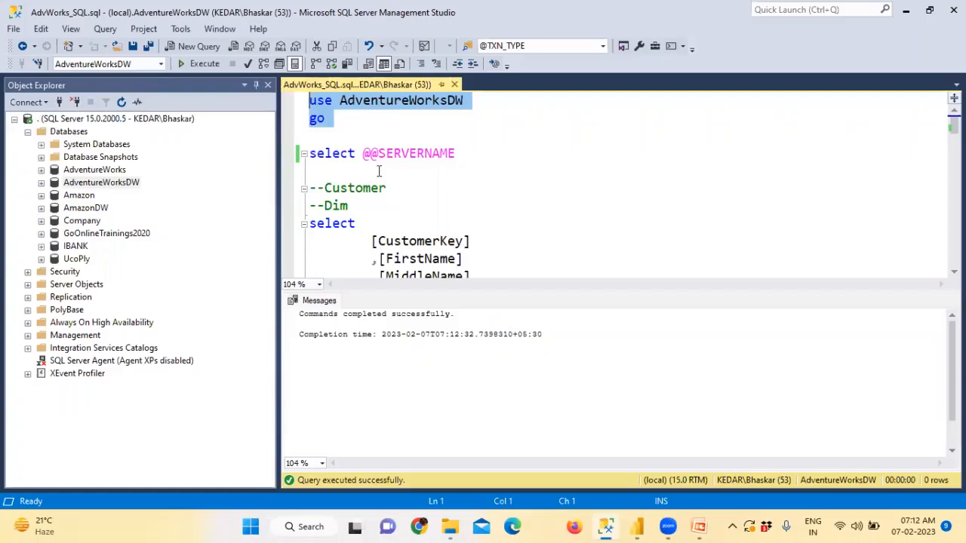
# Step: Hide the messages pane and select the whole DimCustomer query
pyautogui.scroll(-2, 401, 195)
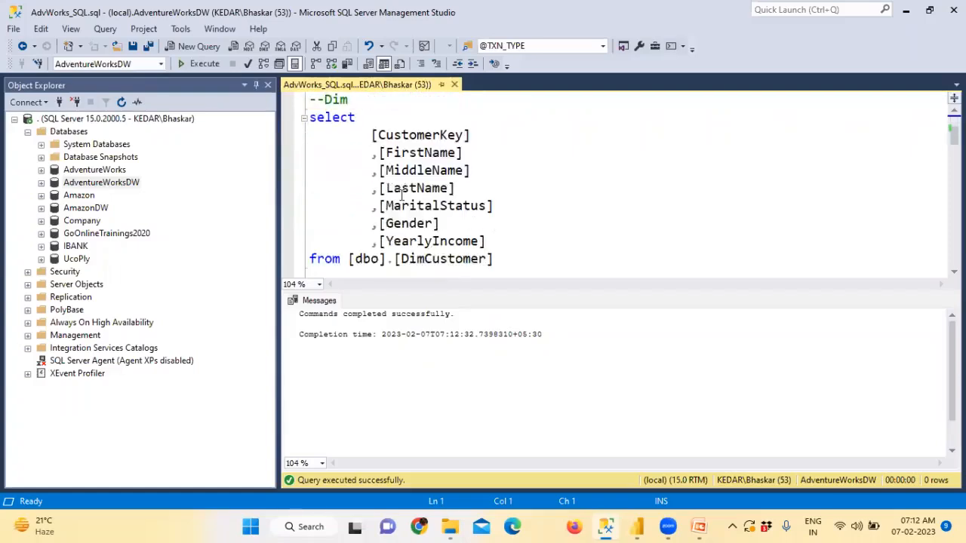
pyautogui.hotkey('ctrl', 'r')
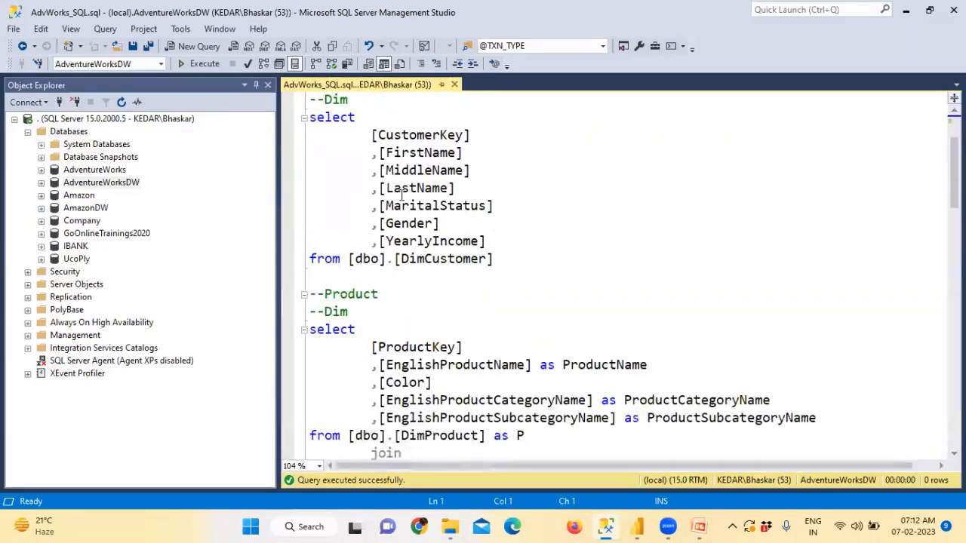
pyautogui.moveTo(532, 269); pyautogui.dragTo(286, 121)
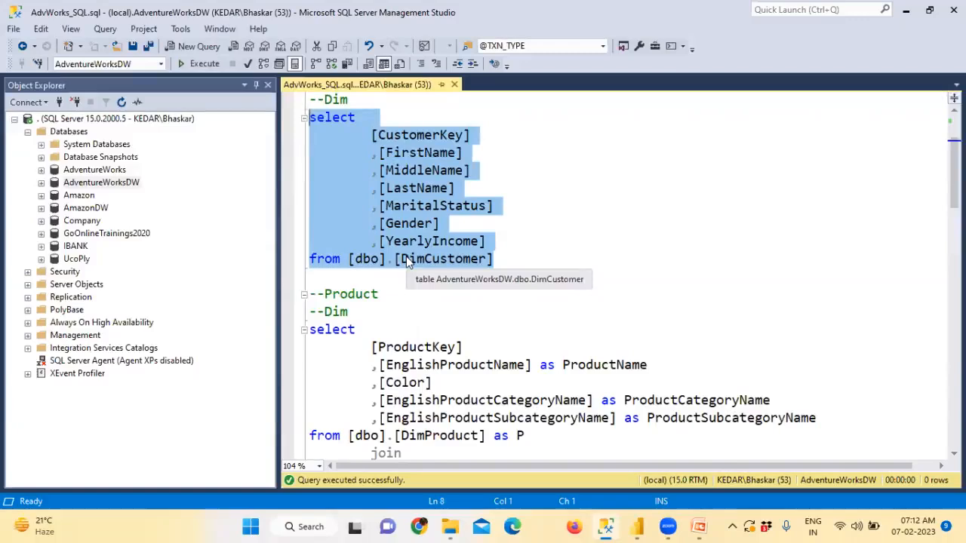
pyautogui.scroll(2, 394, 225)
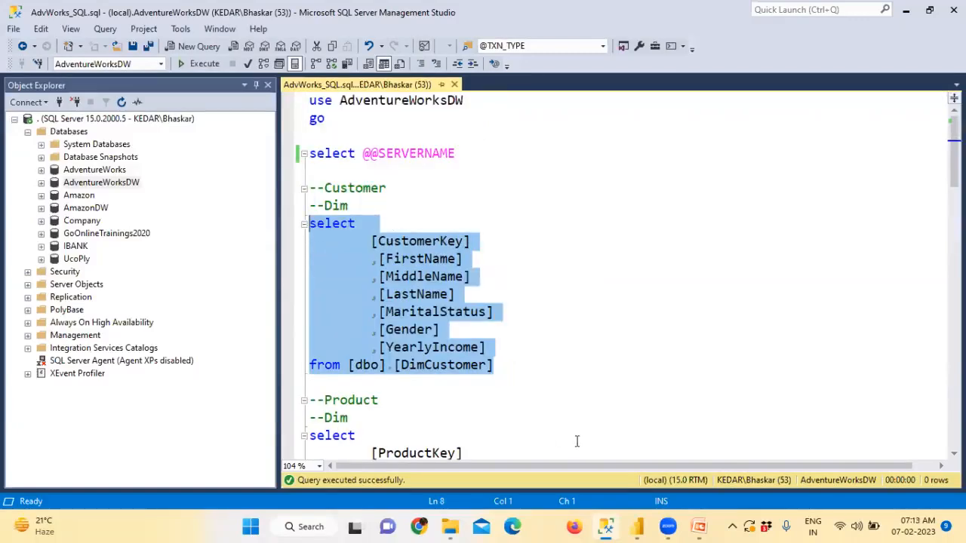
# Step: Show the agenda slide, then bring Management Studio back to the front
pyautogui.click(699, 526)
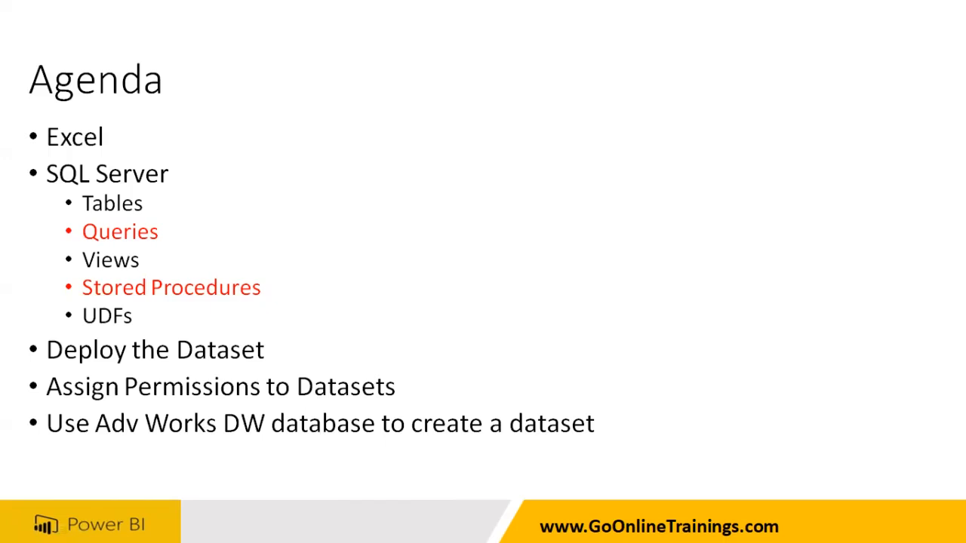
pyautogui.press('super')
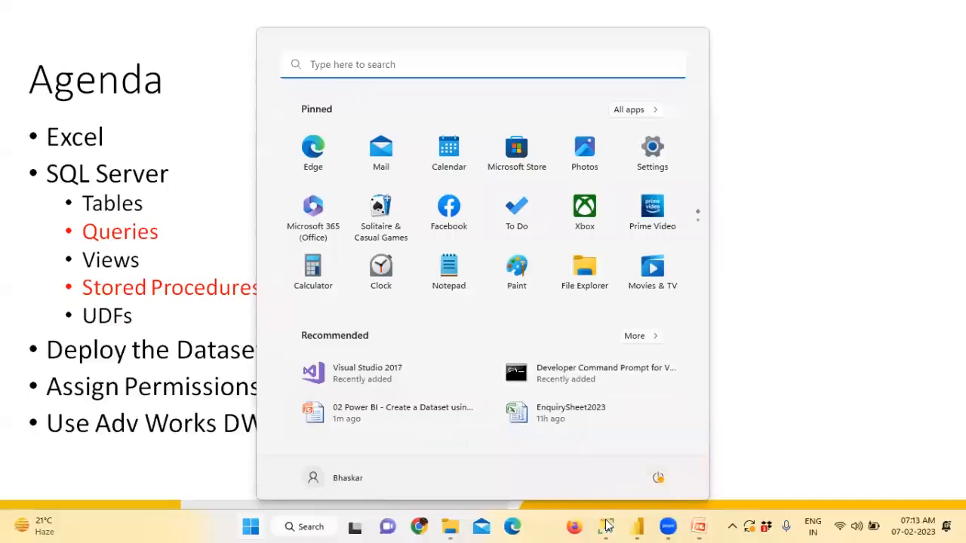
pyautogui.click(608, 524)
# Step: Run the 'use AdventureWorksDW / go' batch
pyautogui.doubleClick(317, 118)
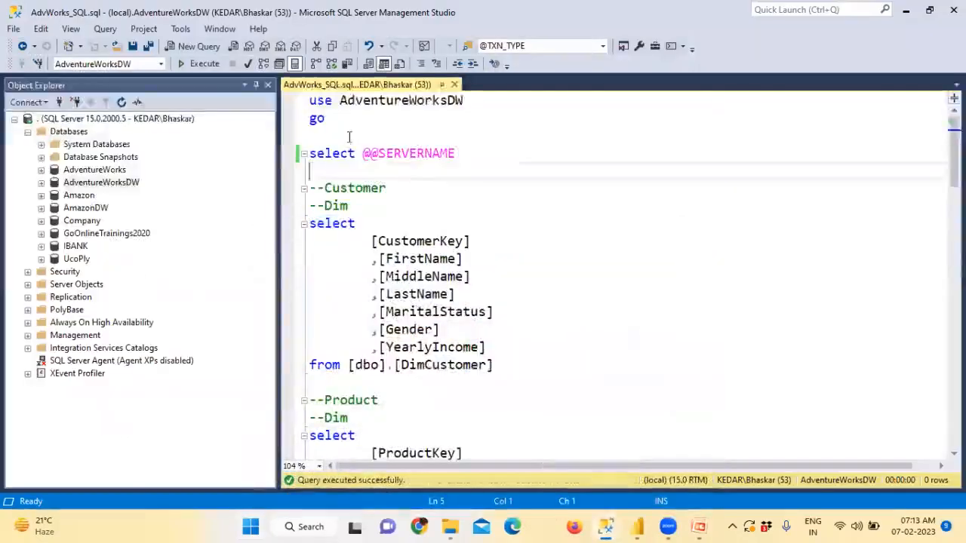
pyautogui.moveTo(307, 105); pyautogui.dragTo(308, 100)
pyautogui.click(204, 64)
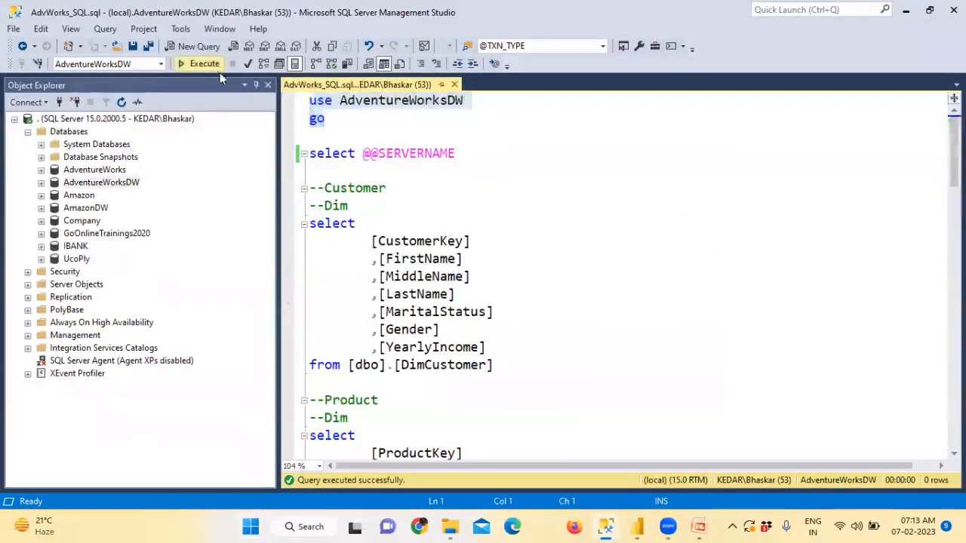
pyautogui.moveTo(455, 153); pyautogui.dragTo(309, 153)
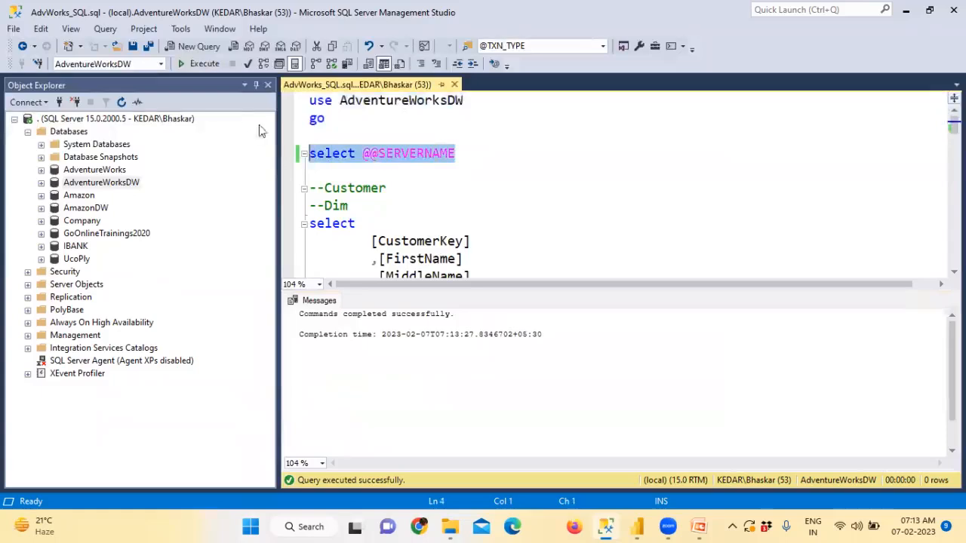
pyautogui.click(201, 65)
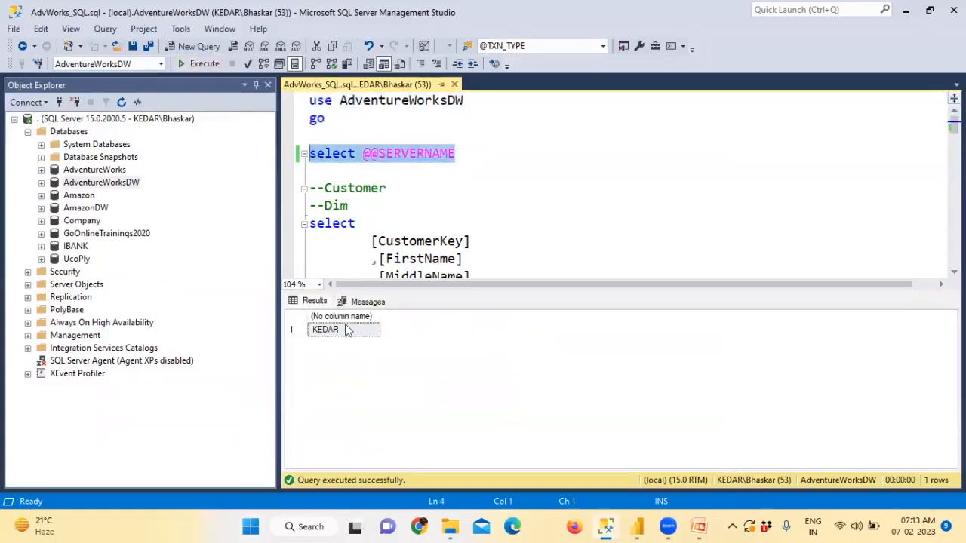
pyautogui.hotkey('ctrl', 'r')
pyautogui.click(368, 205)
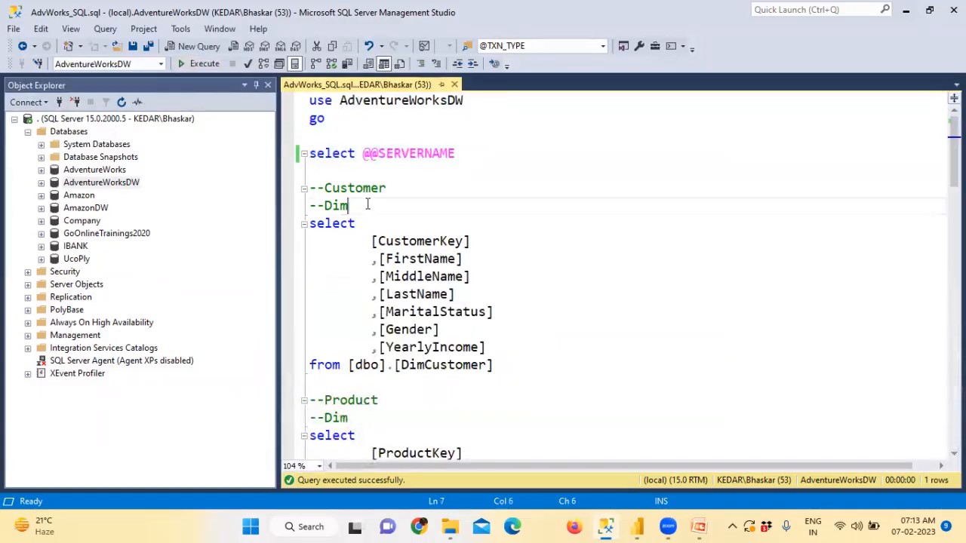
# Step: Add a '--Create' comment and 'create view vw_Customers as' above the customer select
pyautogui.press('Return')
pyautogui.press('Return')
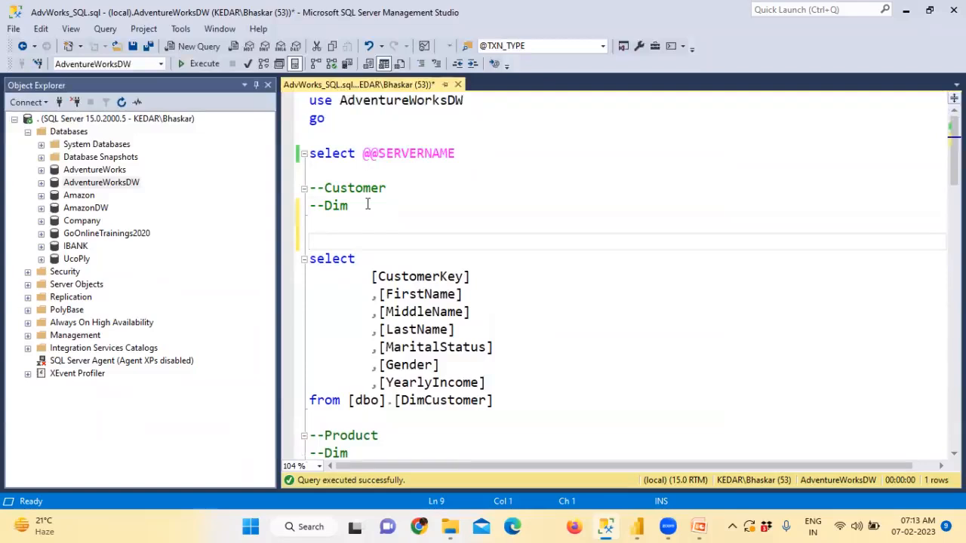
pyautogui.write('--Create a View')
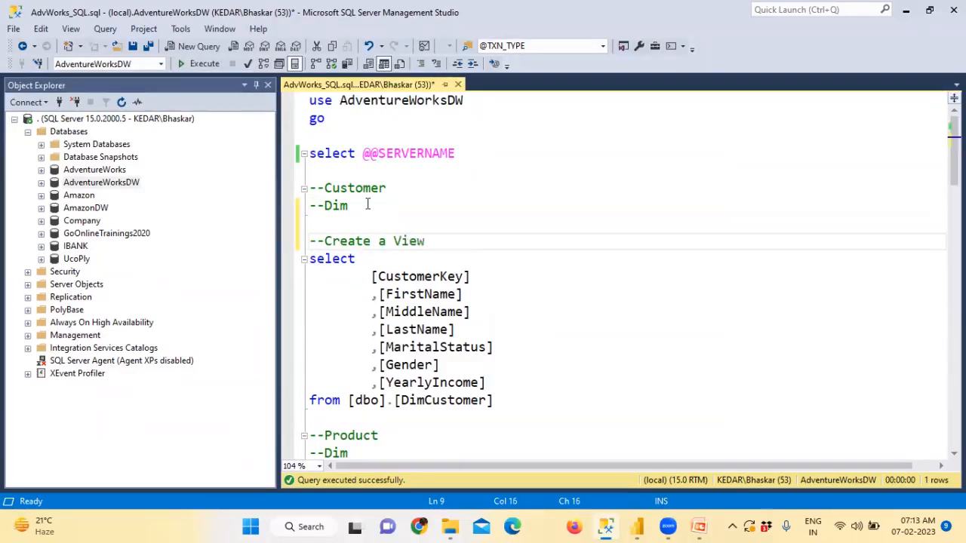
pyautogui.press('Return')
pyautogui.press('Return')
pyautogui.write('create view ')
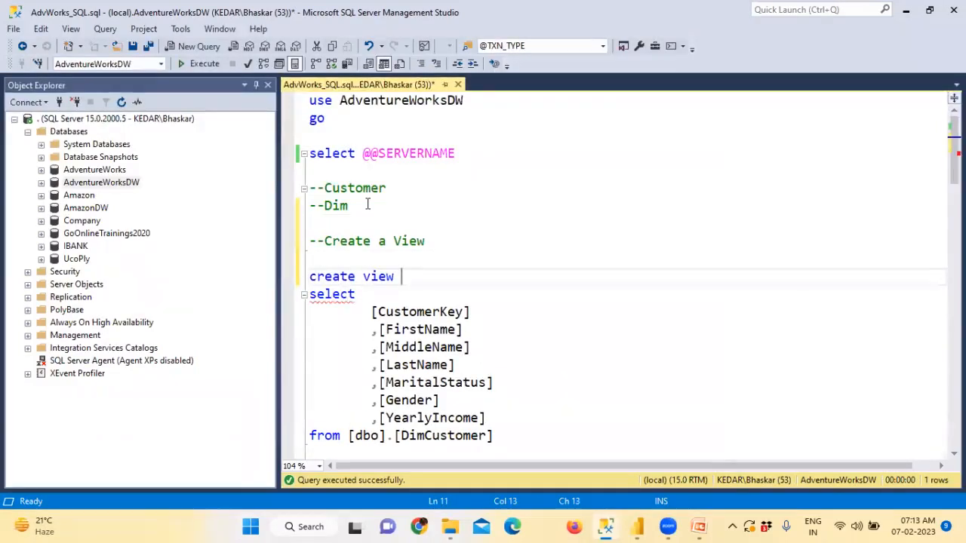
pyautogui.write('vw_Customers')
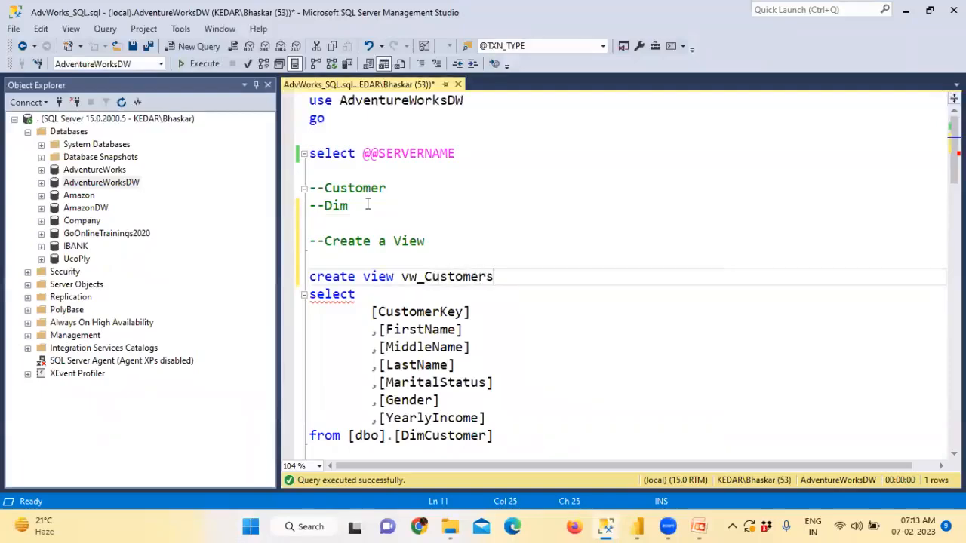
pyautogui.press('Return')
pyautogui.write('as')
# Step: Execute the create view vw_Customers statement and save the script
pyautogui.scroll(-1, 359, 205)
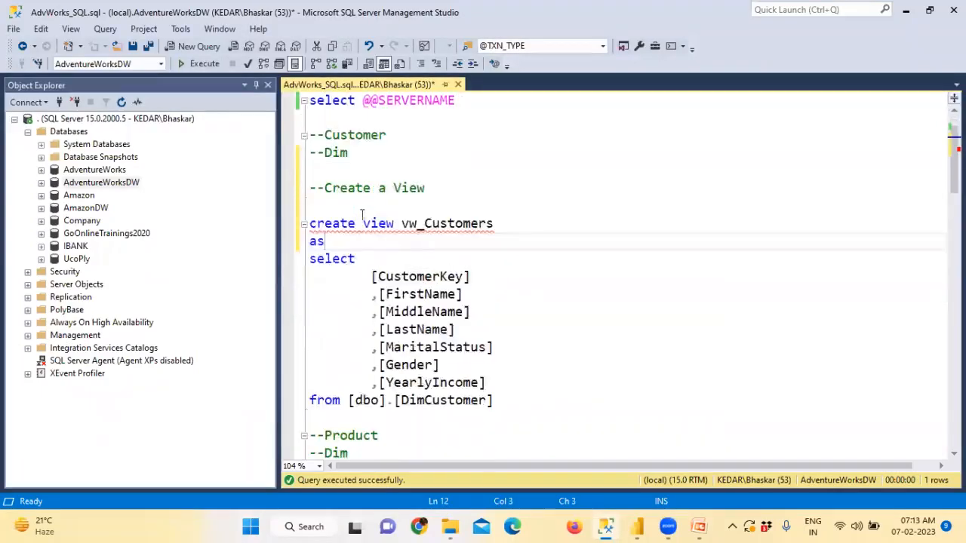
pyautogui.moveTo(494, 401); pyautogui.dragTo(282, 230)
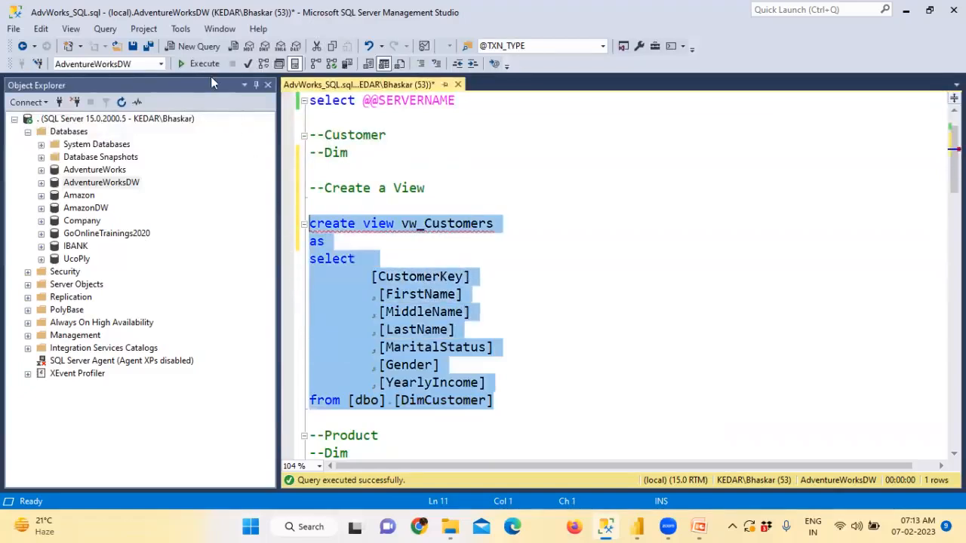
pyautogui.click(206, 64)
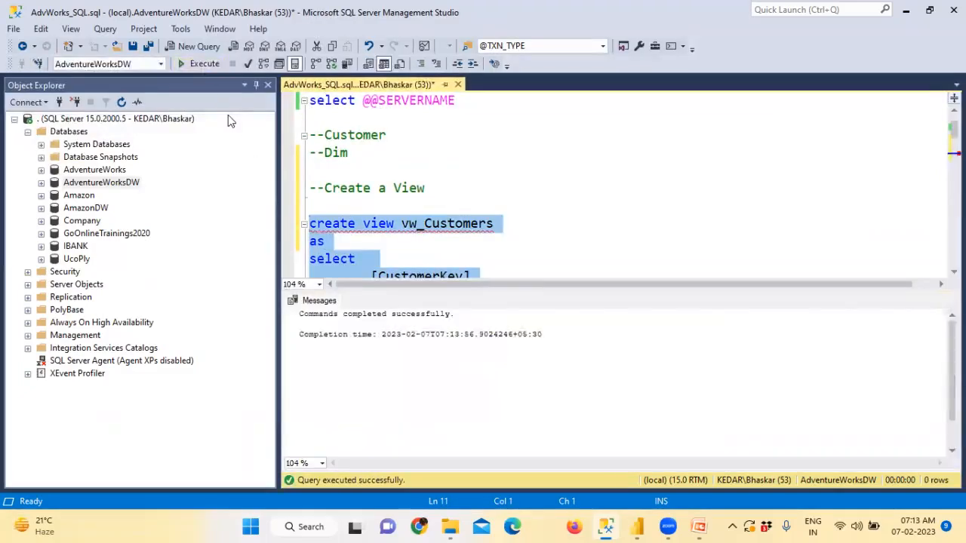
pyautogui.hotkey('ctrl', 'r')
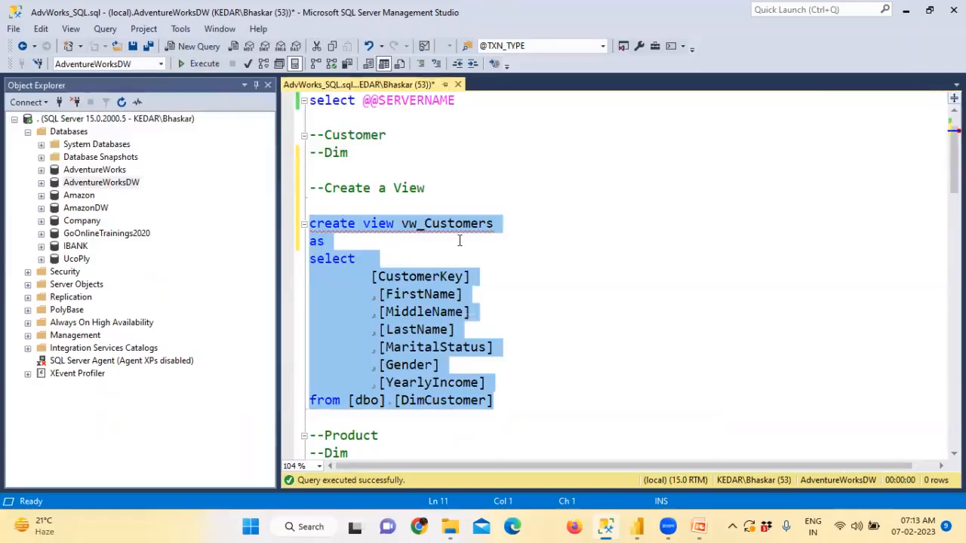
pyautogui.click(148, 46)
pyautogui.scroll(-2, 423, 297)
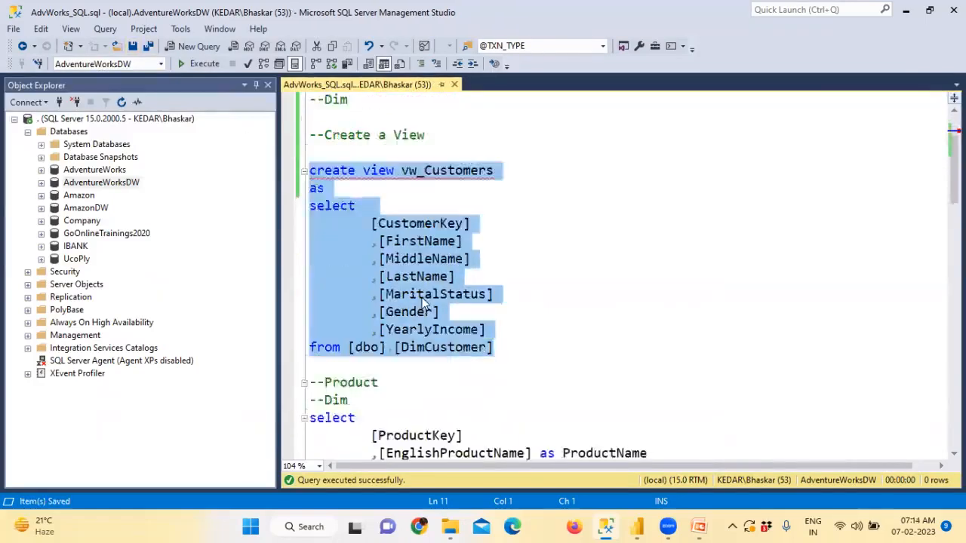
pyautogui.scroll(2, 422, 297)
pyautogui.moveTo(326, 242); pyautogui.dragTo(289, 229)
pyautogui.hotkey('ctrl', 'c')
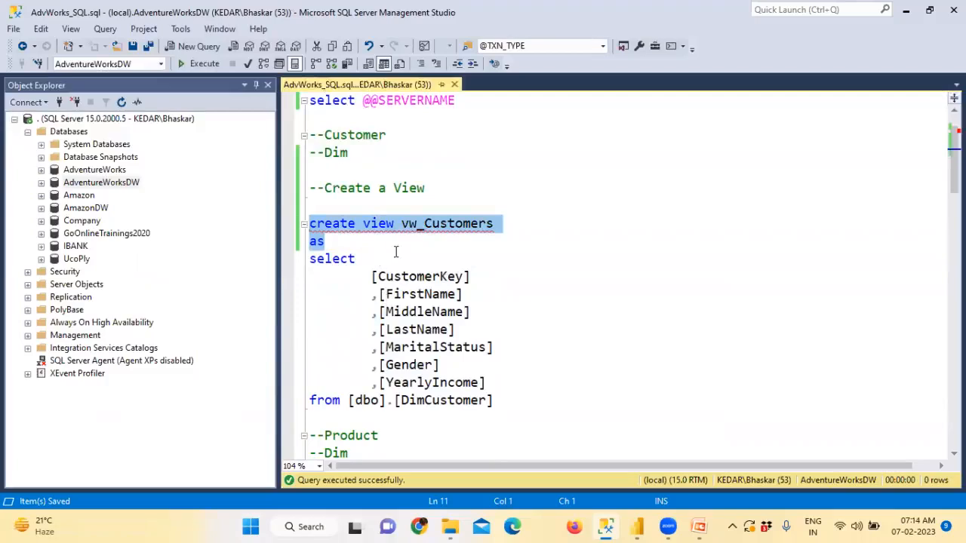
pyautogui.scroll(-2, 427, 273)
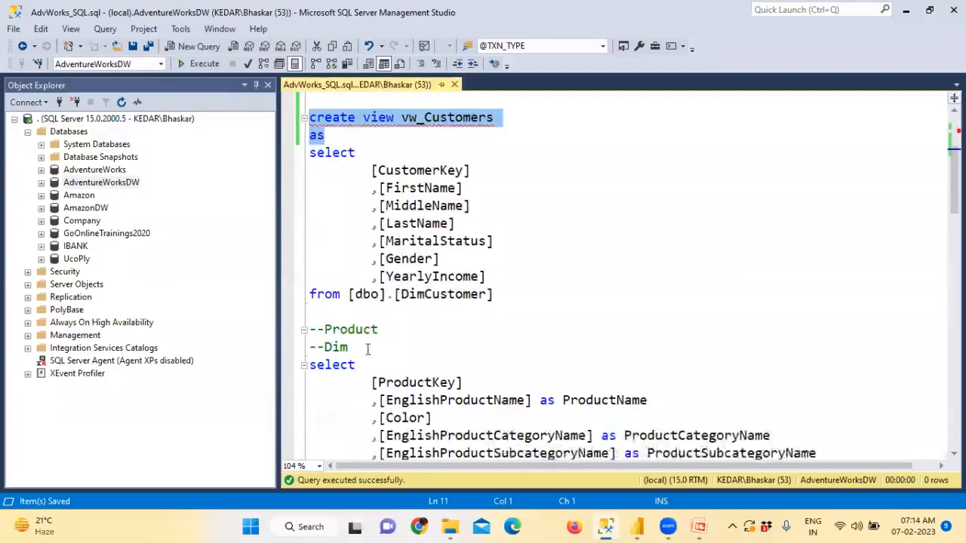
# Step: Paste the view header above the product select and rename it vw_Products
pyautogui.click(367, 348)
pyautogui.press('Return')
pyautogui.press('Return')
pyautogui.hotkey('ctrl', 'v')
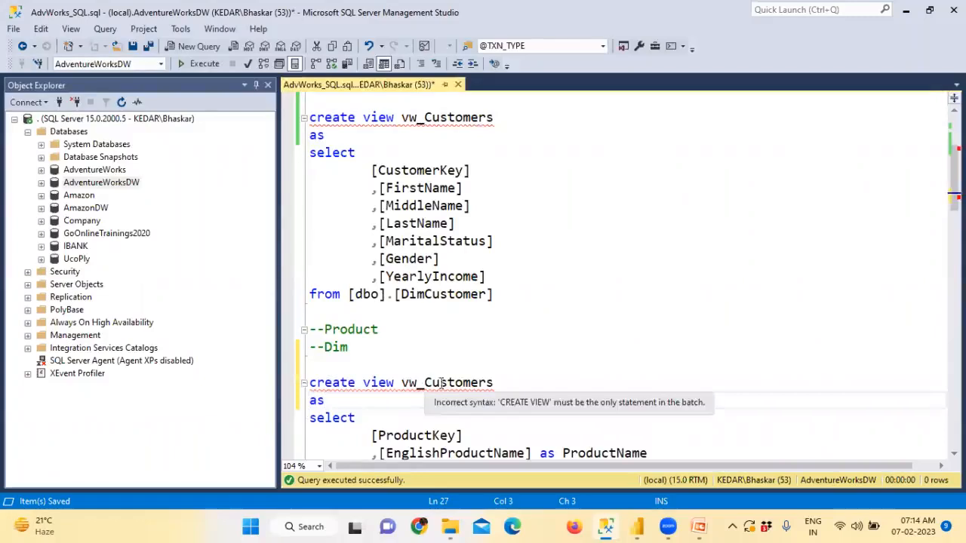
pyautogui.moveTo(424, 382); pyautogui.dragTo(497, 383)
pyautogui.write('Product')
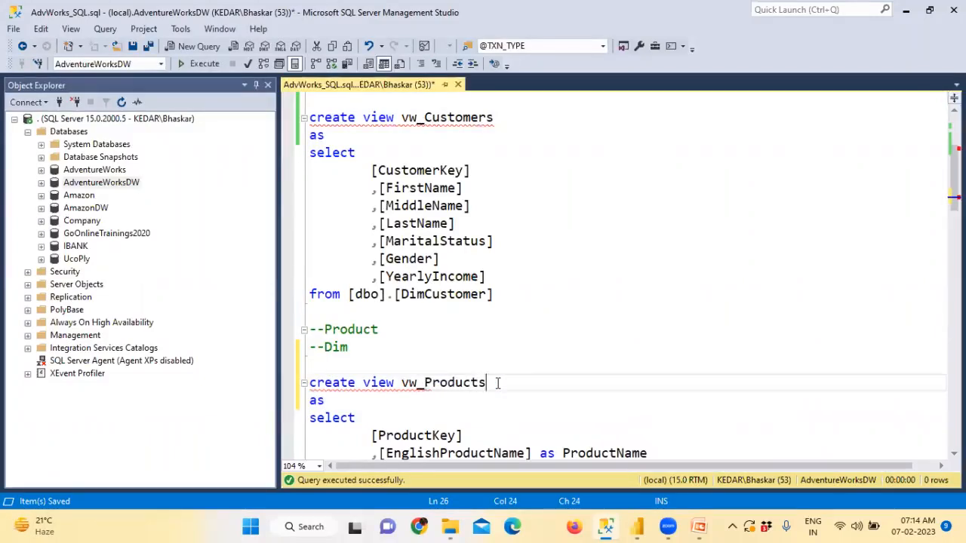
pyautogui.scroll(-4, 498, 383)
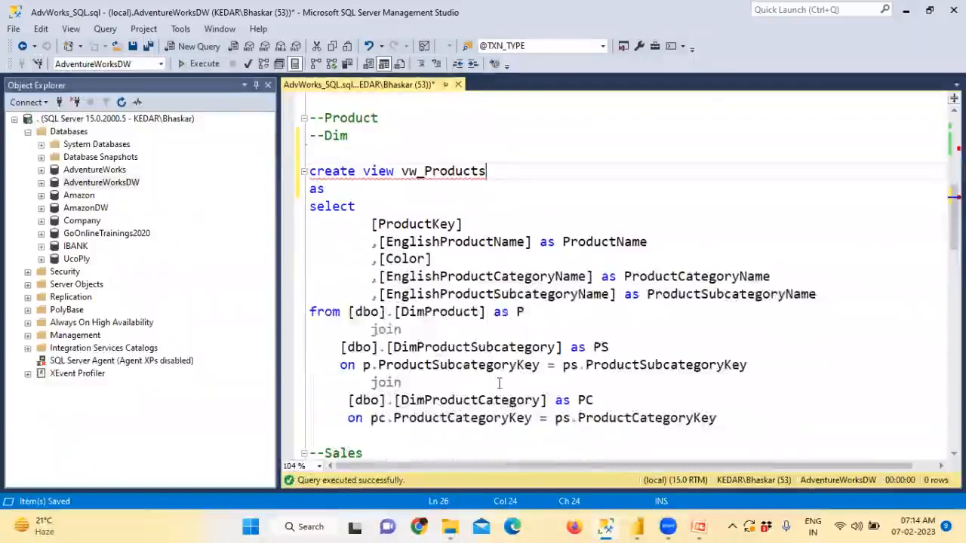
# Step: Execute the whole vw_Products statement to create the view
pyautogui.moveTo(725, 419); pyautogui.dragTo(285, 177)
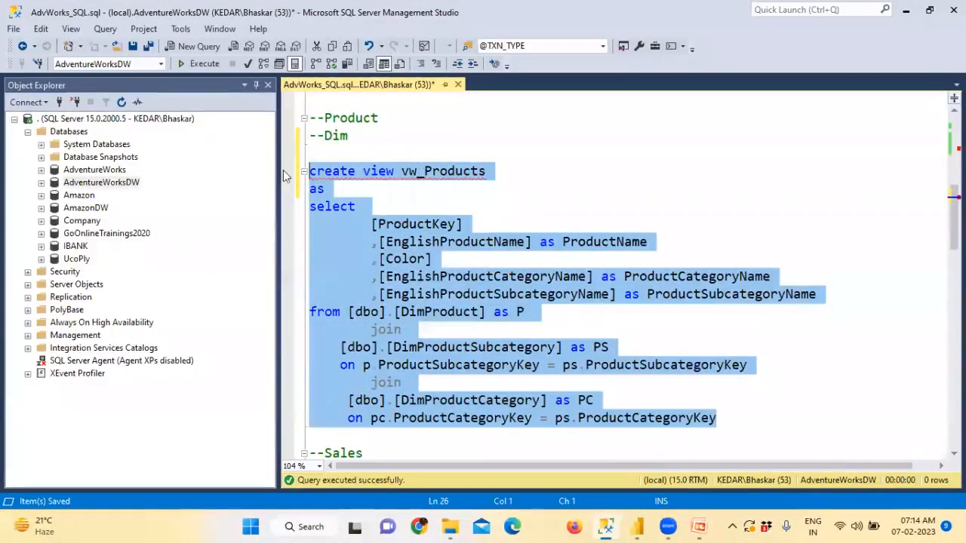
pyautogui.click(211, 65)
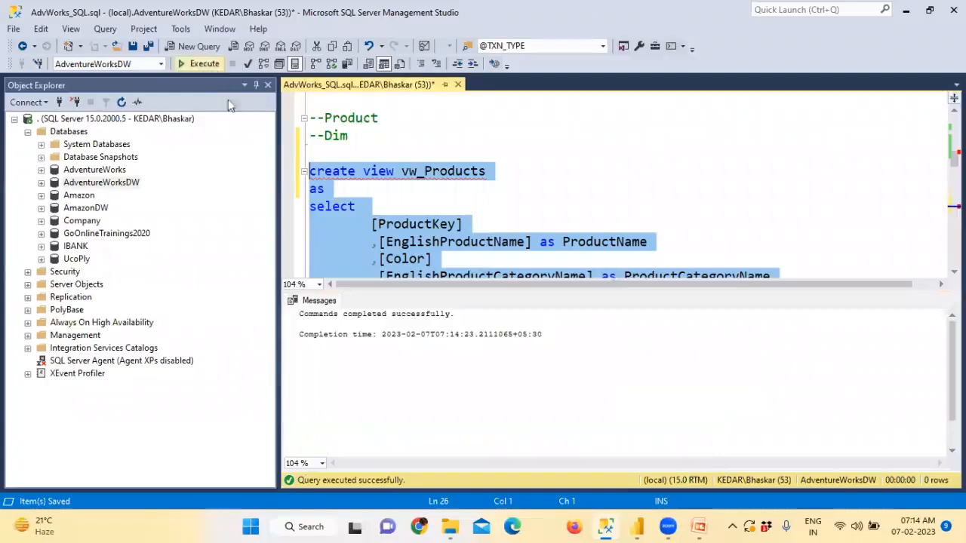
pyautogui.hotkey('ctrl', 'r')
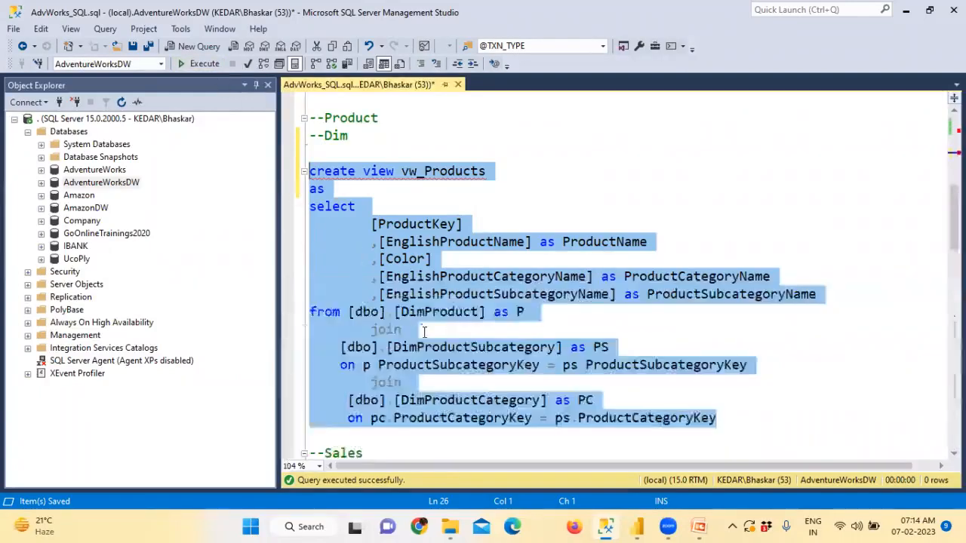
pyautogui.scroll(-2, 392, 347)
# Step: Paste the view header under the --Fact comment and rename it vw_Sales
pyautogui.click(375, 367)
pyautogui.press('Return')
pyautogui.press('Return')
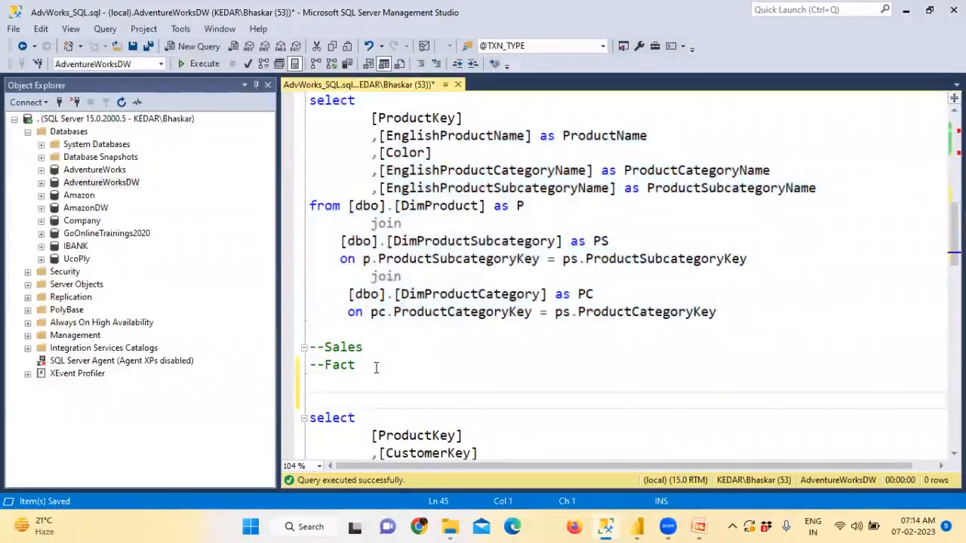
pyautogui.hotkey('ctrl', 'v')
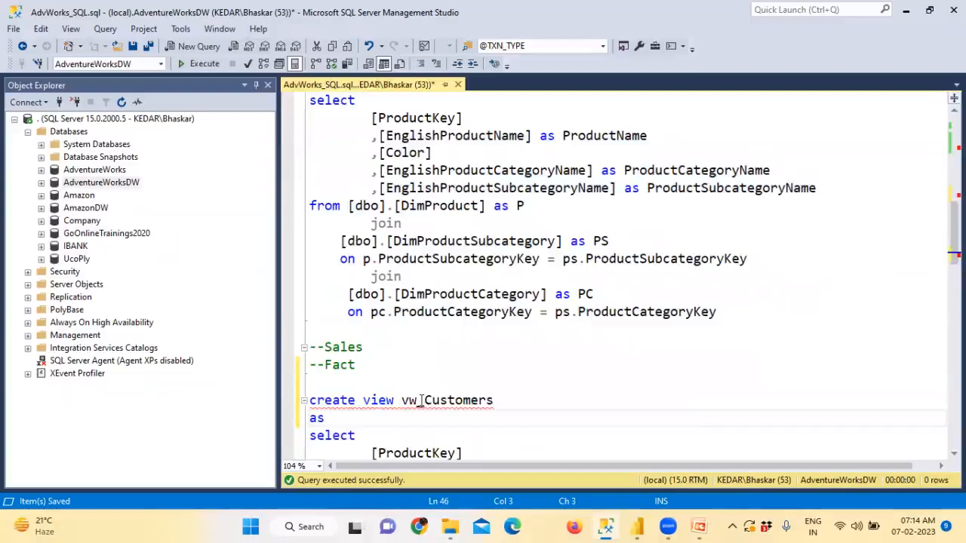
pyautogui.moveTo(423, 400); pyautogui.dragTo(509, 397)
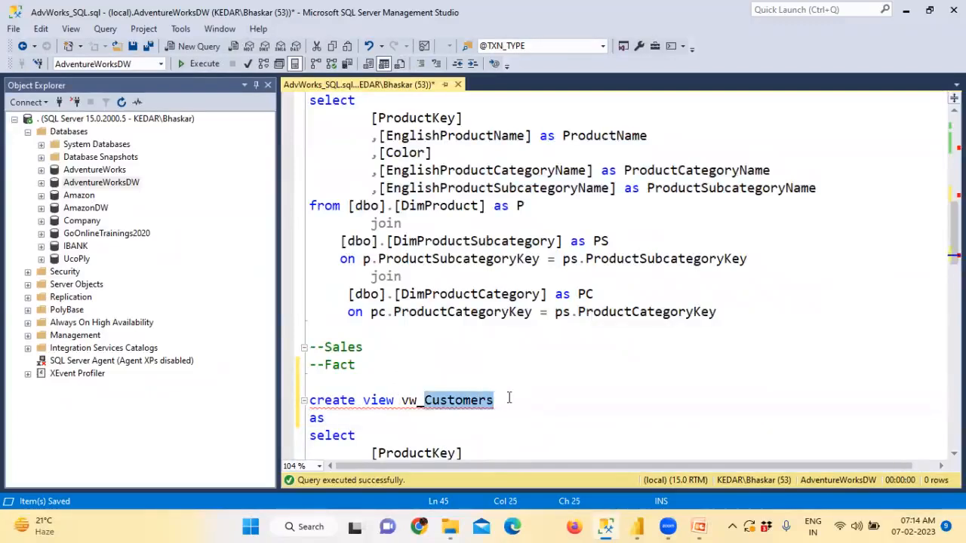
pyautogui.write('Sales')
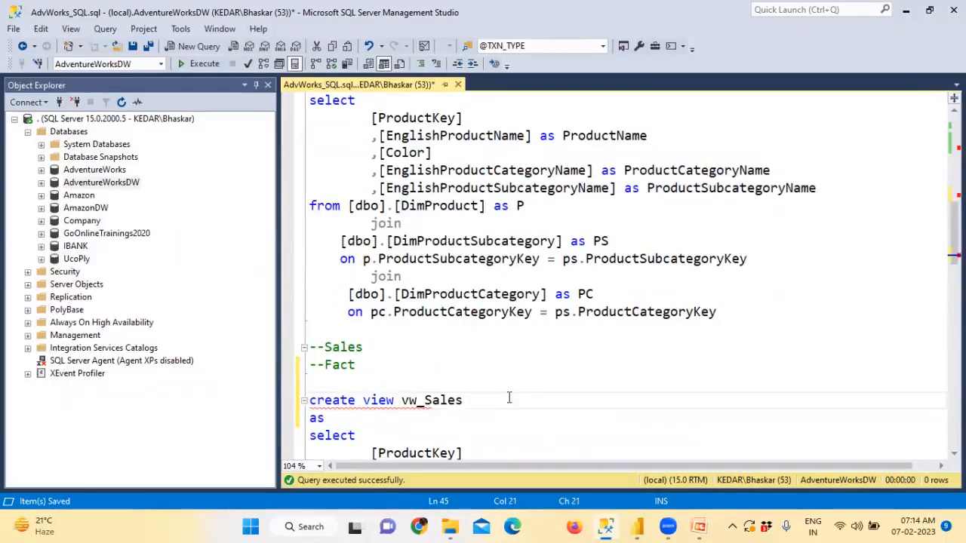
# Step: Run the FactInternetSales select query on its own to preview sales rows
pyautogui.scroll(-2, 509, 397)
pyautogui.scroll(-1, 434, 365)
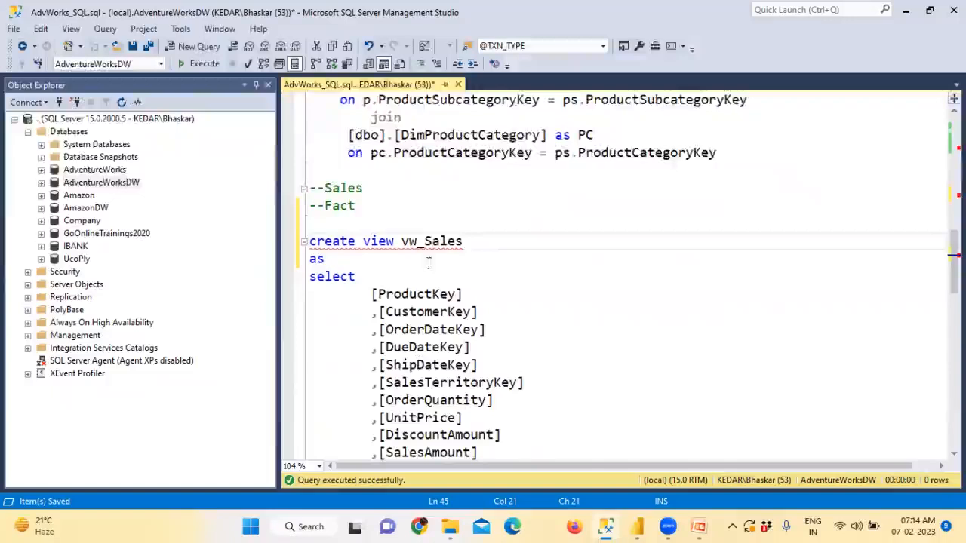
pyautogui.moveTo(424, 241); pyautogui.dragTo(464, 241)
pyautogui.scroll(-2, 503, 261)
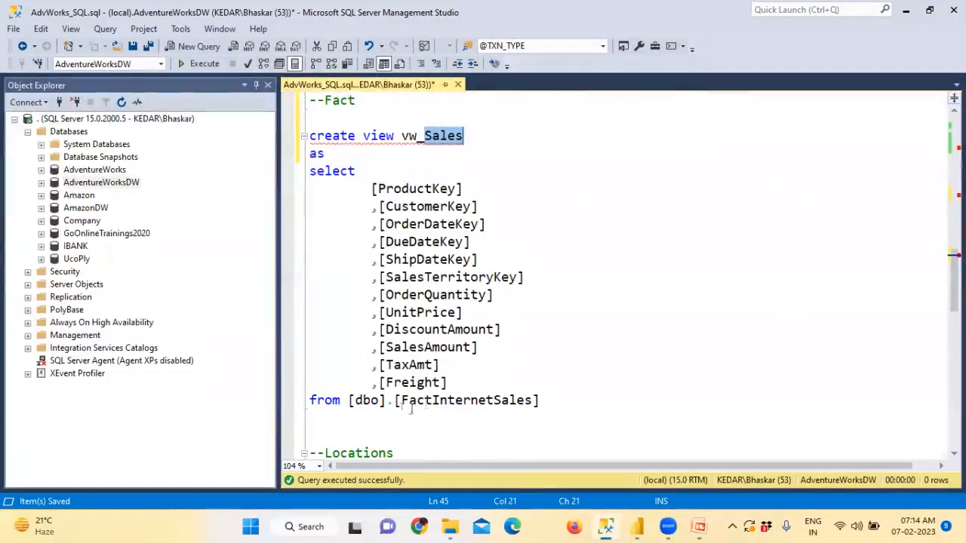
pyautogui.moveTo(394, 400); pyautogui.dragTo(576, 407)
pyautogui.click(582, 404)
pyautogui.hotkey('shift', 'Up')
pyautogui.moveTo(341, 325); pyautogui.dragTo(281, 175)
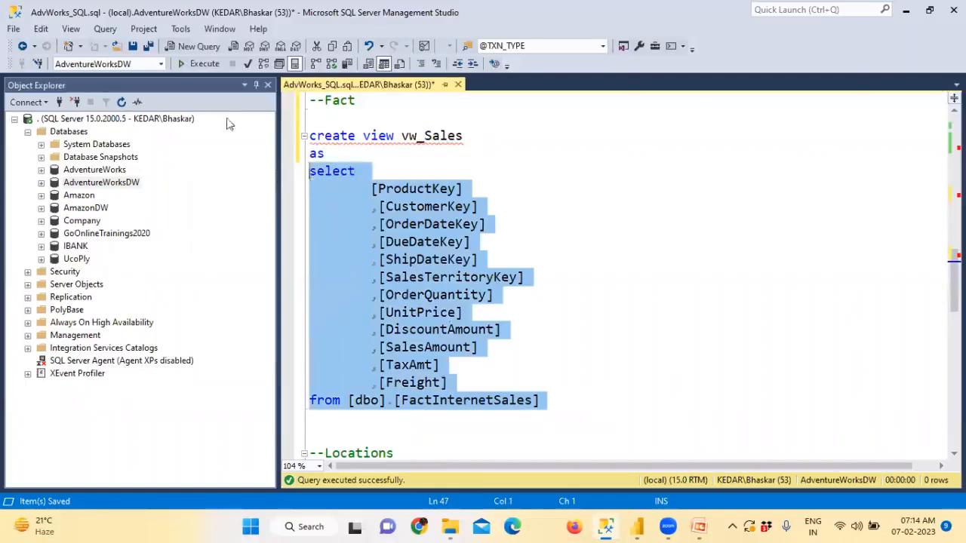
pyautogui.click(209, 67)
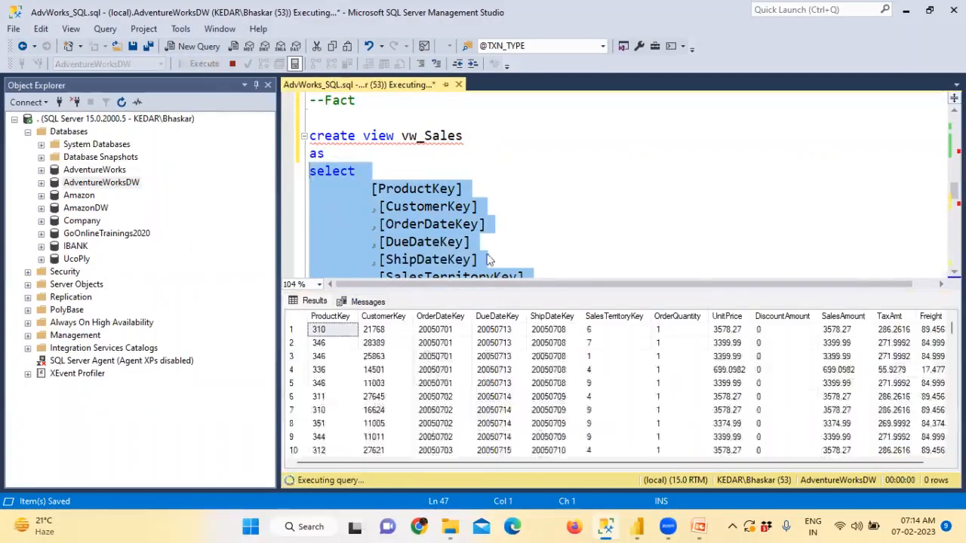
pyautogui.hotkey('ctrl', 'r')
# Step: Stop the preview and execute the full create view vw_Sales statement
pyautogui.moveTo(556, 400); pyautogui.dragTo(296, 141)
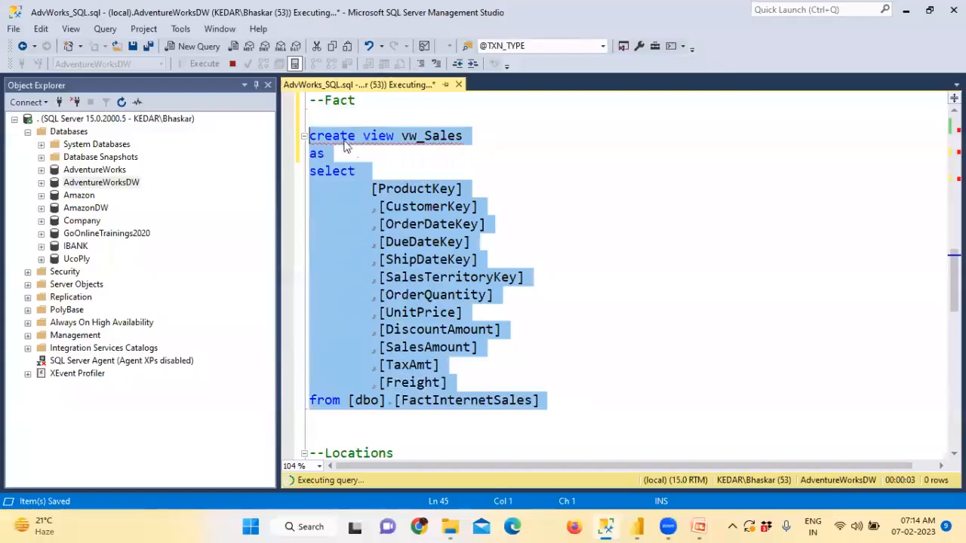
pyautogui.click(228, 66)
pyautogui.click(203, 65)
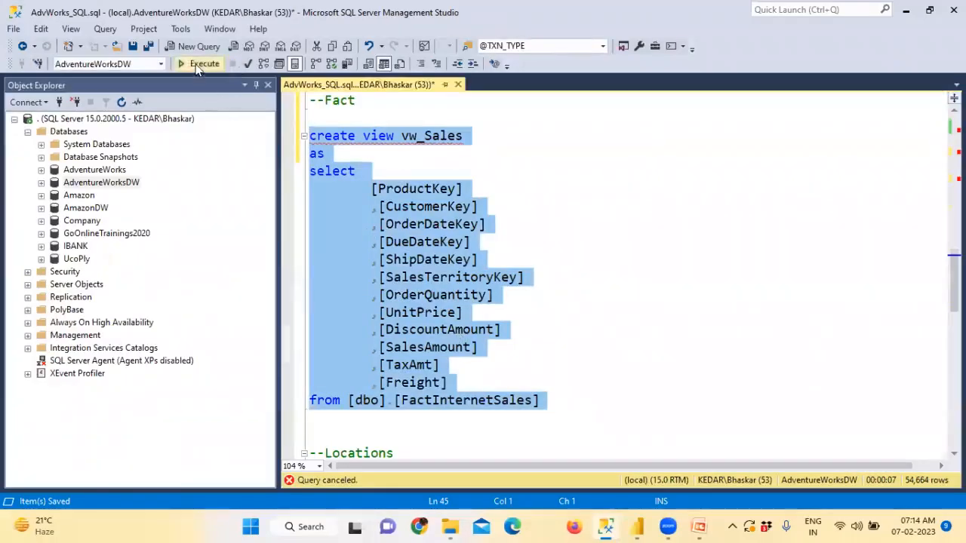
pyautogui.hotkey('ctrl', 'r')
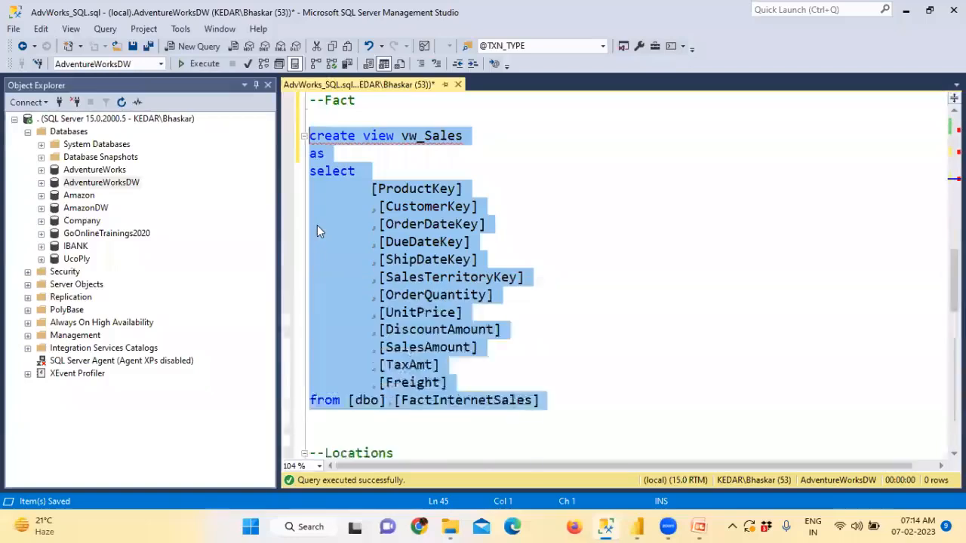
pyautogui.scroll(-2, 403, 425)
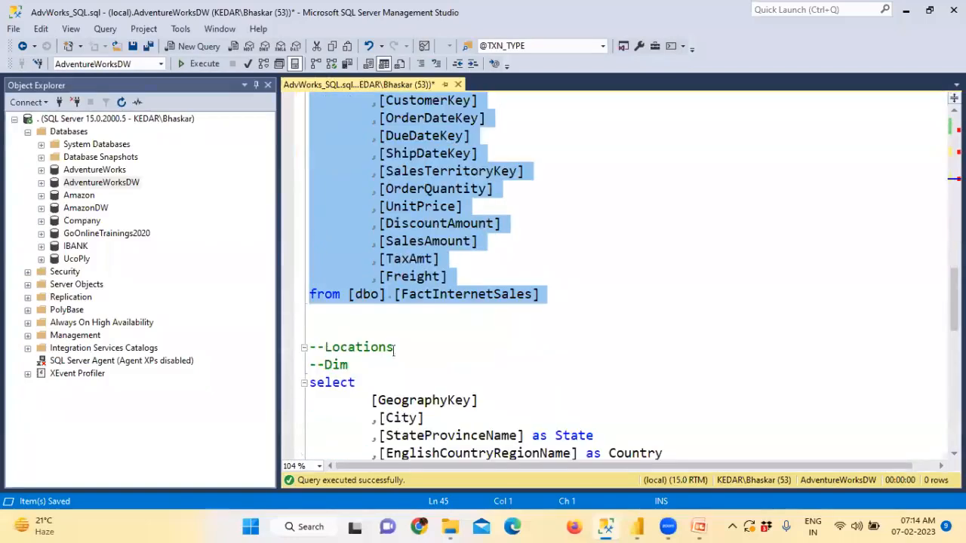
pyautogui.click(390, 319)
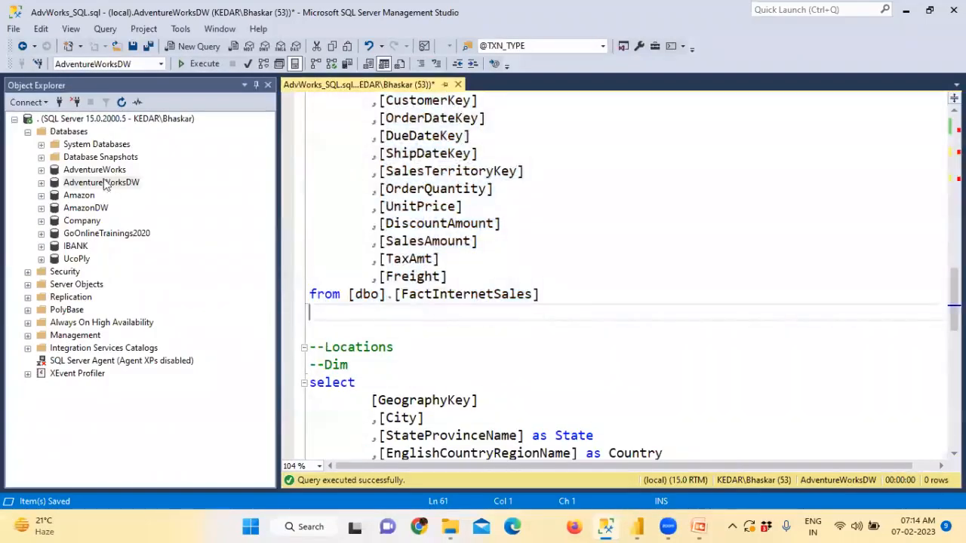
# Step: Refresh AdventureWorksDW in Object Explorer and expand its Views folder
pyautogui.click(104, 184)
pyautogui.click(122, 102)
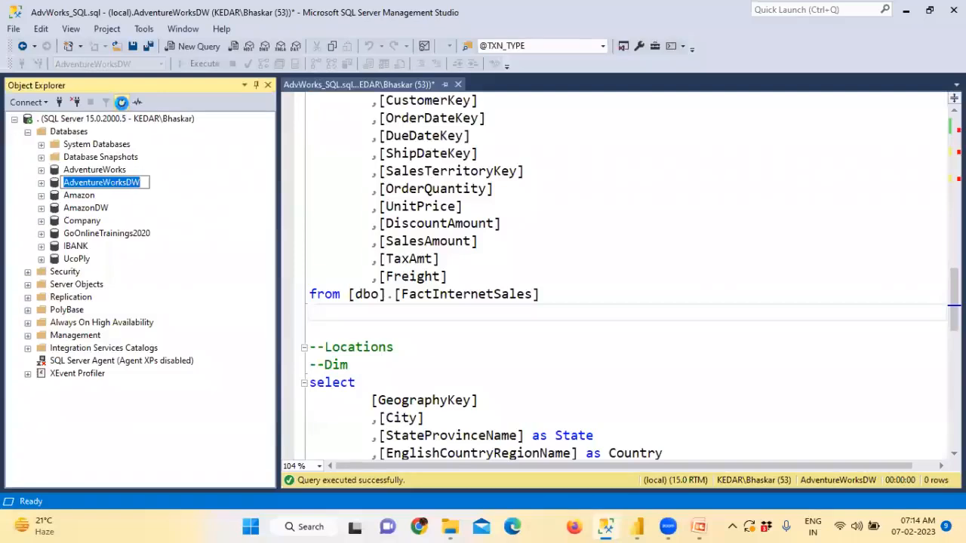
pyautogui.click(41, 182)
pyautogui.click(87, 208)
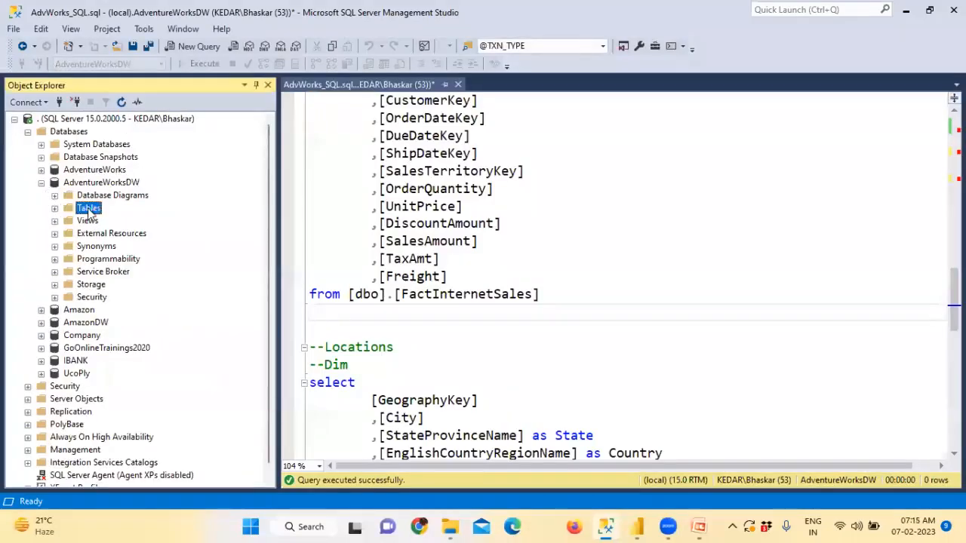
pyautogui.click(87, 220)
pyautogui.click(55, 223)
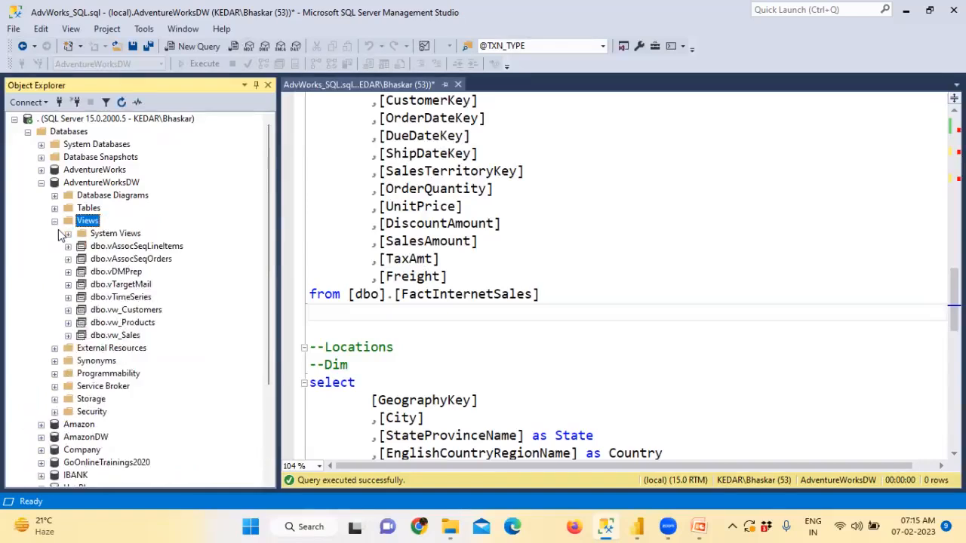
# Step: Check vw_Customers, vw_Products and vw_Sales in the list, then open the Start menu
pyautogui.click(130, 310)
pyautogui.click(133, 323)
pyautogui.click(134, 336)
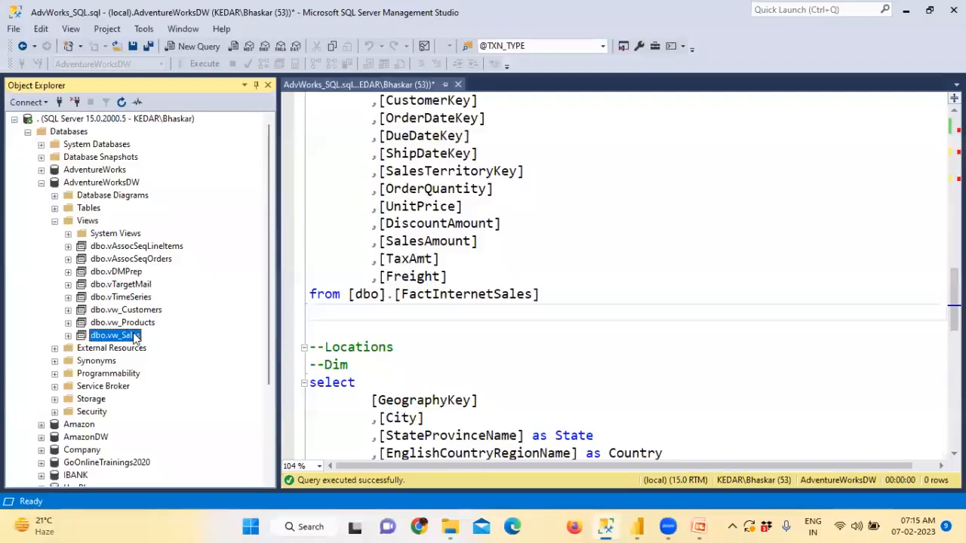
pyautogui.click(143, 310)
pyautogui.click(144, 323)
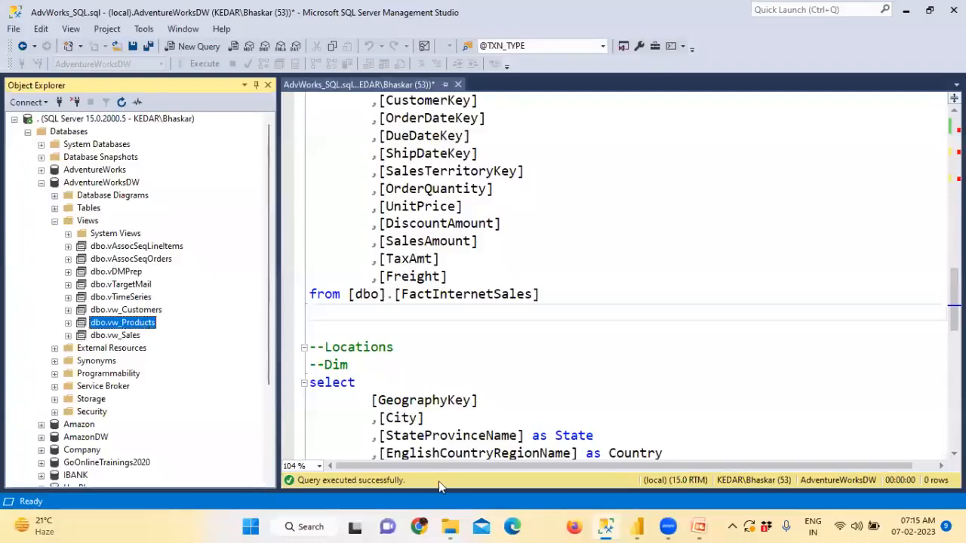
pyautogui.click(252, 527)
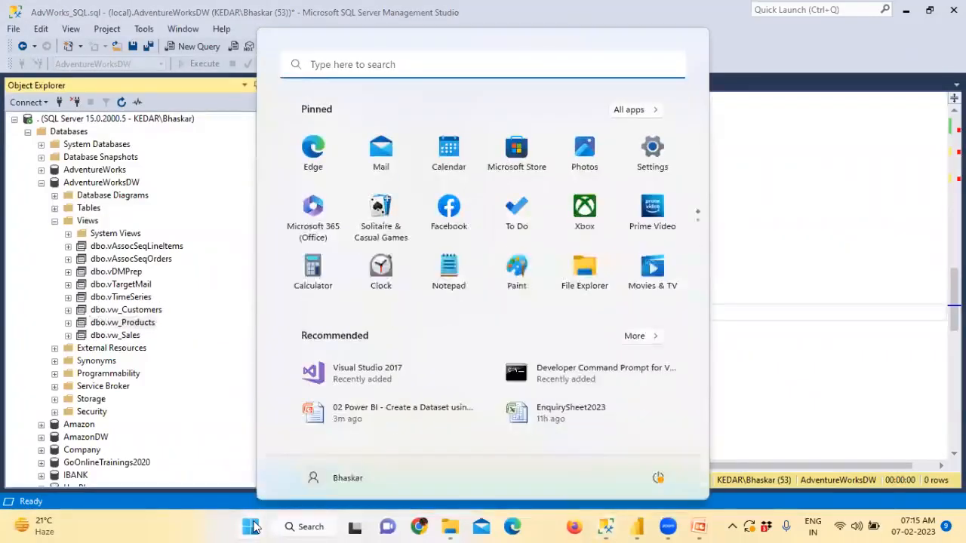
# Step: Search 'power' and launch Power BI Desktop from the best match
pyautogui.write('power')
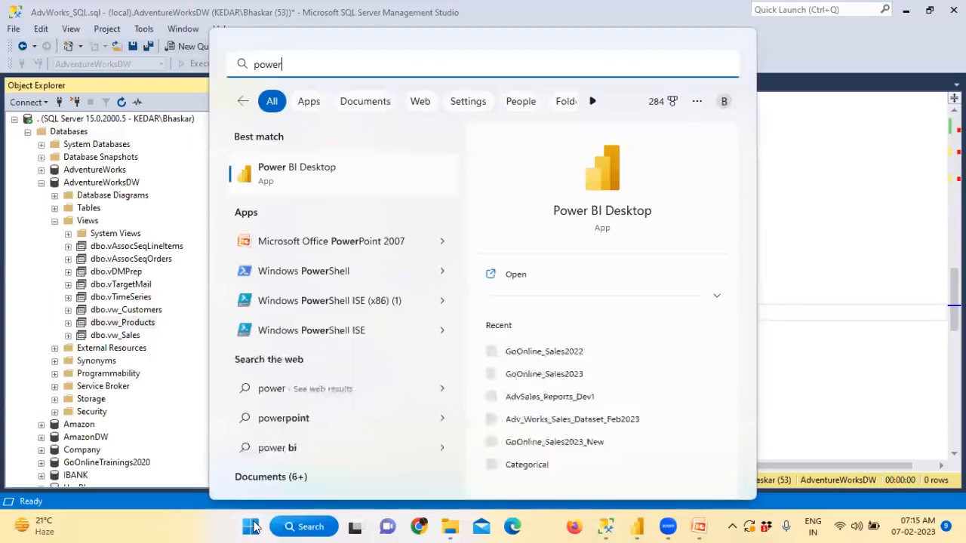
pyautogui.click(306, 180)
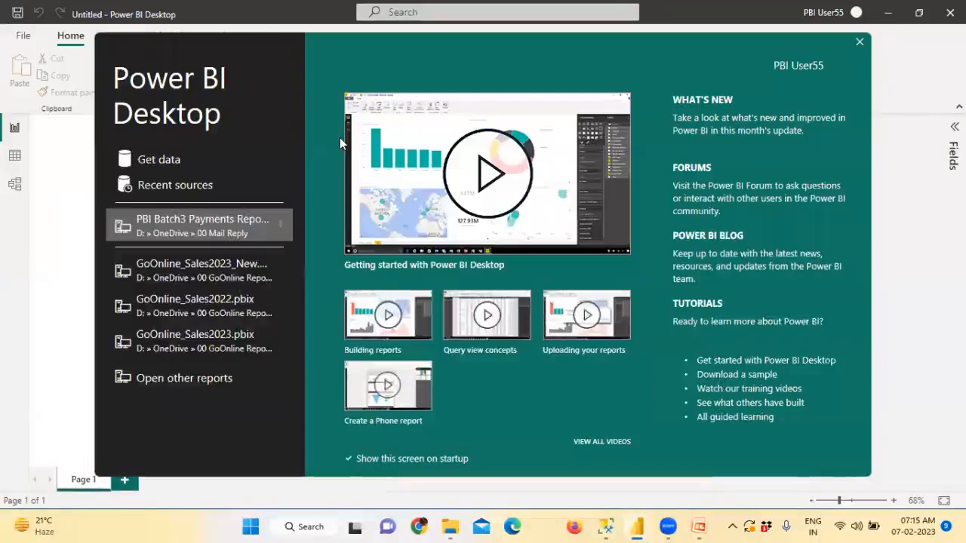
# Step: In Power Query Editor, start a New Source > SQL Server connection and enter the server name
pyautogui.press('Escape')
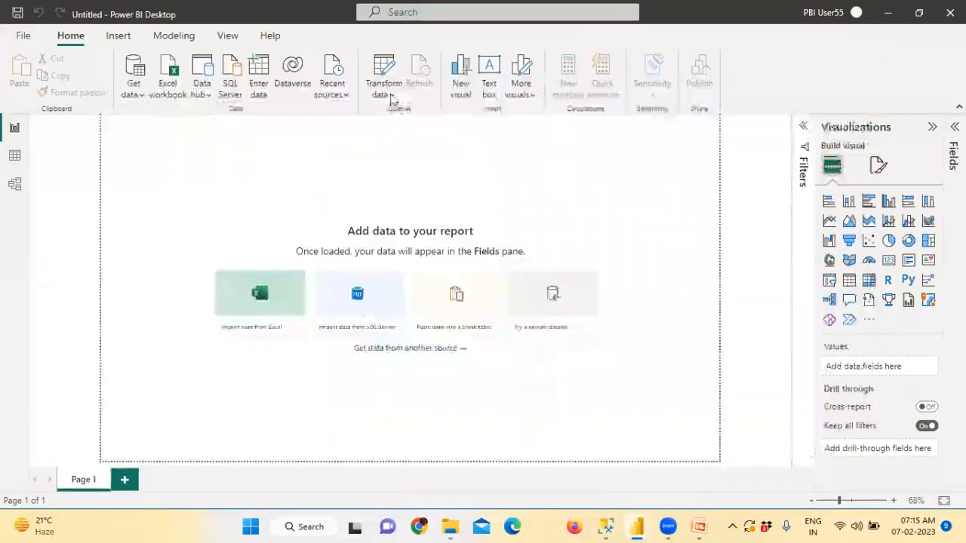
pyautogui.click(386, 97)
pyautogui.click(390, 118)
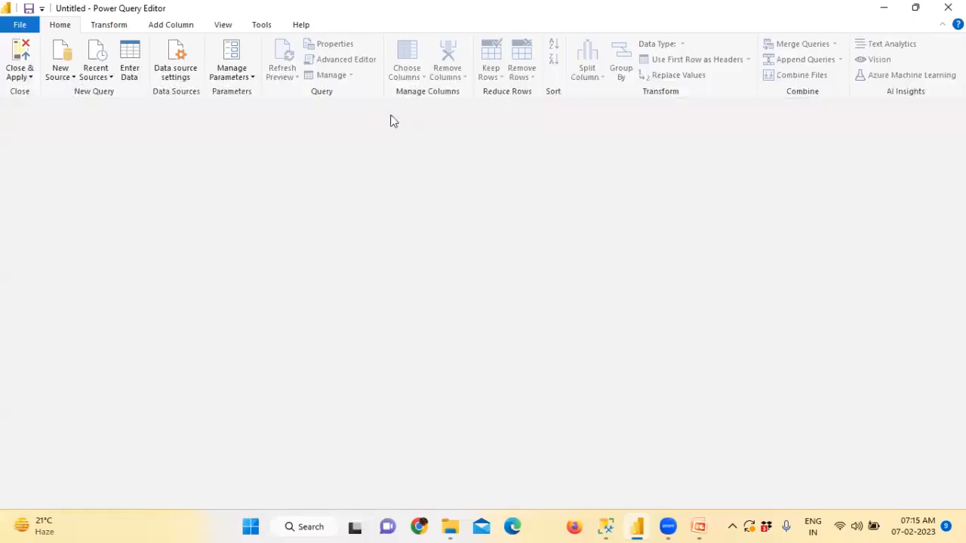
pyautogui.click(73, 75)
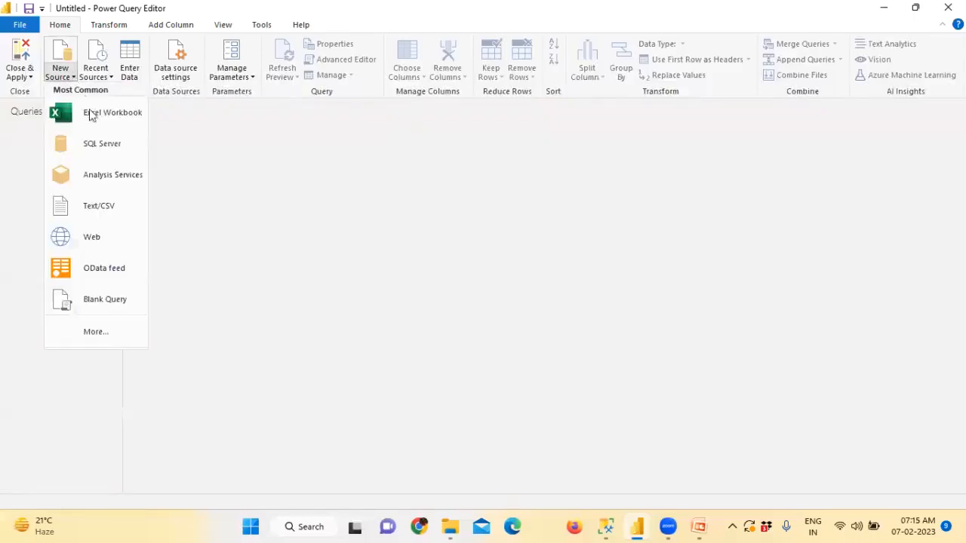
pyautogui.click(105, 143)
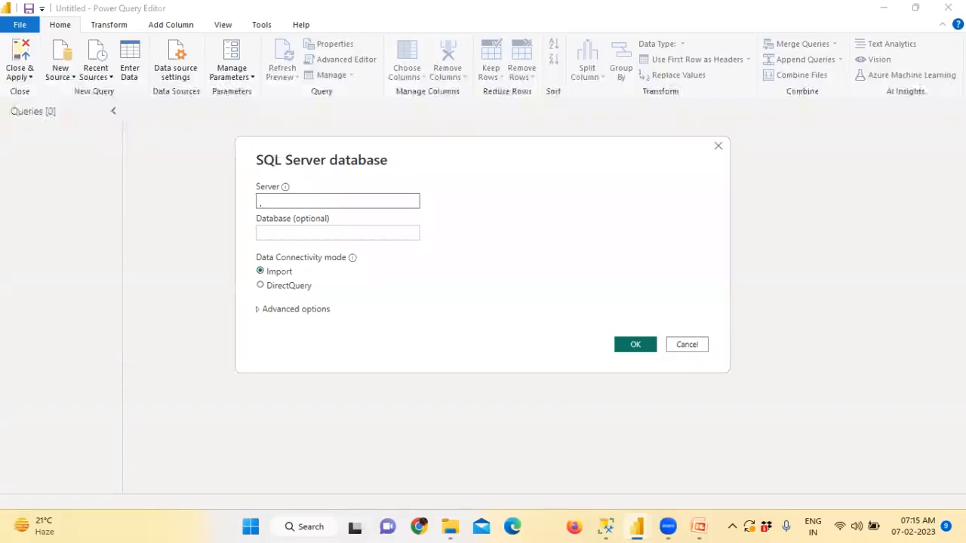
pyautogui.write('kedar')
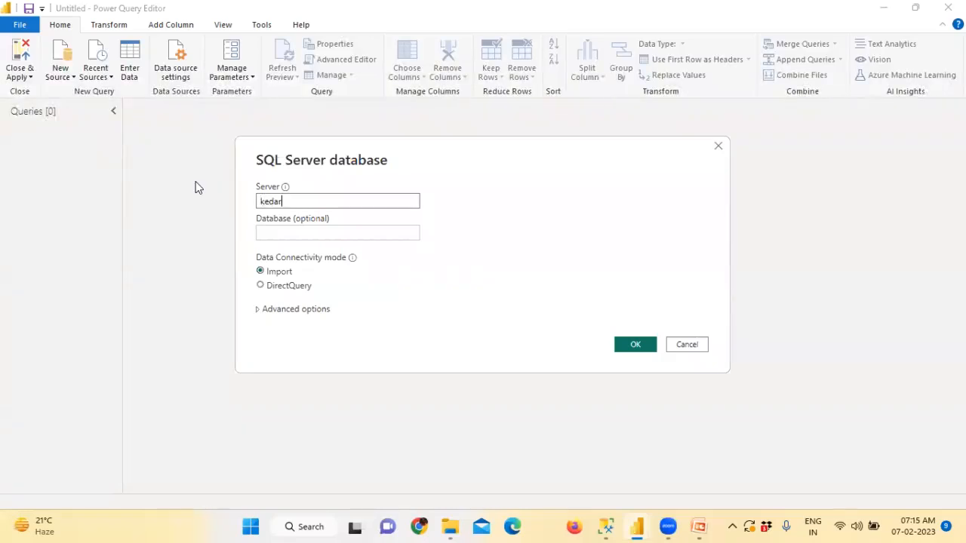
pyautogui.doubleClick(282, 202)
pyautogui.click(277, 232)
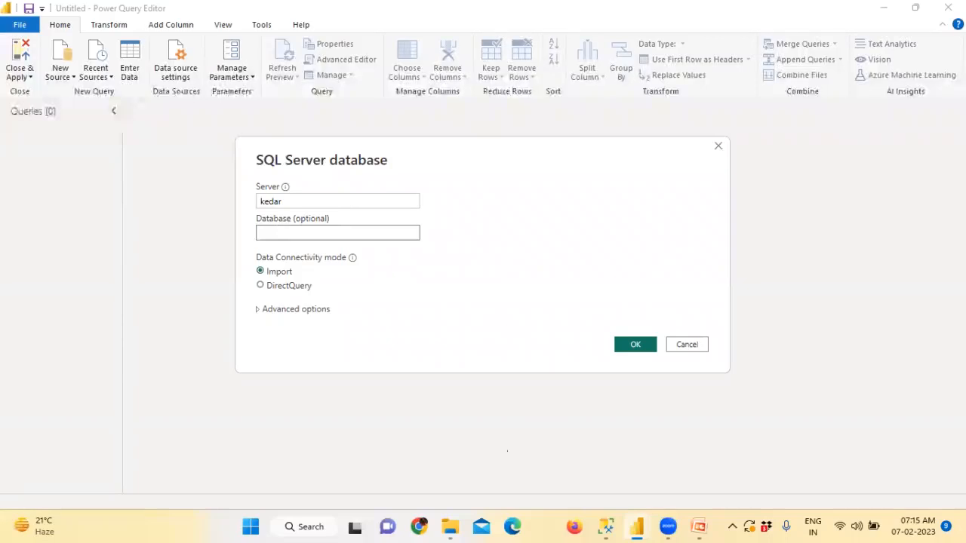
# Step: Copy the AdventureWorksDW name from the SSMS script and return to Power BI
pyautogui.click(605, 527)
pyautogui.scroll(6, 436, 251)
pyautogui.scroll(10, 436, 252)
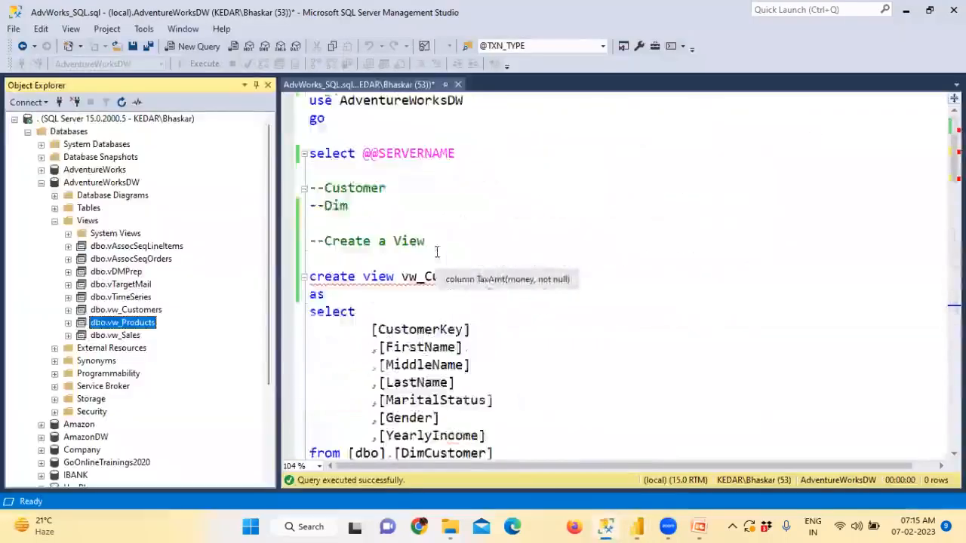
pyautogui.doubleClick(420, 103)
pyautogui.rightClick(420, 103)
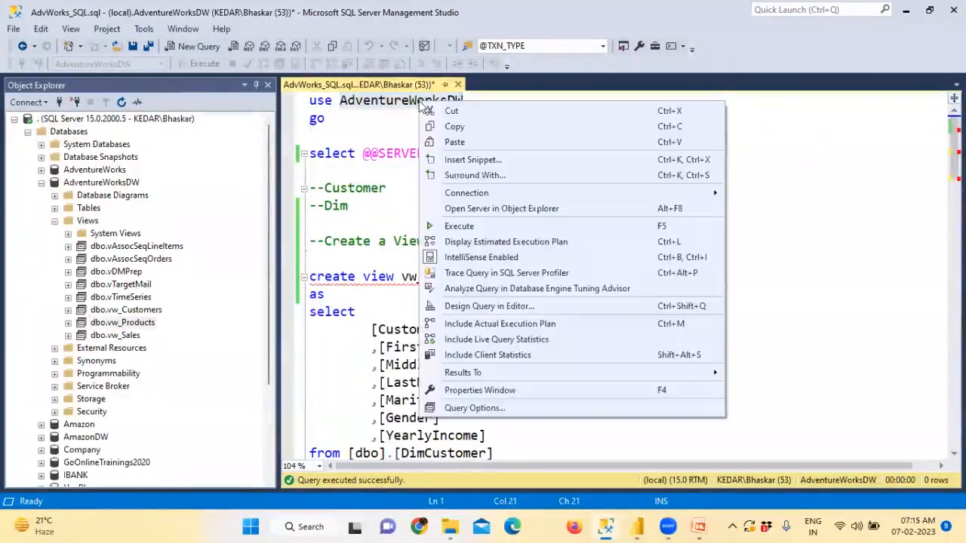
pyautogui.click(439, 128)
pyautogui.hotkey('alt', 'Tab')
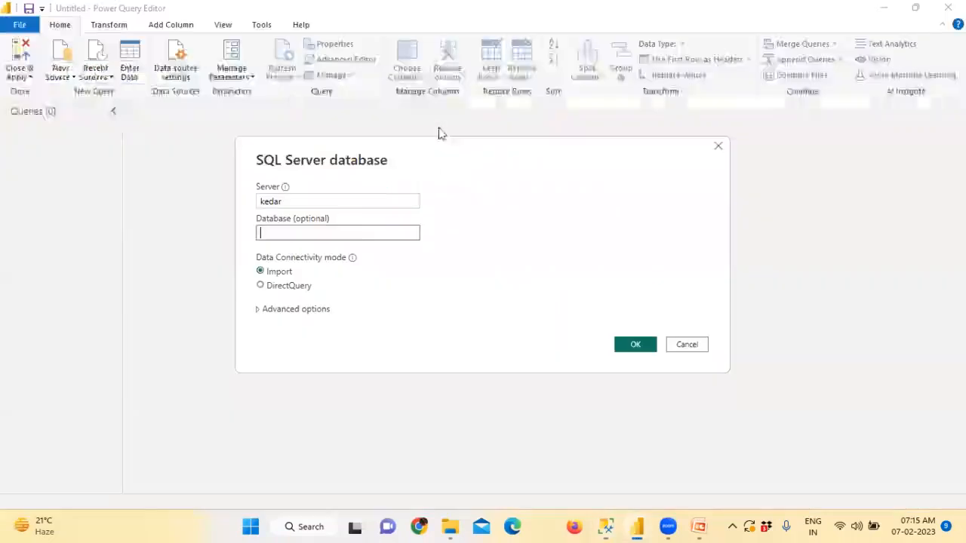
# Step: Paste AdventureWorksDW as the database, open the SQL statement box, and switch to SSMS
pyautogui.hotkey('ctrl', 'v')
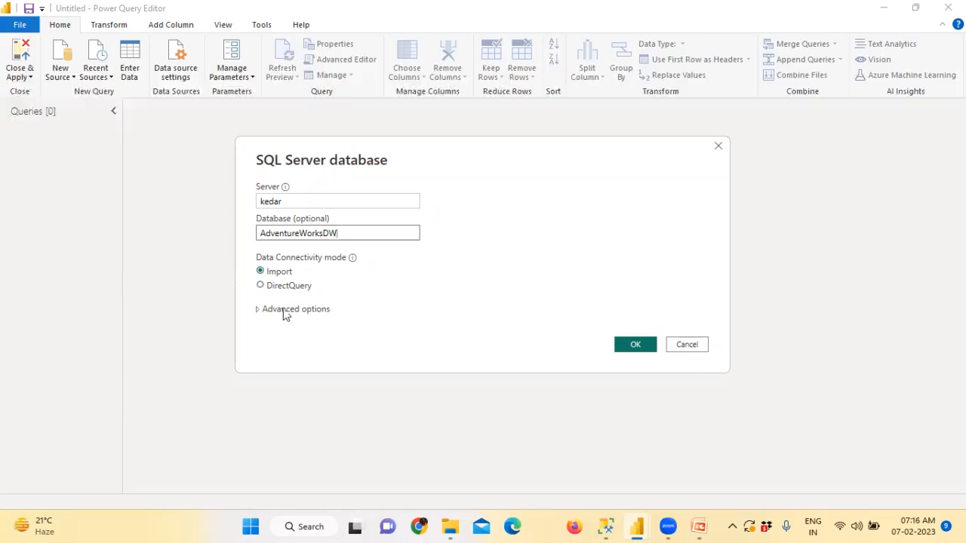
pyautogui.click(268, 292)
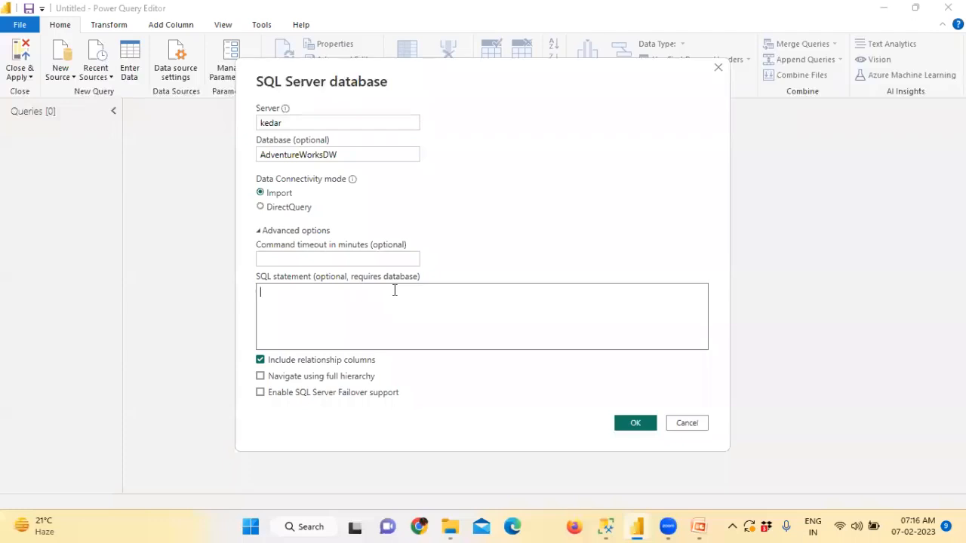
pyautogui.hotkey('alt', 'Tab')
# Step: Below the view, add '--Call the view' and 'select * from vw_Customers', then run it
pyautogui.scroll(-2, 422, 257)
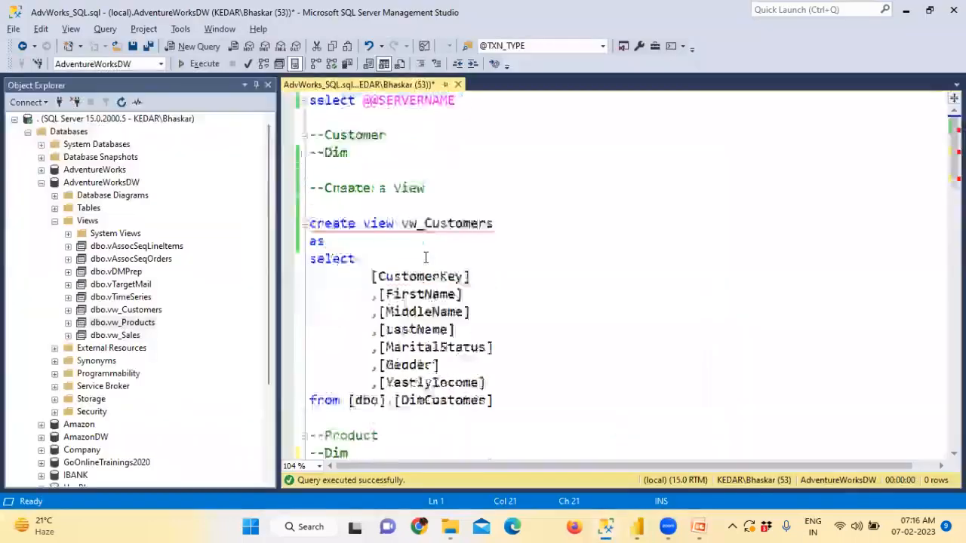
pyautogui.click(537, 352)
pyautogui.press('Return')
pyautogui.press('Return')
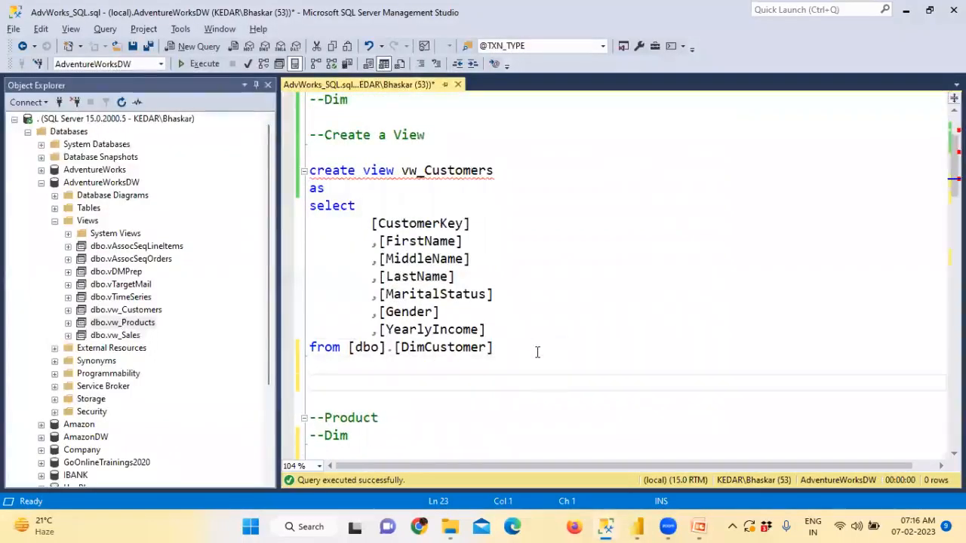
pyautogui.write('--Call the view')
pyautogui.press('Return')
pyautogui.write('select * f')
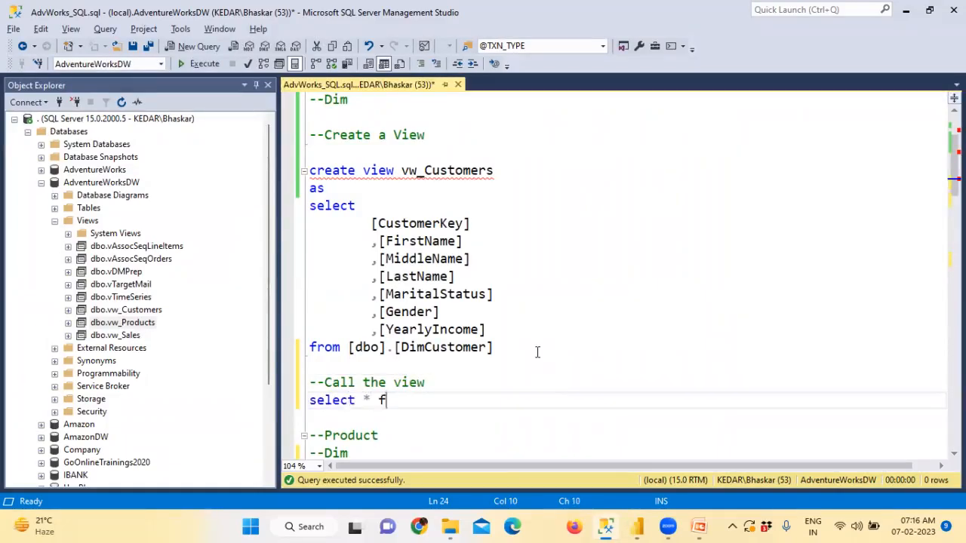
pyautogui.write('rom')
pyautogui.moveTo(401, 170); pyautogui.dragTo(494, 174)
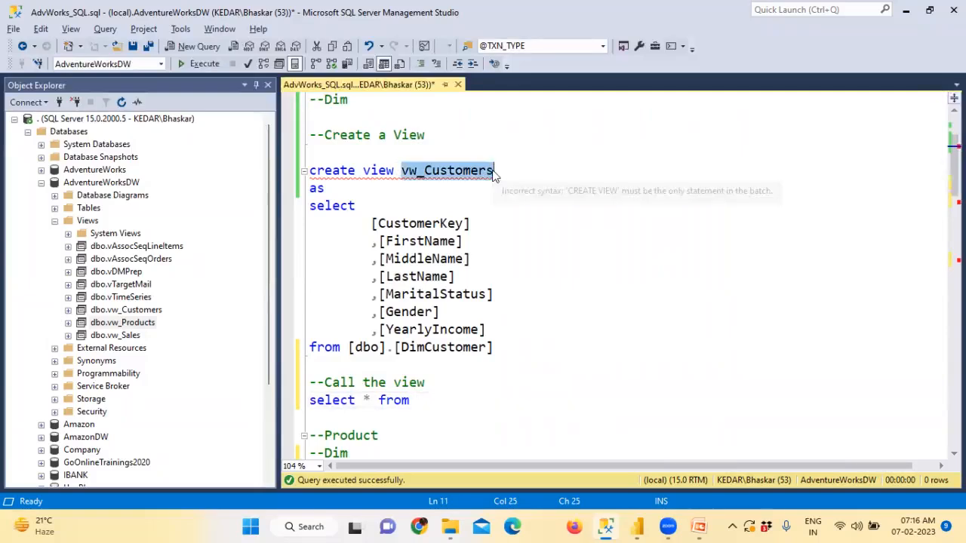
pyautogui.click(423, 402)
pyautogui.hotkey('ctrl', 'v')
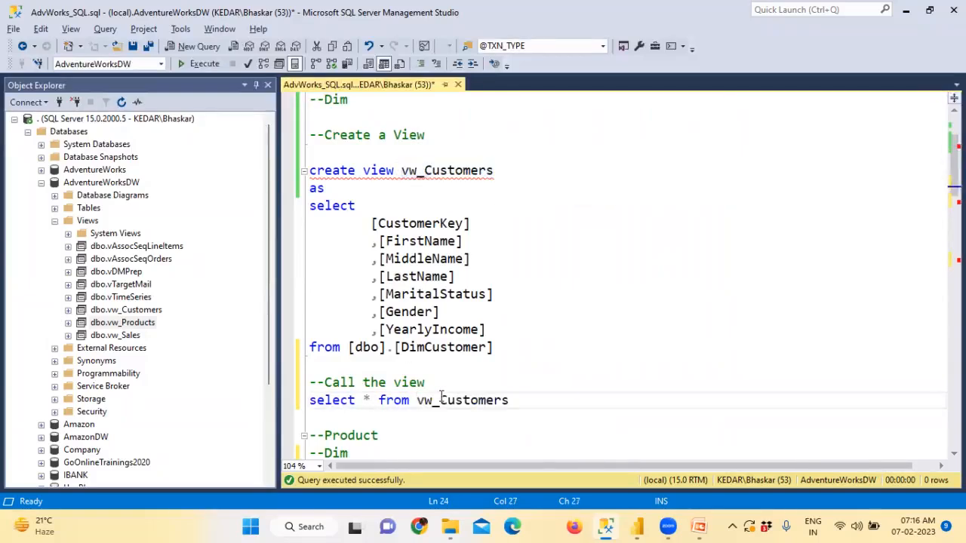
pyautogui.moveTo(536, 401); pyautogui.dragTo(308, 402)
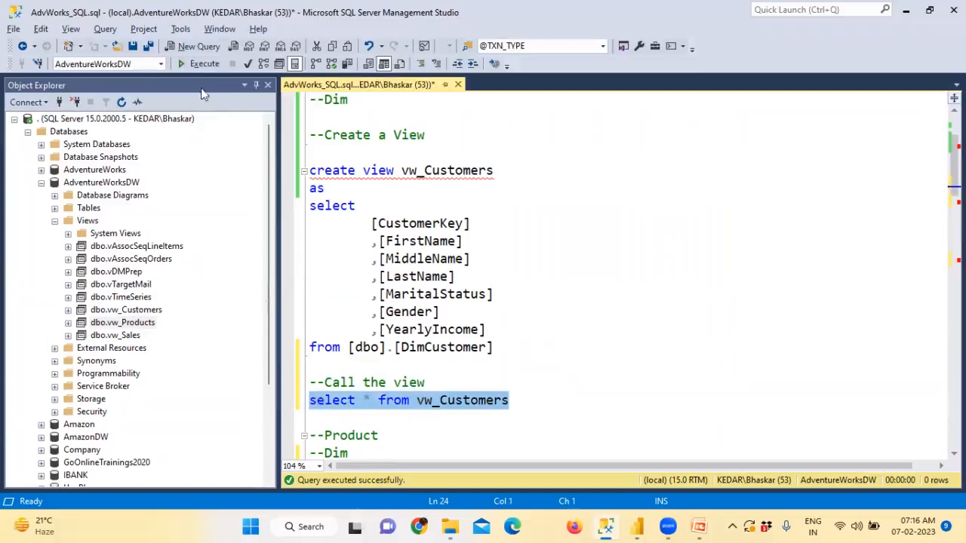
pyautogui.click(201, 65)
# Step: Review the view definition and rerun the vw_Customers query
pyautogui.moveTo(401, 170); pyautogui.dragTo(511, 169)
pyautogui.scroll(-1, 512, 169)
pyautogui.moveTo(369, 172); pyautogui.dragTo(479, 224)
pyautogui.scroll(-2, 479, 224)
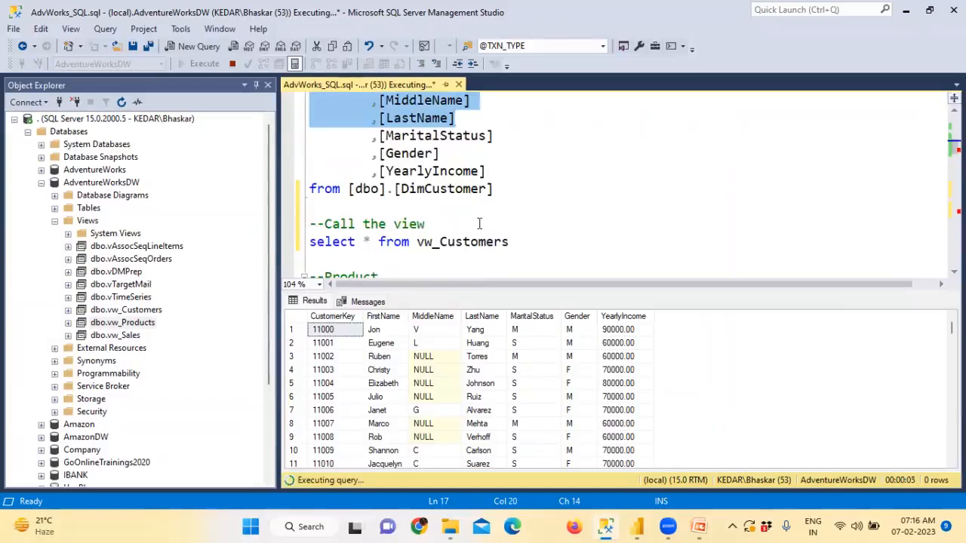
pyautogui.click(510, 242)
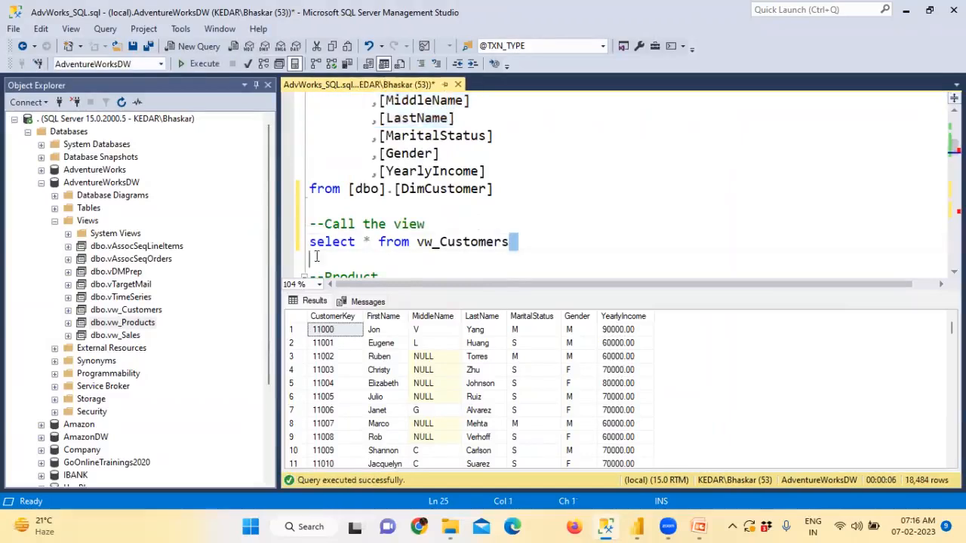
pyautogui.keyDown('shift'); pyautogui.click(302, 242); pyautogui.keyUp('shift')
pyautogui.click(501, 190)
pyautogui.keyDown('shift'); pyautogui.click(435, 175); pyautogui.keyUp('shift')
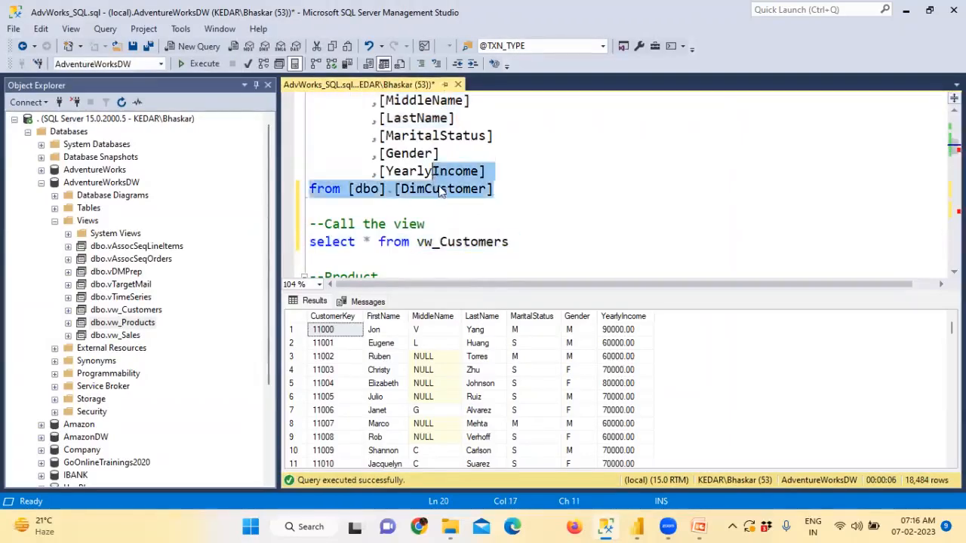
pyautogui.scroll(-2, 438, 185)
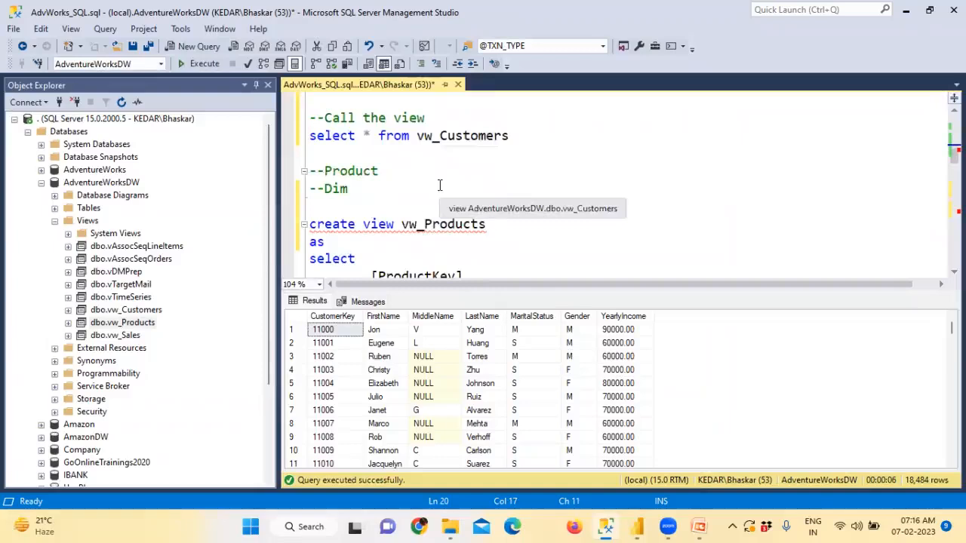
pyautogui.moveTo(510, 136); pyautogui.dragTo(307, 136)
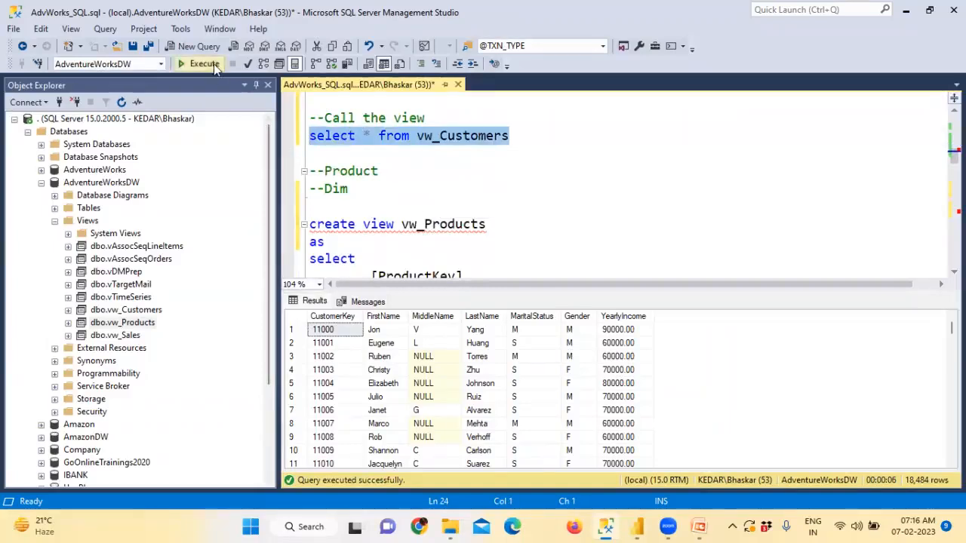
pyautogui.click(203, 64)
# Step: Run the comment and vw_Customers query together, returning 18,484 customer rows
pyautogui.scroll(2, 426, 188)
pyautogui.moveTo(493, 188); pyautogui.dragTo(341, 120)
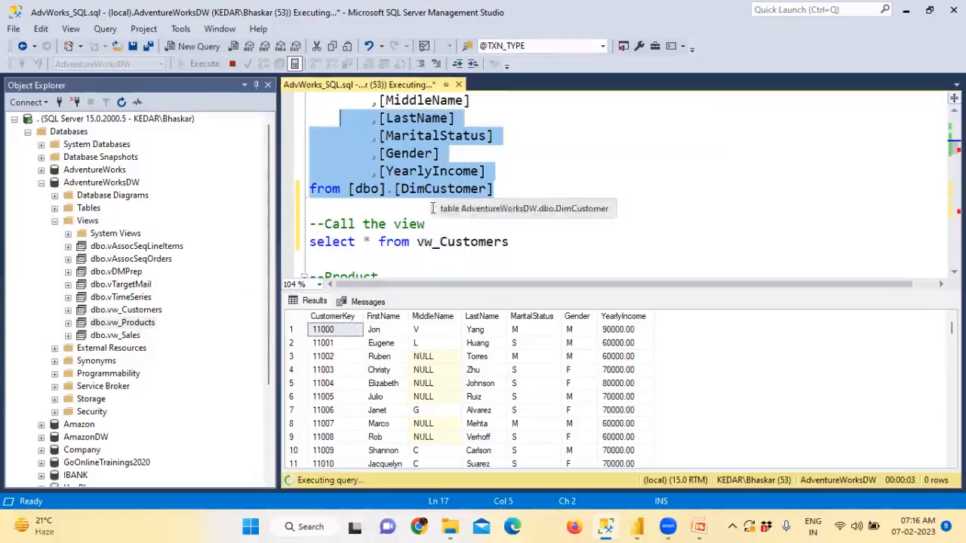
pyautogui.click(439, 242)
pyautogui.doubleClick(439, 242)
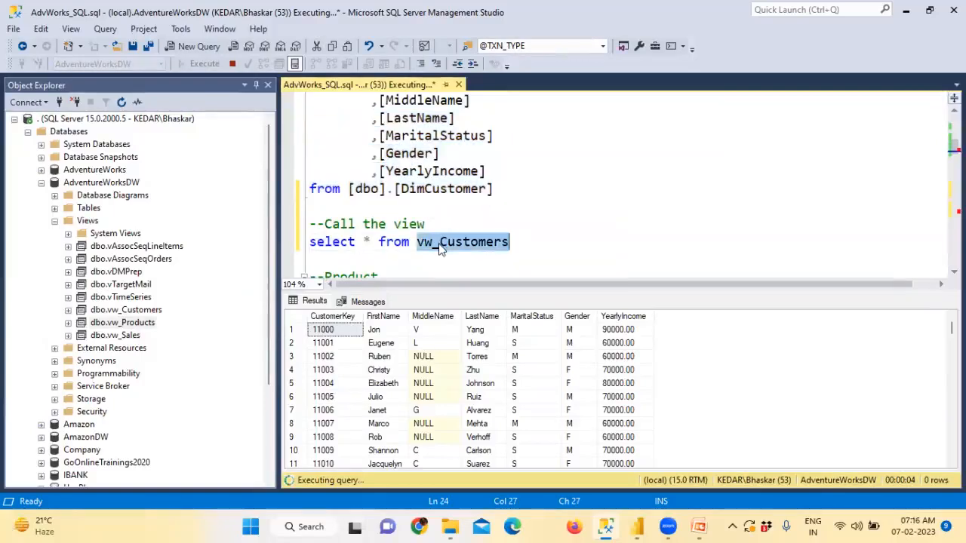
pyautogui.click(443, 258)
pyautogui.scroll(2, 459, 209)
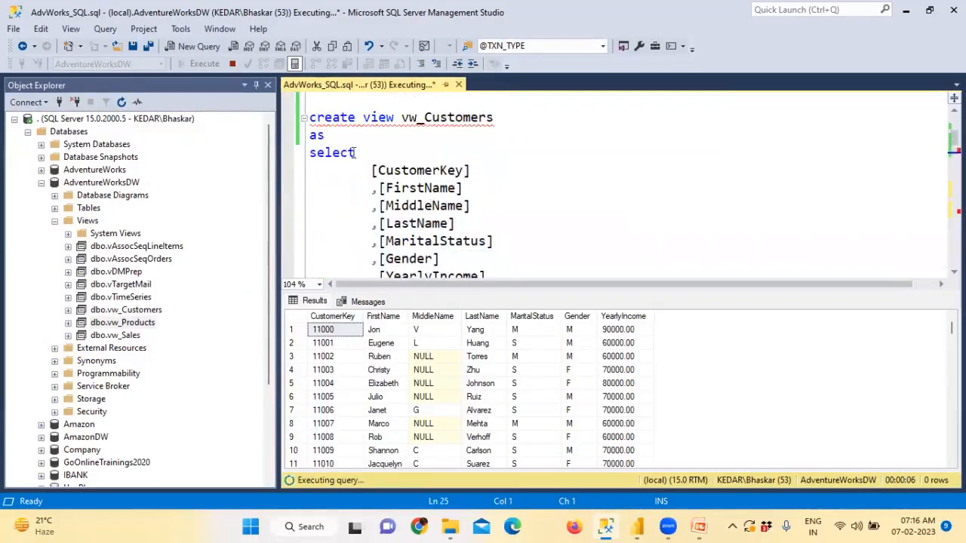
pyautogui.scroll(-2, 438, 181)
pyautogui.scroll(1, 412, 153)
pyautogui.scroll(2, 412, 153)
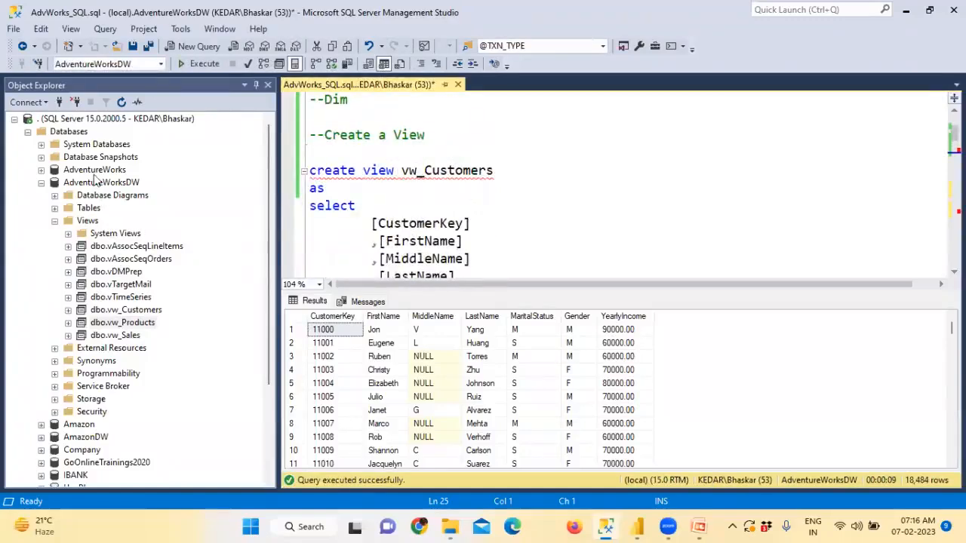
pyautogui.scroll(-3, 474, 232)
pyautogui.moveTo(522, 239); pyautogui.dragTo(298, 224)
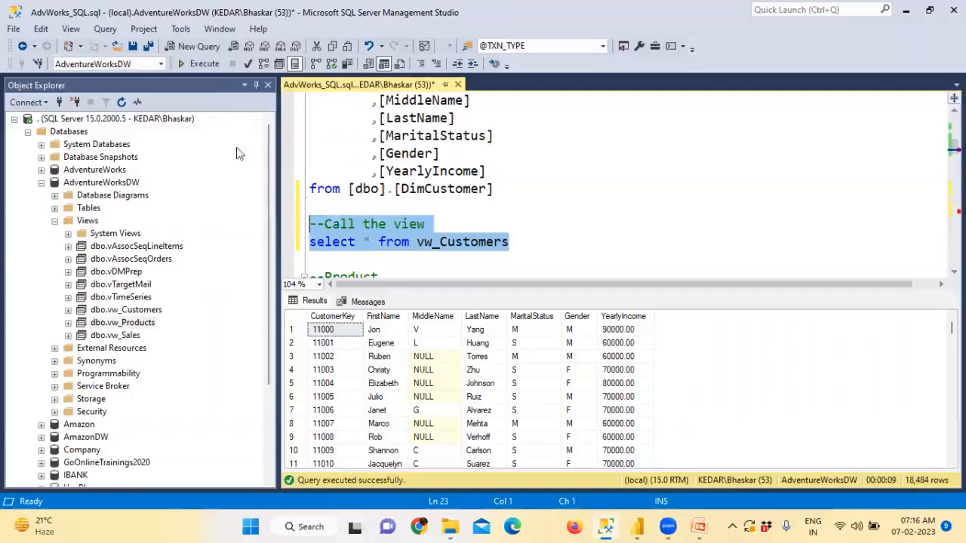
pyautogui.click(202, 66)
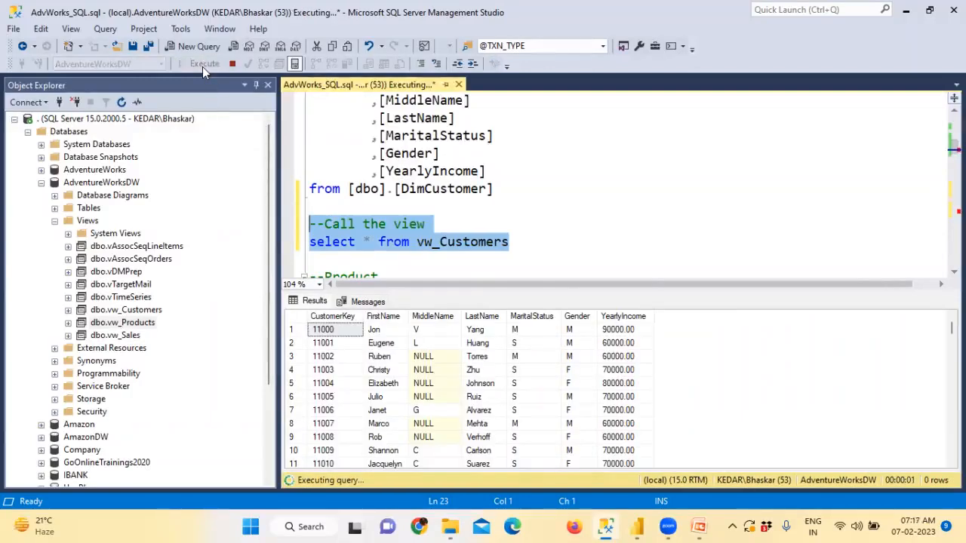
# Step: Copy the 'select * from vw_Customers' line
pyautogui.click(499, 246)
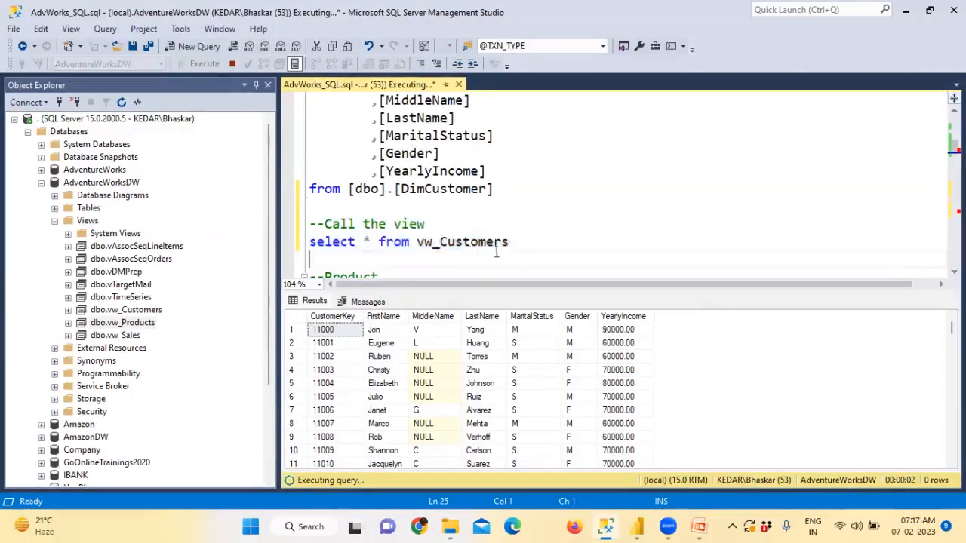
pyautogui.moveTo(507, 243); pyautogui.dragTo(296, 248)
pyautogui.rightClick(337, 249)
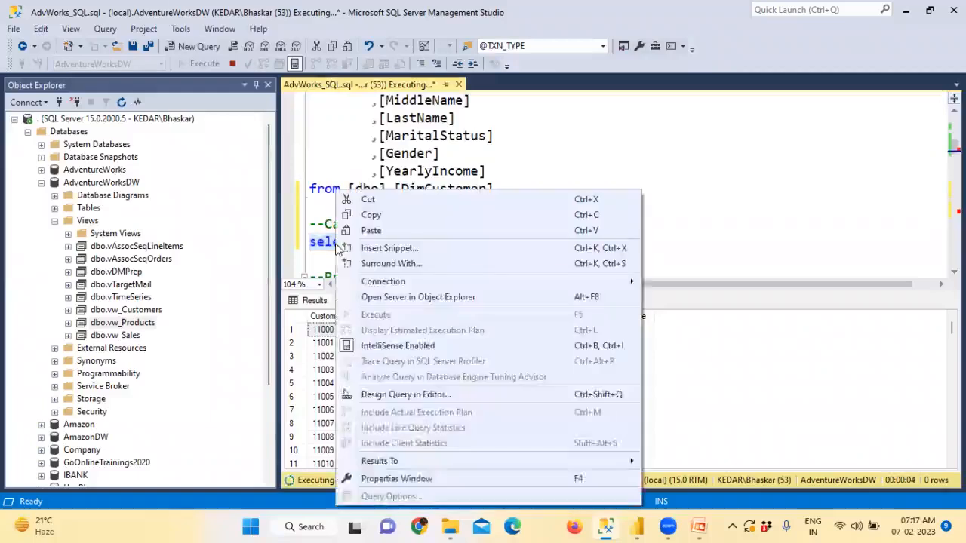
pyautogui.click(371, 214)
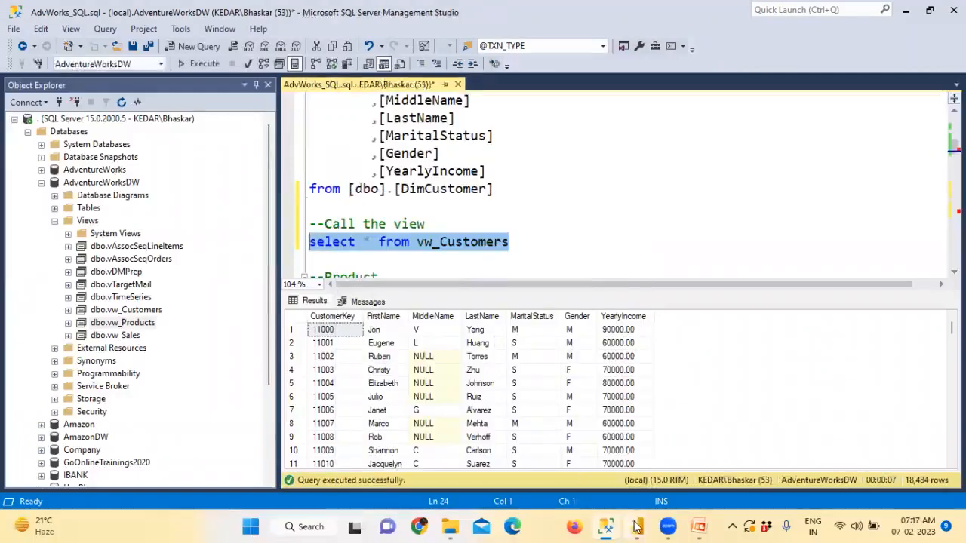
# Step: Paste 'select * from vw_Customers' as the SQL statement and load the customer preview as Query1
pyautogui.moveTo(638, 526)
pyautogui.click(757, 464)
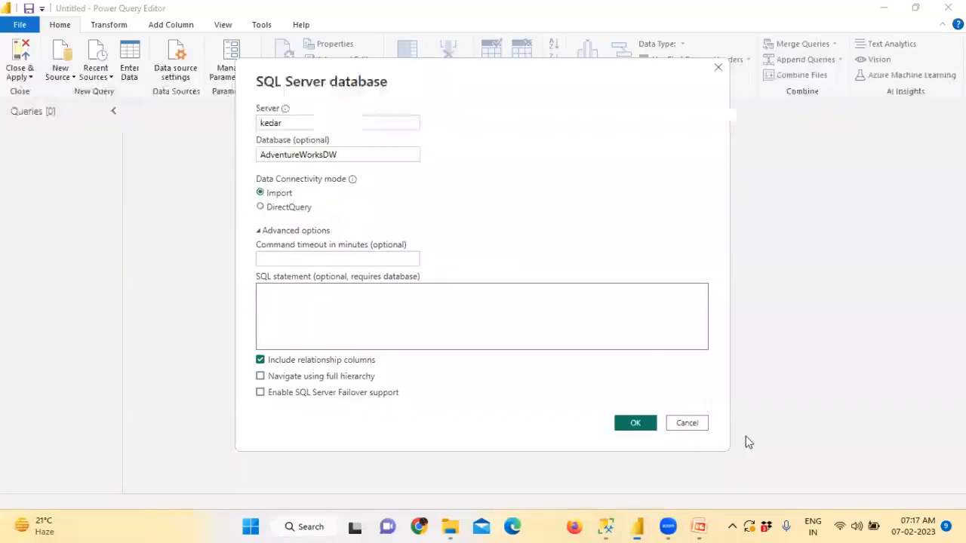
pyautogui.hotkey('ctrl', 'v')
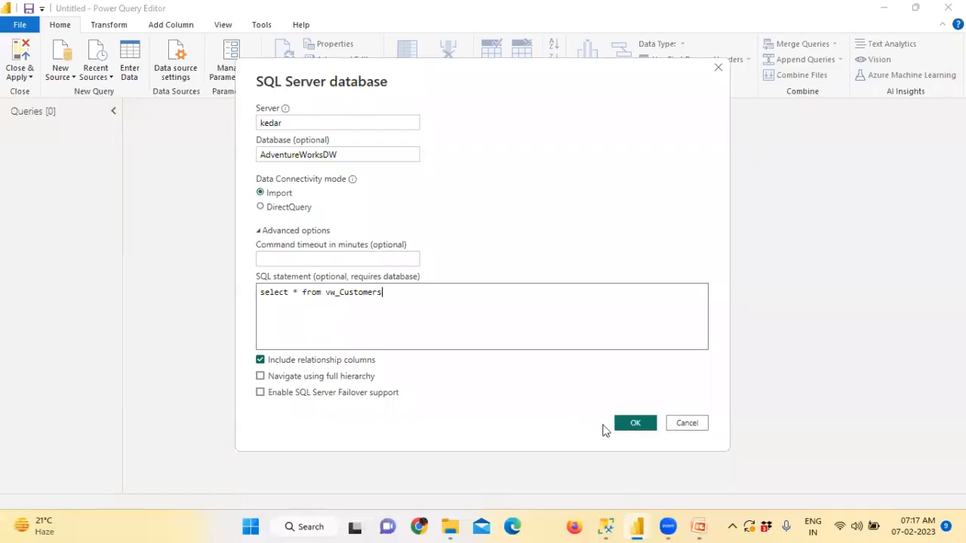
pyautogui.click(637, 424)
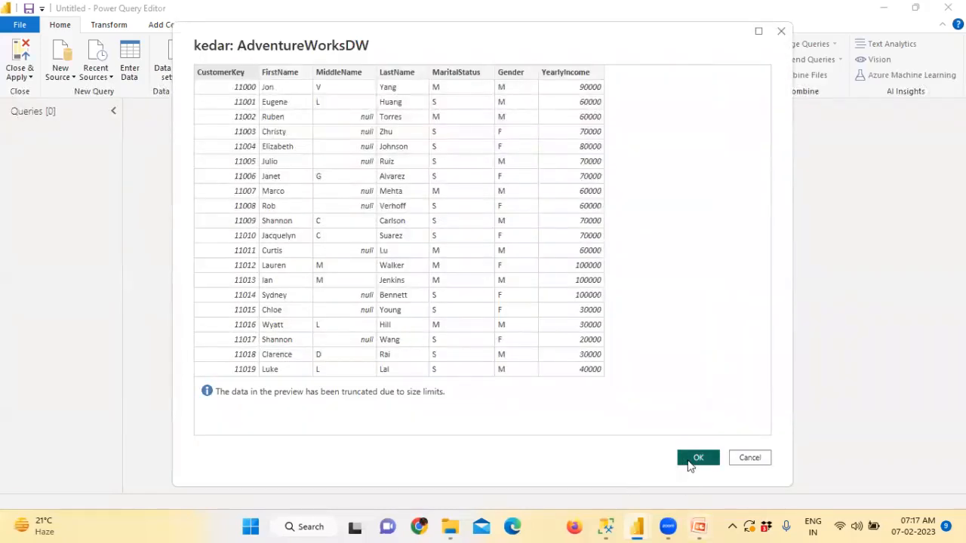
pyautogui.click(688, 462)
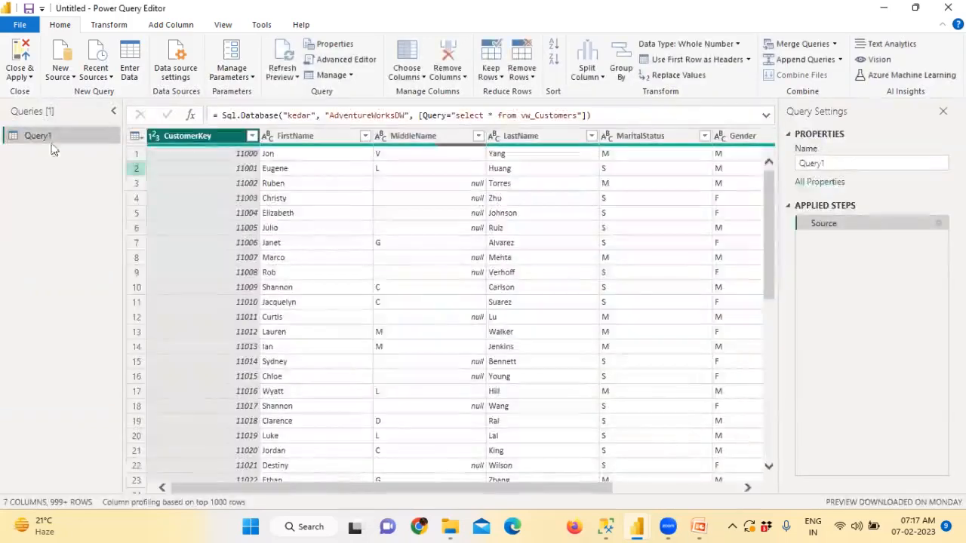
# Step: Rename Query1 to Customers
pyautogui.click(841, 163)
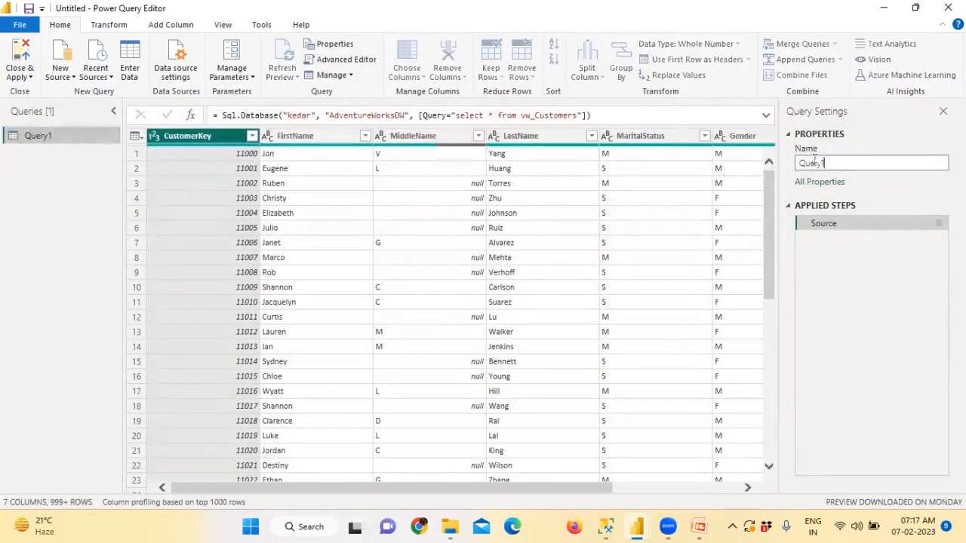
pyautogui.write('Cust')
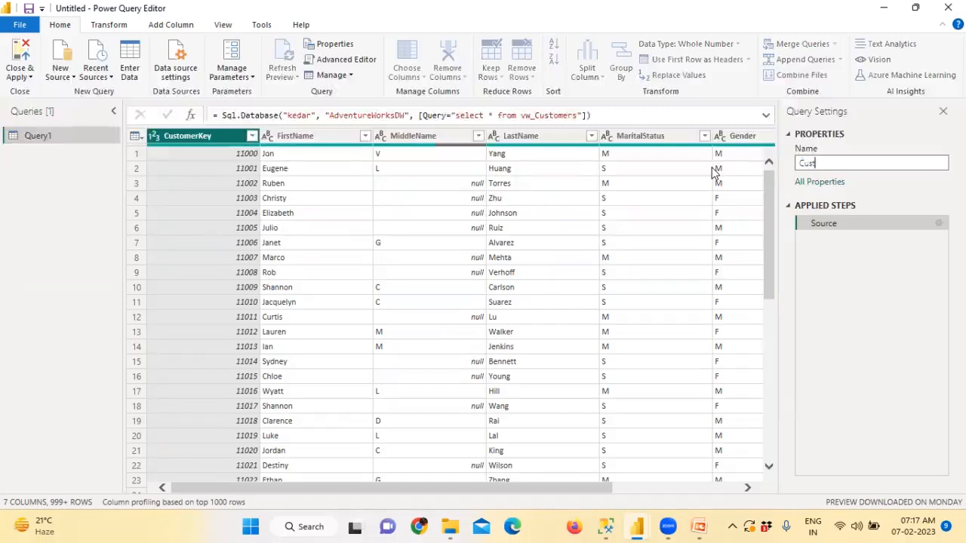
pyautogui.write('omers')
pyautogui.press('Return')
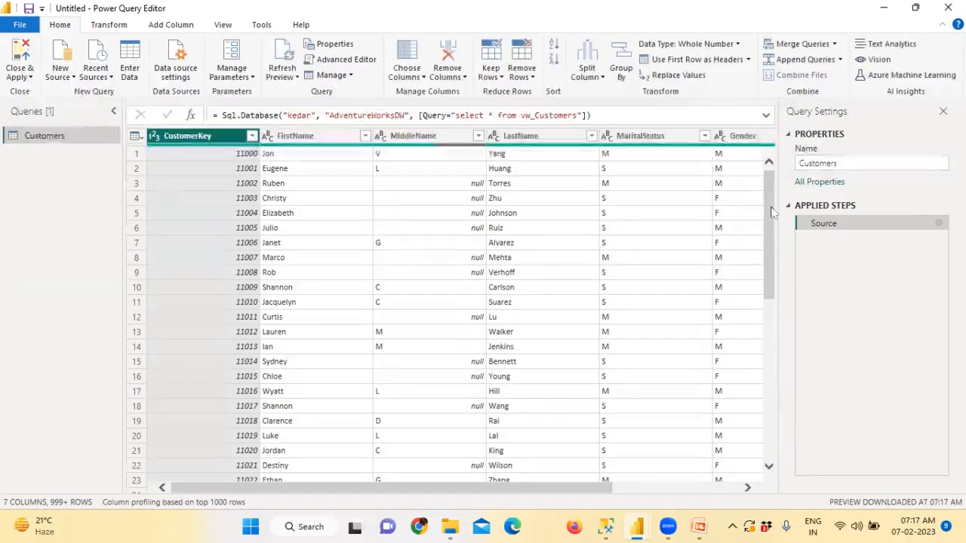
# Step: Inspect the Customers source's 'select * from vw_Customers' statement, then cancel without changes
pyautogui.click(939, 224)
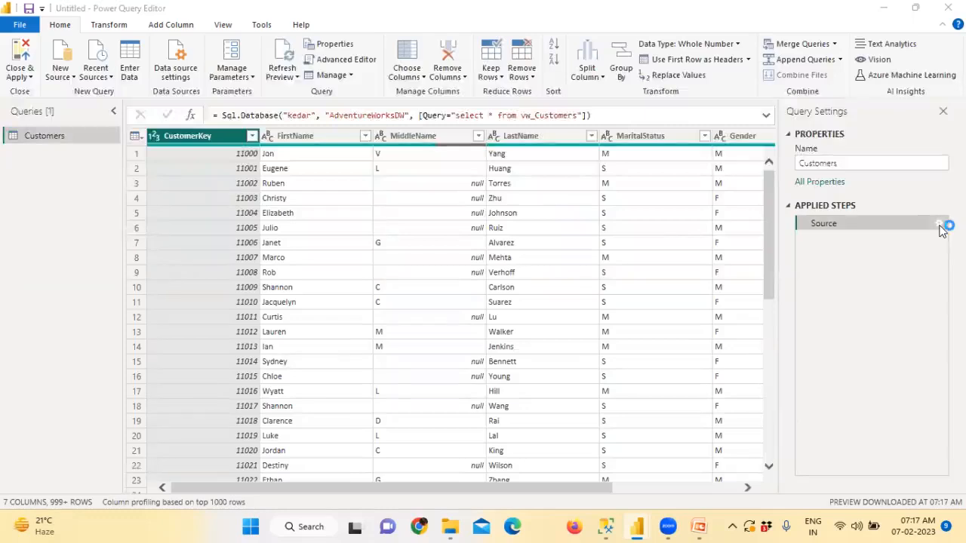
pyautogui.click(431, 280)
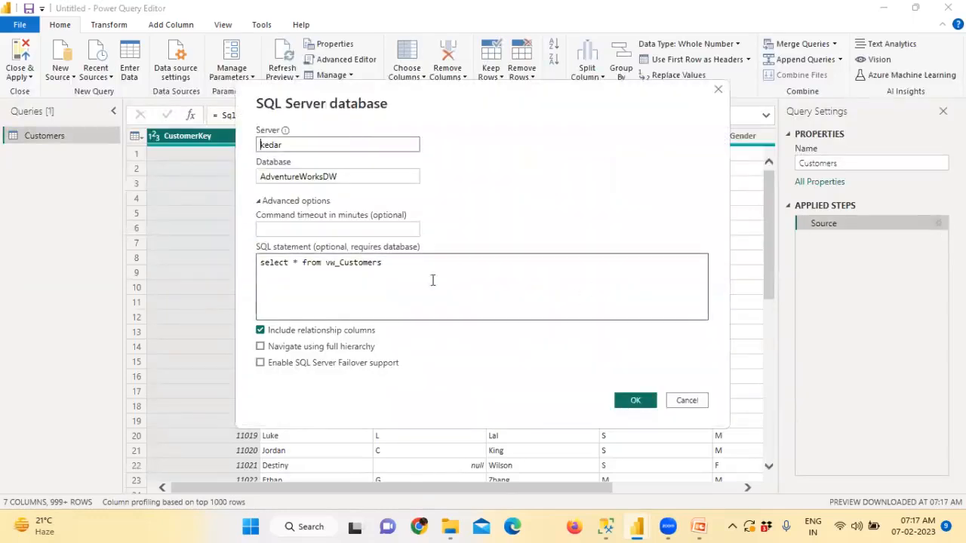
pyautogui.moveTo(354, 267); pyautogui.dragTo(259, 272)
pyautogui.click(323, 263)
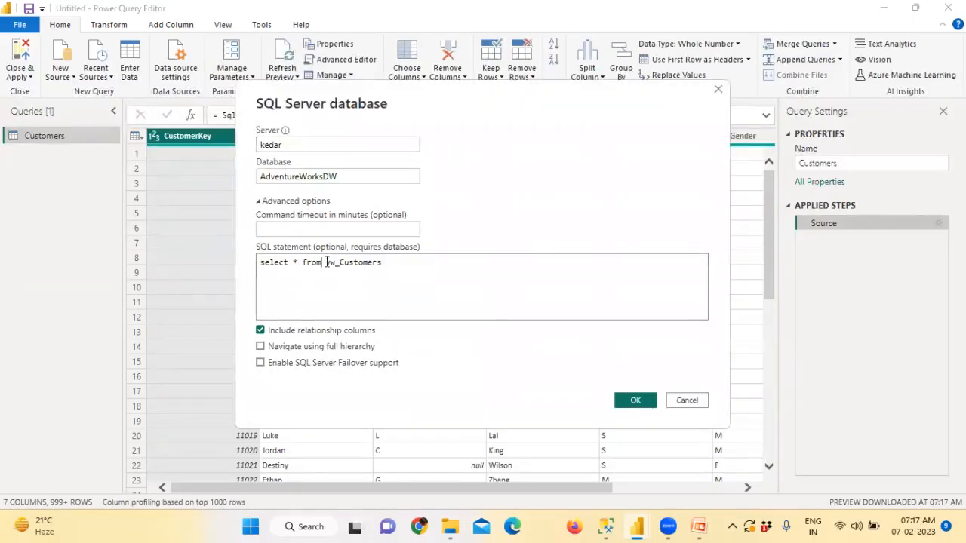
pyautogui.click(327, 264)
pyautogui.click(331, 264)
pyautogui.moveTo(327, 262); pyautogui.dragTo(249, 266)
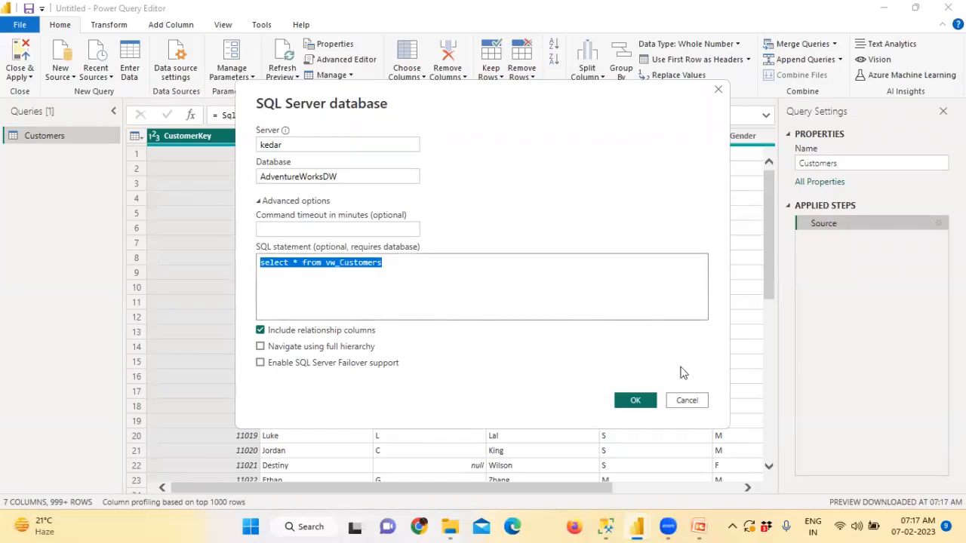
pyautogui.click(688, 401)
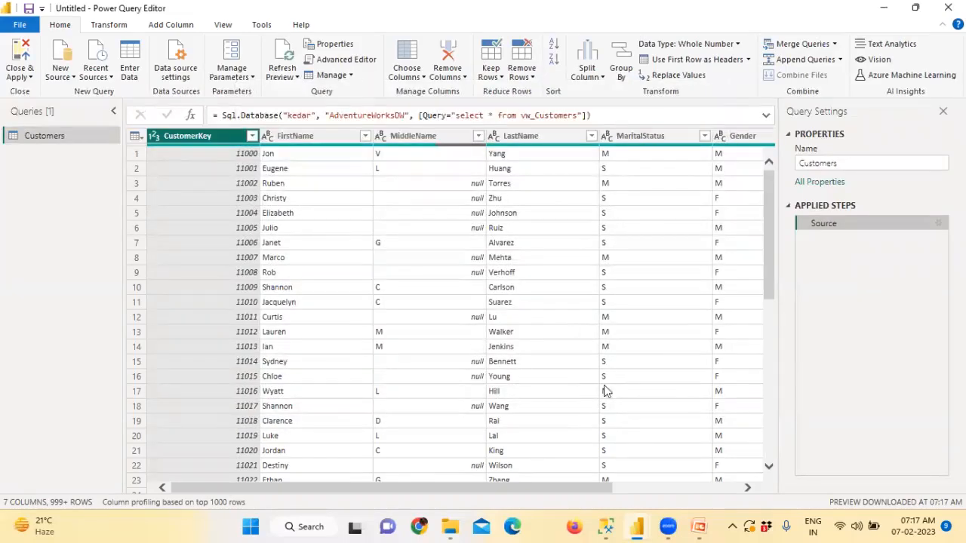
# Step: Start a new SQL Server source with server name kedar
pyautogui.click(63, 76)
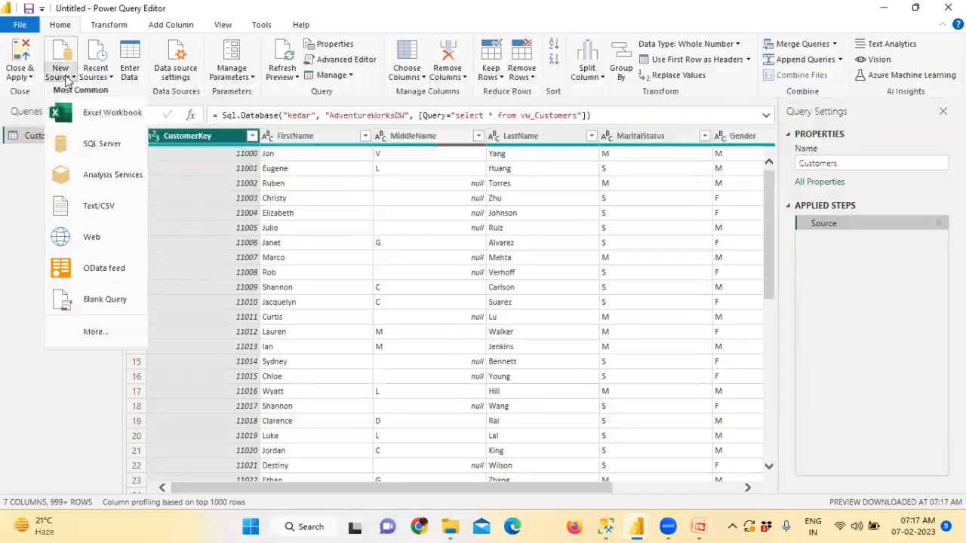
pyautogui.click(91, 143)
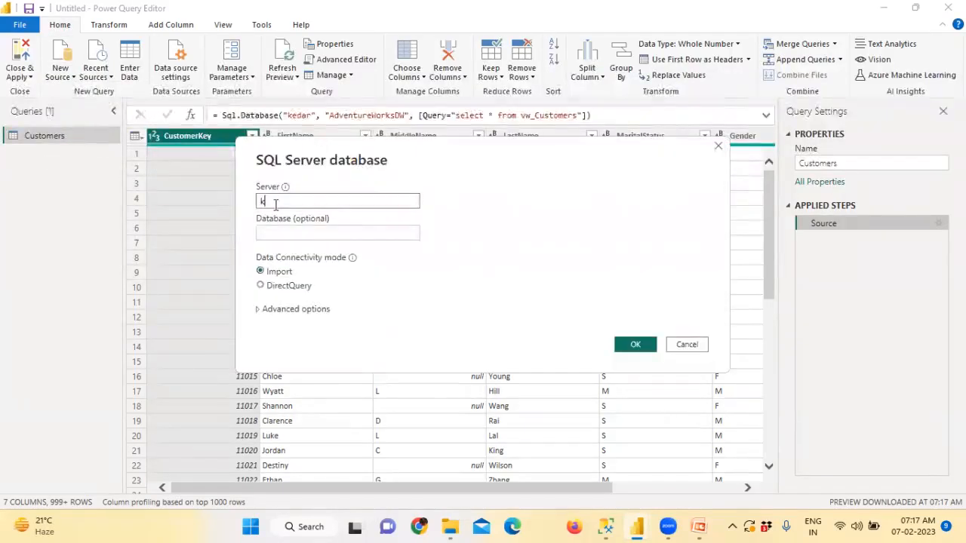
pyautogui.write('kedar')
pyautogui.click(286, 234)
# Step: Copy the database name AdventureWorksDW from the SSMS script
pyautogui.click(605, 526)
pyautogui.scroll(10, 411, 112)
pyautogui.doubleClick(412, 111)
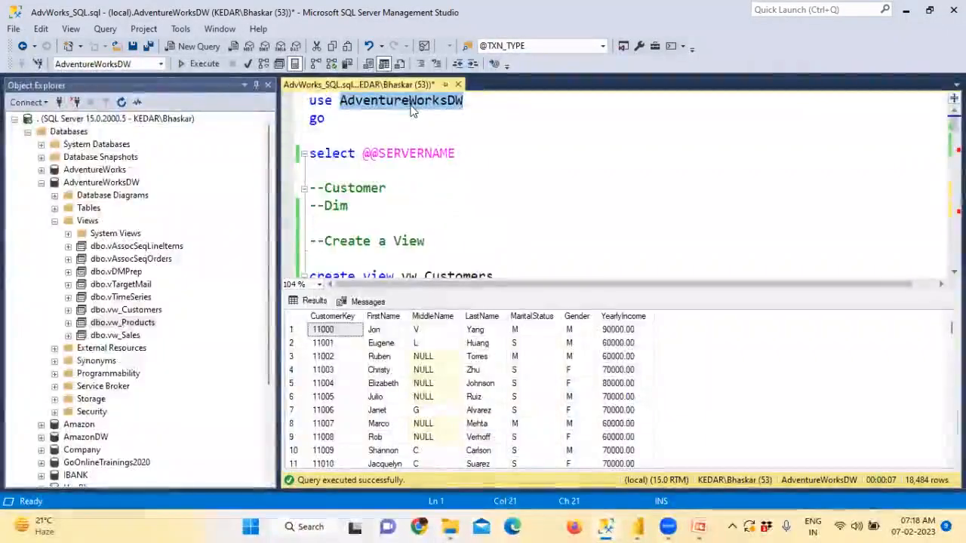
pyautogui.hotkey('ctrl', 'c')
# Step: Paste AdventureWorksDW as the database and connect to kedar to open the Navigator
pyautogui.hotkey('alt', 'Tab')
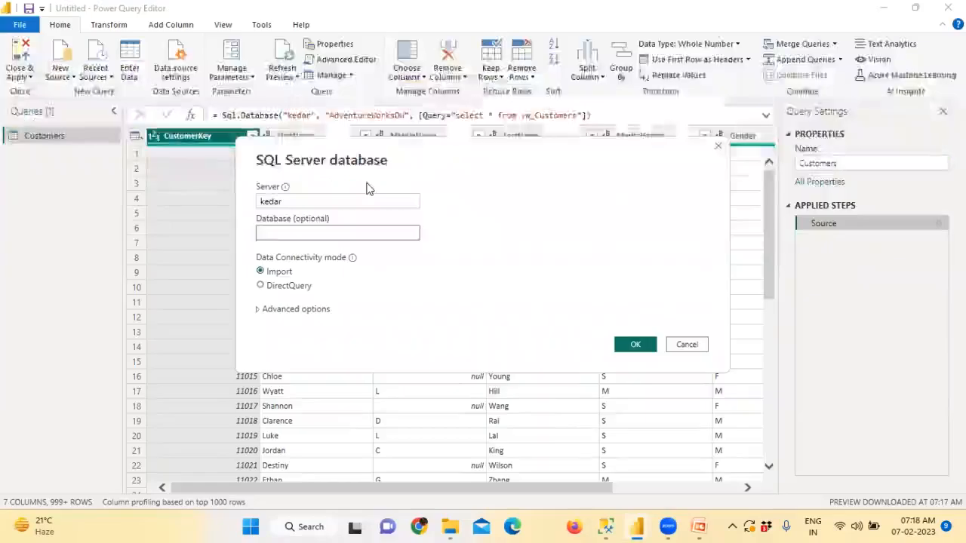
pyautogui.hotkey('ctrl', 'v')
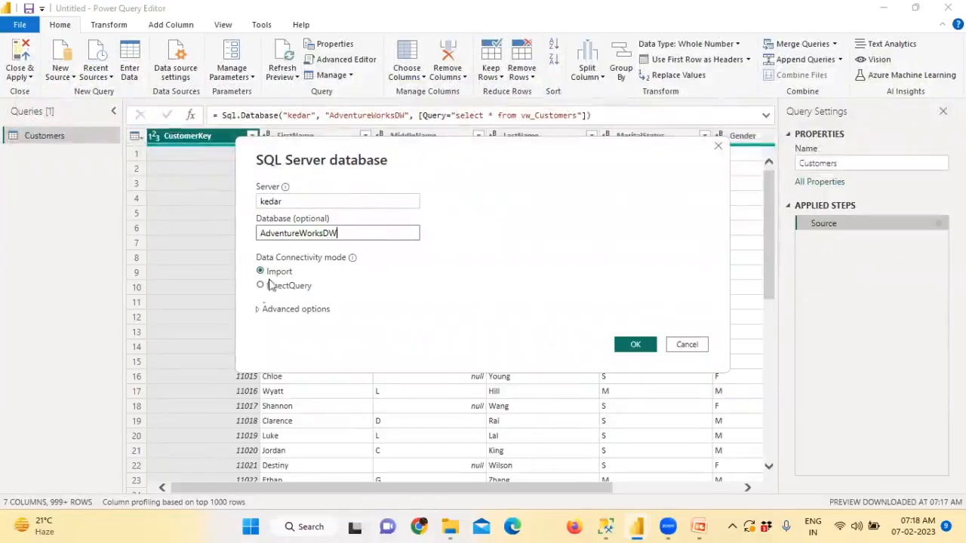
pyautogui.click(258, 309)
pyautogui.click(283, 308)
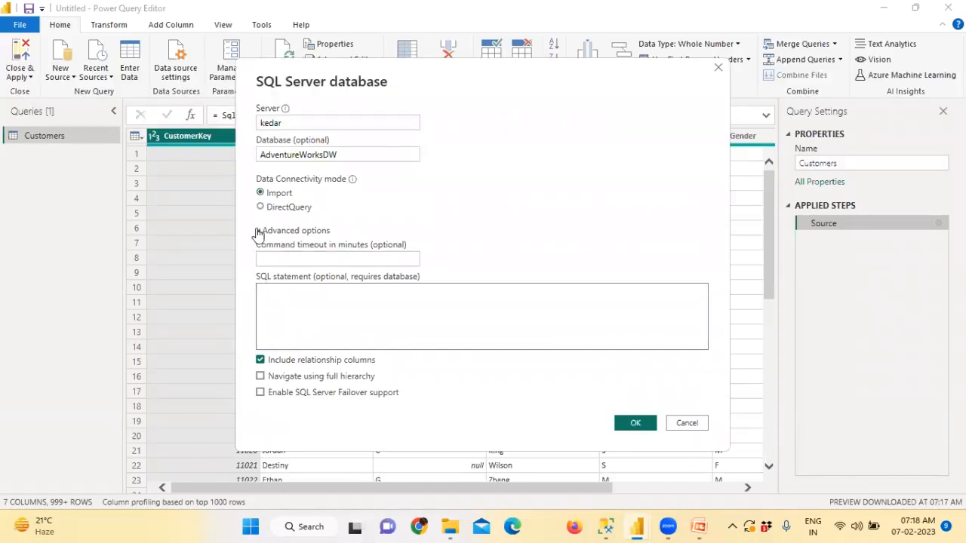
pyautogui.click(258, 231)
pyautogui.moveTo(342, 155); pyautogui.dragTo(213, 156)
pyautogui.click(636, 266)
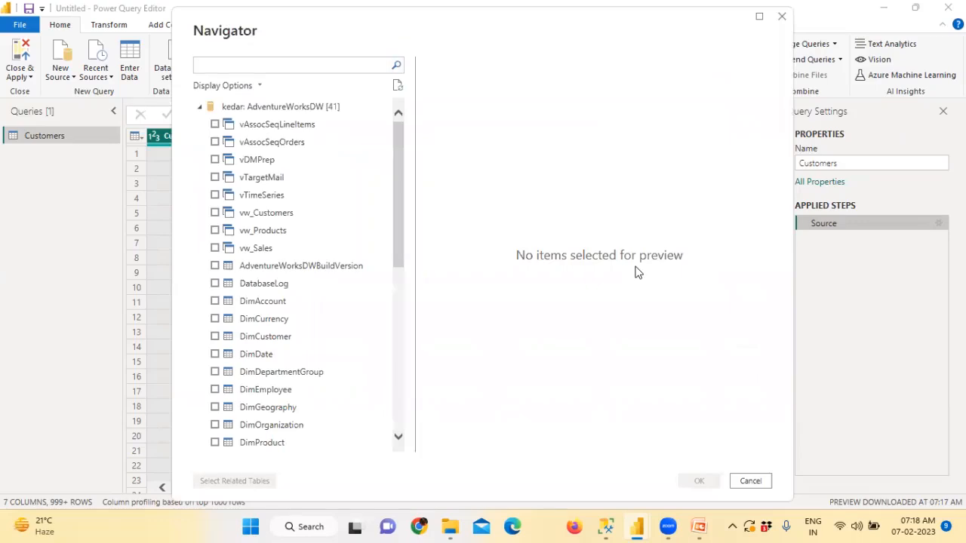
# Step: Tick vw_Products and vw_Sales in the Navigator, leaving DimAccount unticked
pyautogui.click(220, 285)
pyautogui.click(215, 301)
pyautogui.click(215, 302)
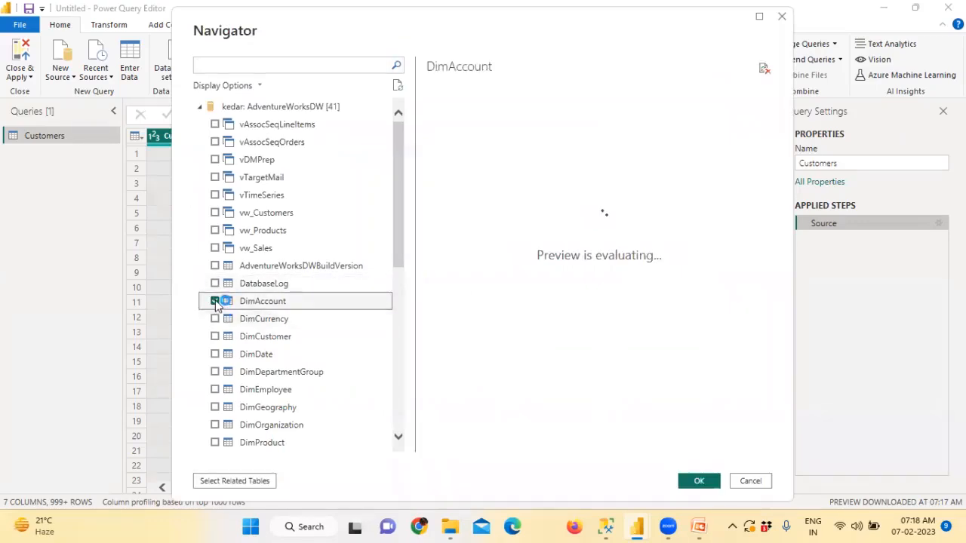
pyautogui.click(215, 230)
pyautogui.click(215, 248)
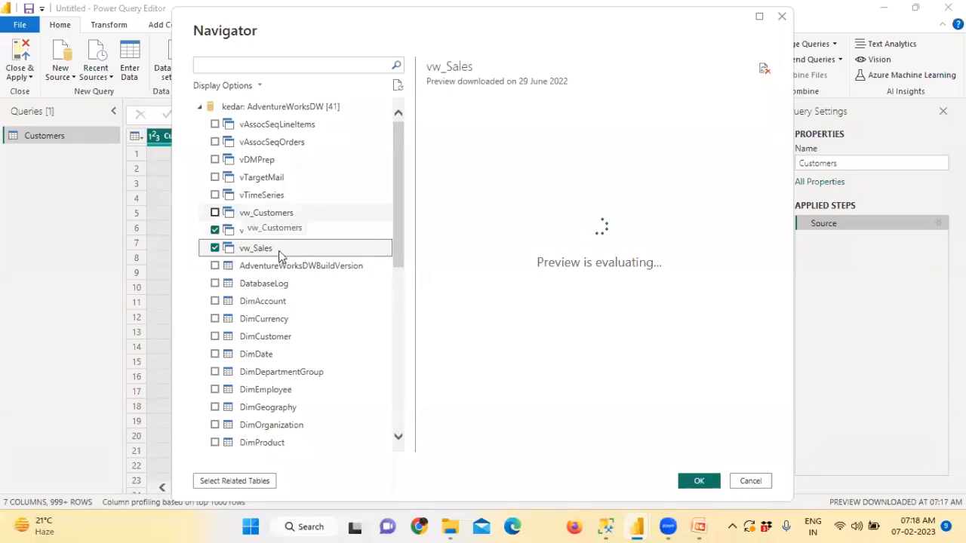
# Step: Browse the Navigator list and previews, leaving DimCurrency unticked
pyautogui.moveTo(403, 273); pyautogui.dragTo(403, 434)
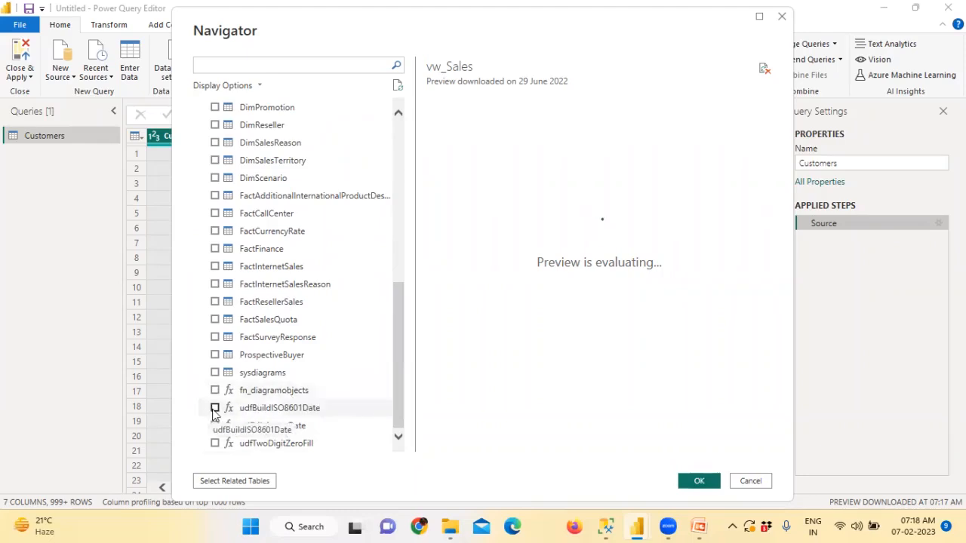
pyautogui.moveTo(398, 370); pyautogui.dragTo(397, 185)
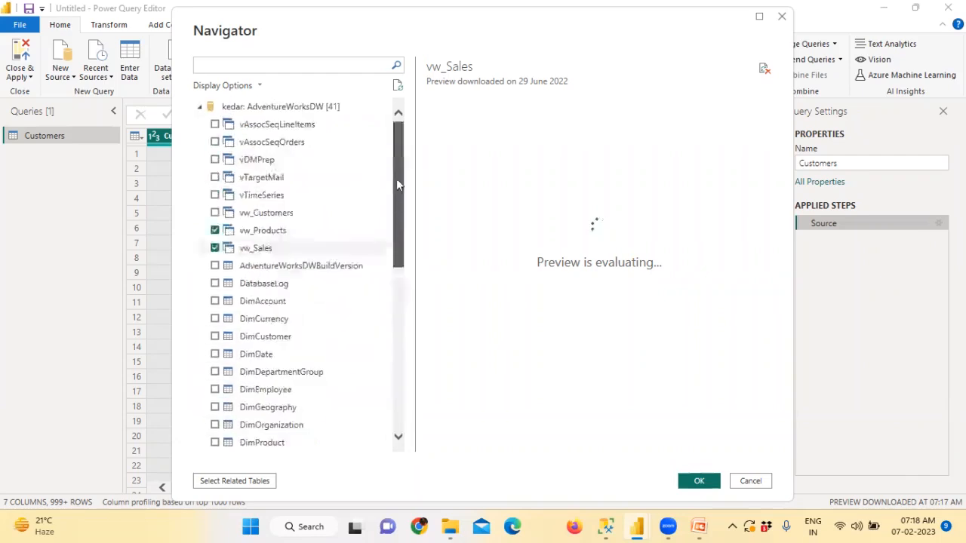
pyautogui.click(215, 320)
pyautogui.click(215, 320)
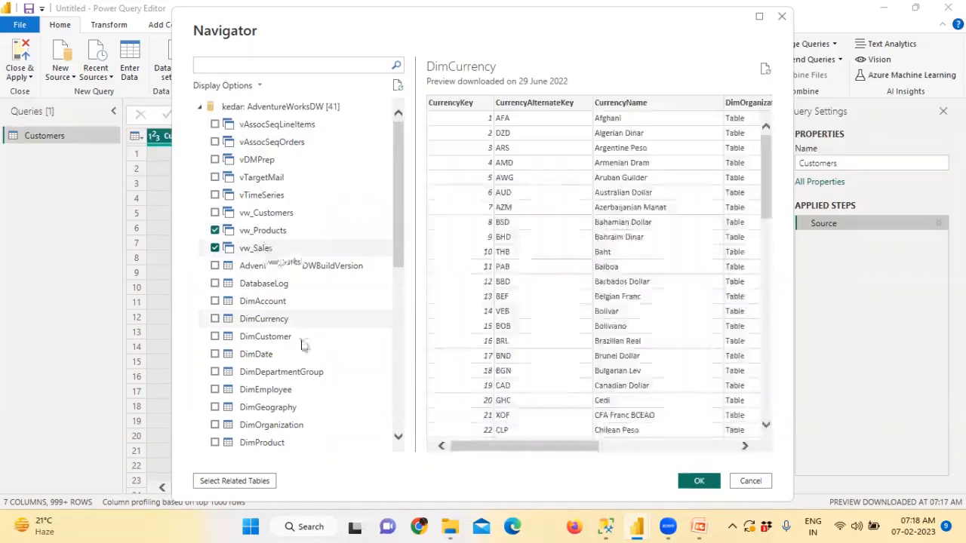
pyautogui.scroll(-10, 302, 345)
pyautogui.moveTo(216, 407); pyautogui.dragTo(265, 411)
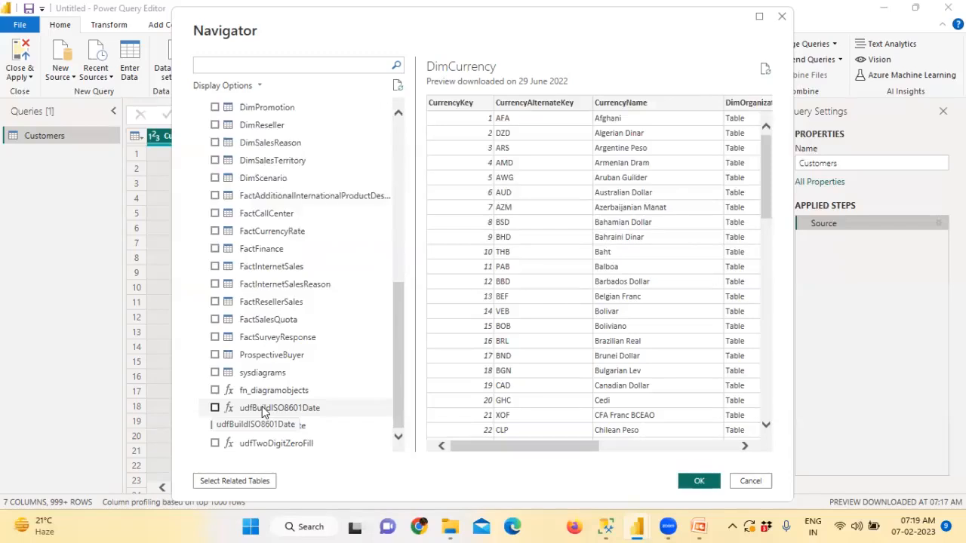
pyautogui.scroll(10, 264, 411)
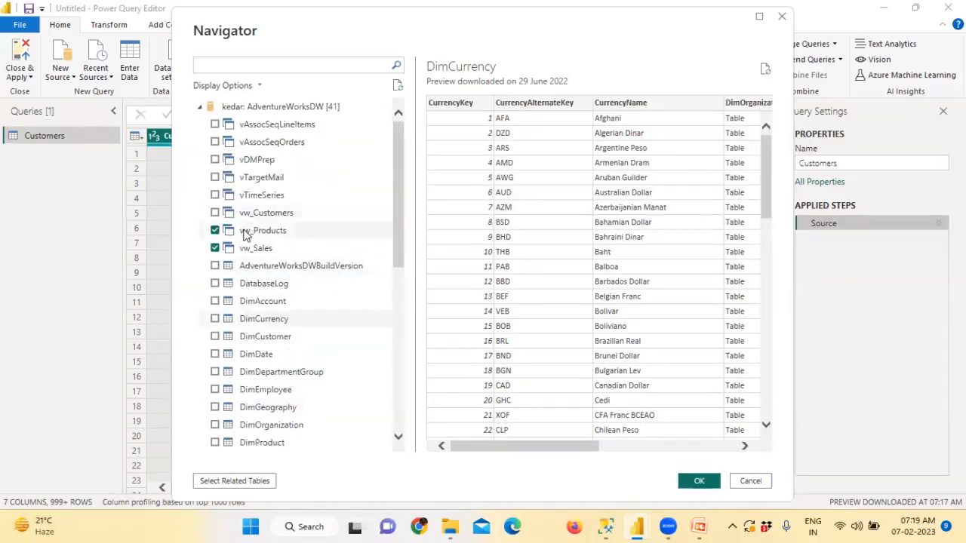
pyautogui.moveTo(273, 255); pyautogui.dragTo(276, 246)
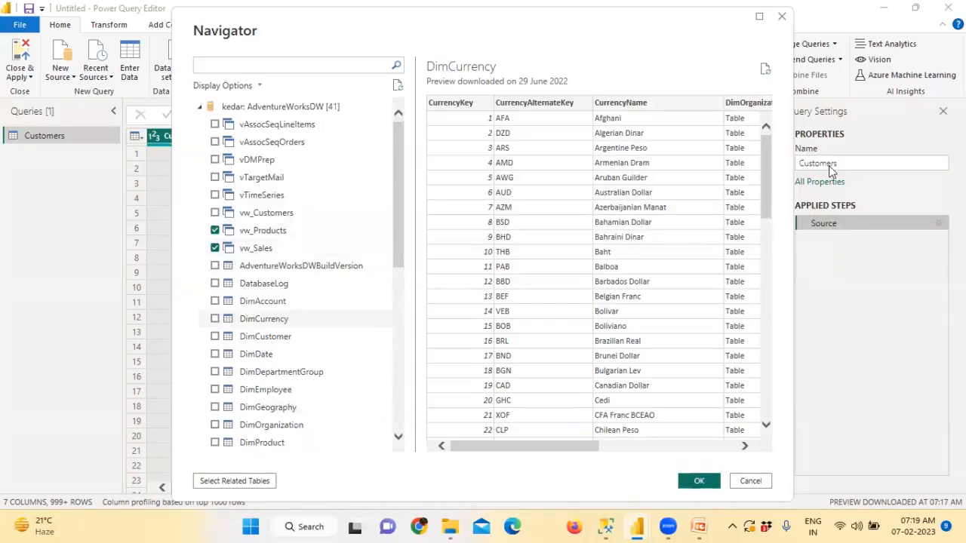
# Step: Load the selected vw_Products and vw_Sales views as new queries
pyautogui.click(697, 482)
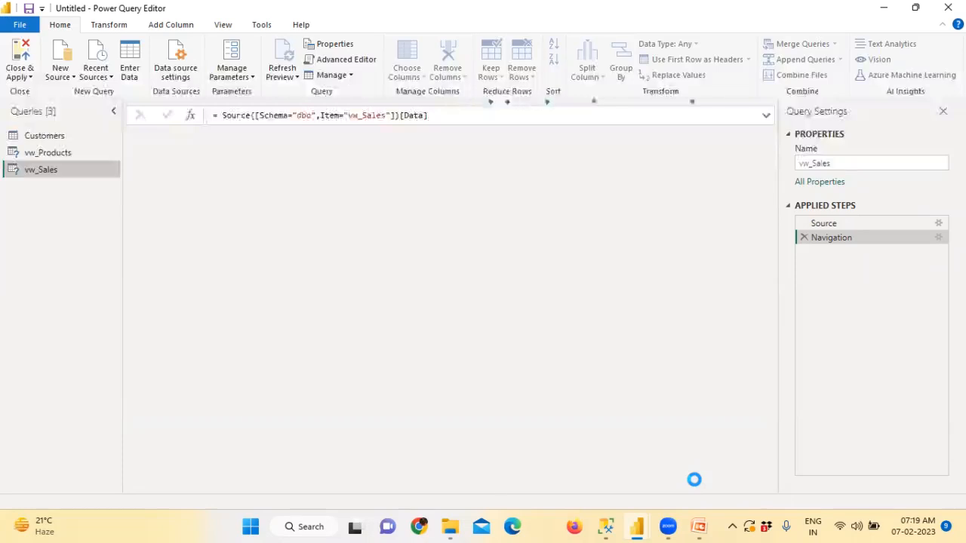
pyautogui.click(70, 152)
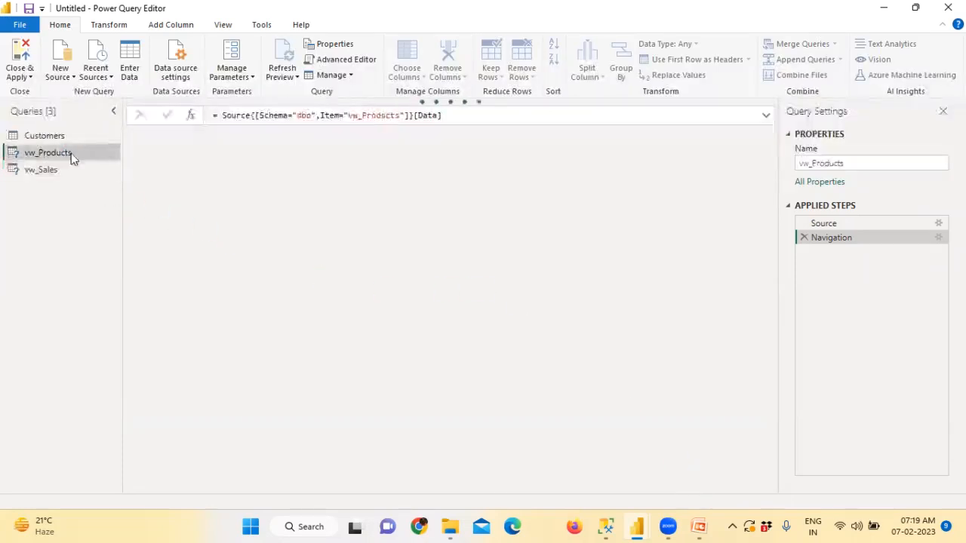
pyautogui.moveTo(812, 163); pyautogui.dragTo(760, 167)
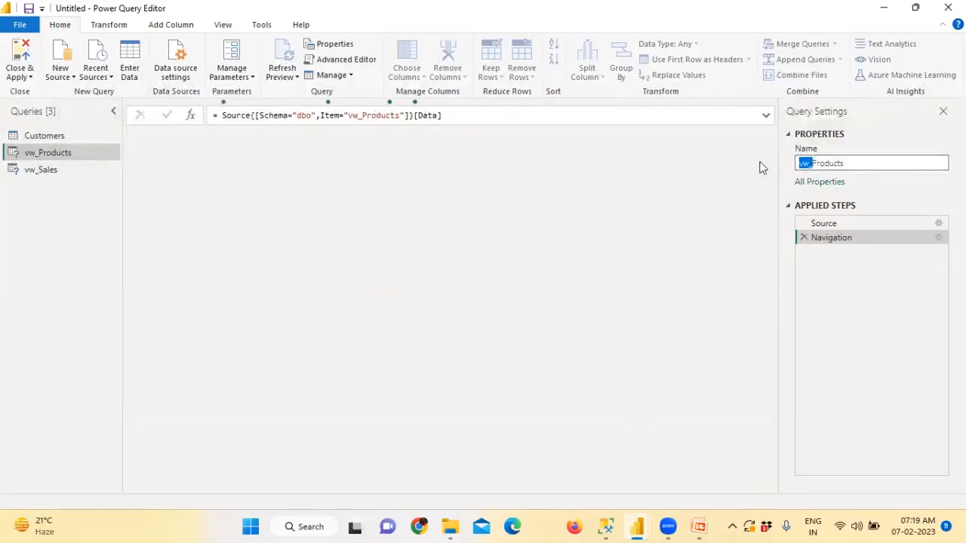
pyautogui.click(59, 169)
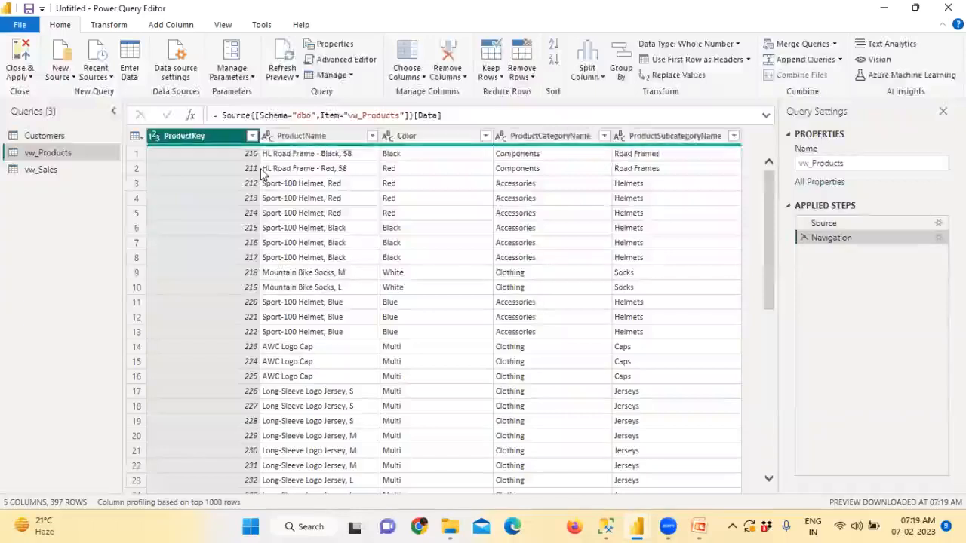
# Step: Rename query vw_Products to Products and vw_Sales to Sales
pyautogui.click(829, 162)
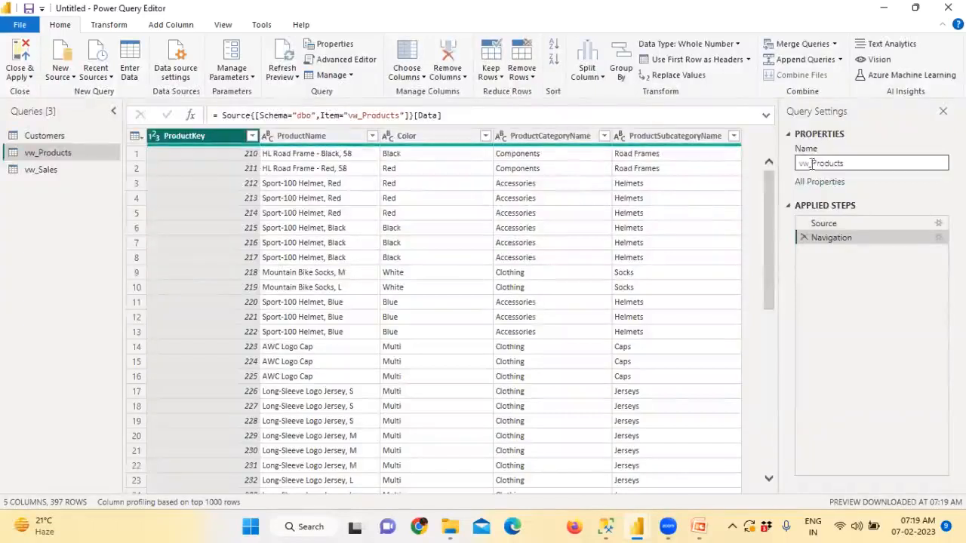
pyautogui.click(811, 164)
pyautogui.press('BackSpace')
pyautogui.press('BackSpace')
pyautogui.press('BackSpace')
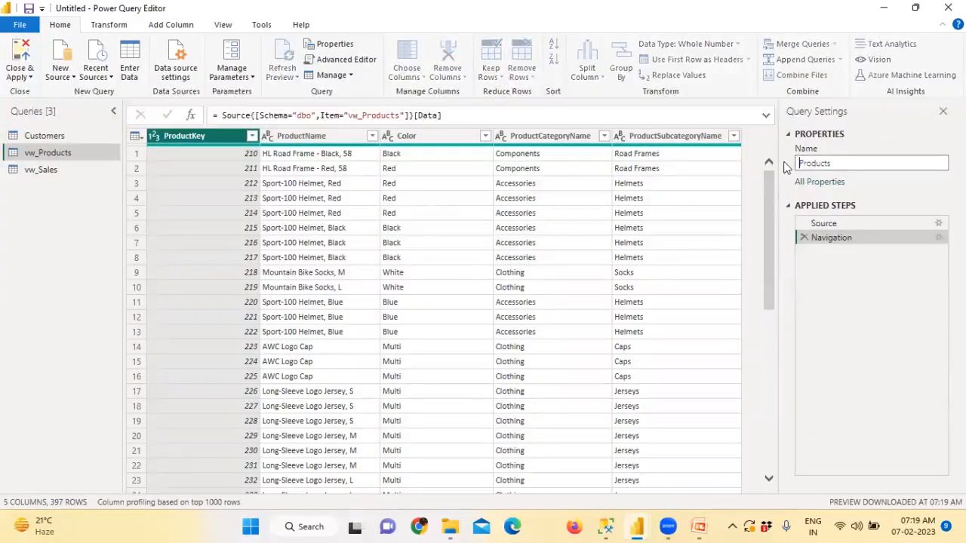
pyautogui.press('Return')
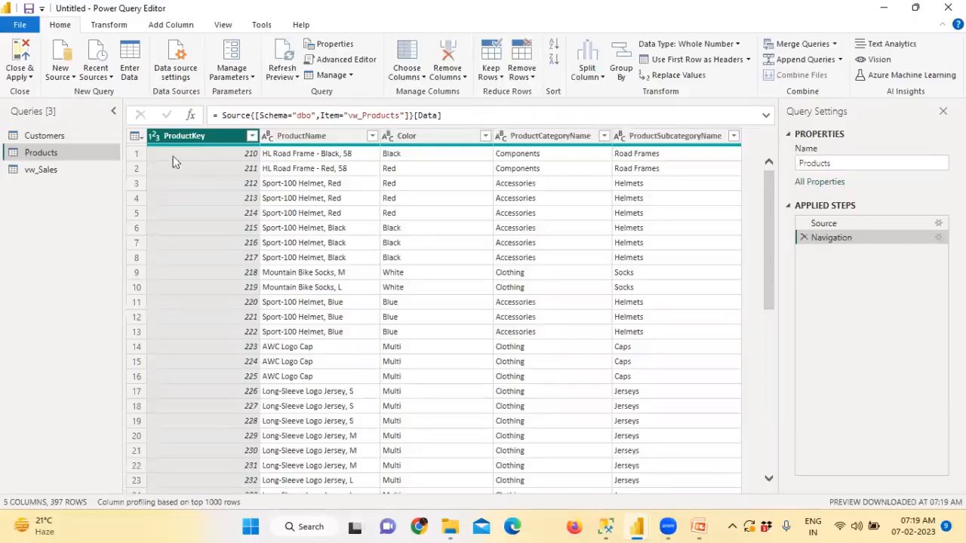
pyautogui.click(42, 171)
pyautogui.click(802, 165)
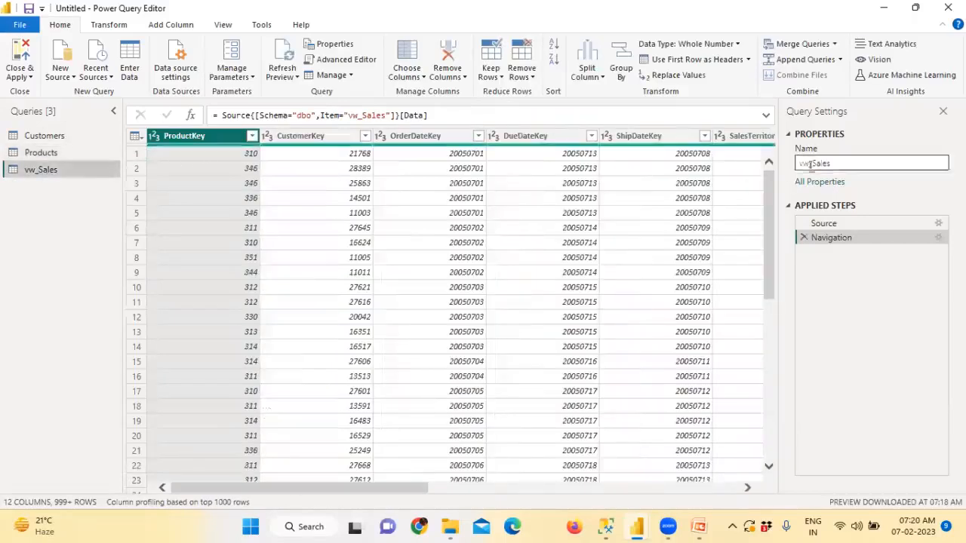
pyautogui.moveTo(811, 163); pyautogui.dragTo(784, 170)
pyautogui.press('BackSpace')
pyautogui.press('Return')
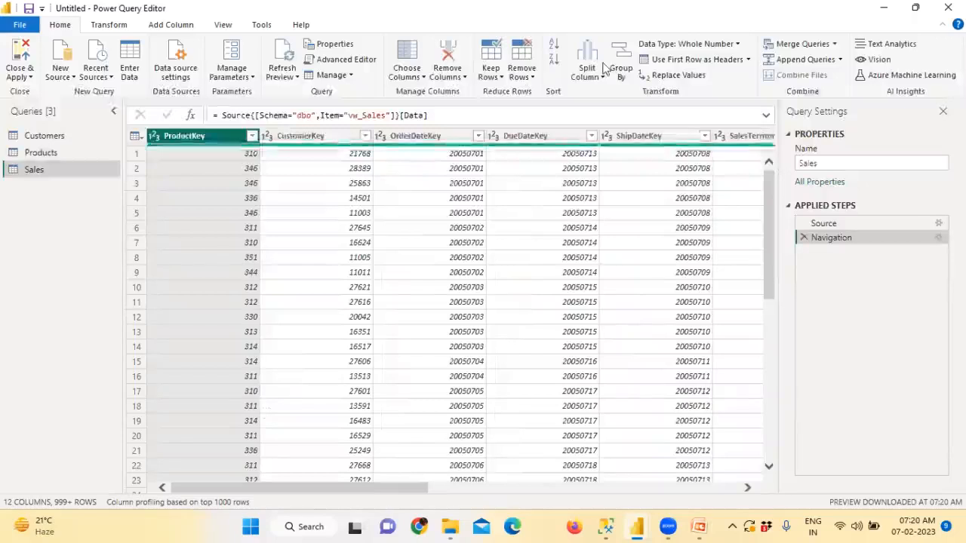
# Step: Review the Customers, Products and Sales queries in turn
pyautogui.click(62, 139)
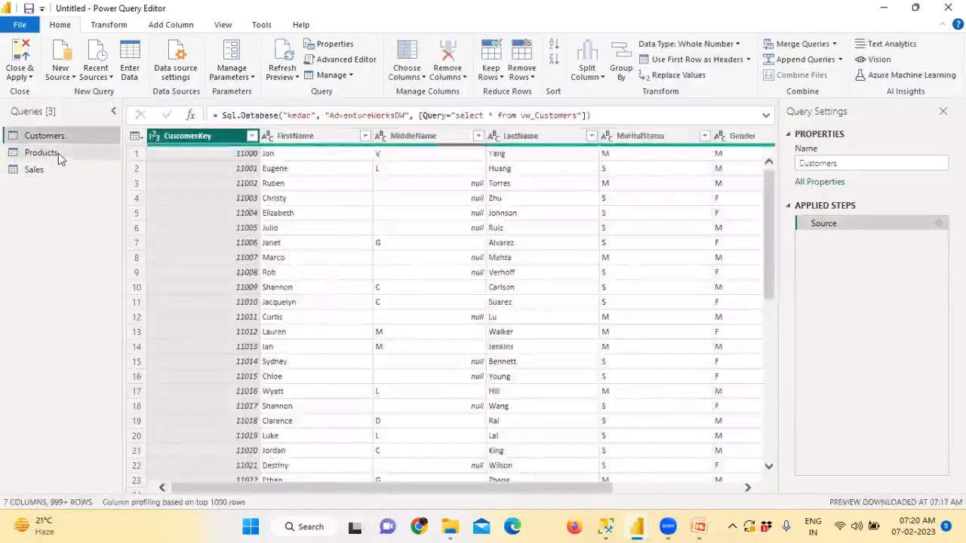
pyautogui.click(58, 153)
pyautogui.click(48, 168)
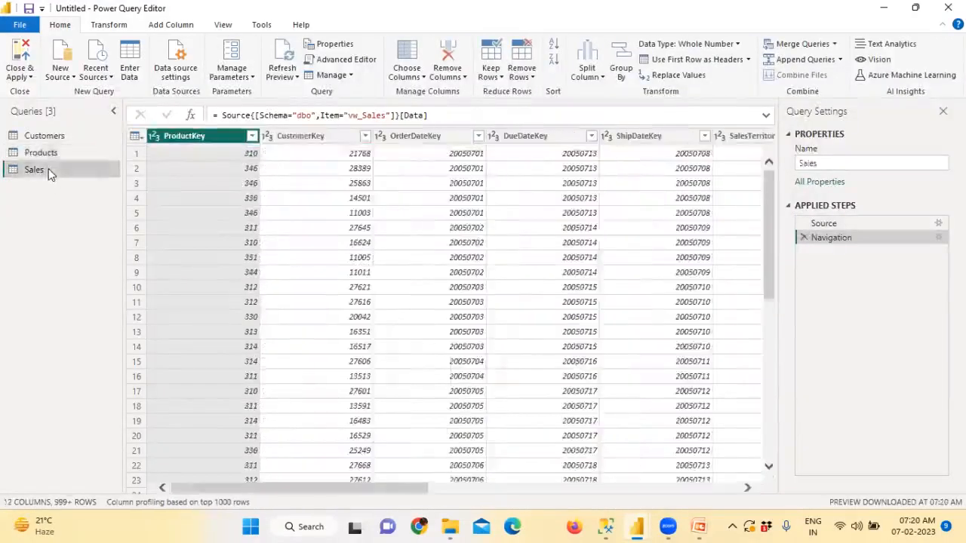
pyautogui.click(55, 153)
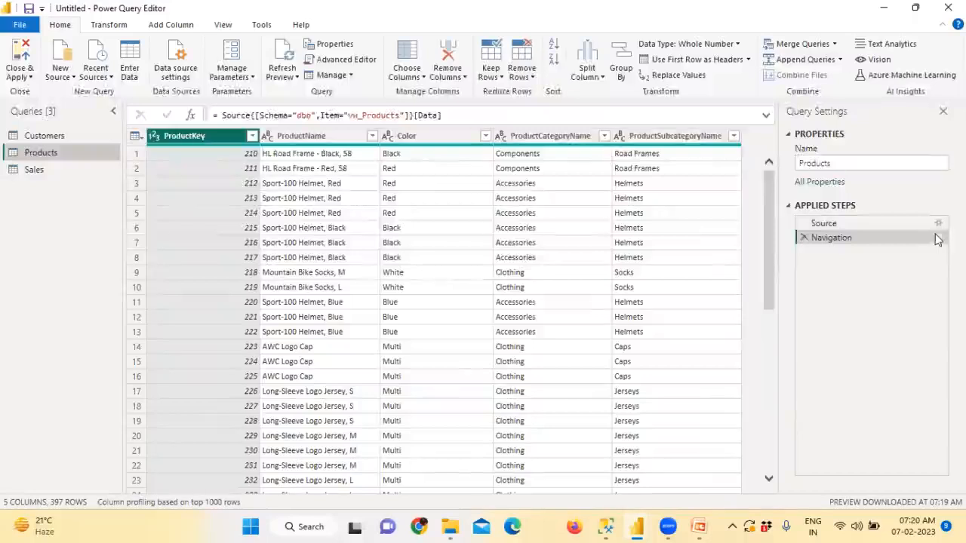
# Step: Inspect the Products Source and Navigation step settings, cancelling both unchanged
pyautogui.click(938, 224)
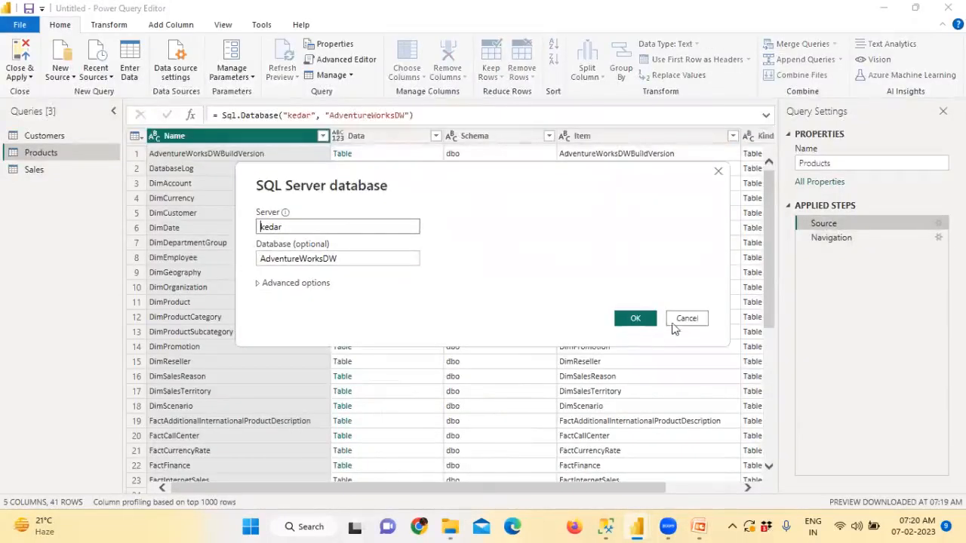
pyautogui.click(672, 323)
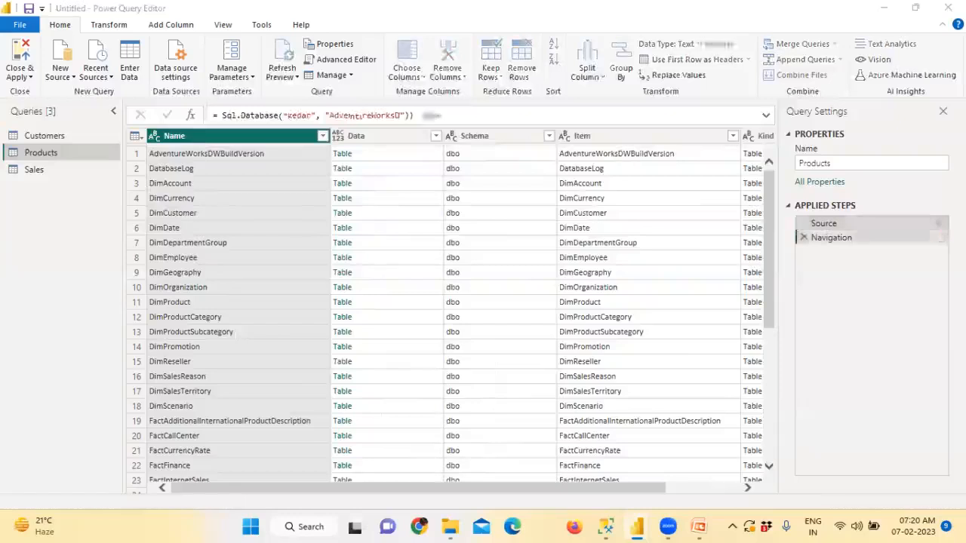
pyautogui.click(939, 237)
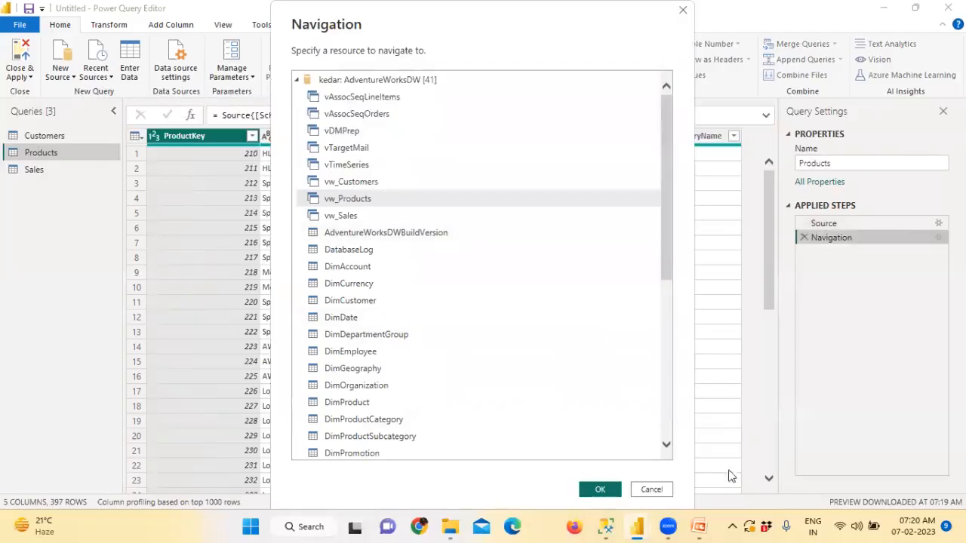
pyautogui.click(651, 490)
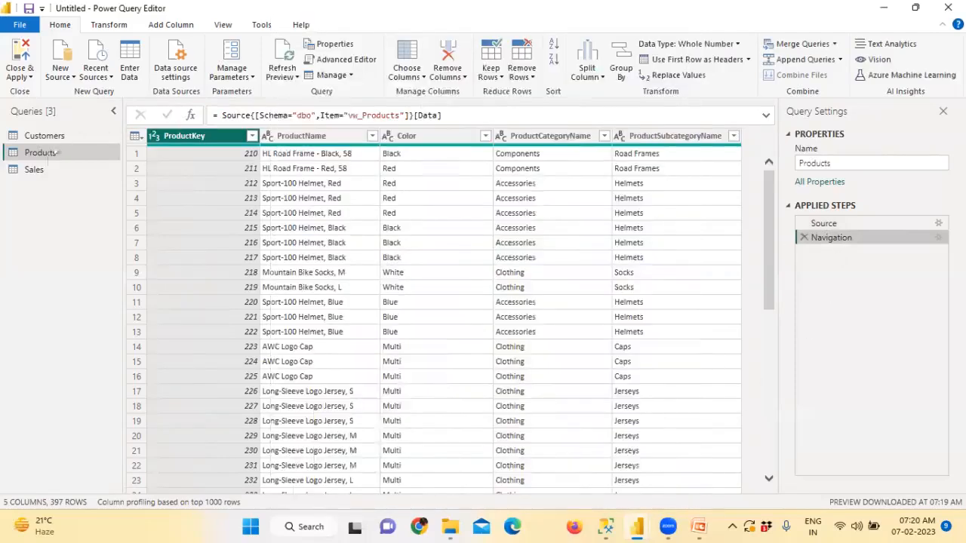
# Step: Review the Sales, Customers and Products queries, ending on Sales data
pyautogui.click(44, 175)
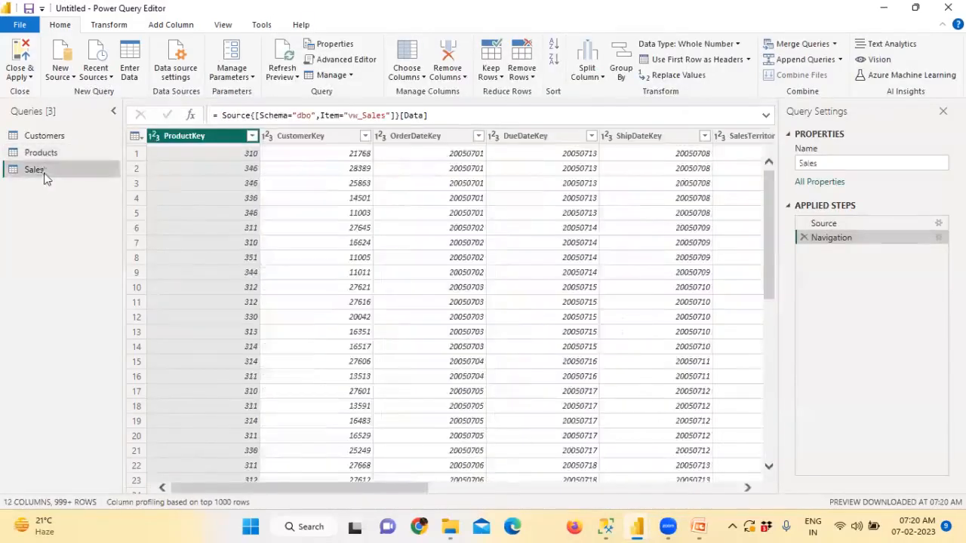
pyautogui.click(47, 136)
pyautogui.click(46, 152)
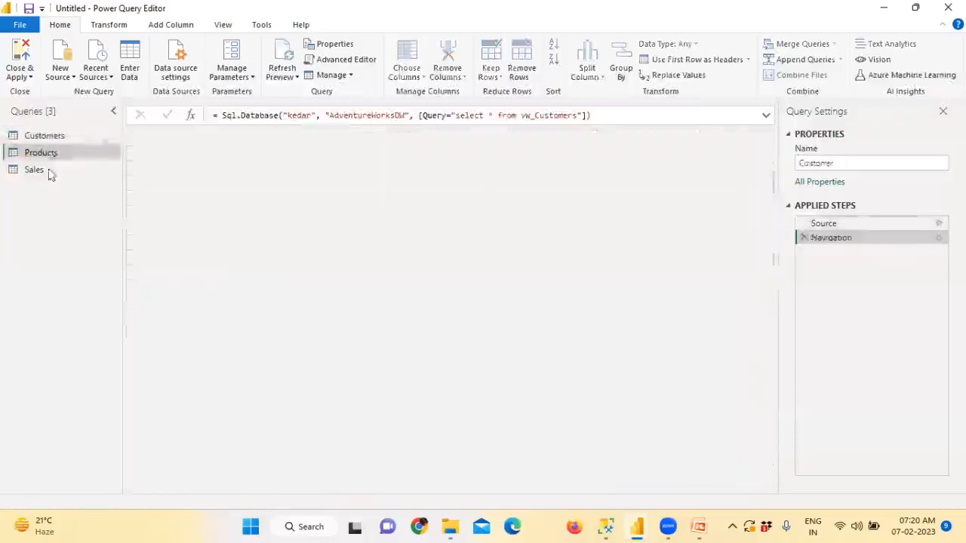
pyautogui.click(49, 171)
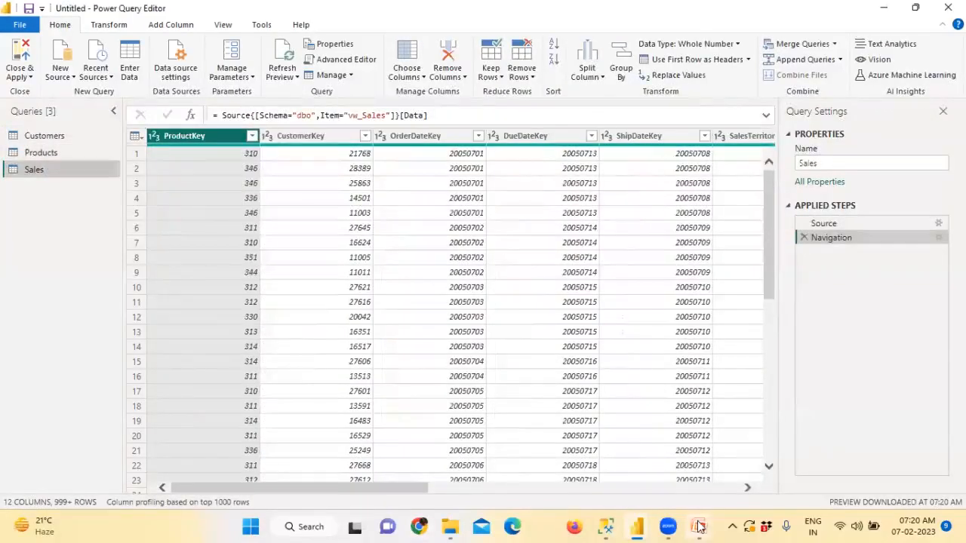
# Step: Show the PowerPoint Agenda slide marking Queries and Stored Procedures, then bring up the Start menu
pyautogui.click(823, 460)
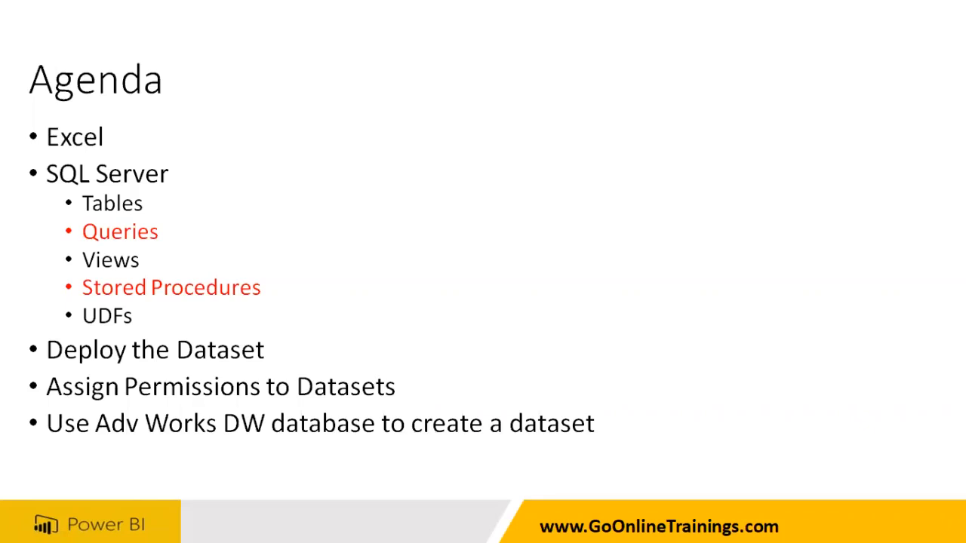
pyautogui.press('super')
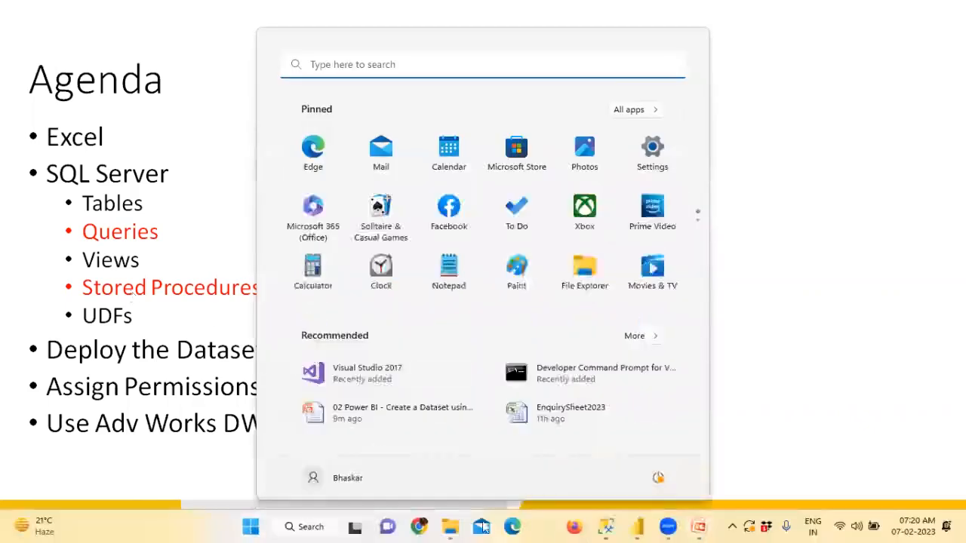
# Step: In SSMS, add '--SP', 'create proc usp_Location' and 'as' above the Locations select
pyautogui.click(606, 527)
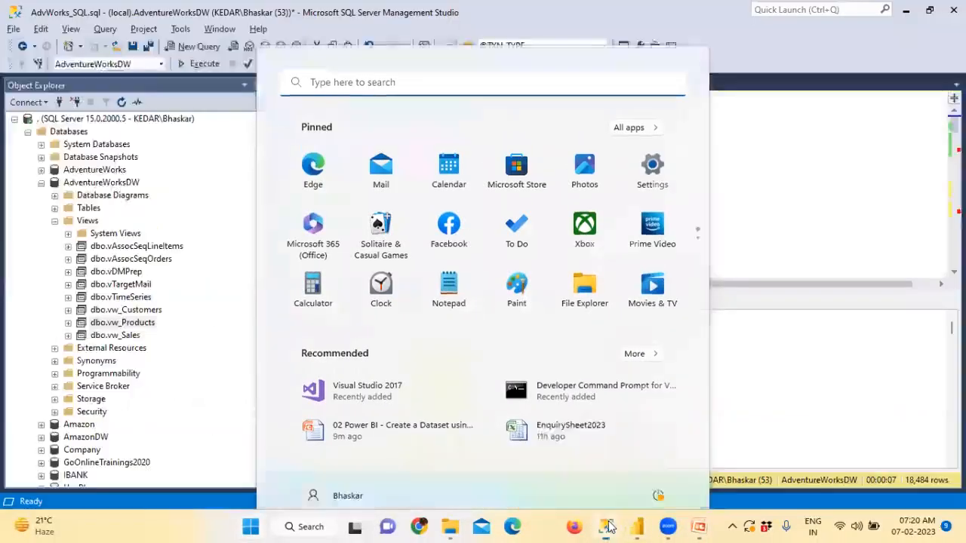
pyautogui.hotkey('ctrl', 'r')
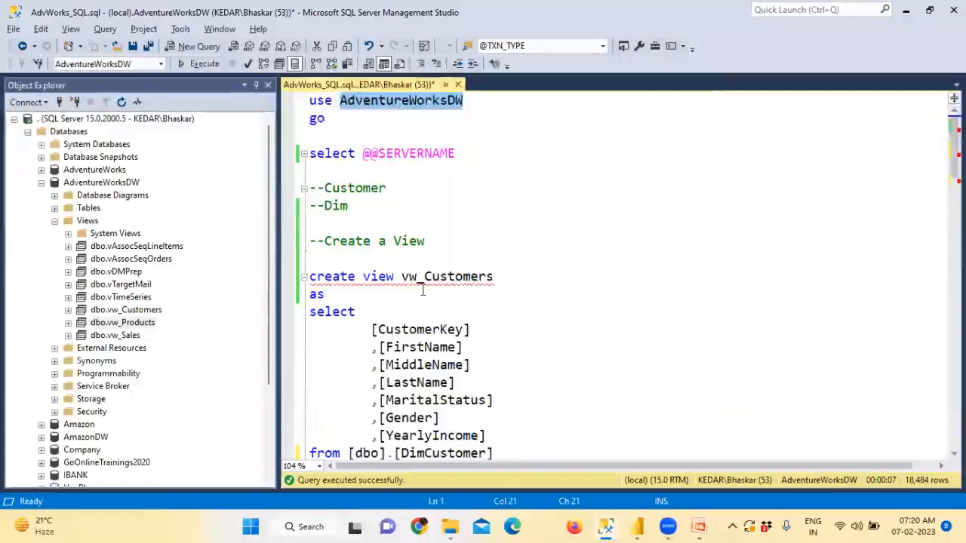
pyautogui.scroll(-6, 423, 291)
pyautogui.scroll(-10, 423, 290)
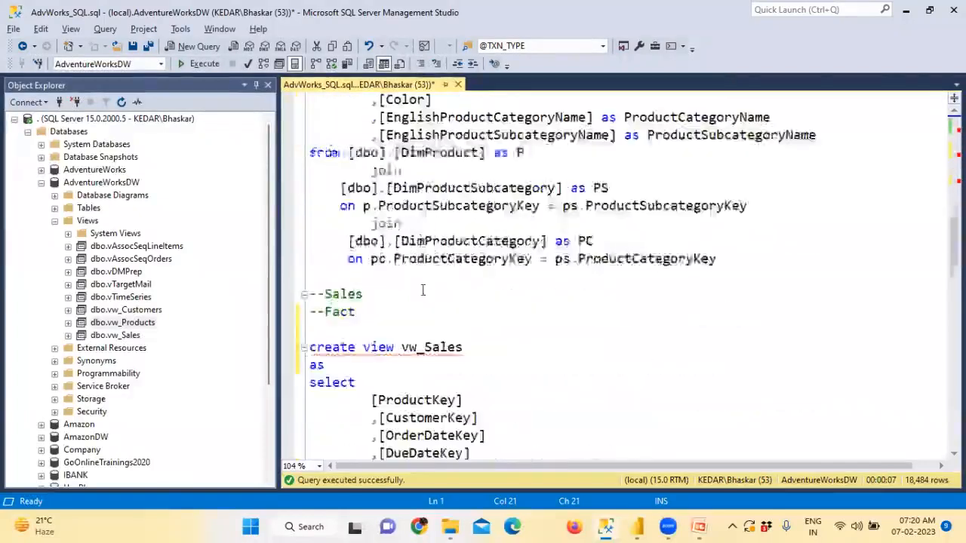
pyautogui.scroll(-1, 424, 291)
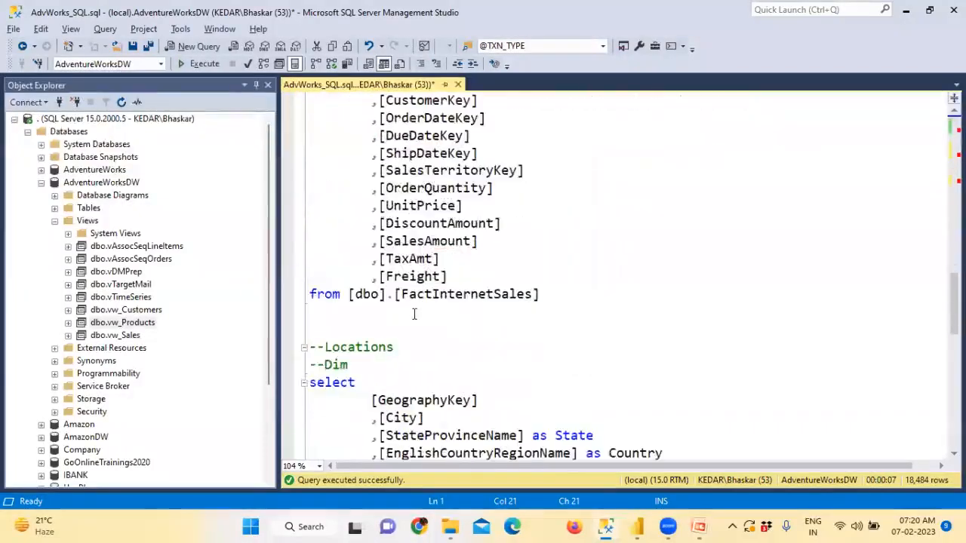
pyautogui.scroll(-2, 413, 314)
pyautogui.click(371, 259)
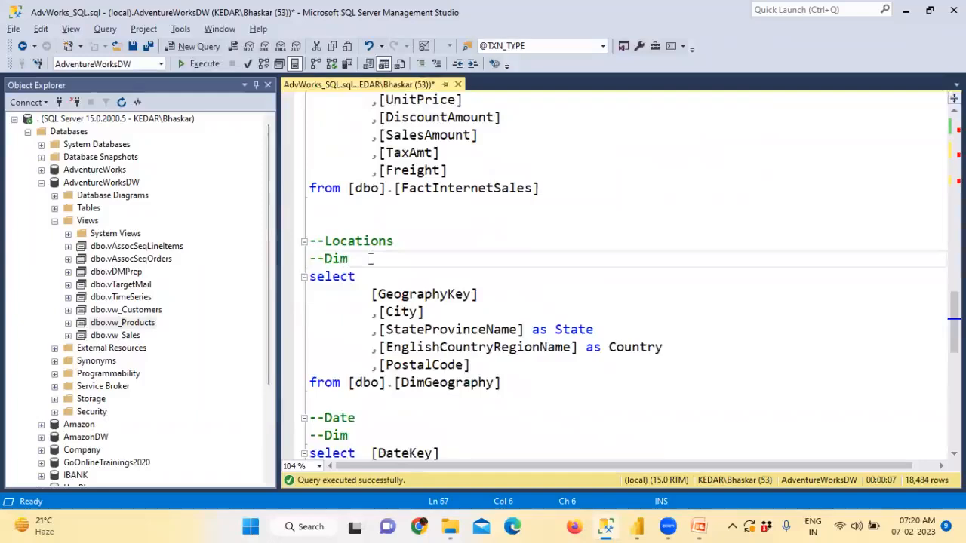
pyautogui.press('Return')
pyautogui.press('Return')
pyautogui.write('--SP')
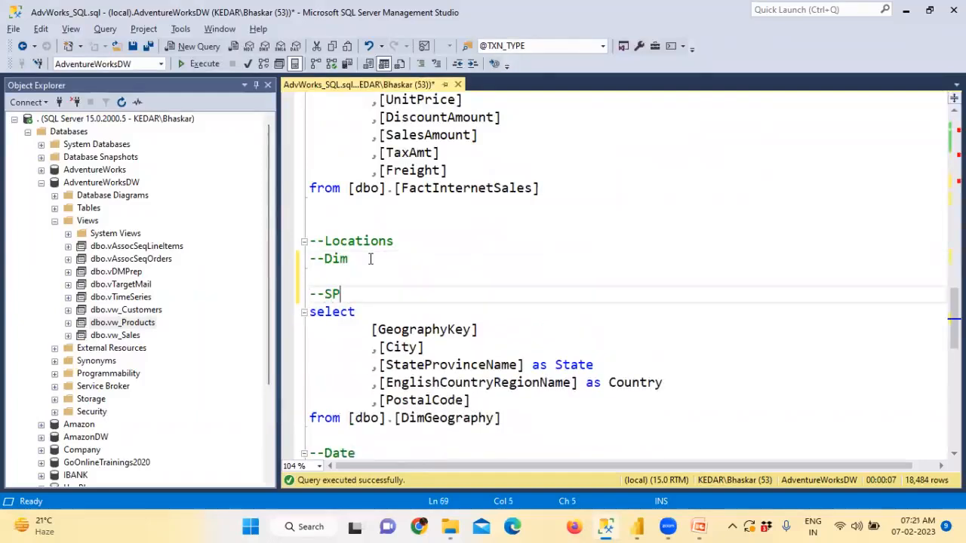
pyautogui.press('Return')
pyautogui.write('create')
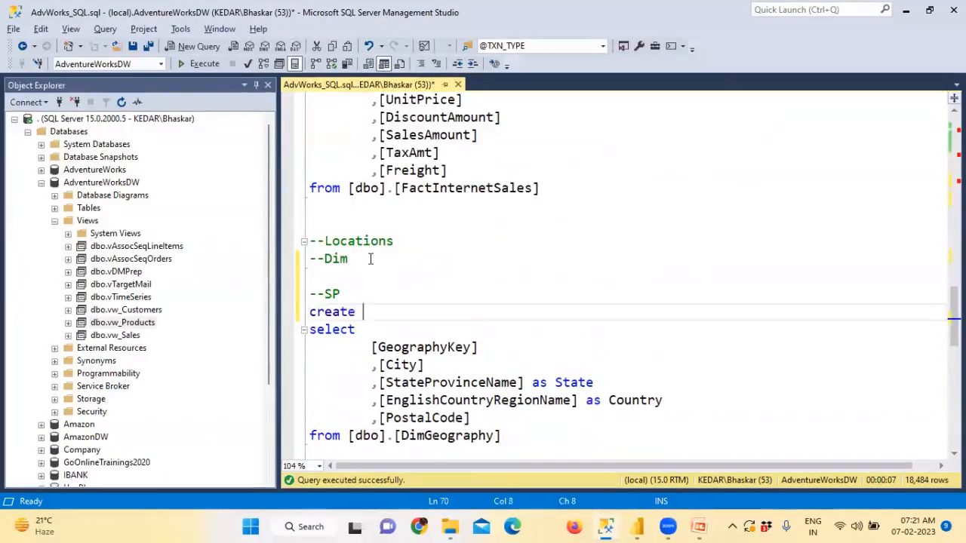
pyautogui.write(' proc')
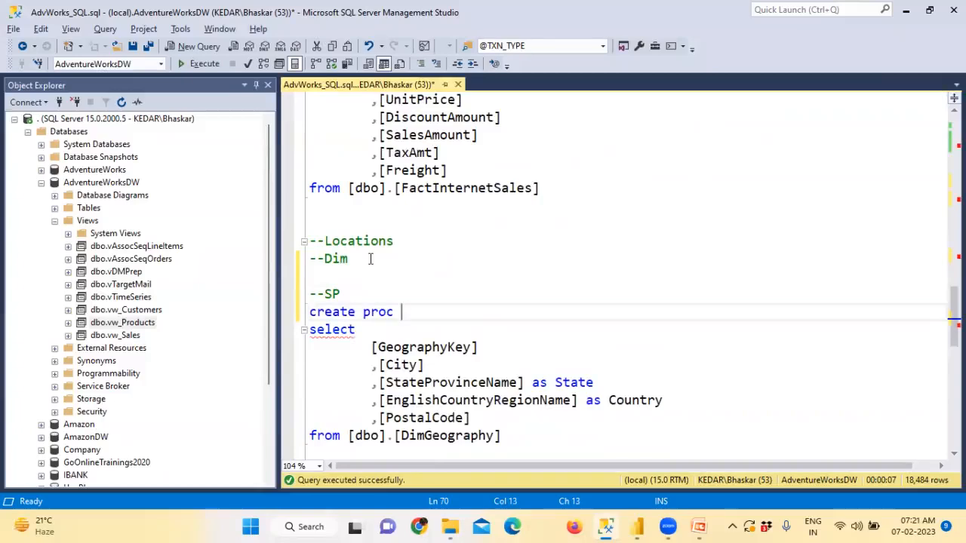
pyautogui.write(' usp_Location')
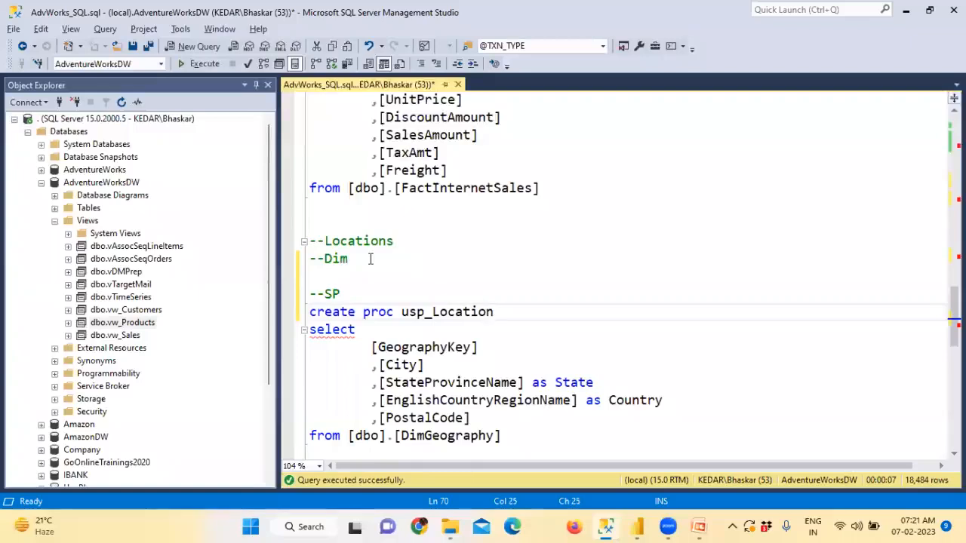
pyautogui.press('Return')
pyautogui.write('as')
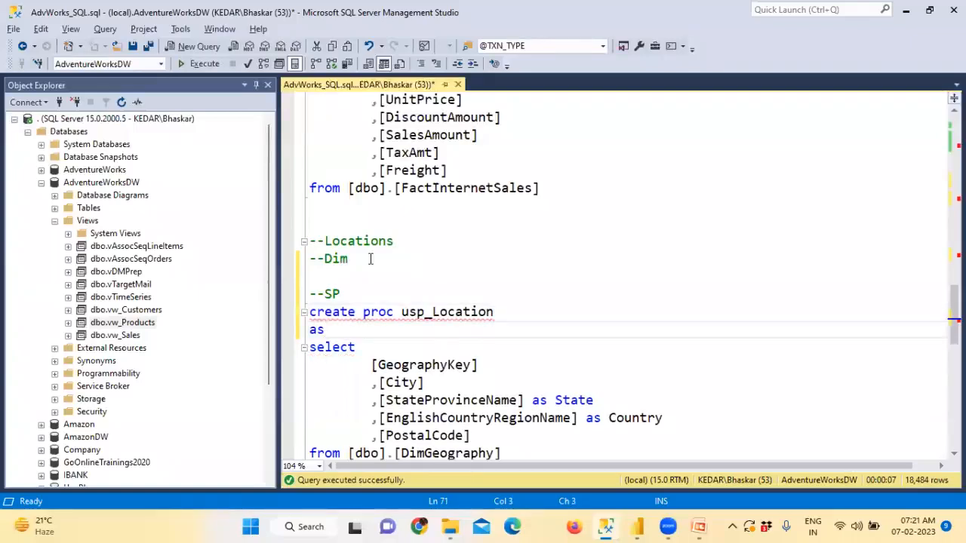
# Step: Select the procedure text and execute it to create usp_Location in AdventureWorksDW
pyautogui.scroll(-1, 370, 258)
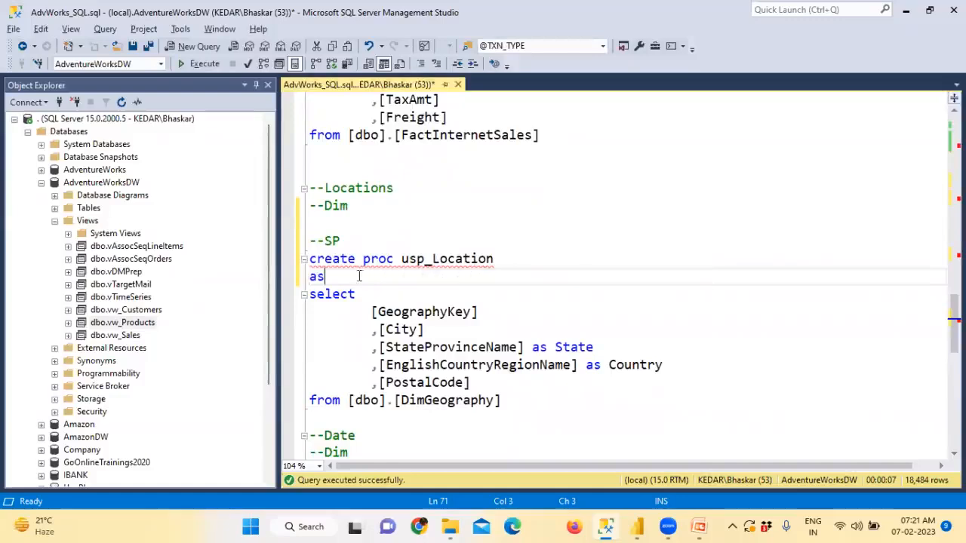
pyautogui.keyDown('shift'); pyautogui.click(295, 261); pyautogui.keyUp('shift')
pyautogui.moveTo(504, 401); pyautogui.dragTo(285, 263)
pyautogui.click(200, 65)
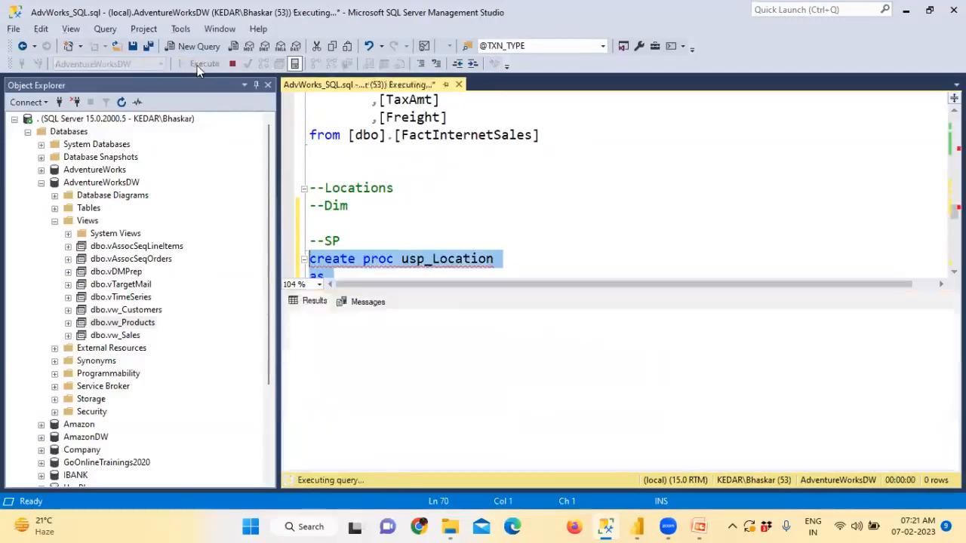
# Step: Select the usp_Location header lines and insert blank lines above the Date select
pyautogui.hotkey('ctrl', 'r')
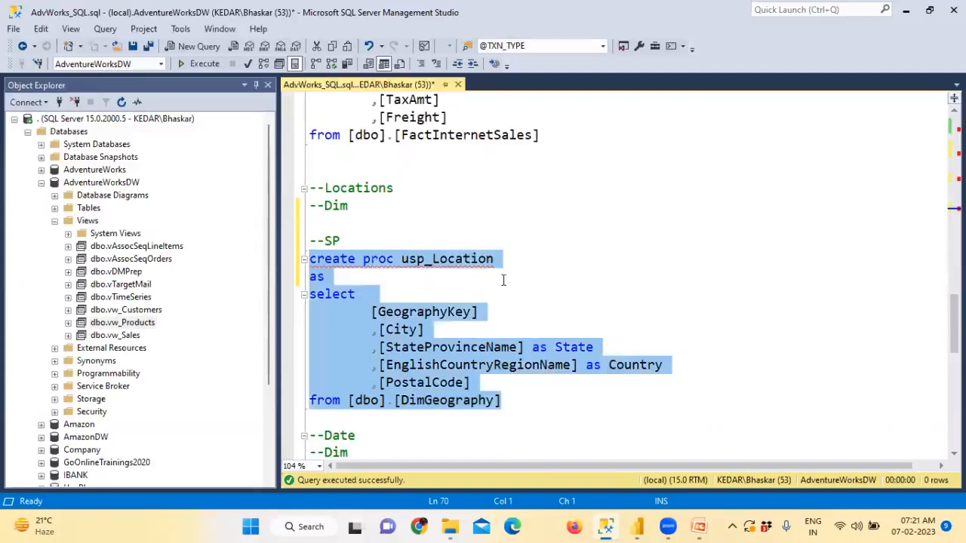
pyautogui.click(397, 284)
pyautogui.moveTo(333, 277); pyautogui.dragTo(293, 264)
pyautogui.hotkey('ctrl', 'c')
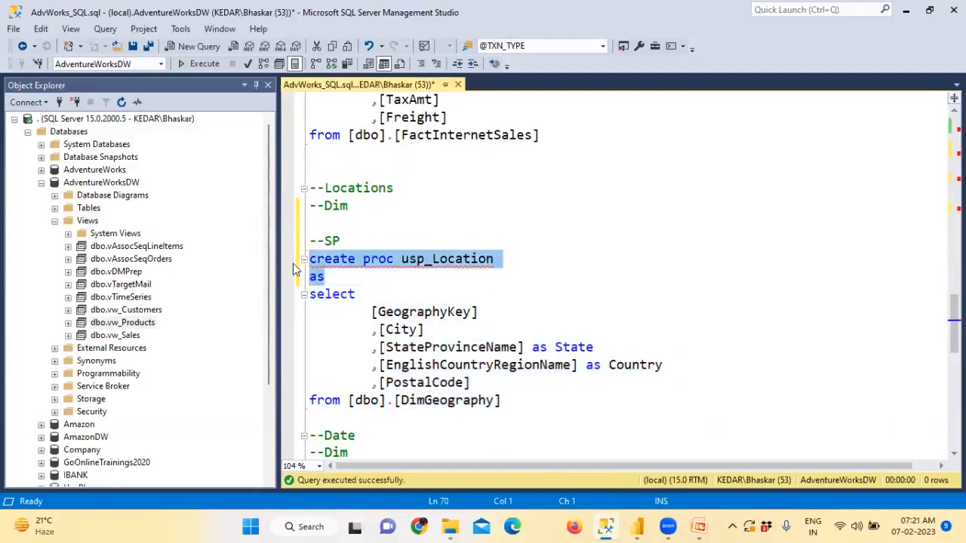
pyautogui.scroll(-3, 404, 291)
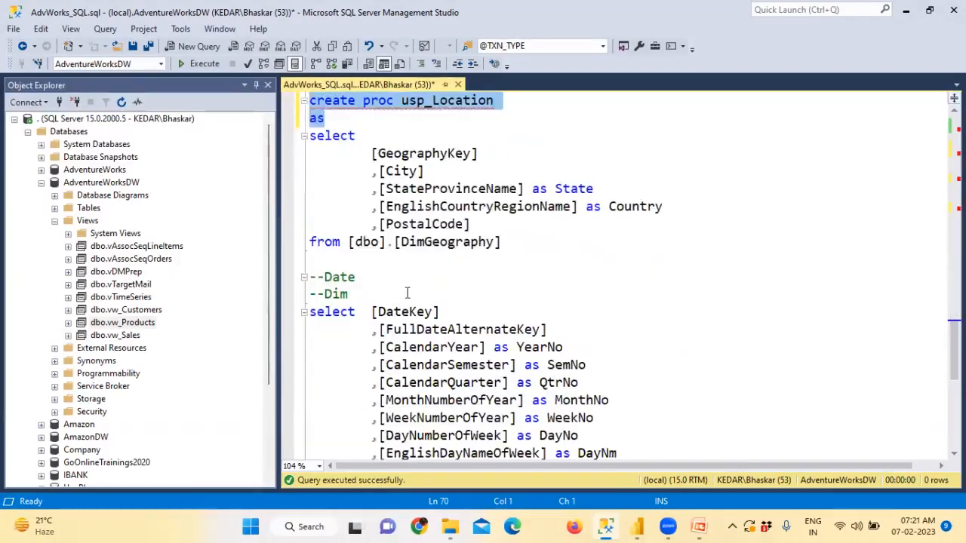
pyautogui.click(359, 289)
pyautogui.press('Return')
pyautogui.press('Return')
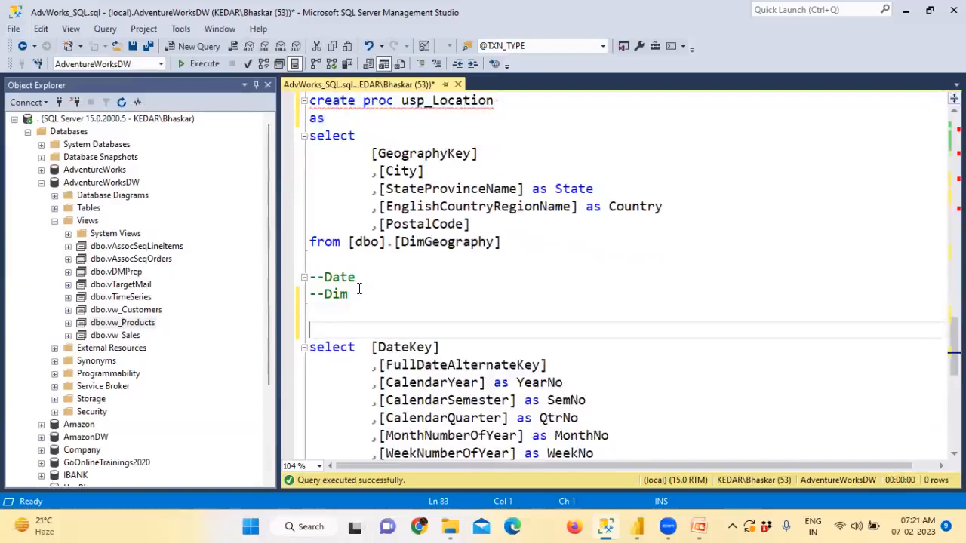
# Step: Paste the procedure header above the Date select and rename it to usp_Date
pyautogui.hotkey('ctrl', 'v')
pyautogui.click(359, 289)
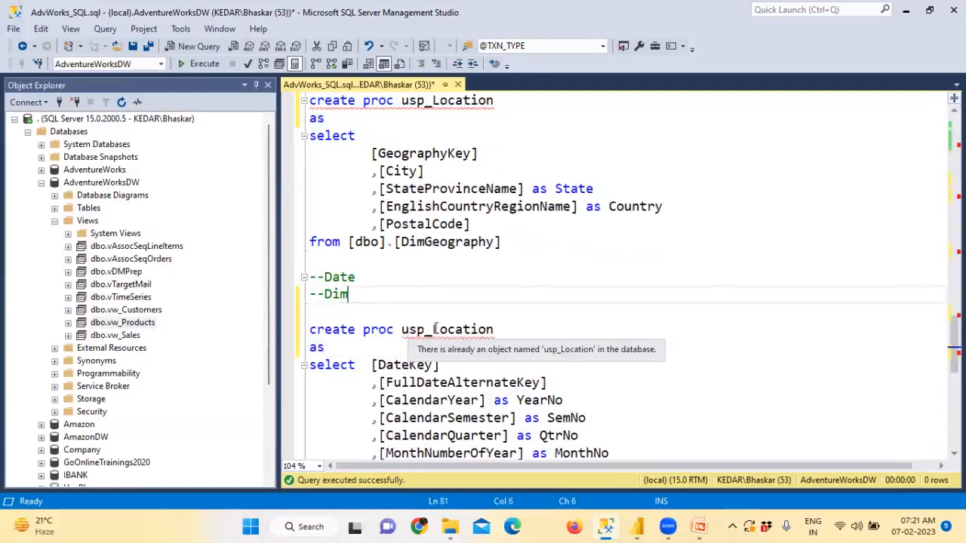
pyautogui.moveTo(433, 330); pyautogui.dragTo(514, 329)
pyautogui.write('Date')
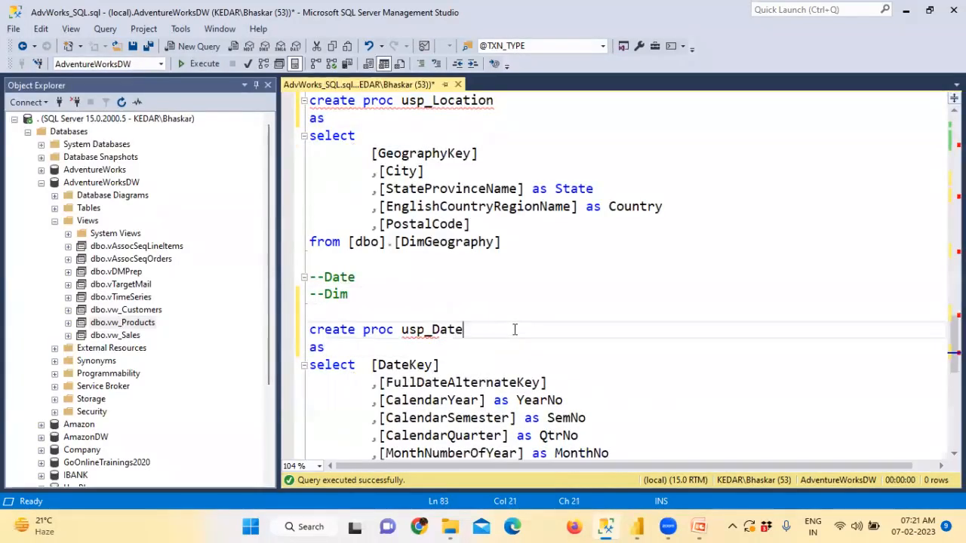
# Step: Select the usp_Date procedure text and execute it, then select the AdventureWorksDW database
pyautogui.scroll(-2, 513, 329)
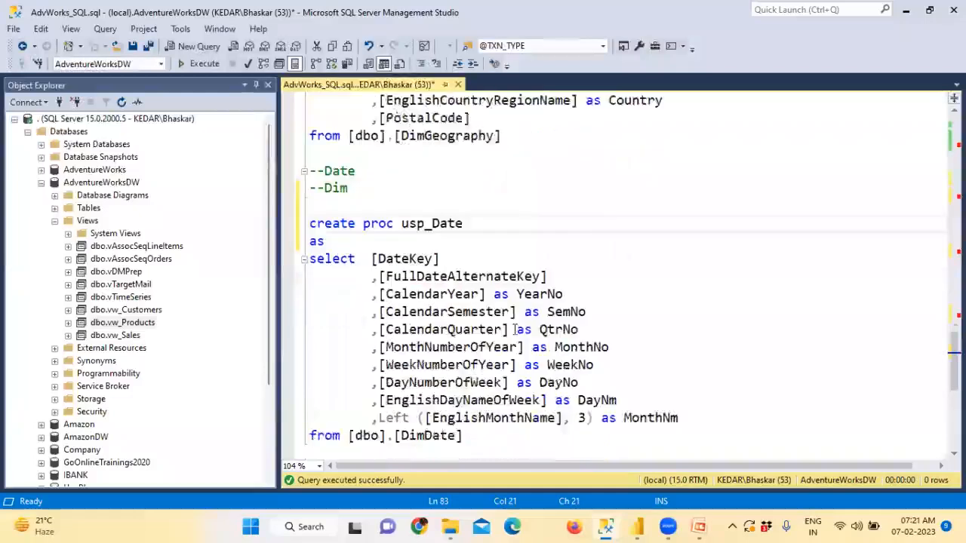
pyautogui.moveTo(463, 435); pyautogui.dragTo(269, 228)
pyautogui.click(204, 65)
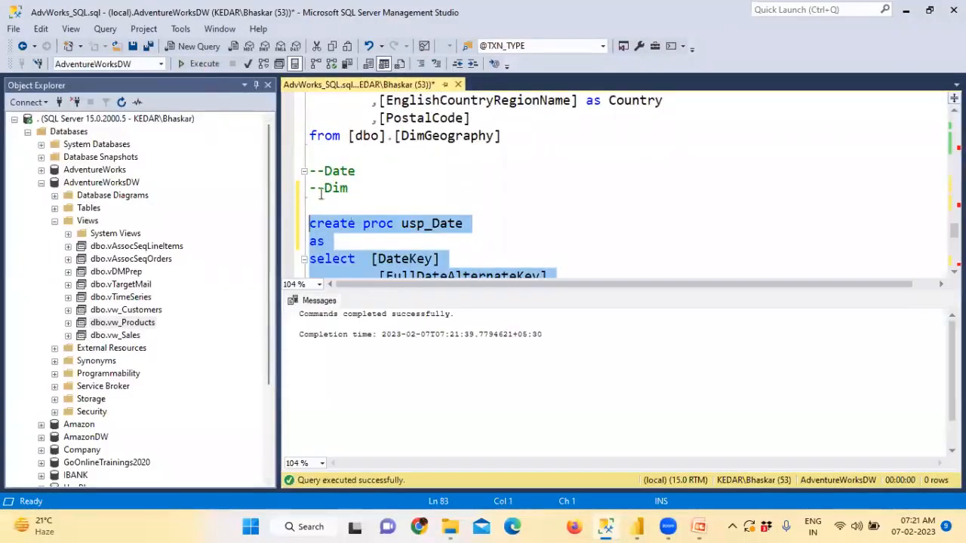
pyautogui.hotkey('ctrl', 'r')
pyautogui.scroll(-5, 453, 306)
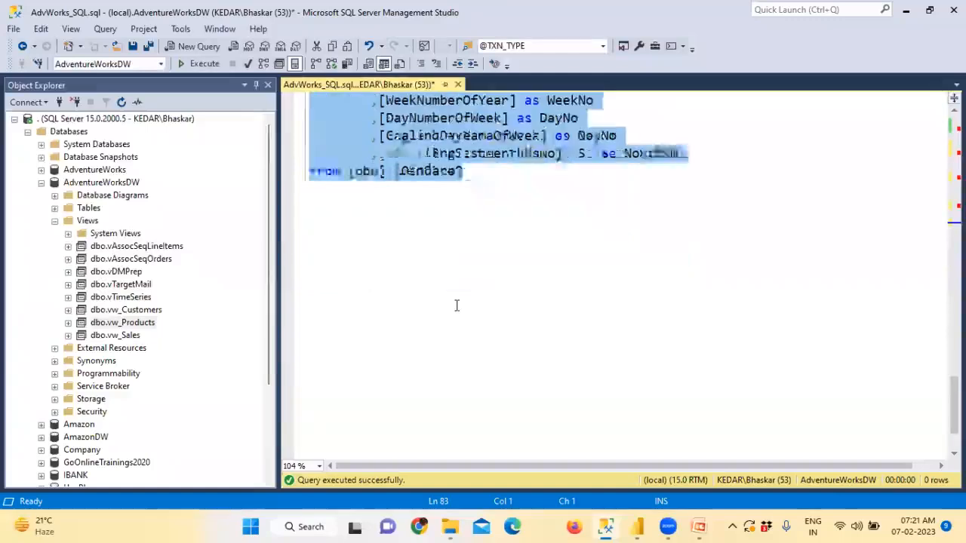
pyautogui.scroll(4, 455, 305)
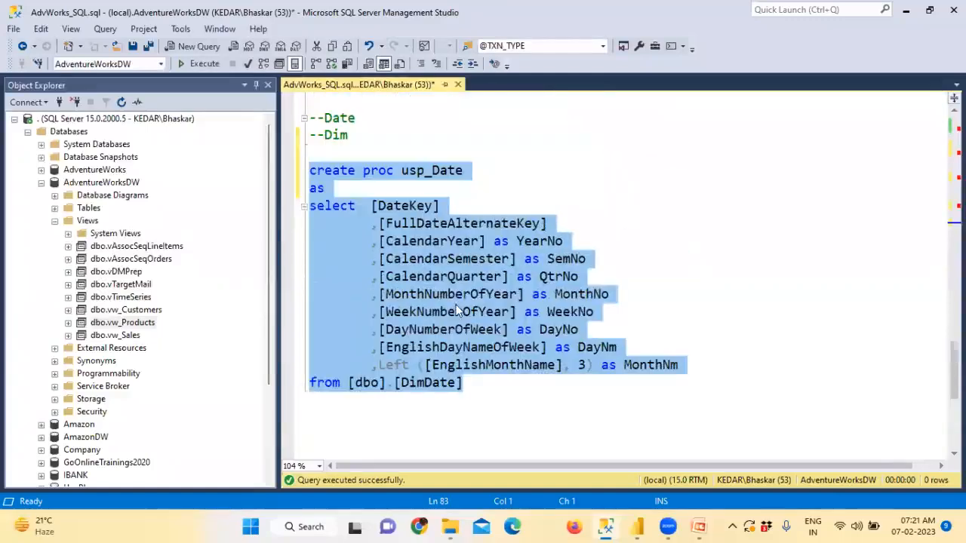
pyautogui.click(98, 184)
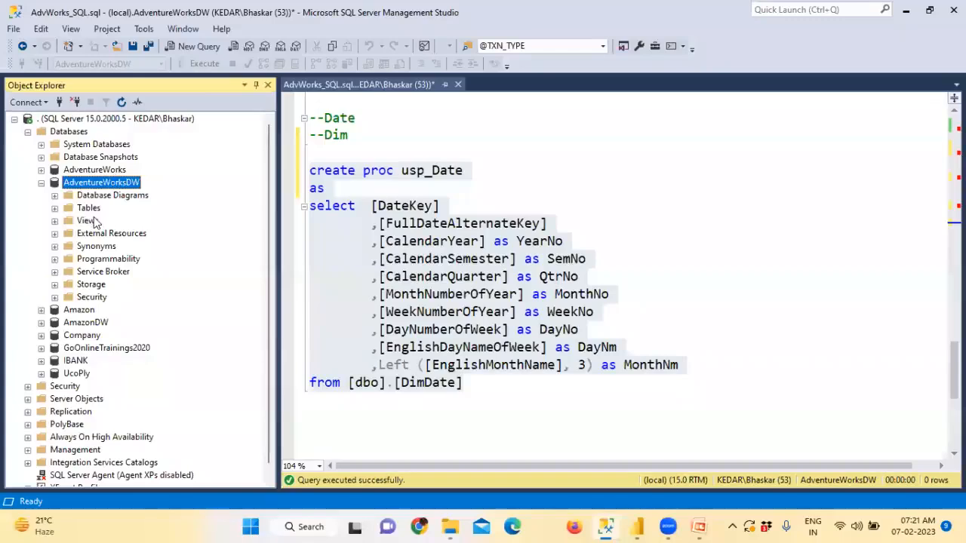
# Step: Expand AdventureWorksDW's Views to confirm vw_Customers exists, then collapse the list
pyautogui.doubleClick(94, 221)
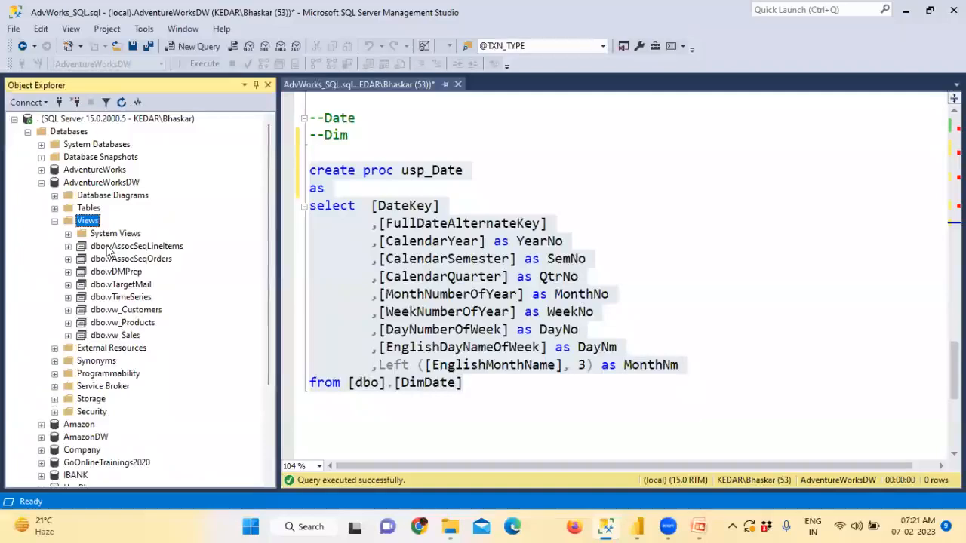
pyautogui.click(135, 313)
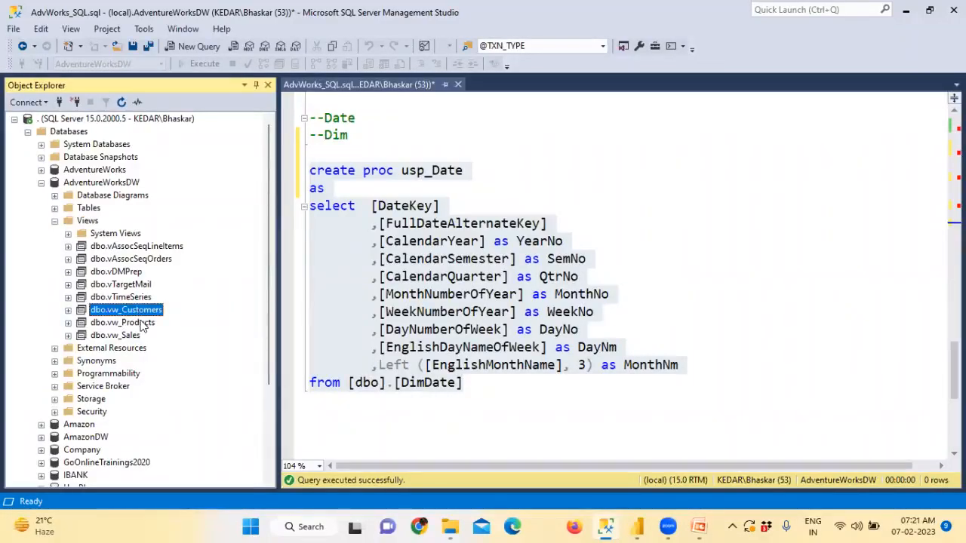
pyautogui.click(140, 323)
pyautogui.click(139, 338)
pyautogui.press('Left')
pyautogui.press('Left')
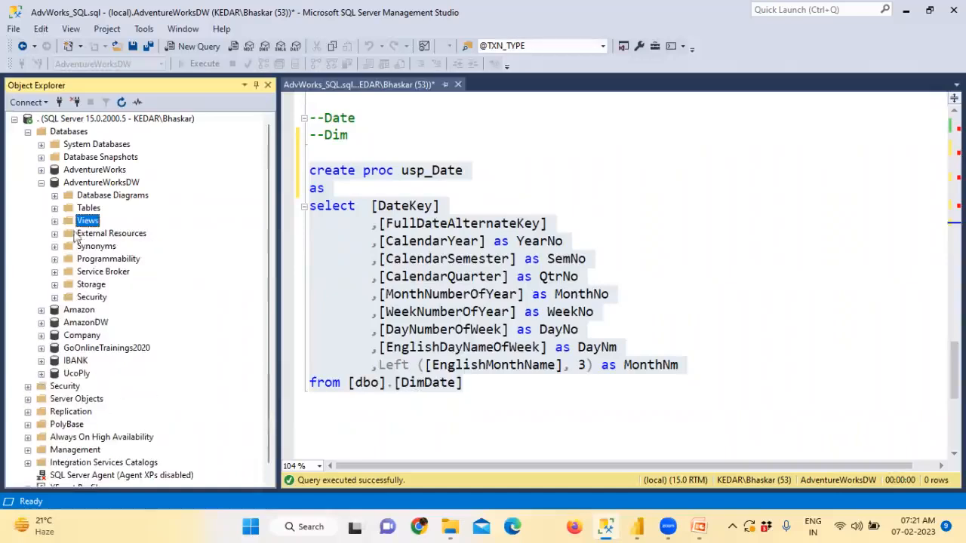
# Step: Expand Programmability and Stored Procedures, then return focus to the procedure script
pyautogui.doubleClick(117, 261)
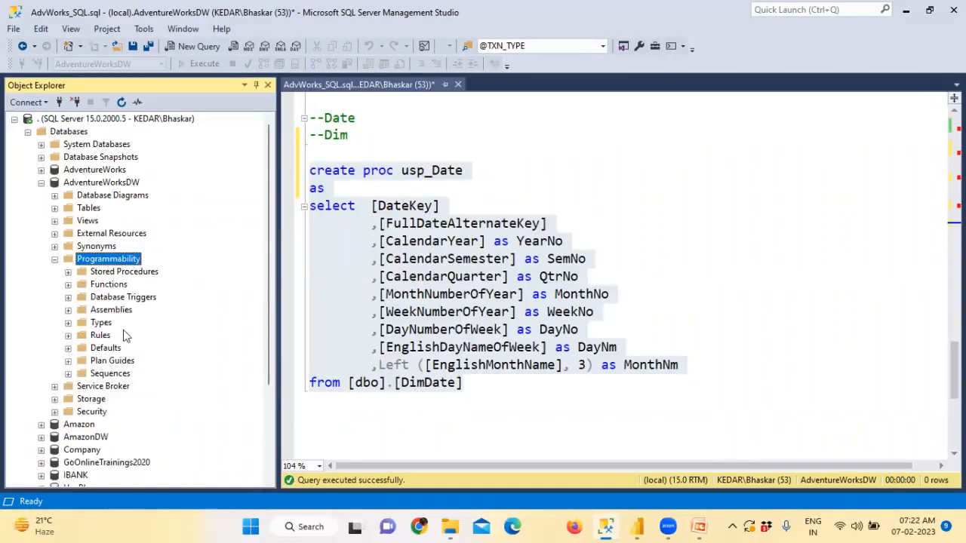
pyautogui.doubleClick(137, 275)
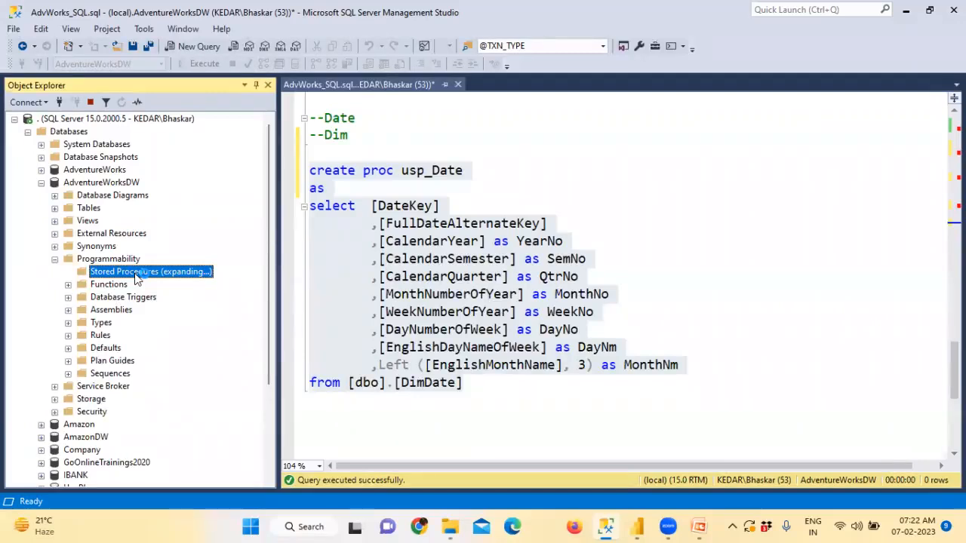
pyautogui.doubleClick(381, 171)
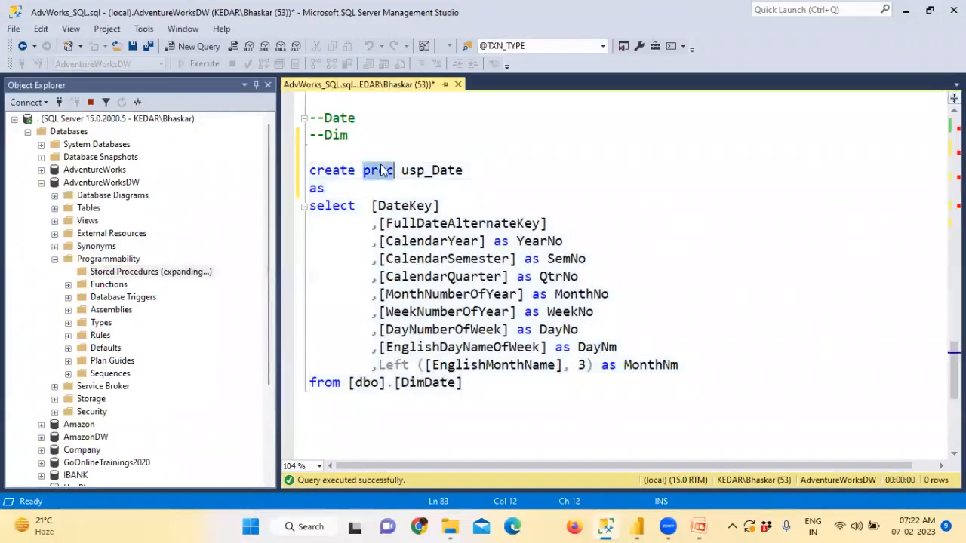
# Step: Add a '--Call SP' comment and an 'Exec usp_Date' line below the usp_Date procedure
pyautogui.click(485, 393)
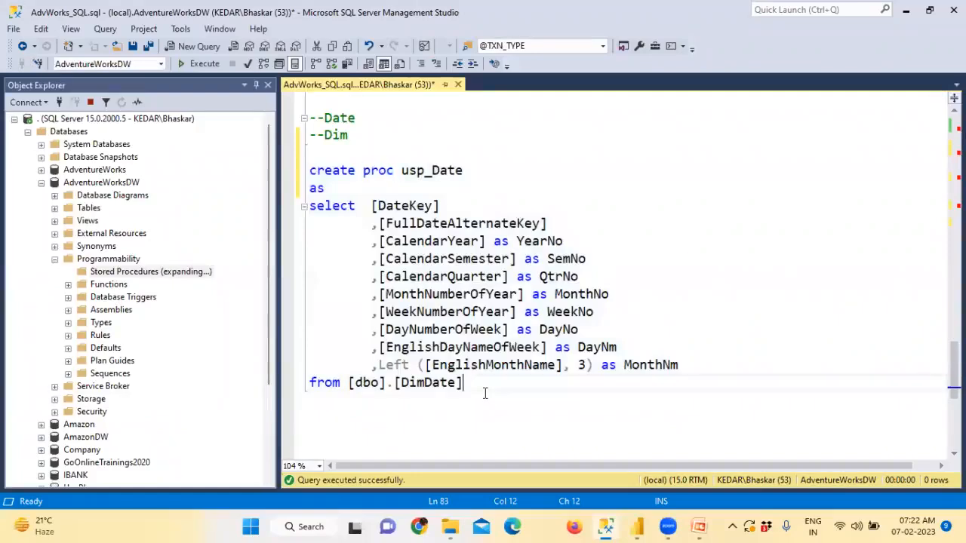
pyautogui.press('Return')
pyautogui.press('Return')
pyautogui.write('--Call SP')
pyautogui.press('Return')
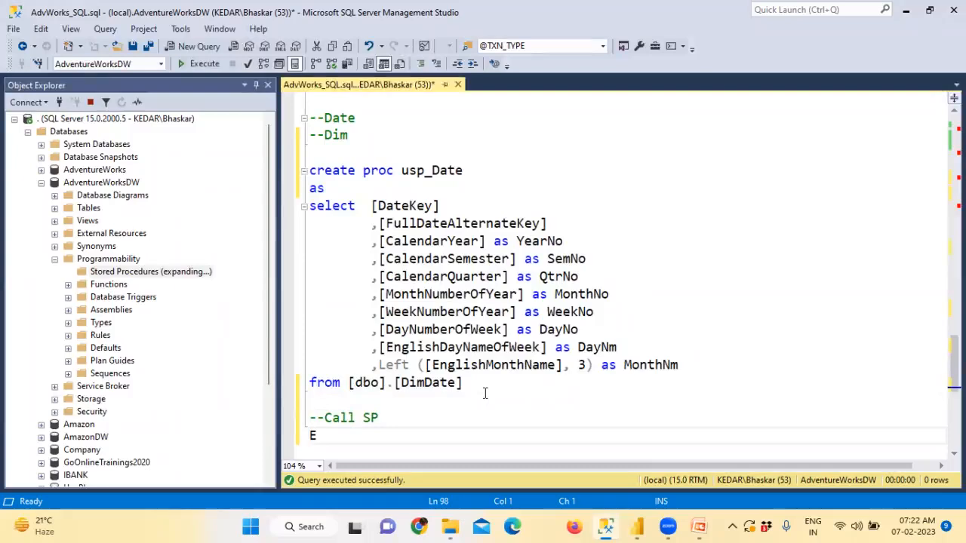
pyautogui.write('Execute')
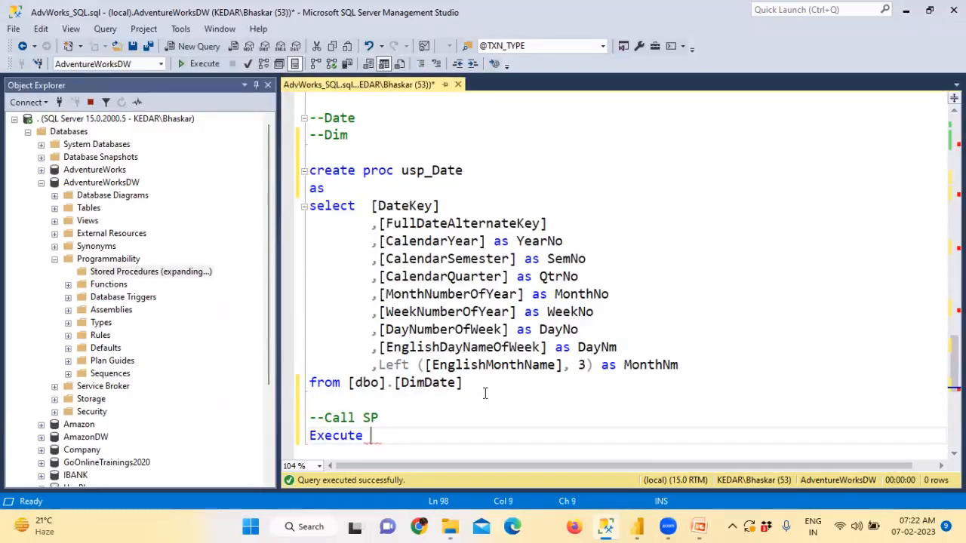
pyautogui.doubleClick(418, 173)
pyautogui.hotkey('ctrl', 'c')
pyautogui.click(390, 436)
pyautogui.hotkey('ctrl', 'v')
pyautogui.hotkey('ctrl', 'Left')
pyautogui.press('Left')
pyautogui.press('BackSpace')
pyautogui.press('BackSpace')
pyautogui.press('BackSpace')
# Step: Select the Exec usp_Date line alone and run it, returning 1,188 date rows
pyautogui.moveTo(409, 436); pyautogui.dragTo(310, 436)
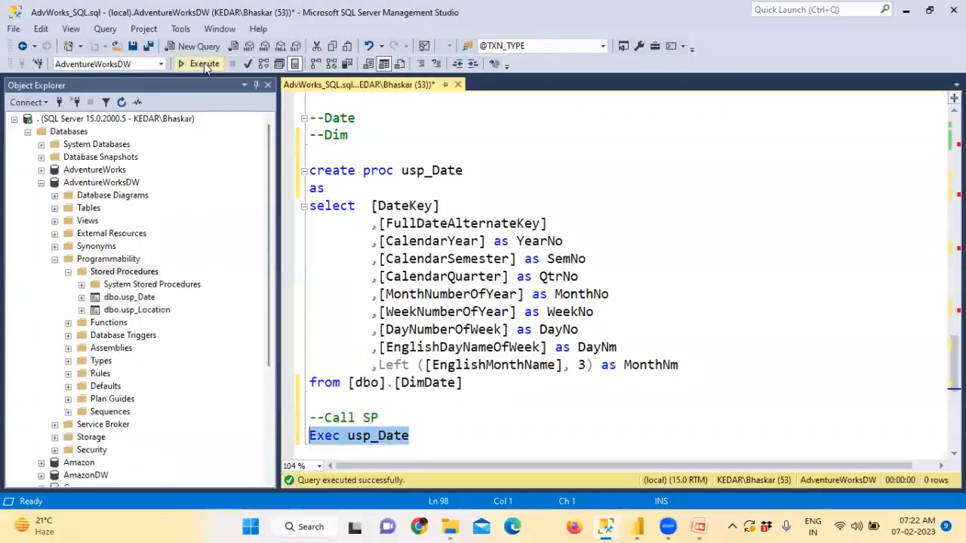
pyautogui.click(200, 64)
pyautogui.scroll(-2, 442, 263)
pyautogui.scroll(2, 419, 189)
pyautogui.doubleClick(424, 170)
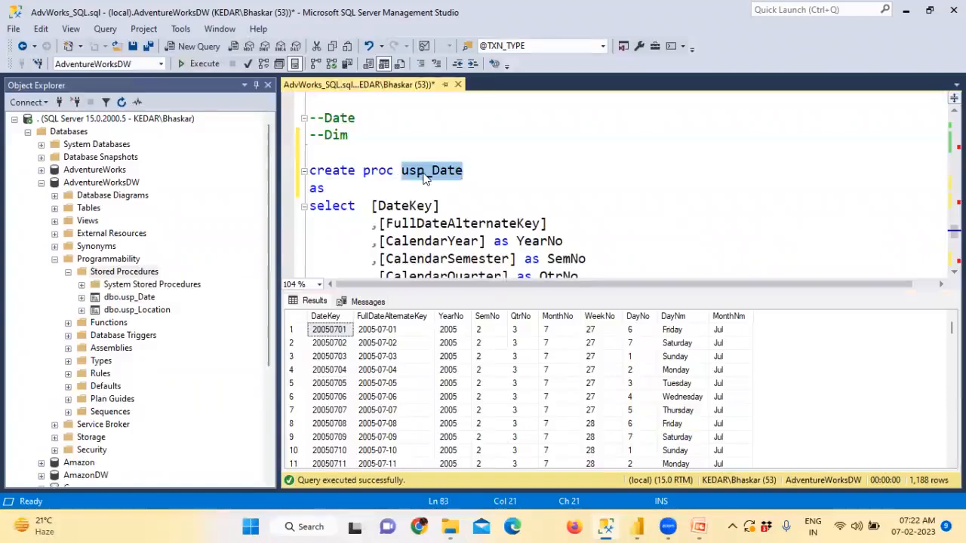
pyautogui.hotkey('ctrl', 'r')
pyautogui.moveTo(462, 383); pyautogui.dragTo(276, 214)
pyautogui.scroll(-1, 341, 311)
pyautogui.moveTo(422, 391); pyautogui.dragTo(301, 383)
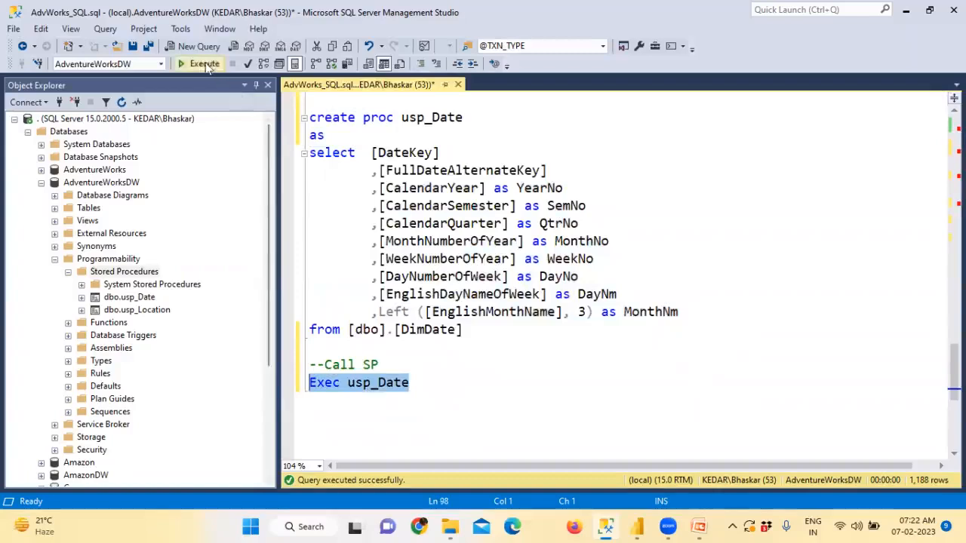
pyautogui.click(207, 65)
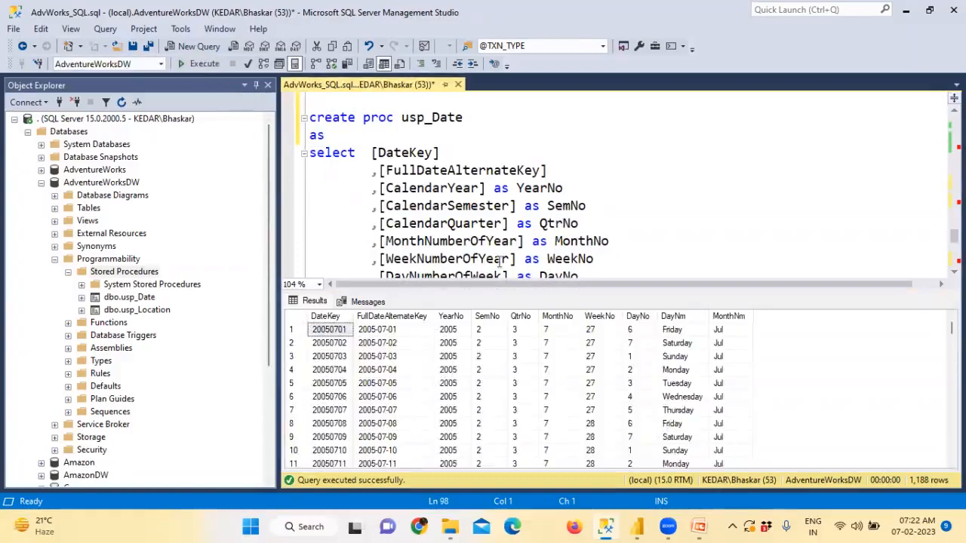
# Step: Inspect the returned date columns from FullDateAlternateKey, YearNo and SemNo through MonthNm
pyautogui.click(369, 316)
pyautogui.click(452, 317)
pyautogui.click(486, 316)
pyautogui.click(557, 316)
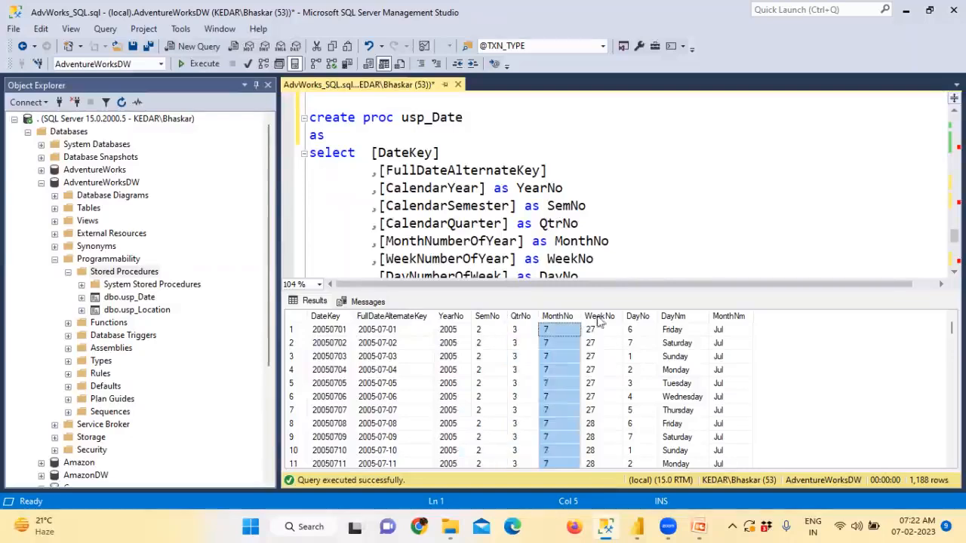
pyautogui.click(637, 316)
pyautogui.click(673, 316)
pyautogui.click(731, 317)
# Step: Locate usp_Date among the stored procedures, hide the results, and select the usp_Location name
pyautogui.click(441, 132)
pyautogui.moveTo(402, 117); pyautogui.dragTo(448, 119)
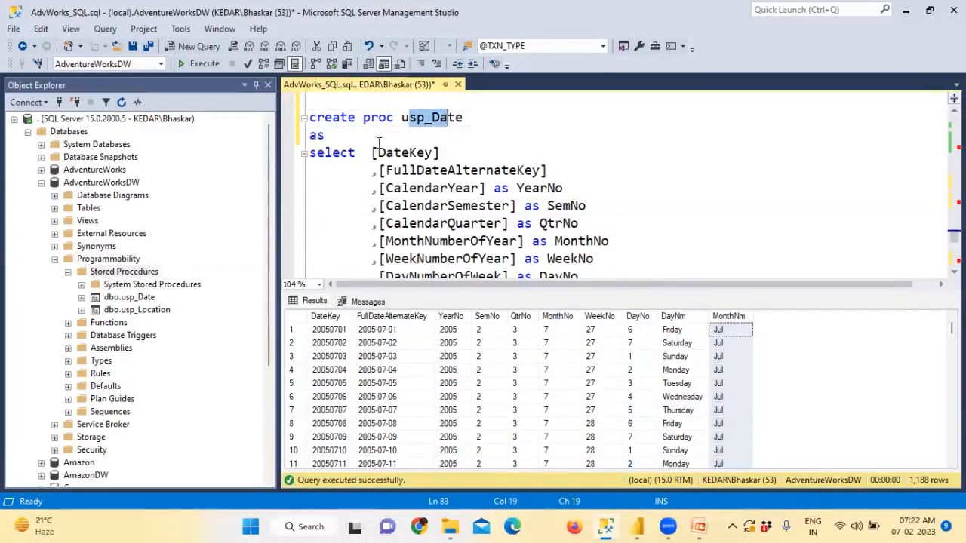
pyautogui.moveTo(371, 152); pyautogui.dragTo(393, 190)
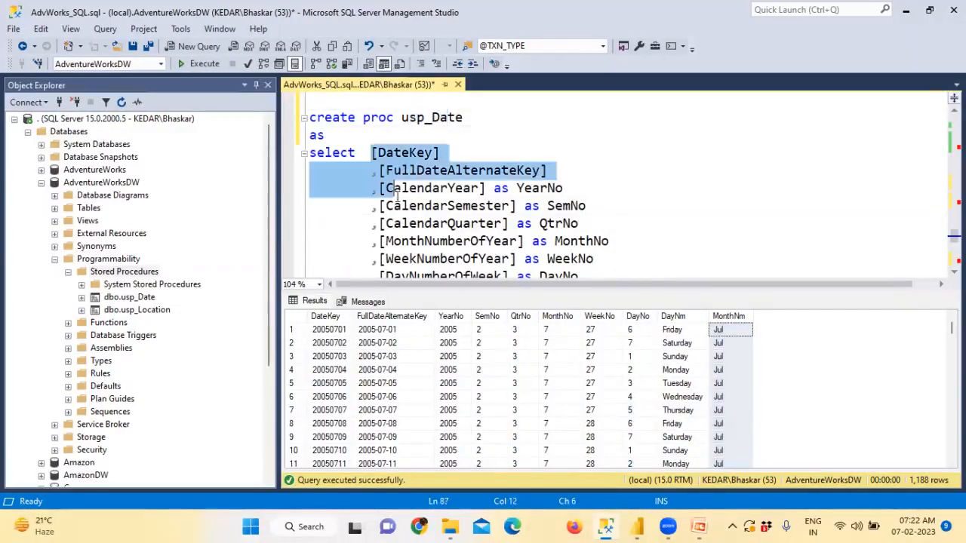
pyautogui.click(132, 298)
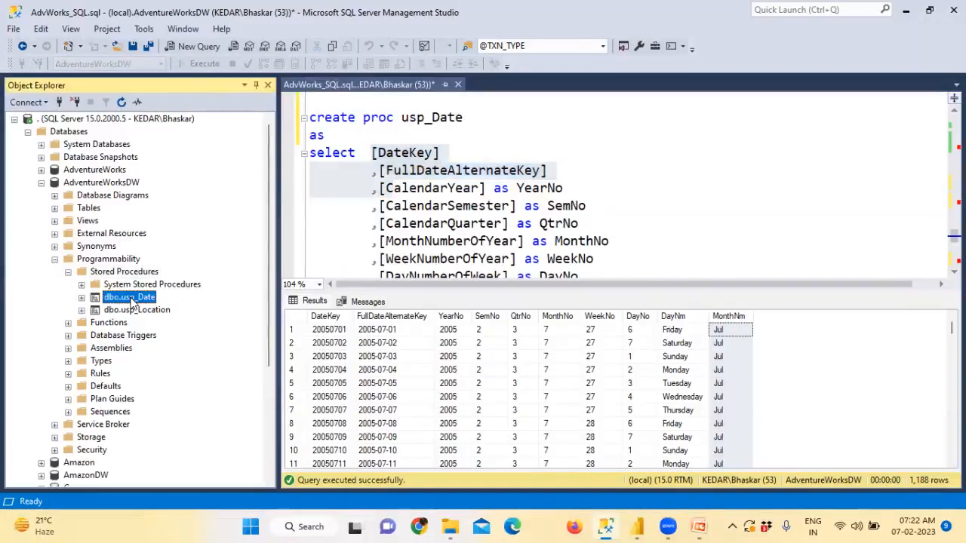
pyautogui.click(371, 241)
pyautogui.hotkey('ctrl', 'r')
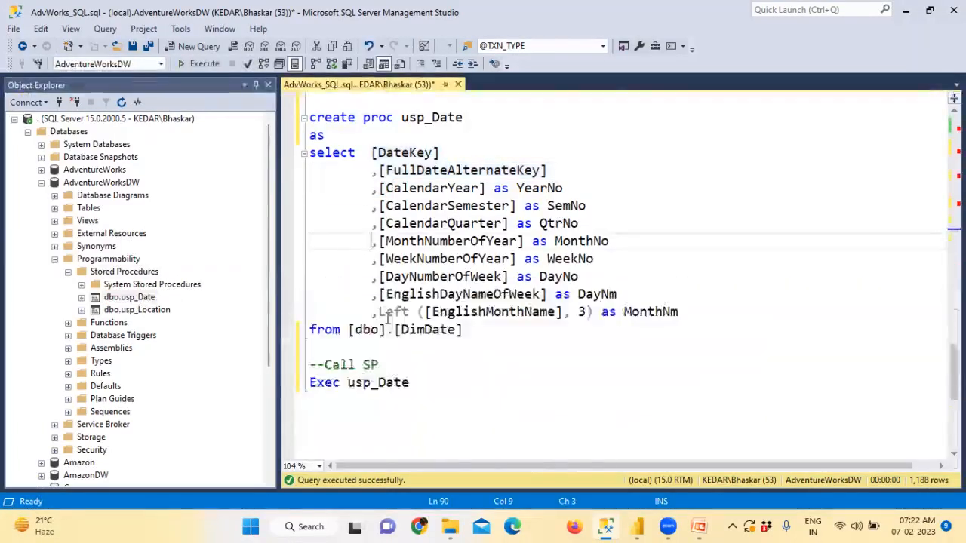
pyautogui.scroll(6, 387, 317)
pyautogui.moveTo(400, 207); pyautogui.dragTo(523, 209)
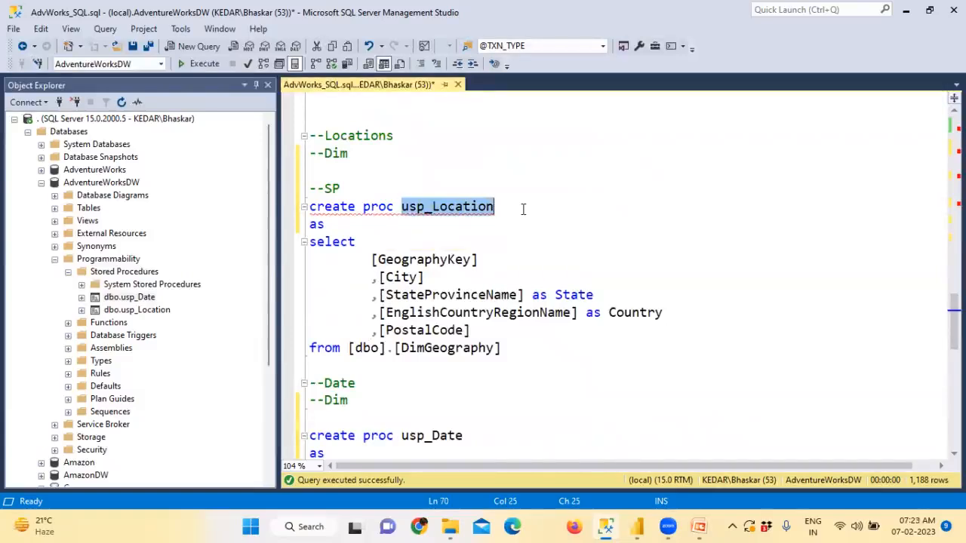
# Step: Add a '--Call SP' comment and 'exec usp_Location' line below the location procedure
pyautogui.click(521, 340)
pyautogui.press('Return')
pyautogui.press('Return')
pyautogui.write('--Call SP')
pyautogui.press('Return')
pyautogui.write('exec')
pyautogui.hotkey('ctrl', 'v')
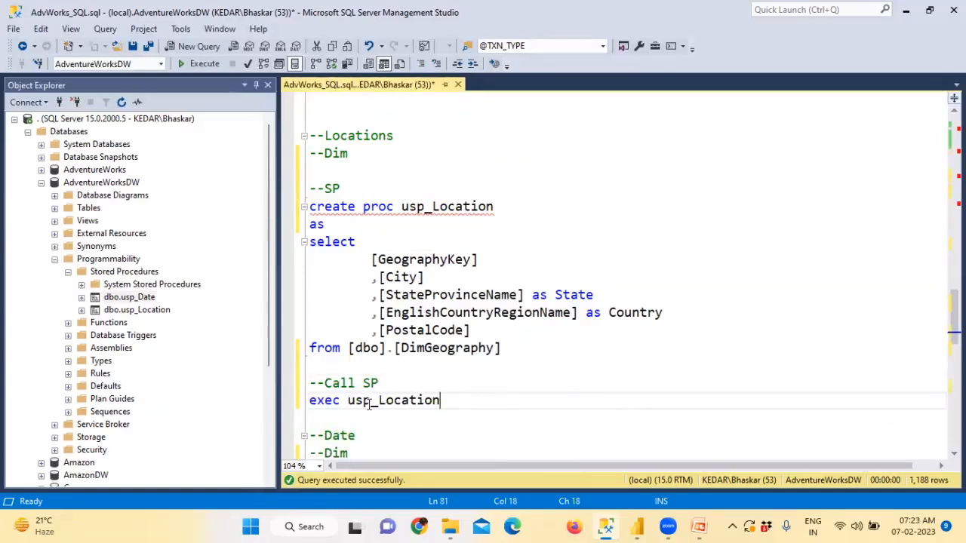
# Step: Select the exec usp_Location line and run it, returning 655 location rows
pyautogui.doubleClick(326, 402)
pyautogui.click(354, 402)
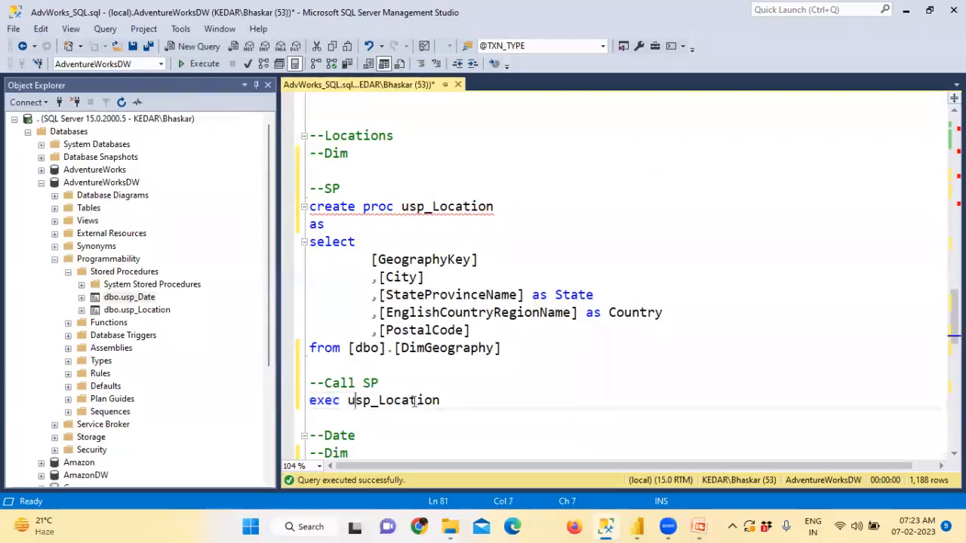
pyautogui.moveTo(440, 401); pyautogui.dragTo(305, 401)
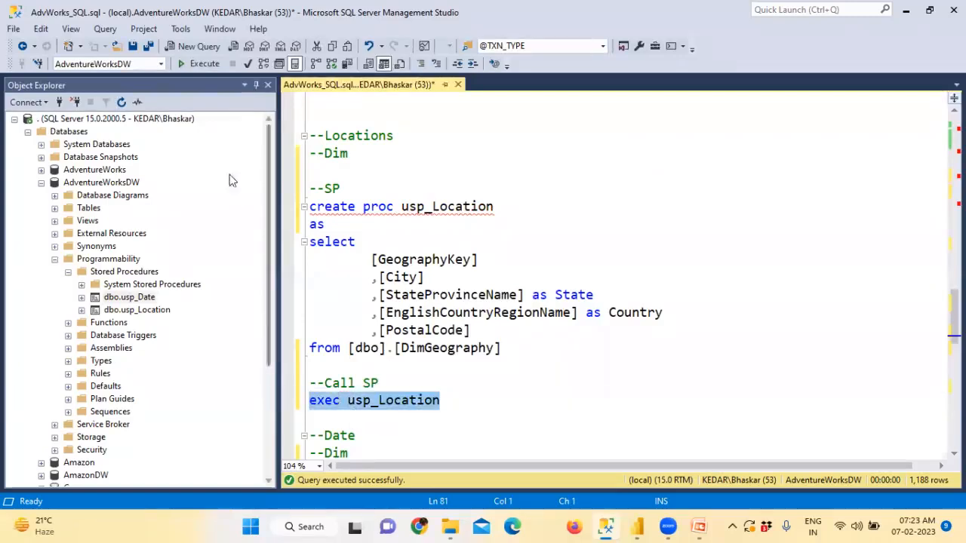
pyautogui.click(193, 64)
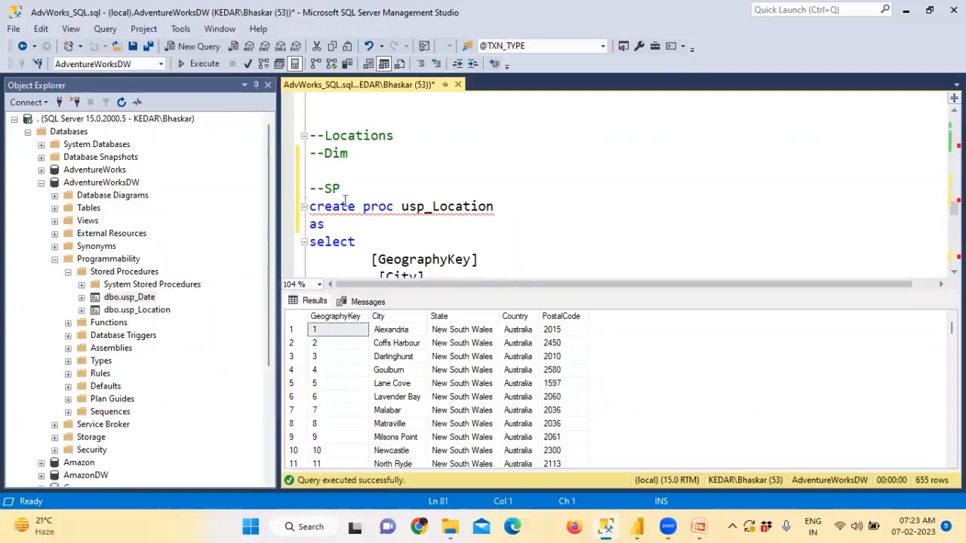
pyautogui.scroll(15, 345, 200)
# Step: Run the 'use AdventureWorksDW' batch and hide the messages pane
pyautogui.click(341, 158)
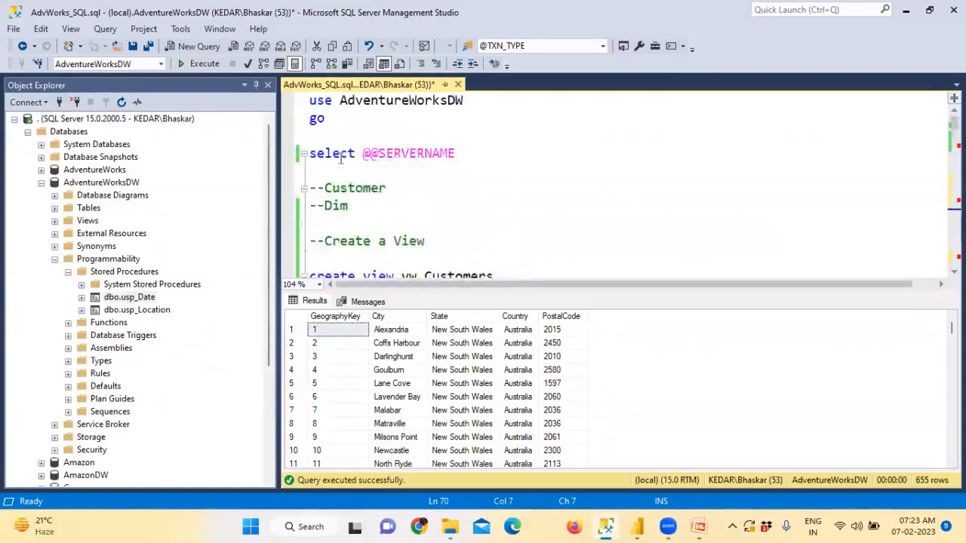
pyautogui.moveTo(332, 123); pyautogui.dragTo(308, 98)
pyautogui.click(204, 63)
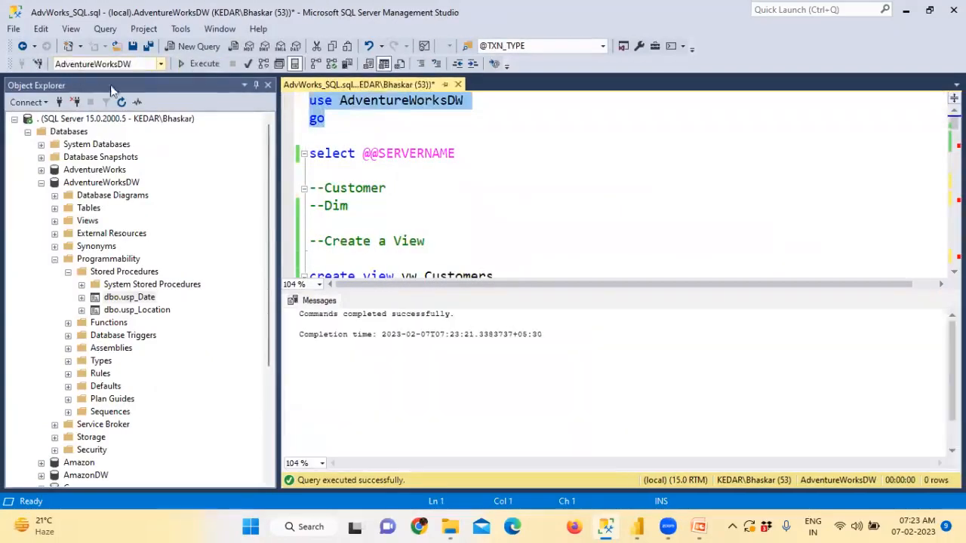
pyautogui.click(402, 187)
pyautogui.scroll(-3, 401, 181)
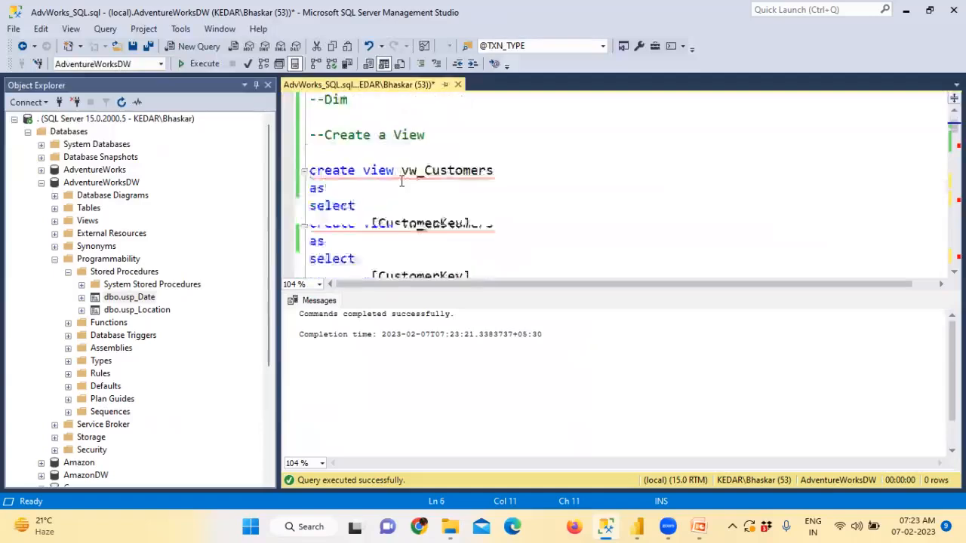
pyautogui.hotkey('ctrl', 'r')
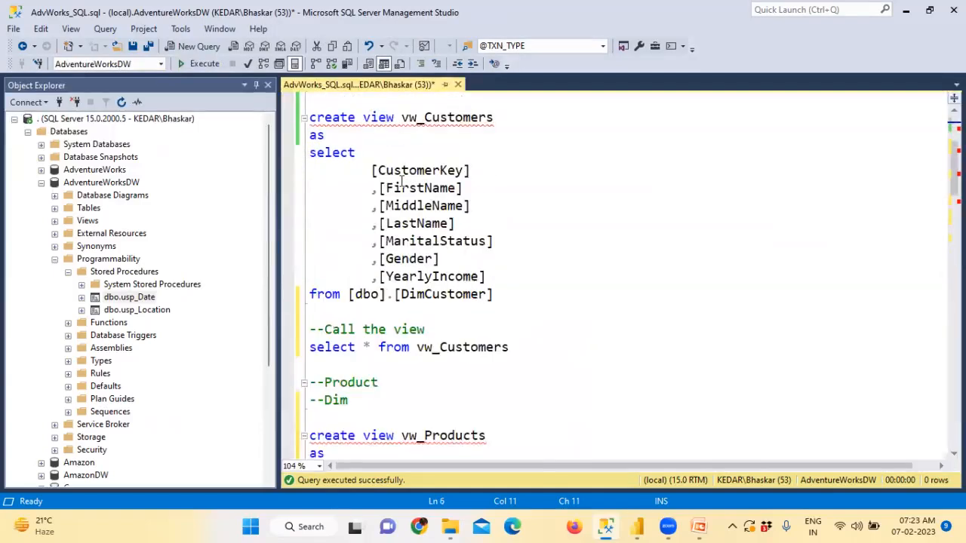
# Step: Scroll through the script past the vw_Customers definition toward the usp_Location procedure
pyautogui.moveTo(533, 346); pyautogui.dragTo(302, 330)
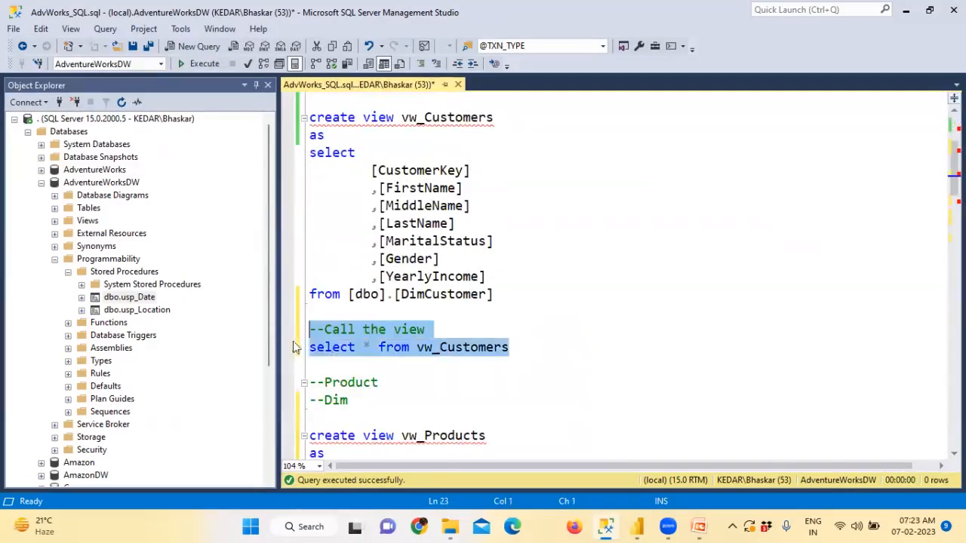
pyautogui.scroll(-2, 339, 302)
pyautogui.scroll(3, 382, 277)
pyautogui.moveTo(471, 223); pyautogui.dragTo(309, 171)
pyautogui.scroll(-1, 386, 330)
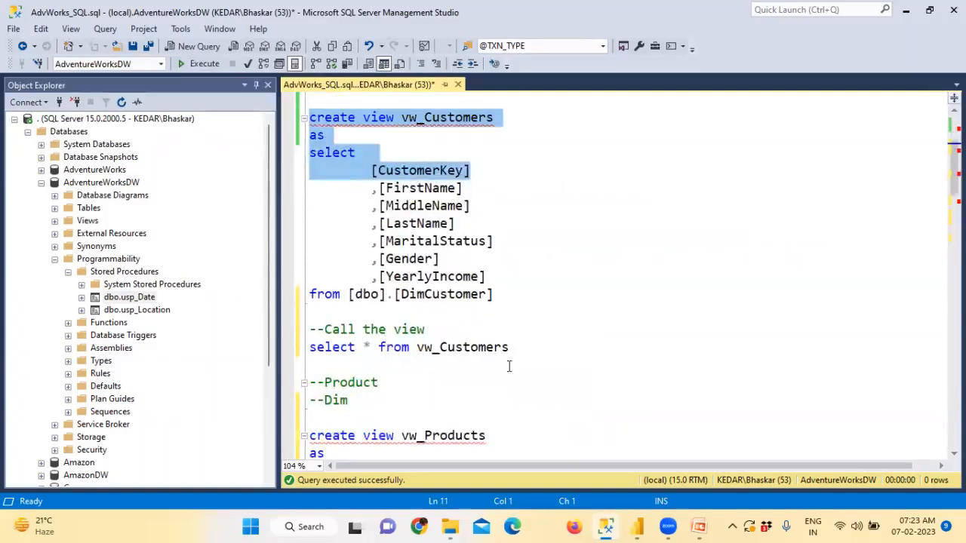
pyautogui.scroll(-8, 513, 368)
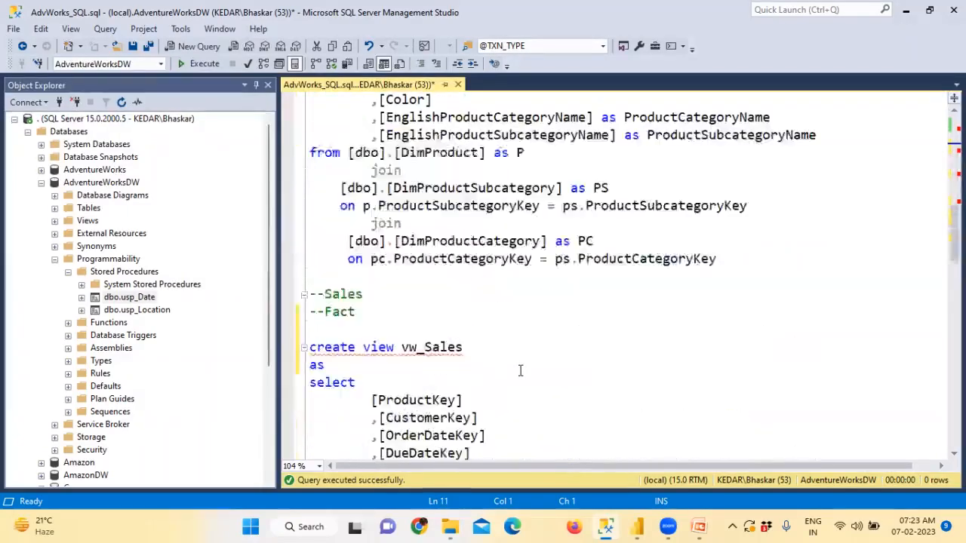
pyautogui.scroll(-6, 520, 370)
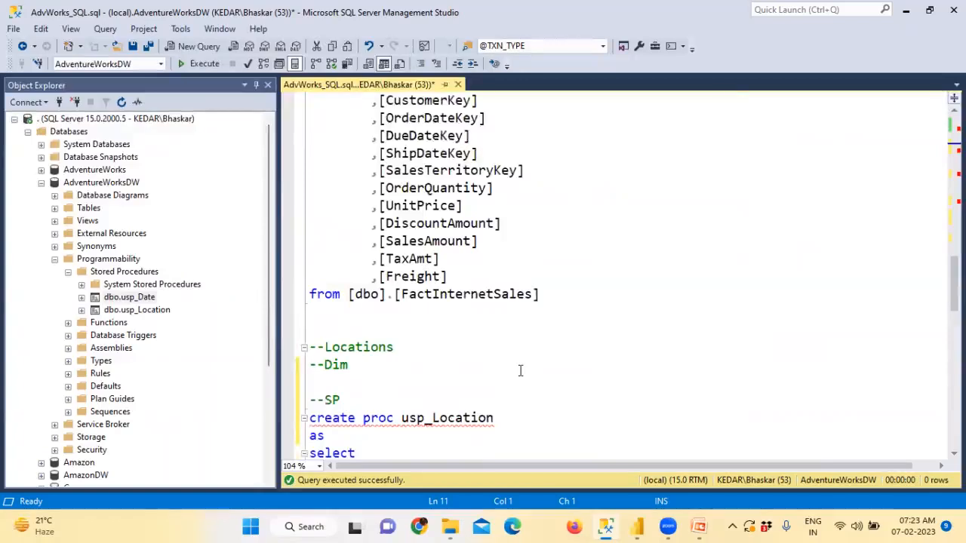
pyautogui.scroll(-2, 520, 370)
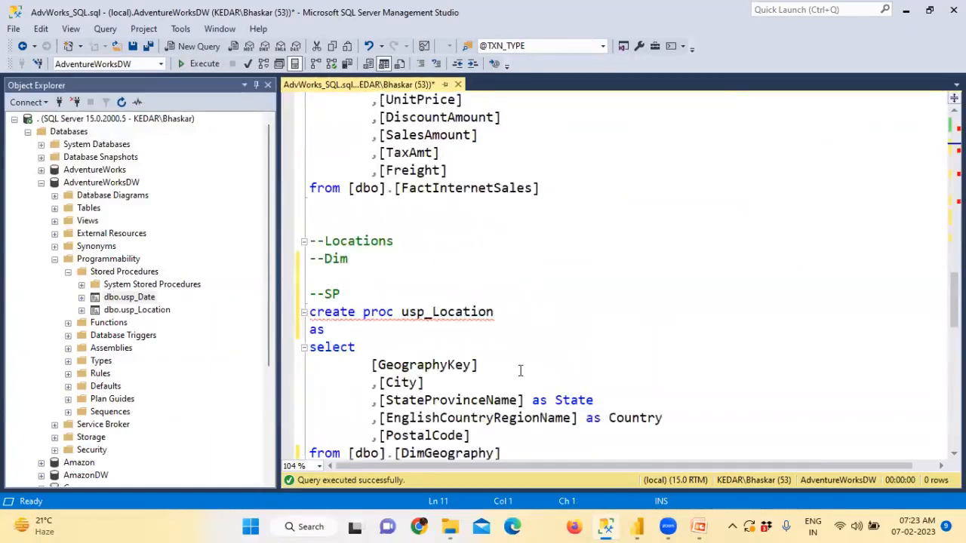
# Step: Highlight the usp_Location procedure name, then select the exec usp_Location line beneath it
pyautogui.moveTo(402, 312); pyautogui.dragTo(552, 313)
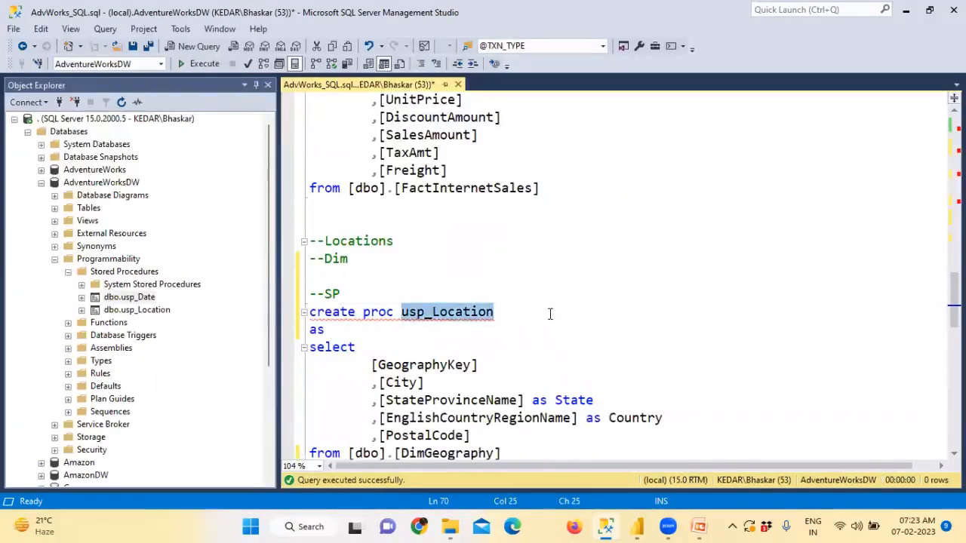
pyautogui.click(401, 311)
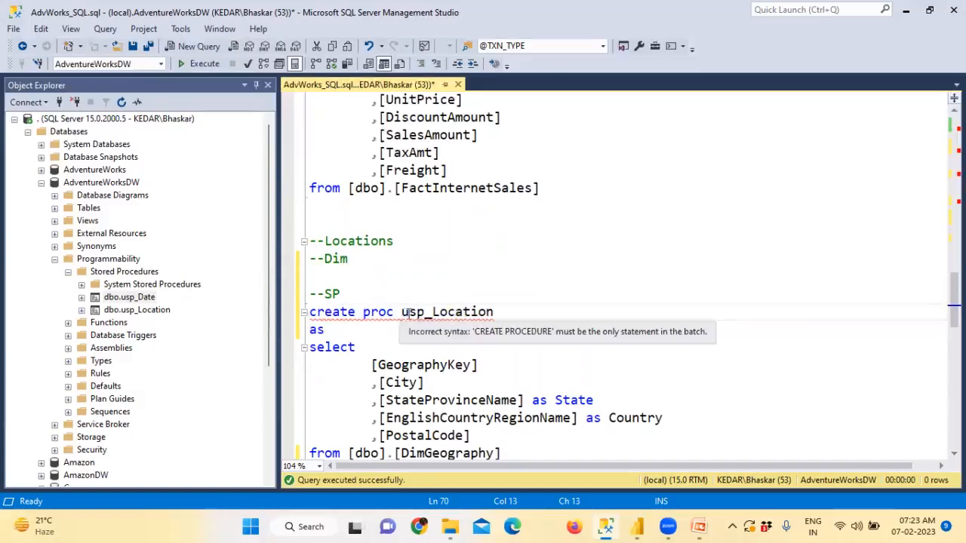
pyautogui.moveTo(404, 312); pyautogui.dragTo(426, 318)
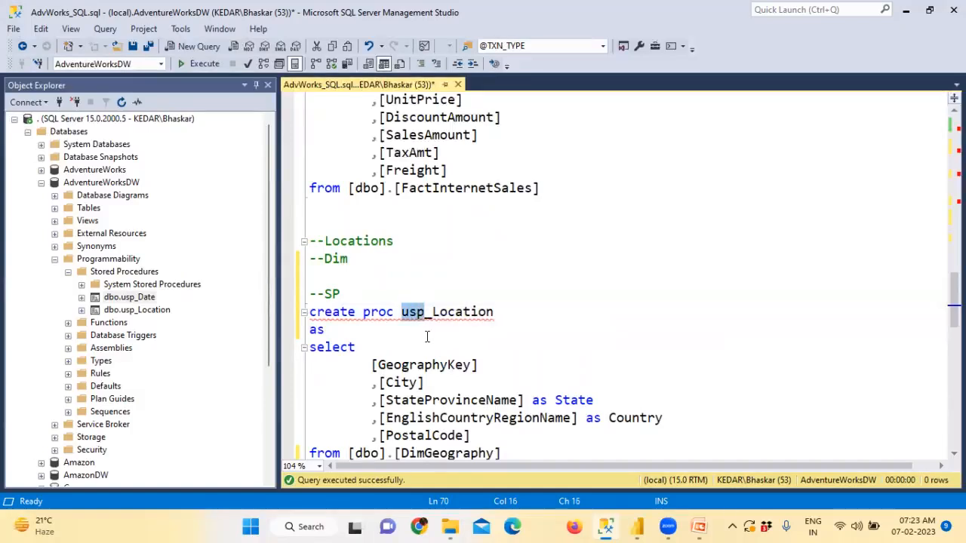
pyautogui.scroll(-2, 427, 336)
pyautogui.moveTo(440, 400); pyautogui.dragTo(273, 382)
# Step: Run exec usp_Location to confirm its 655 location rows, then hide the results pane
pyautogui.click(215, 63)
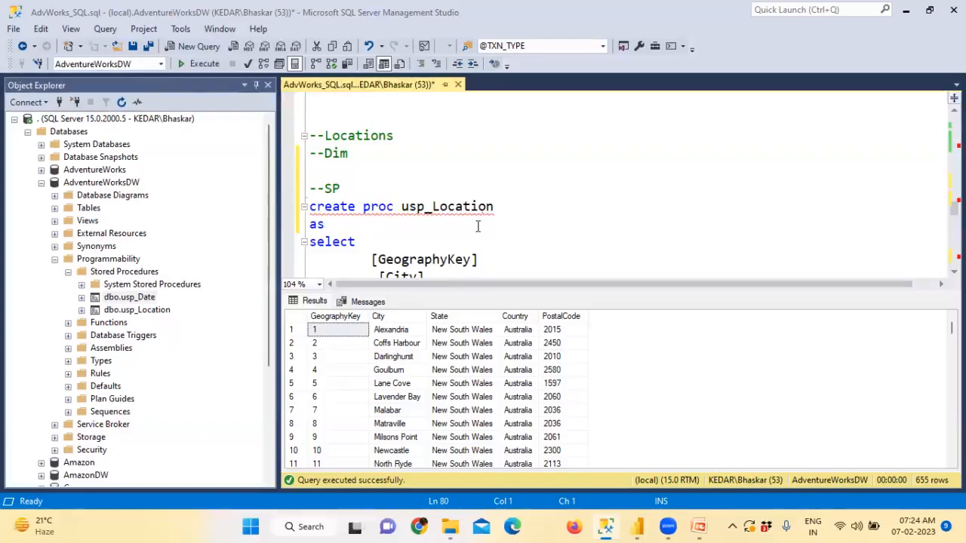
pyautogui.click(450, 261)
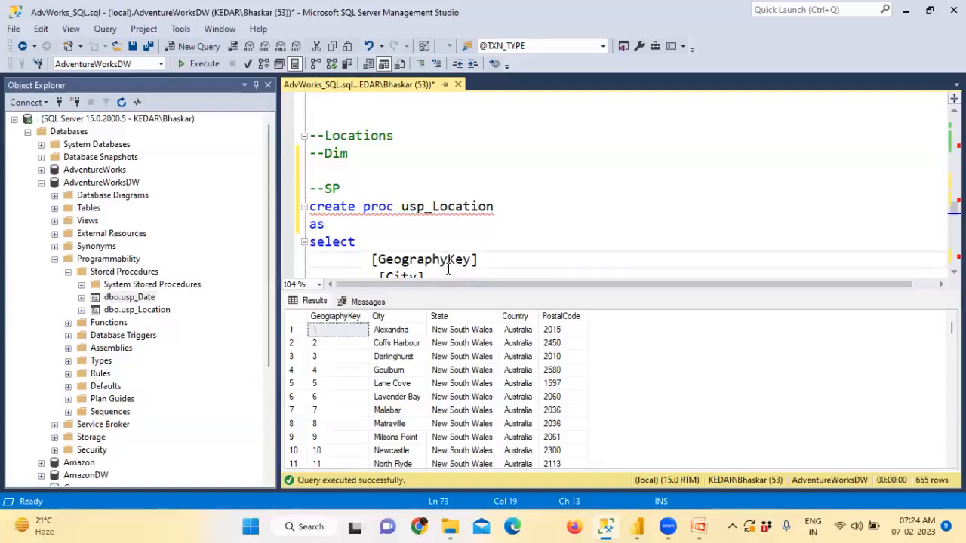
pyautogui.hotkey('ctrl', 'r')
pyautogui.scroll(-6, 448, 268)
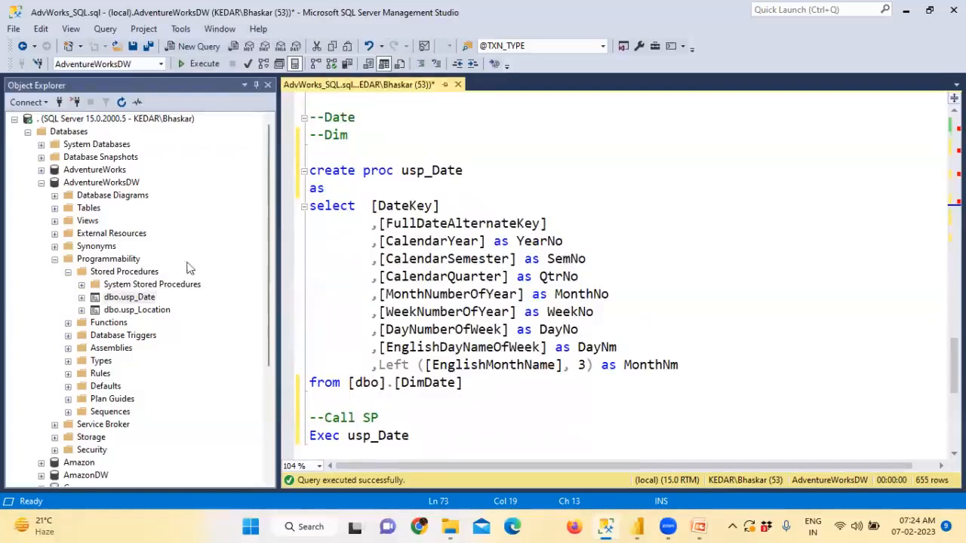
# Step: Browse the Views, Stored Procedures and Functions folders in Object Explorer, then collapse Programmability
pyautogui.click(90, 220)
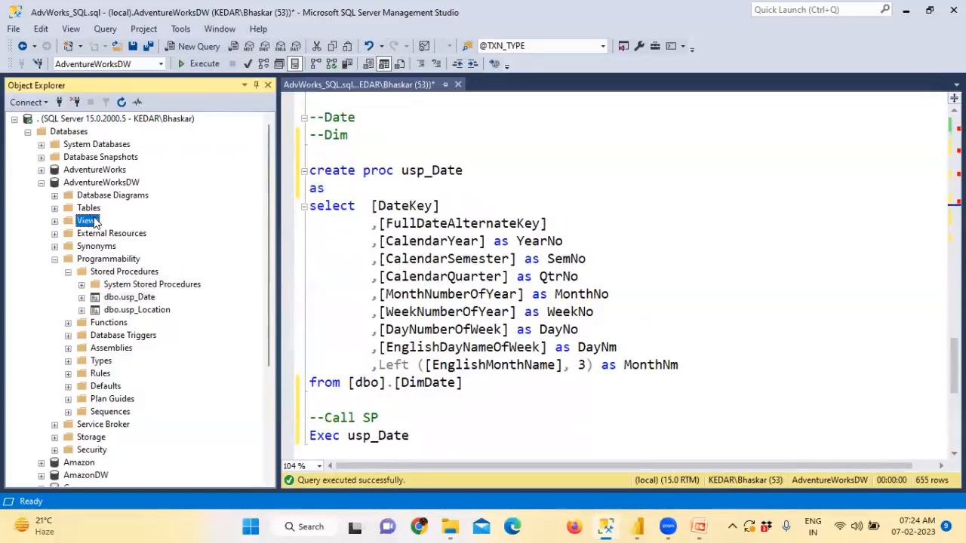
pyautogui.click(118, 273)
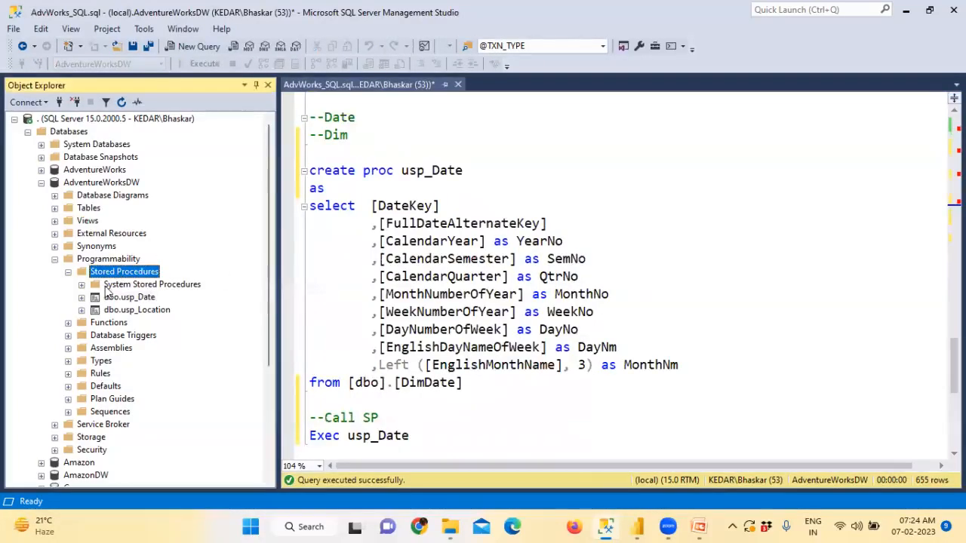
pyautogui.click(106, 324)
pyautogui.doubleClick(106, 324)
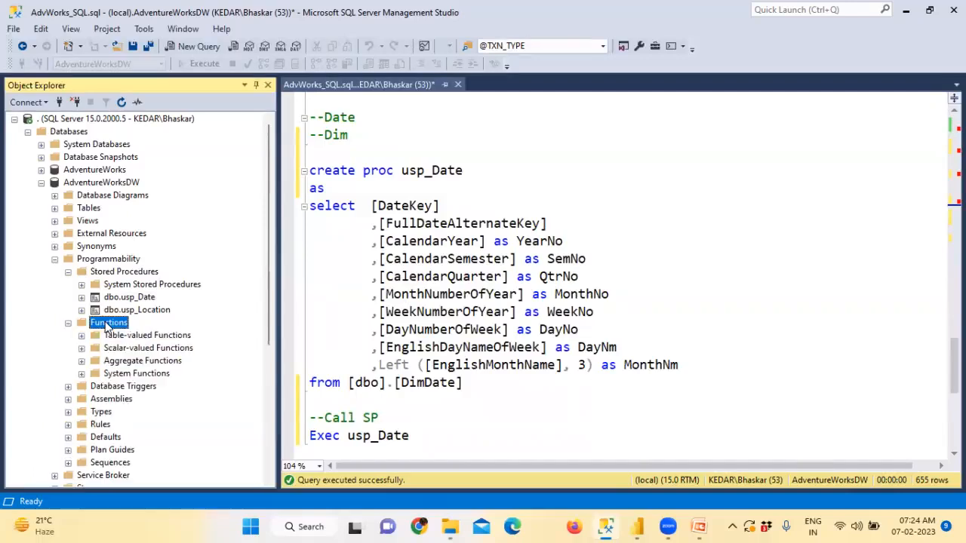
pyautogui.click(89, 210)
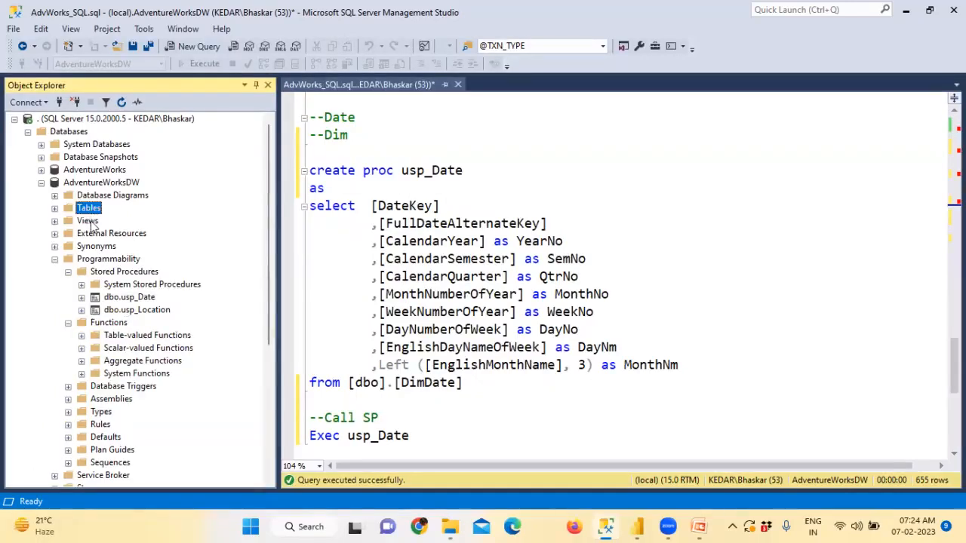
pyautogui.click(88, 221)
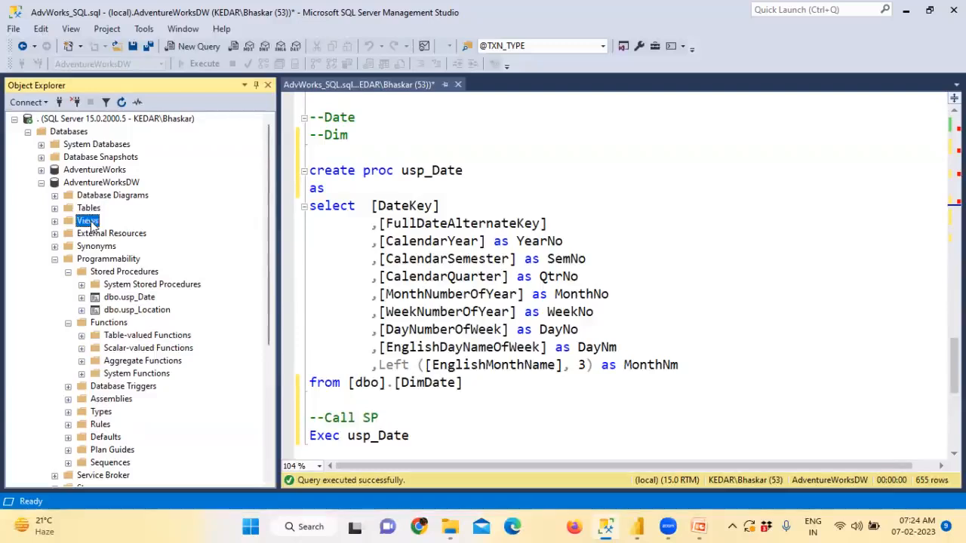
pyautogui.click(113, 273)
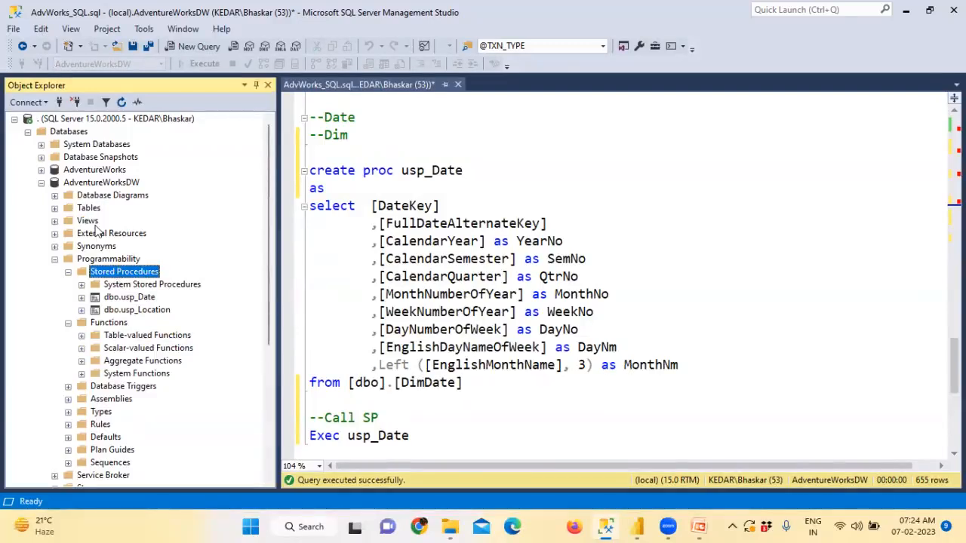
pyautogui.click(90, 222)
pyautogui.click(113, 273)
pyautogui.click(89, 221)
pyautogui.click(121, 324)
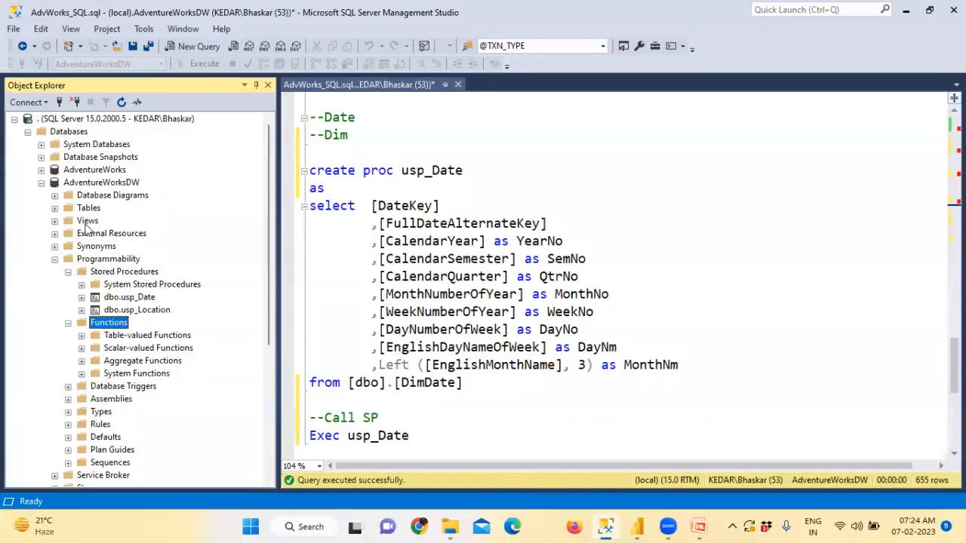
pyautogui.click(87, 224)
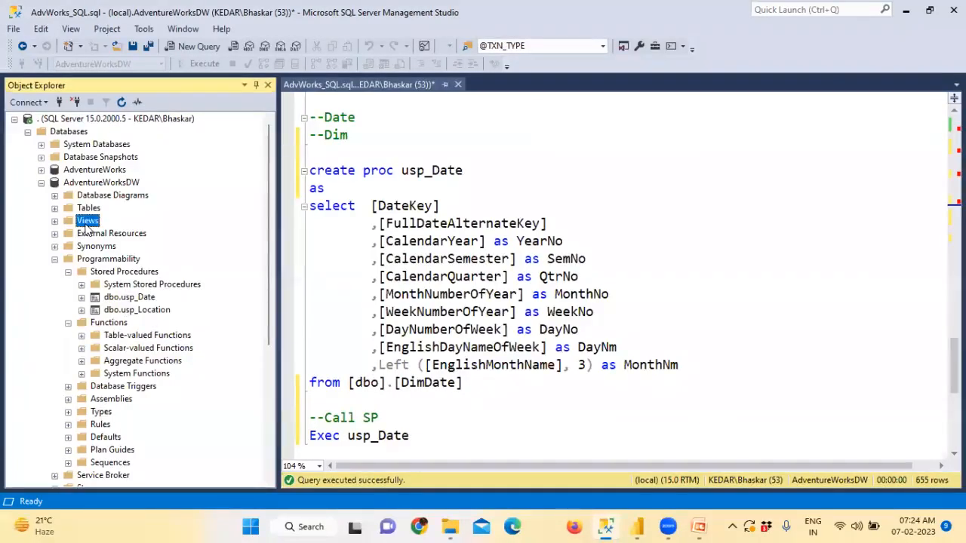
pyautogui.click(114, 274)
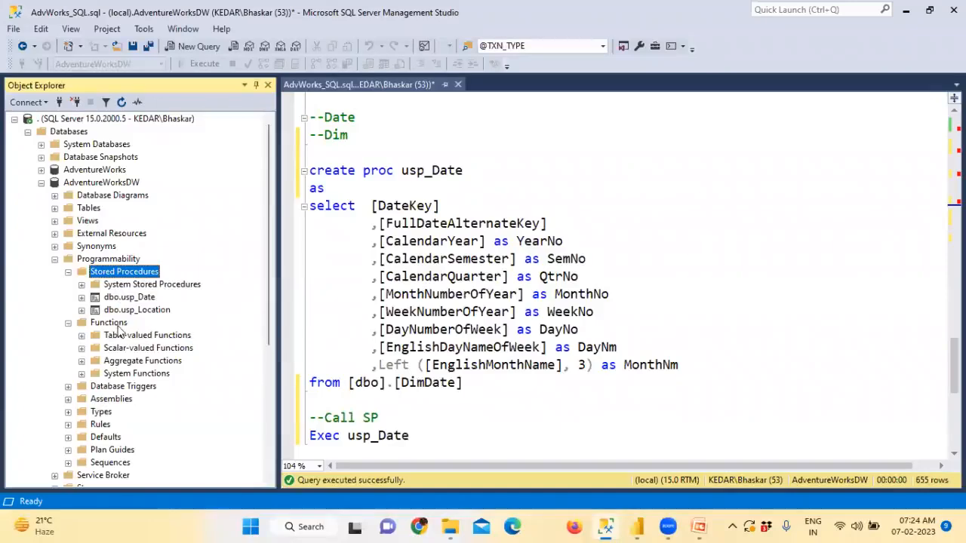
pyautogui.click(119, 324)
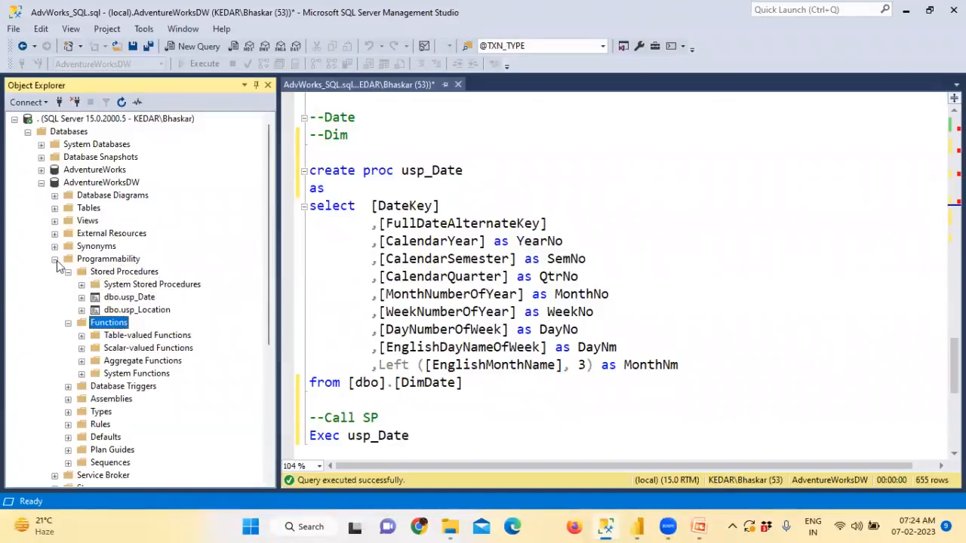
pyautogui.click(55, 258)
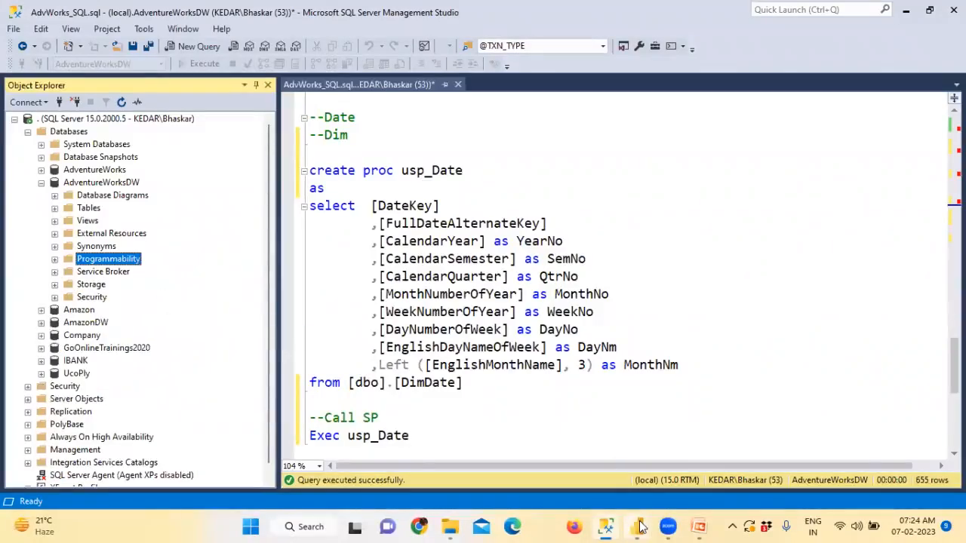
pyautogui.moveTo(702, 526)
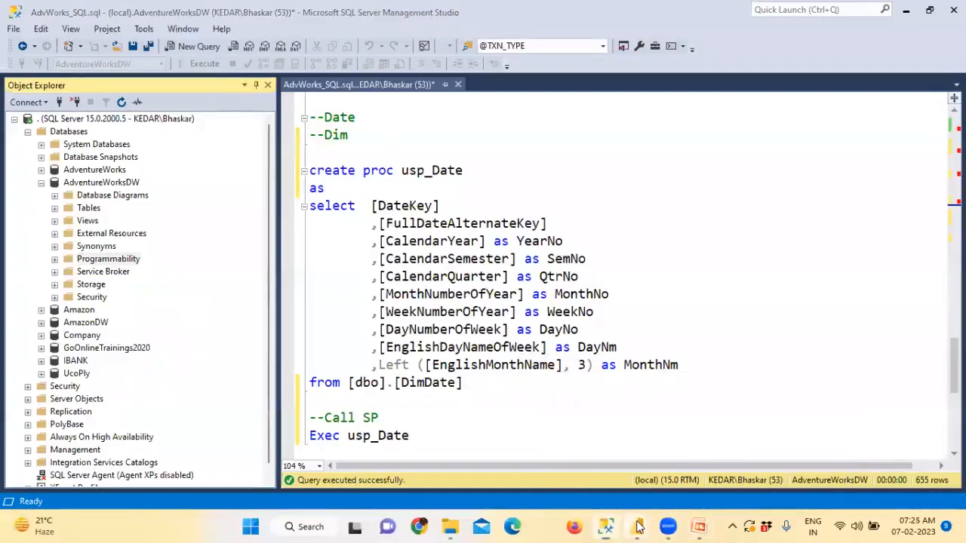
# Step: In Power Query Editor, start a new SQL Server database source with server 'kedar'
pyautogui.moveTo(646, 526)
pyautogui.click(762, 462)
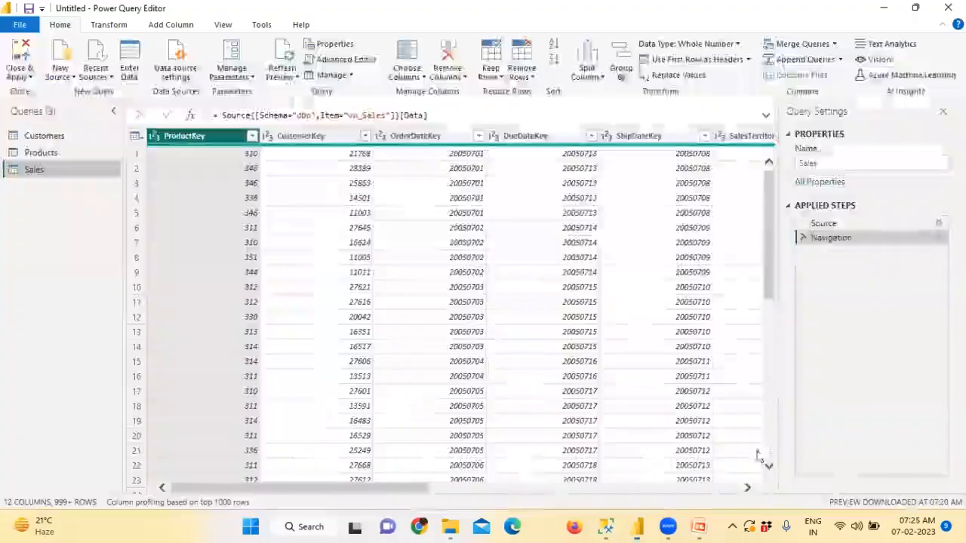
pyautogui.click(60, 76)
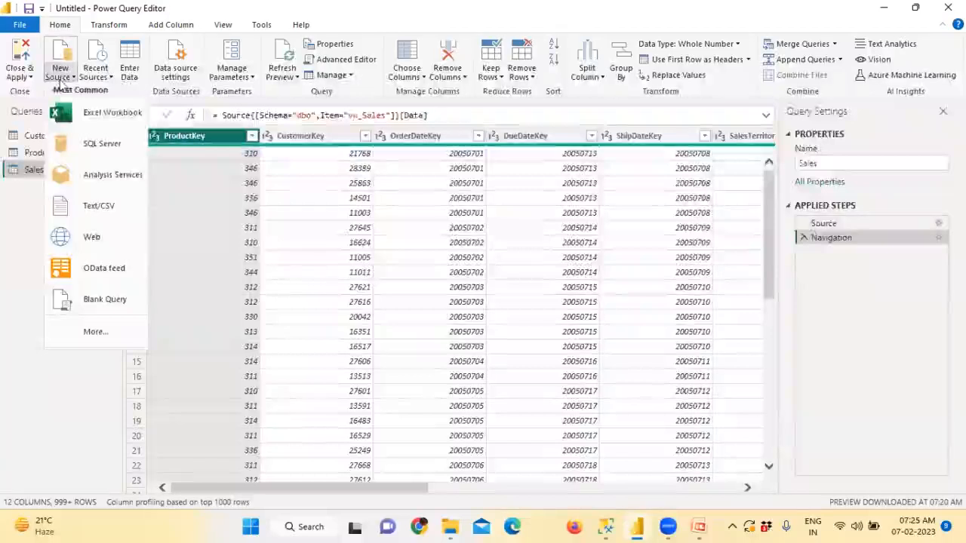
pyautogui.click(85, 151)
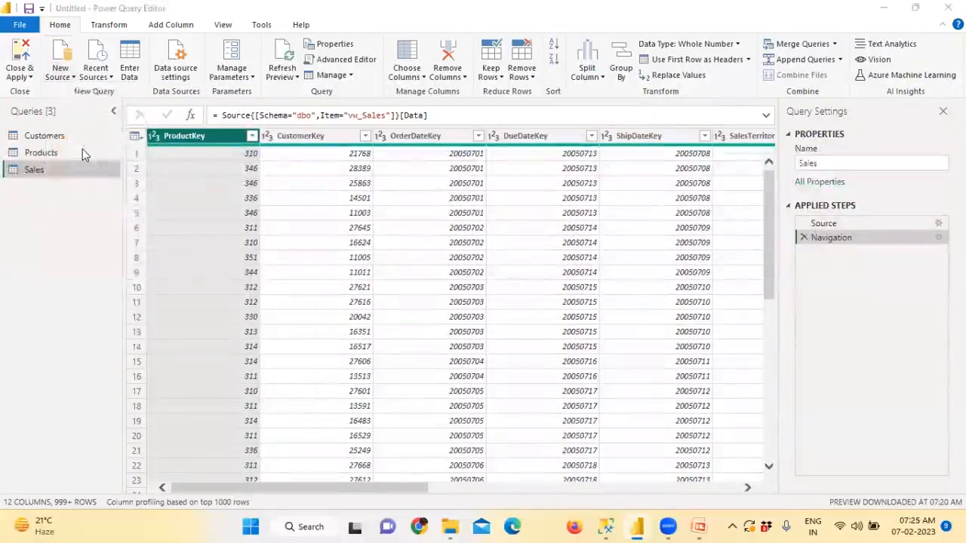
pyautogui.click(289, 202)
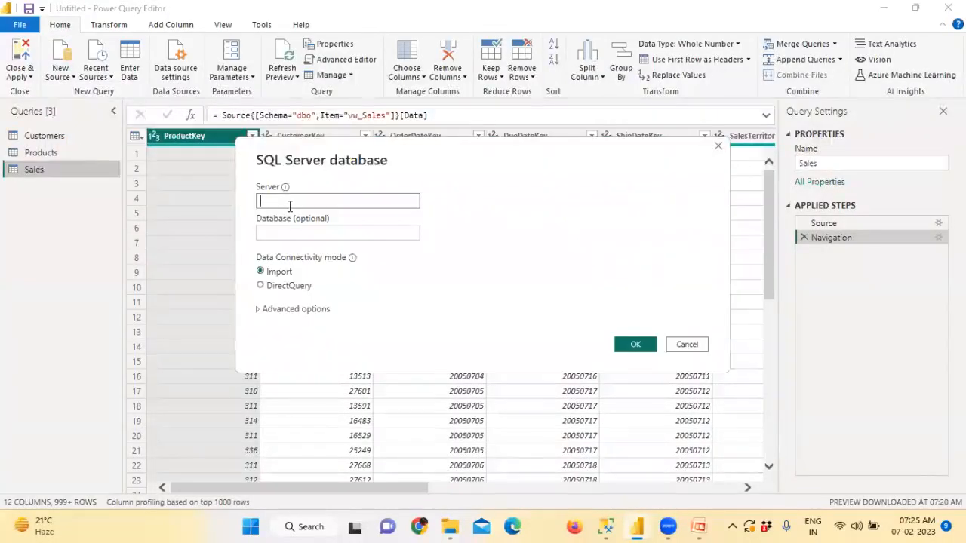
pyautogui.write('kedar')
# Step: Copy AdventureWorksDW from the Management Studio script into the Database field
pyautogui.click(606, 527)
pyautogui.scroll(15, 540, 320)
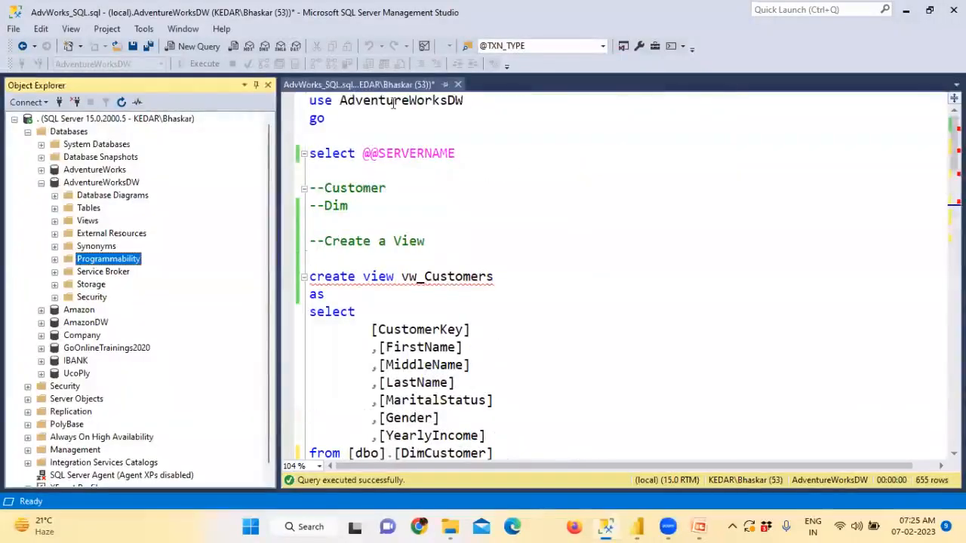
pyautogui.doubleClick(393, 104)
pyautogui.rightClick(393, 104)
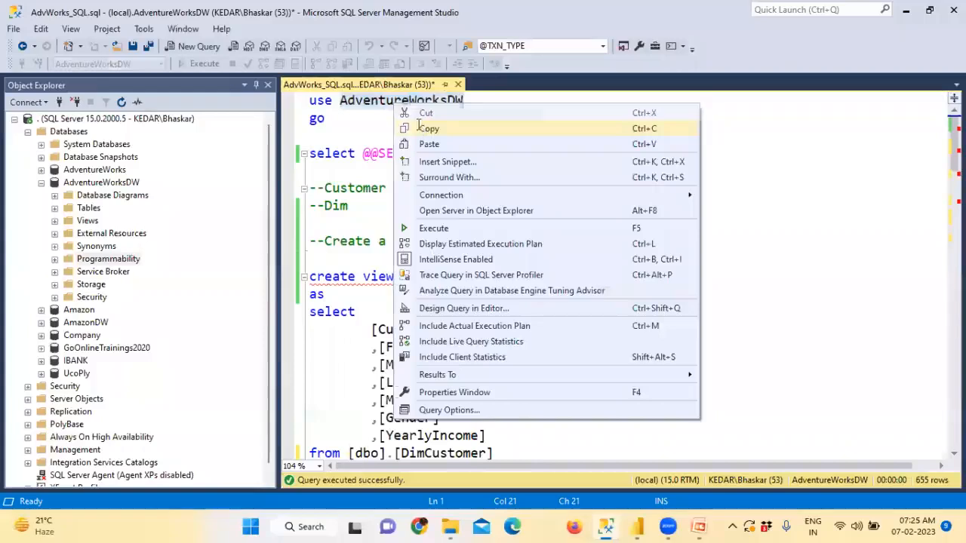
pyautogui.click(418, 128)
pyautogui.hotkey('alt', 'Tab')
pyautogui.click(311, 234)
pyautogui.hotkey('ctrl', 'v')
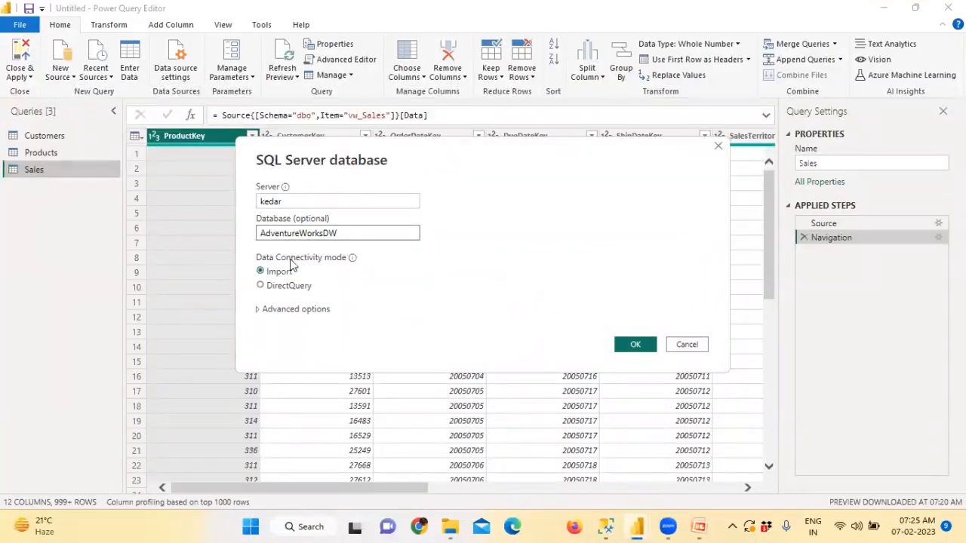
# Step: Under Advanced options, paste 'exec usp_Location' as the SQL statement and submit the connection
pyautogui.click(277, 310)
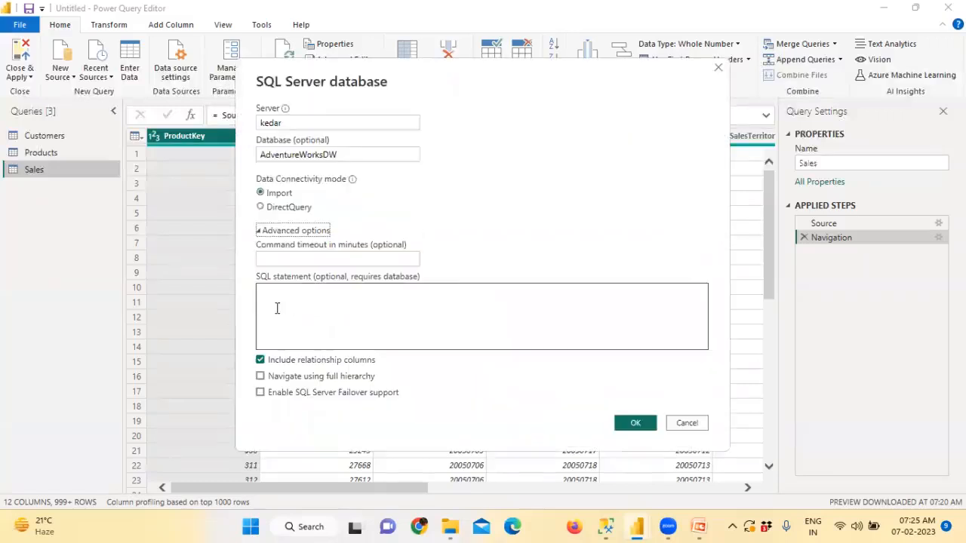
pyautogui.click(285, 319)
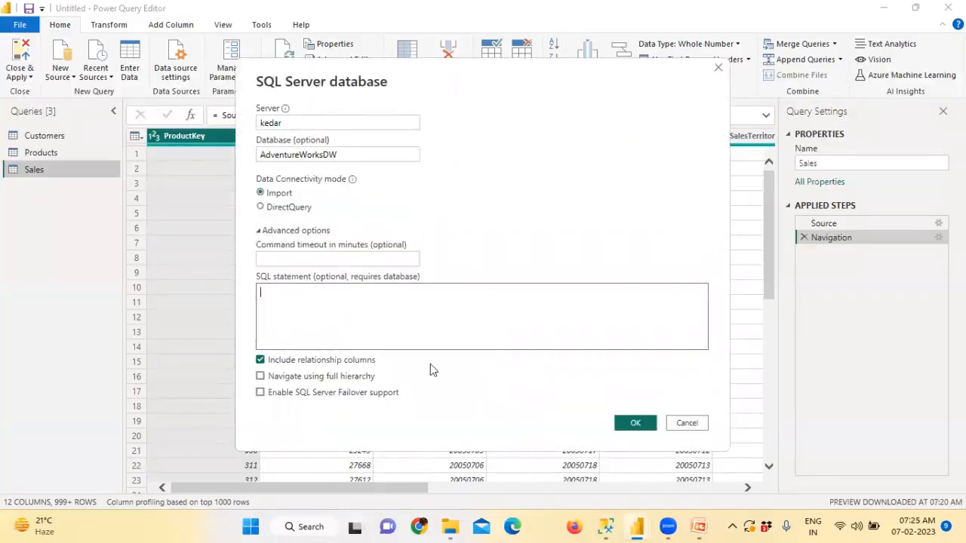
pyautogui.click(606, 526)
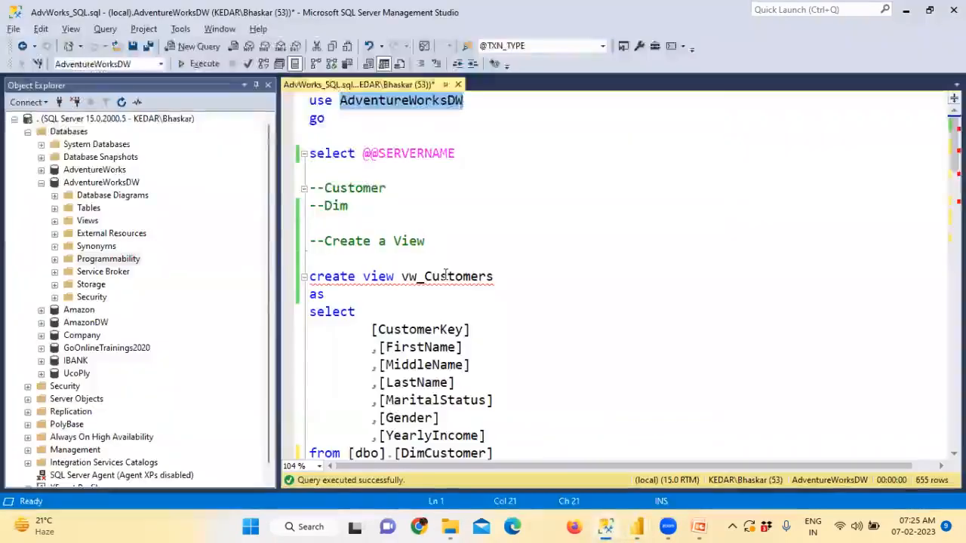
pyautogui.scroll(-9, 445, 275)
pyautogui.scroll(-13, 429, 321)
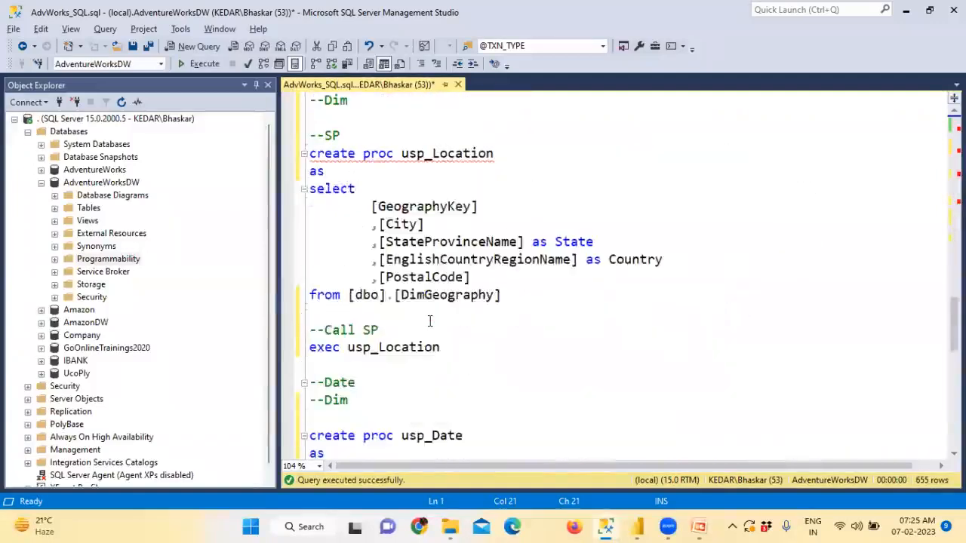
pyautogui.moveTo(440, 347); pyautogui.dragTo(296, 343)
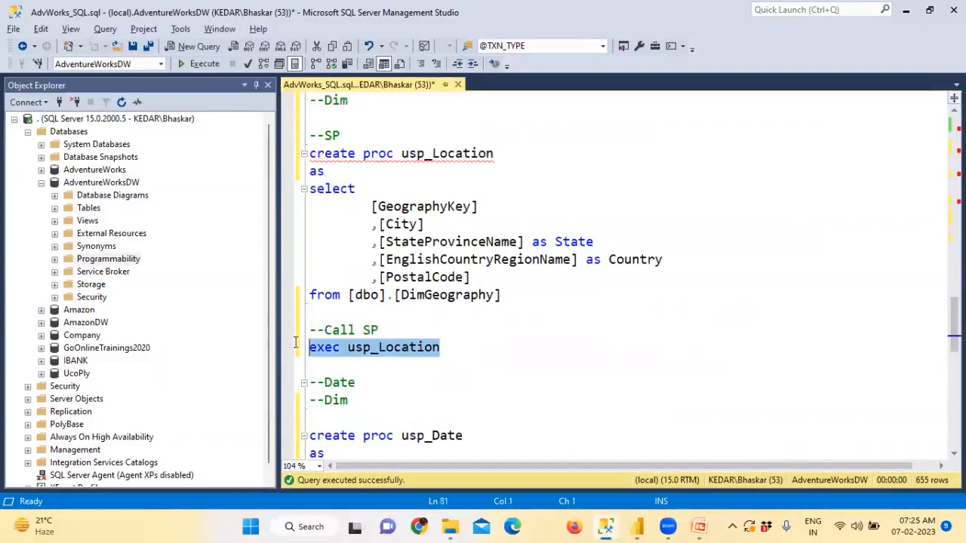
pyautogui.rightClick(341, 347)
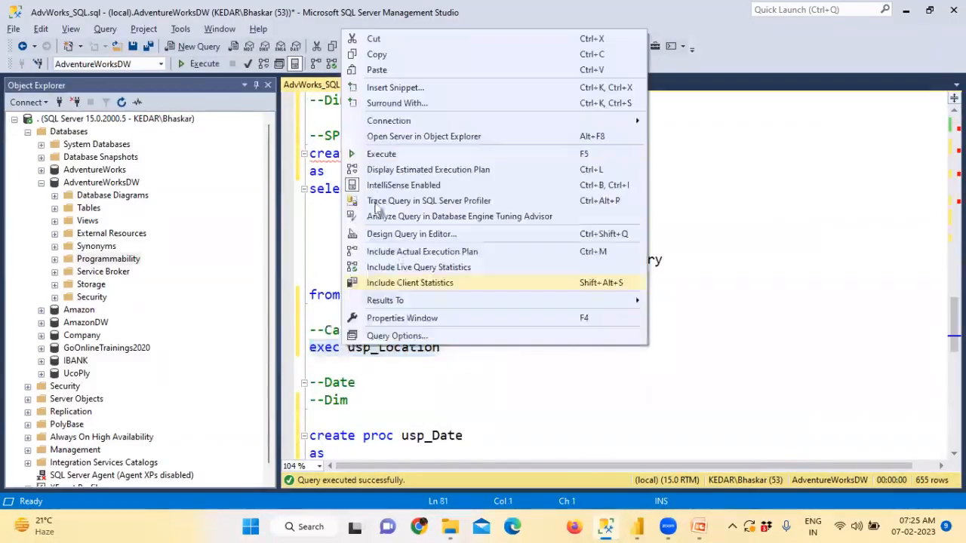
pyautogui.click(393, 60)
pyautogui.moveTo(638, 526)
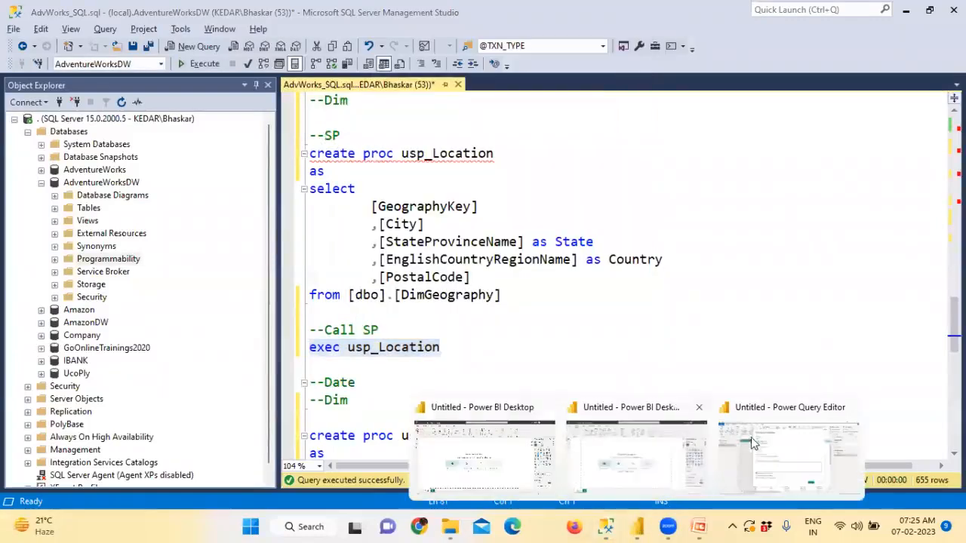
pyautogui.click(753, 443)
pyautogui.hotkey('ctrl', 'v')
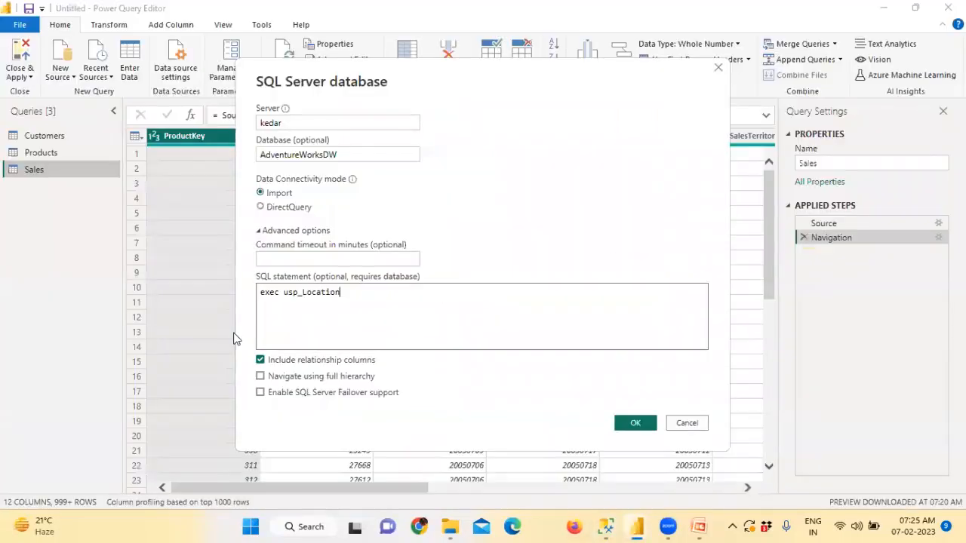
pyautogui.click(645, 421)
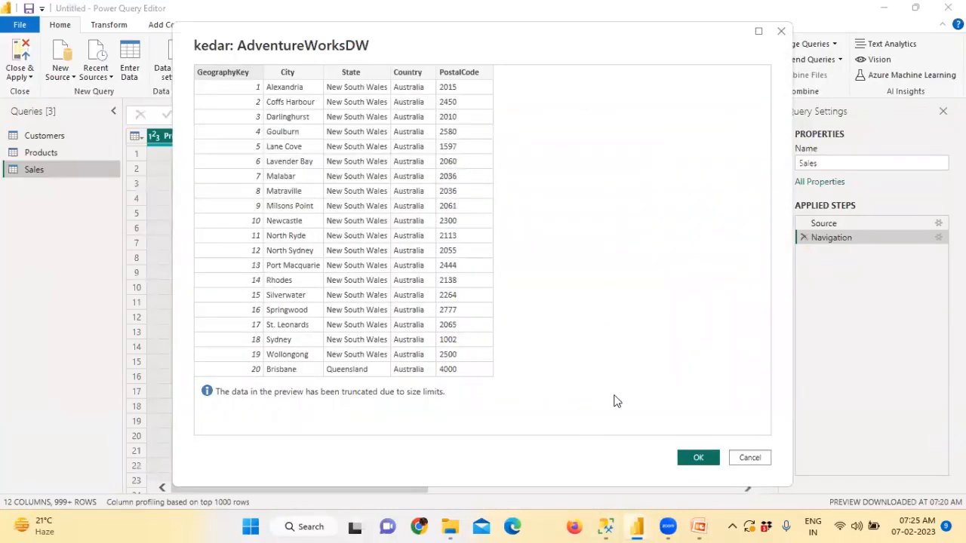
# Step: Accept the usp_Location data preview and rename Query1 to Locations
pyautogui.click(696, 458)
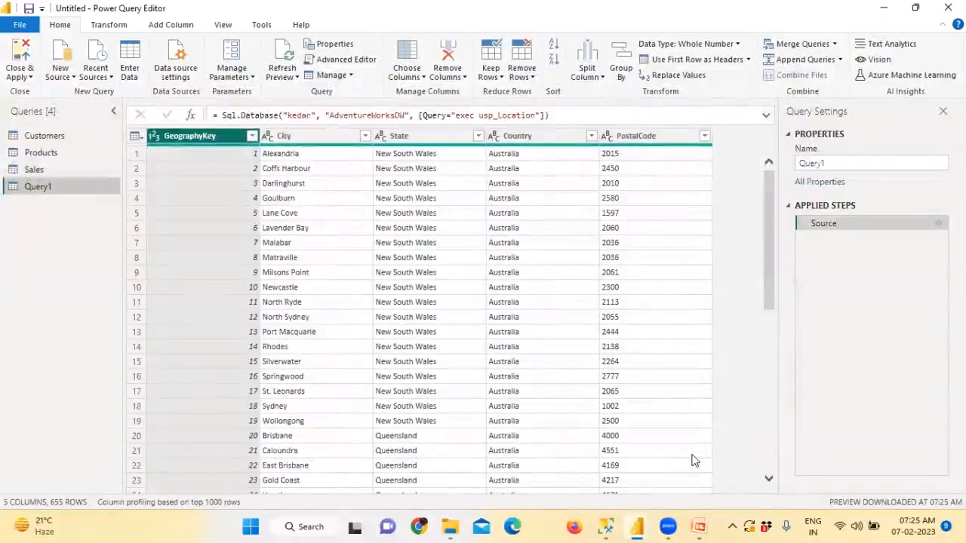
pyautogui.doubleClick(806, 163)
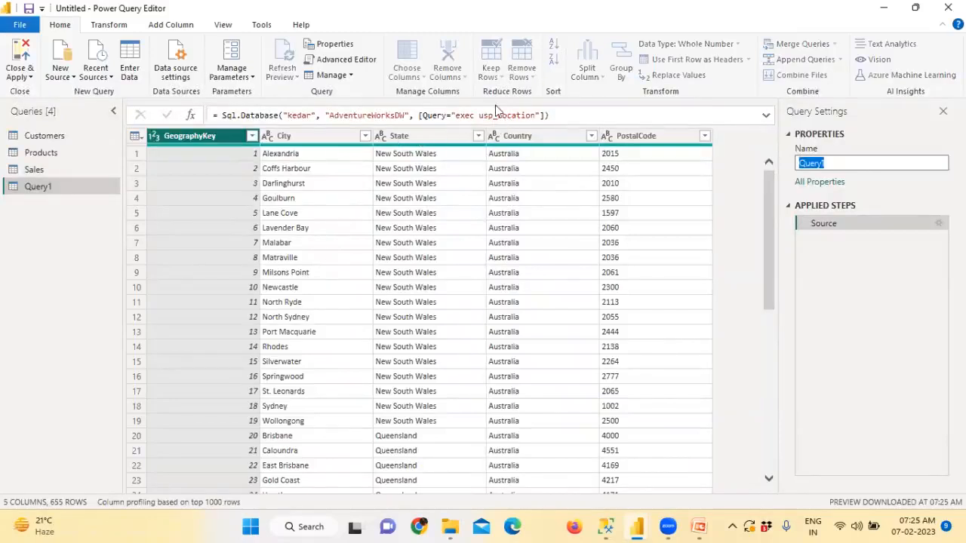
pyautogui.write('Location')
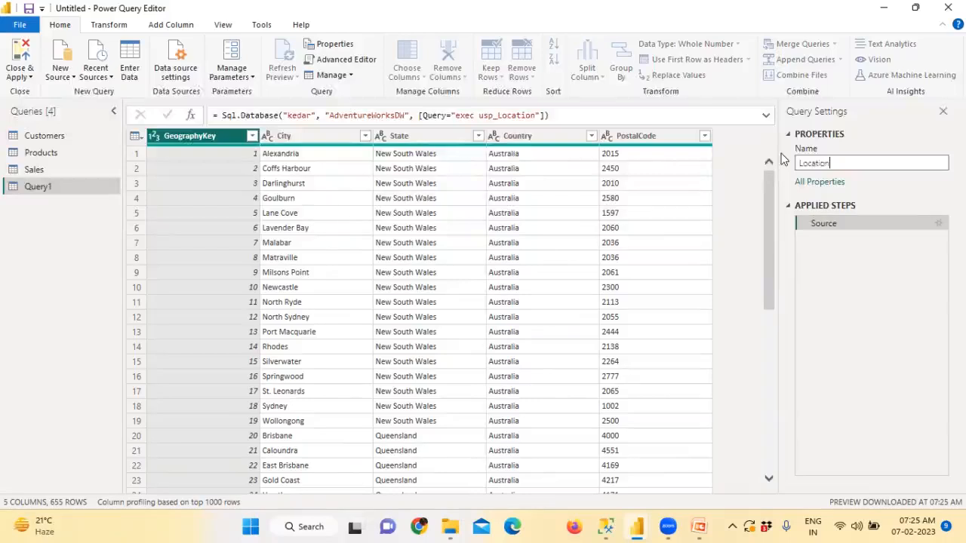
pyautogui.press('Return')
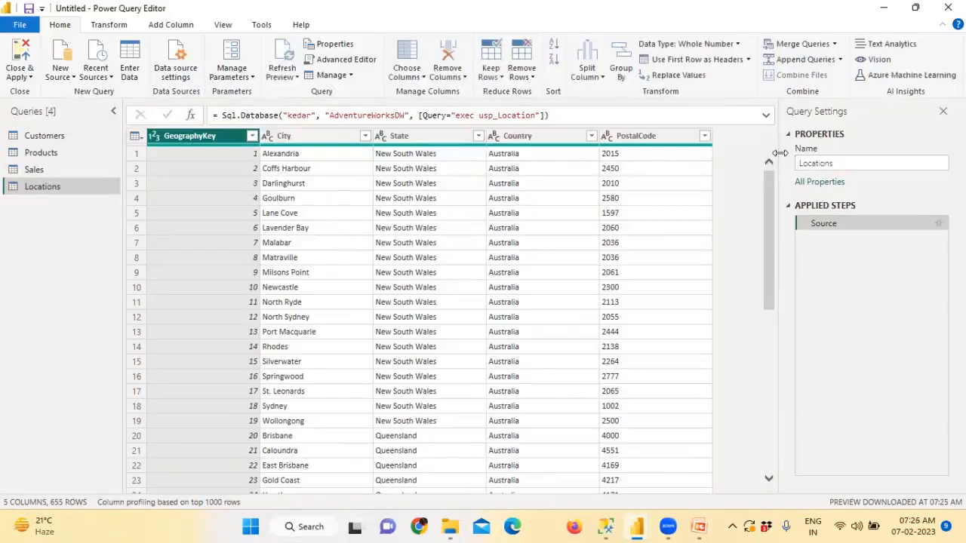
# Step: Start a new SQL Server source and enter the server name
pyautogui.click(71, 79)
pyautogui.click(102, 143)
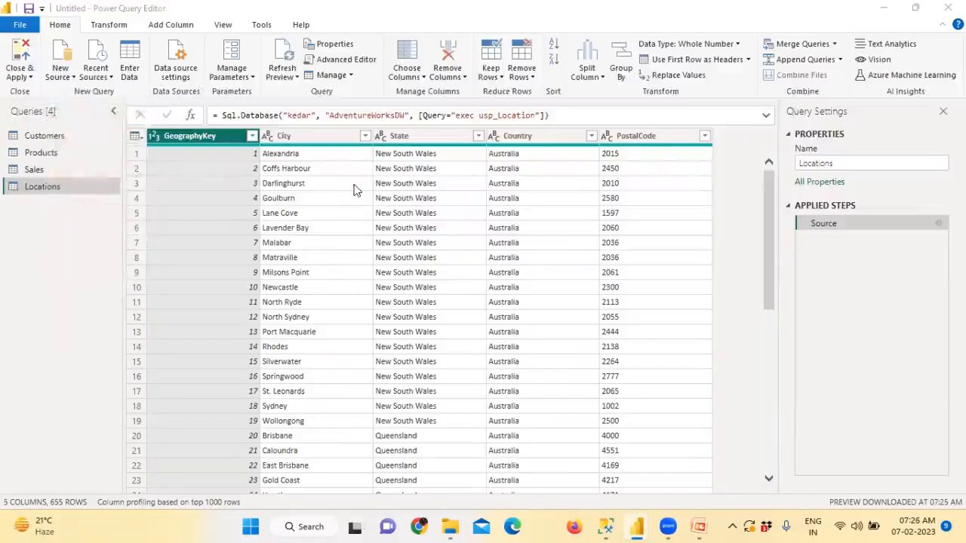
pyautogui.write('edar')
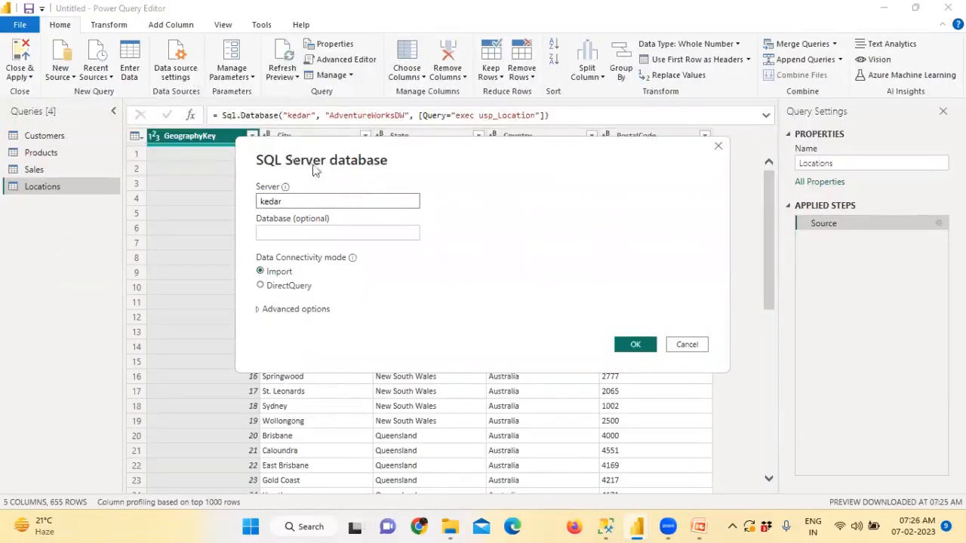
pyautogui.moveTo(282, 201); pyautogui.dragTo(222, 197)
pyautogui.write('KEDAR')
pyautogui.press('Tab')
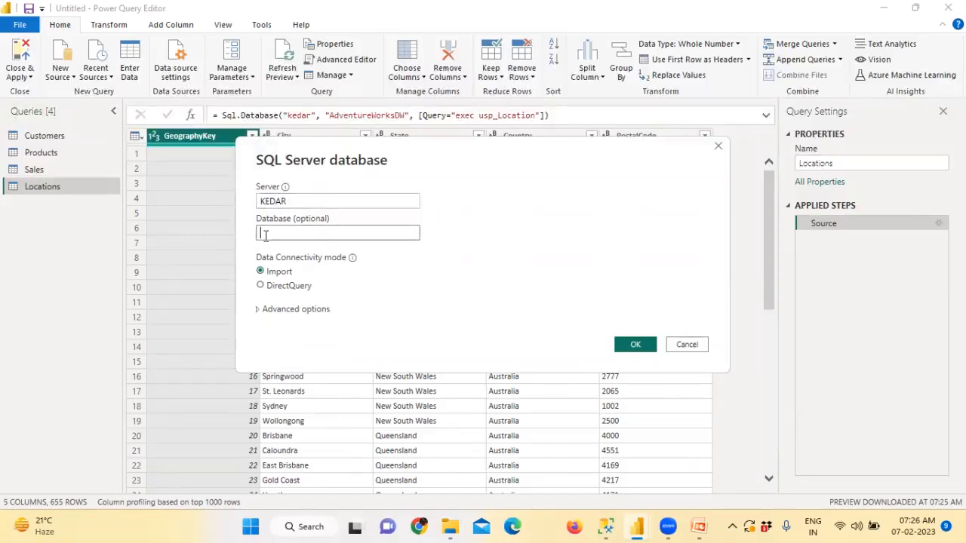
# Step: Copy AdventureWorksDW from the SQL script into the database field and expand Advanced options
pyautogui.hotkey('alt', 'Tab')
pyautogui.scroll(15, 424, 166)
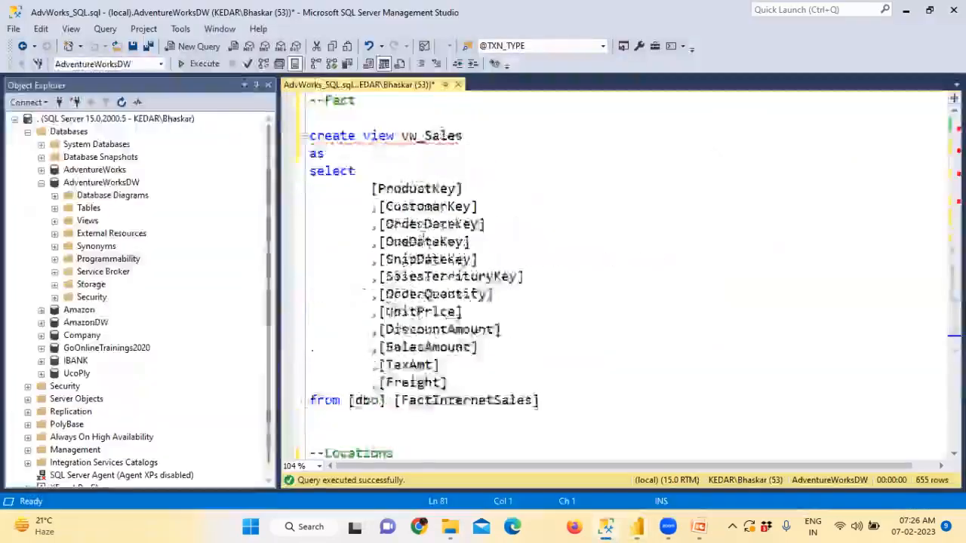
pyautogui.doubleClick(423, 106)
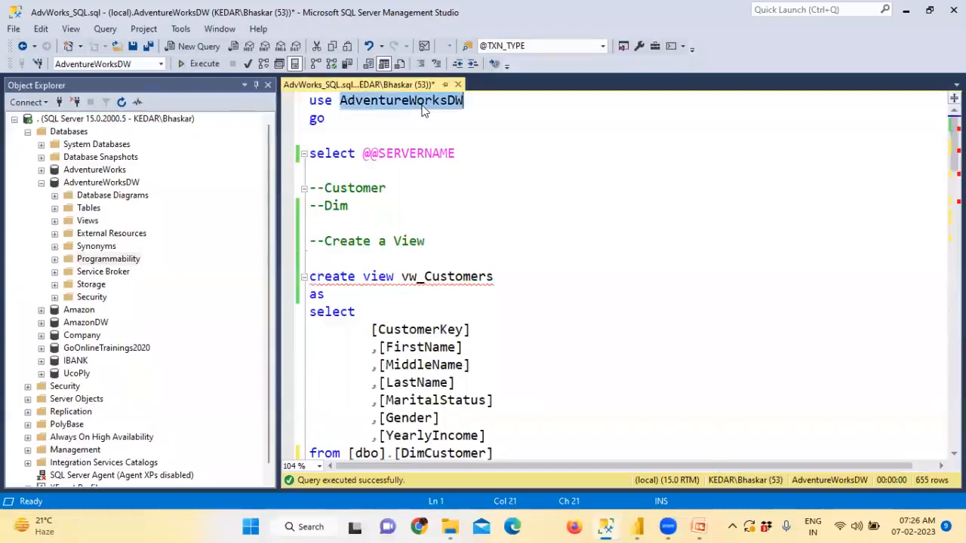
pyautogui.hotkey('ctrl', 'c')
pyautogui.hotkey('alt', 'Tab')
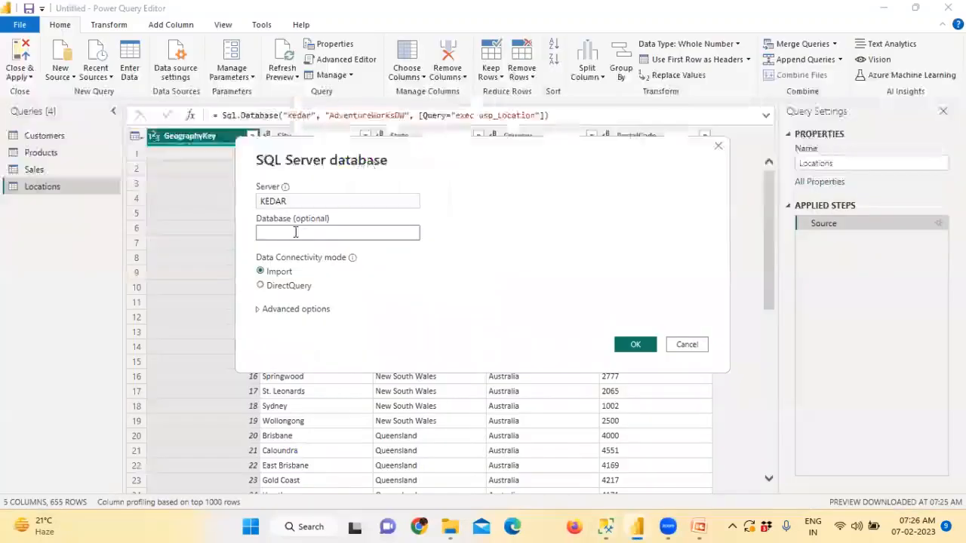
pyautogui.hotkey('ctrl', 'v')
pyautogui.click(278, 310)
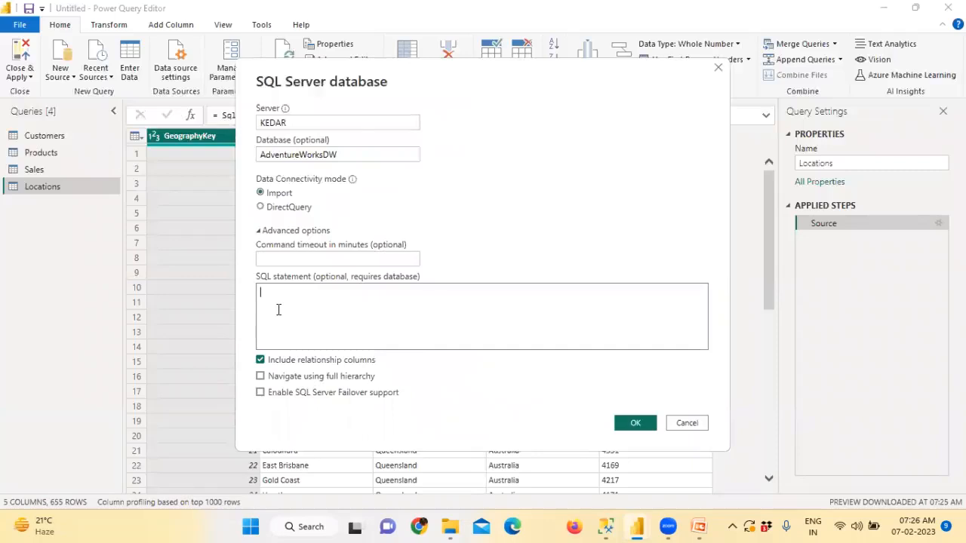
# Step: Run Exec usp_Date in Management Studio to check the 1,188 returned date rows
pyautogui.hotkey('alt', 'Tab')
pyautogui.scroll(-9, 619, 279)
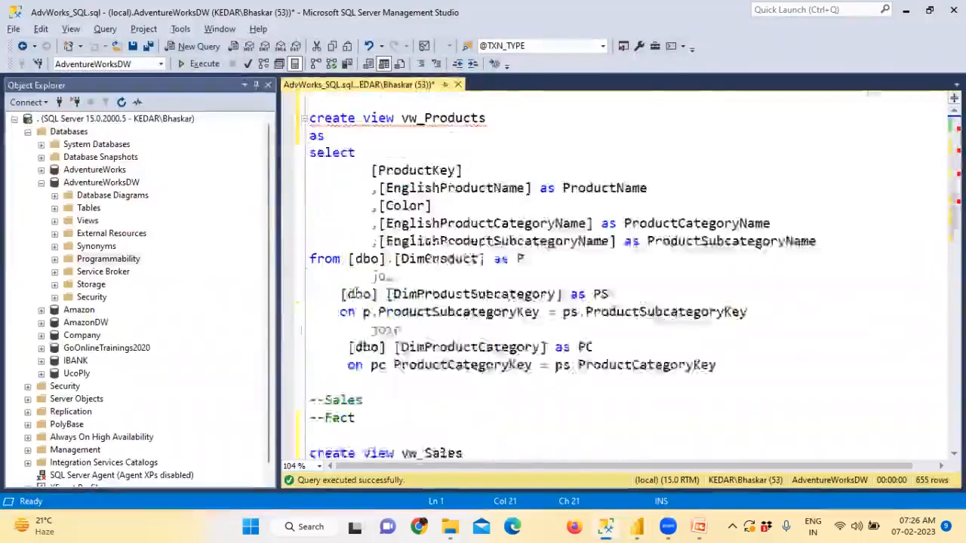
pyautogui.scroll(-5, 356, 293)
pyautogui.scroll(-4, 356, 293)
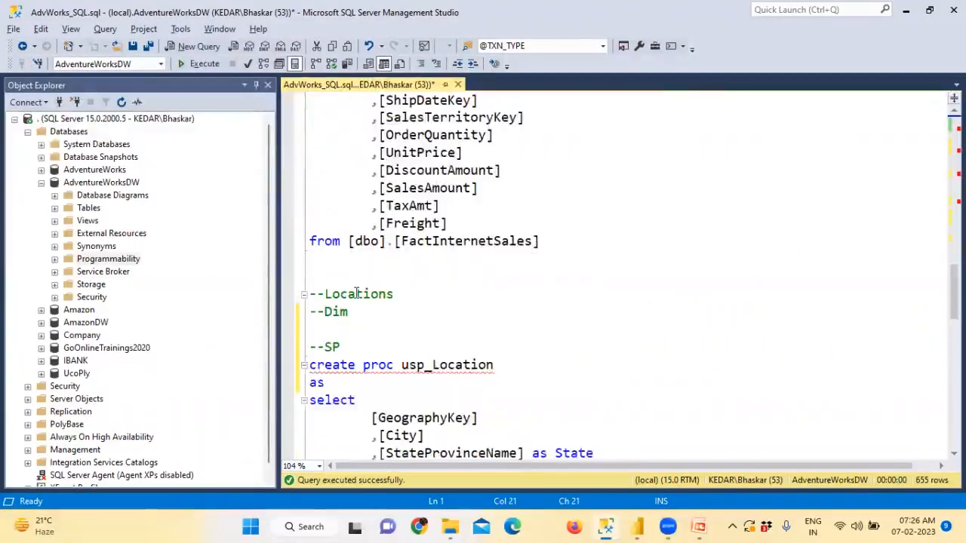
pyautogui.scroll(-5, 356, 292)
pyautogui.doubleClick(431, 382)
pyautogui.scroll(-5, 411, 385)
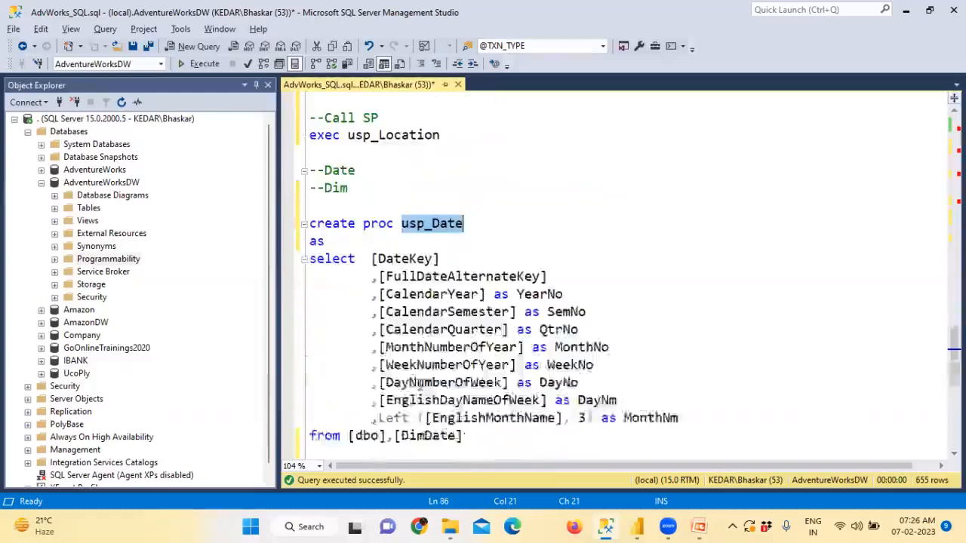
pyautogui.moveTo(408, 385); pyautogui.dragTo(309, 384)
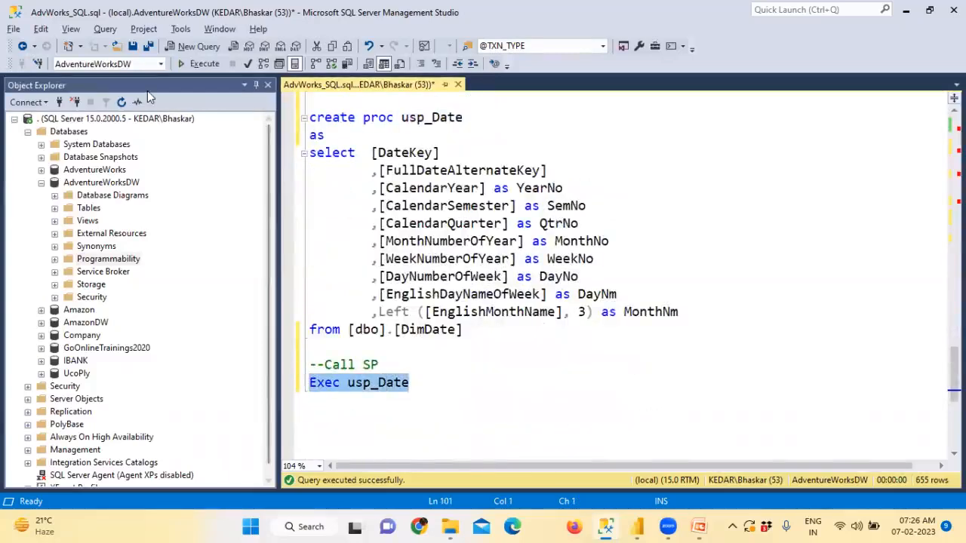
pyautogui.click(194, 63)
pyautogui.scroll(-3, 413, 174)
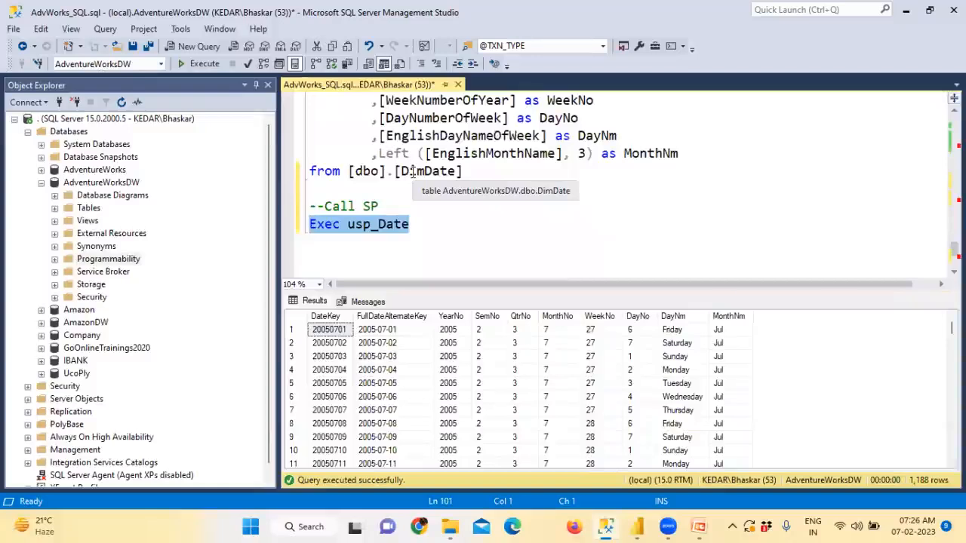
pyautogui.hotkey('alt', 'Tab')
# Step: Connect with the SQL statement 'Exec usp_Date' and accept the date data preview
pyautogui.write('Exec usp_Date')
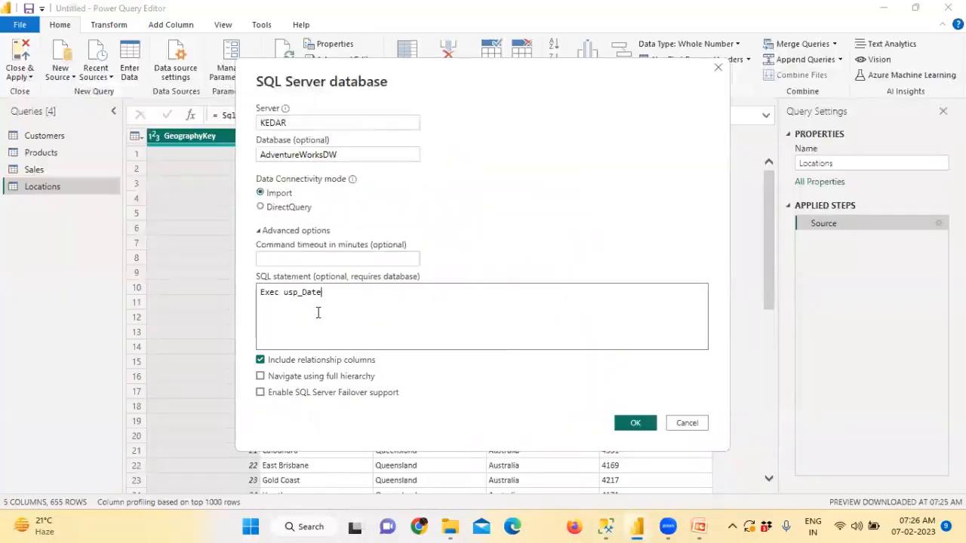
pyautogui.click(632, 424)
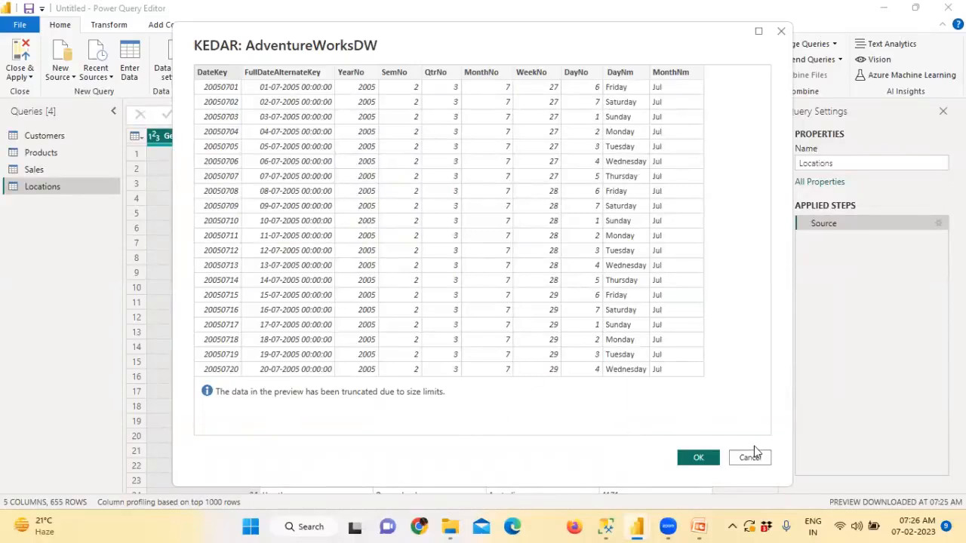
pyautogui.click(698, 457)
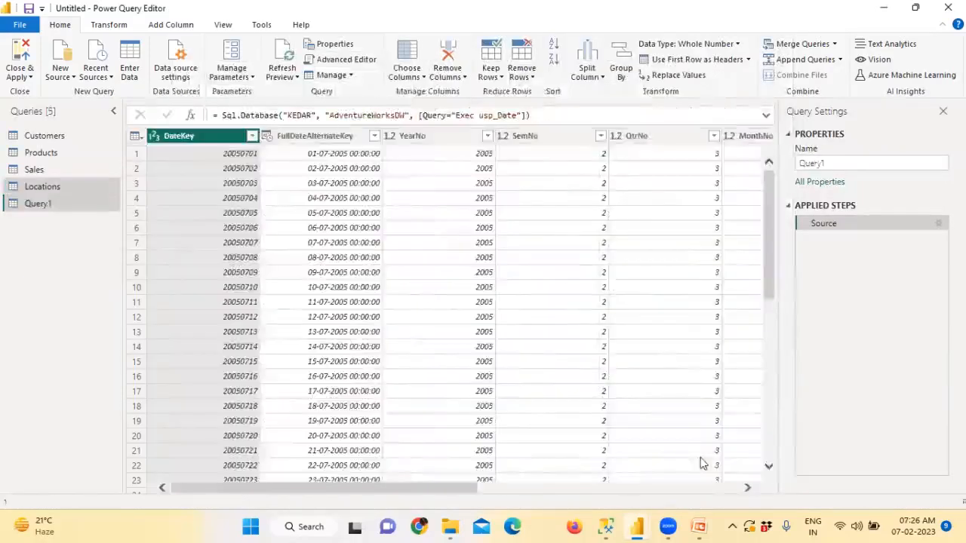
# Step: Rename Query1 to 'Date' and Close & Apply all queries
pyautogui.moveTo(832, 164); pyautogui.dragTo(776, 163)
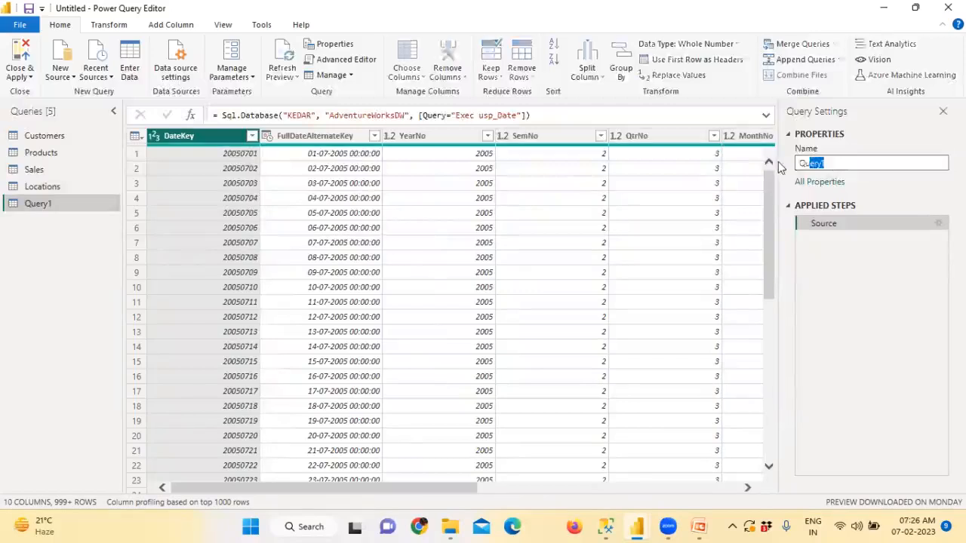
pyautogui.write('Date')
pyautogui.press('Return')
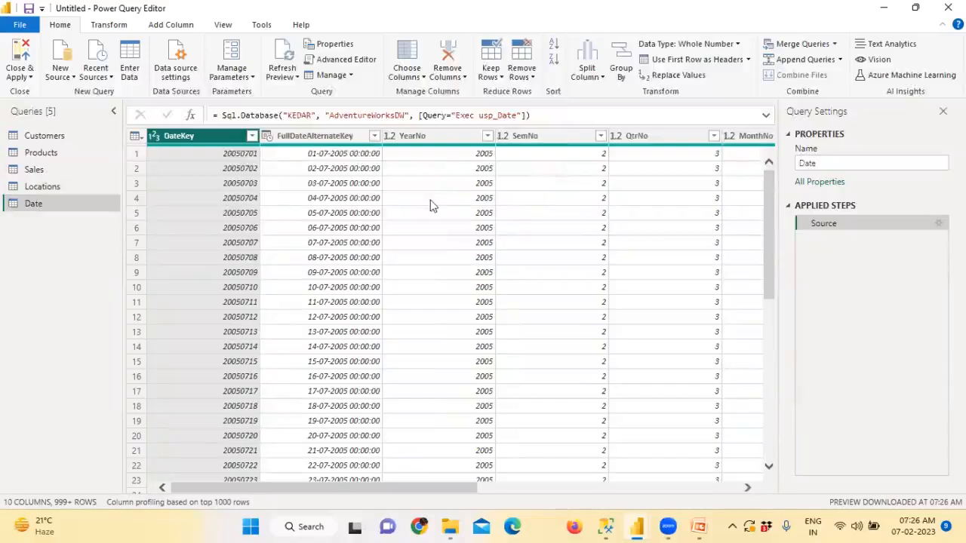
pyautogui.click(22, 57)
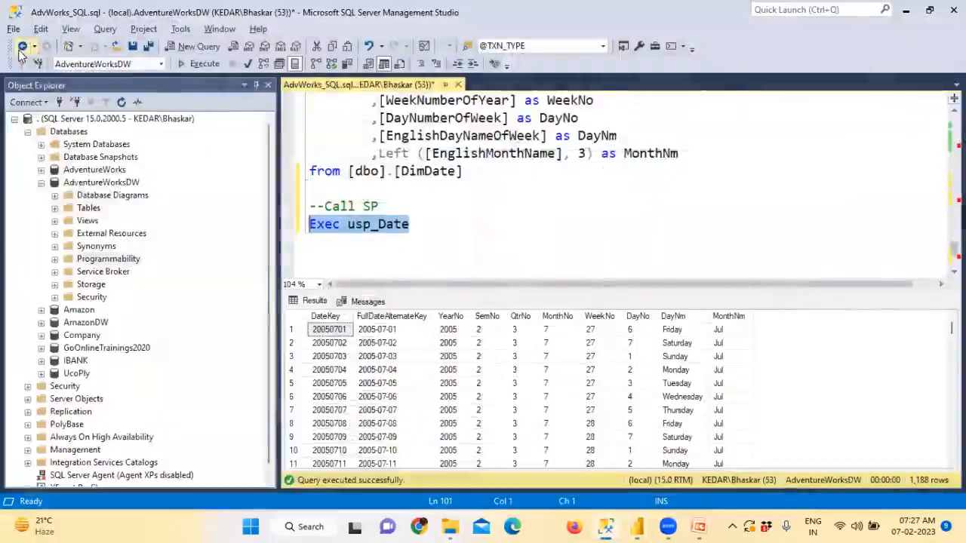
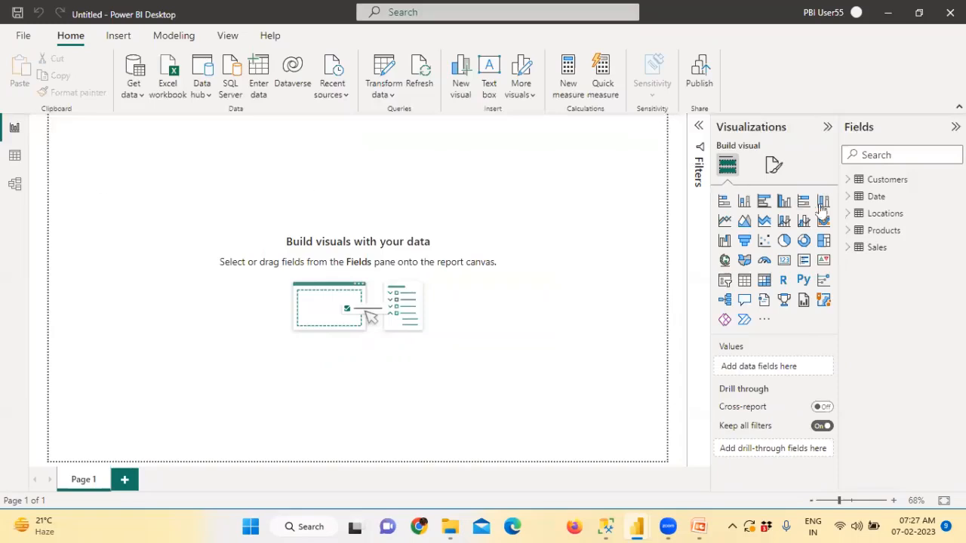
# Step: Switch to Model view and collapse the Properties pane to widen the relationship diagram
pyautogui.click(15, 185)
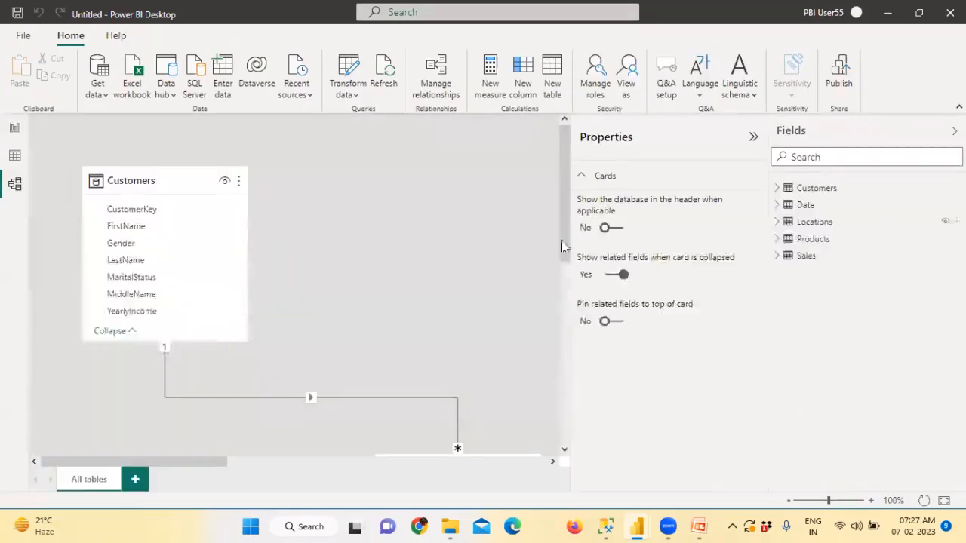
pyautogui.click(753, 139)
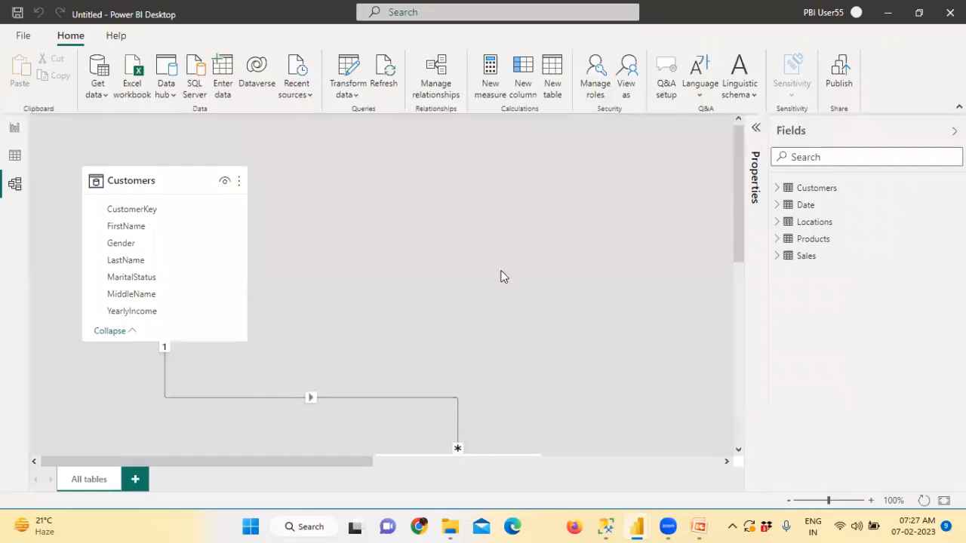
pyautogui.scroll(-3, 504, 277)
pyautogui.scroll(3, 505, 282)
pyautogui.scroll(-3, 279, 276)
pyautogui.scroll(-1, 450, 288)
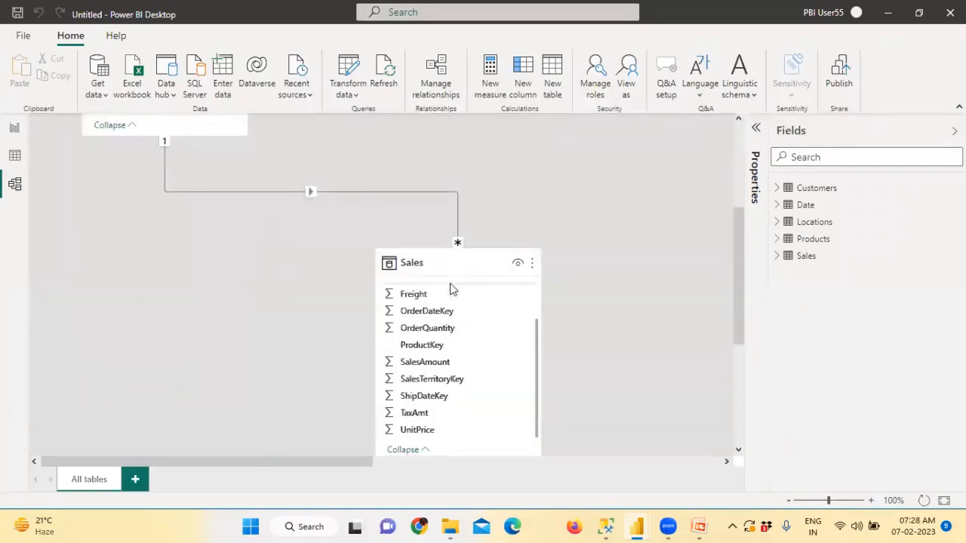
pyautogui.scroll(-3, 632, 324)
# Step: Move the Date table beside Sales and relate Sales OrderDateKey to Date DateKey
pyautogui.moveTo(364, 461); pyautogui.dragTo(537, 463)
pyautogui.scroll(2, 537, 423)
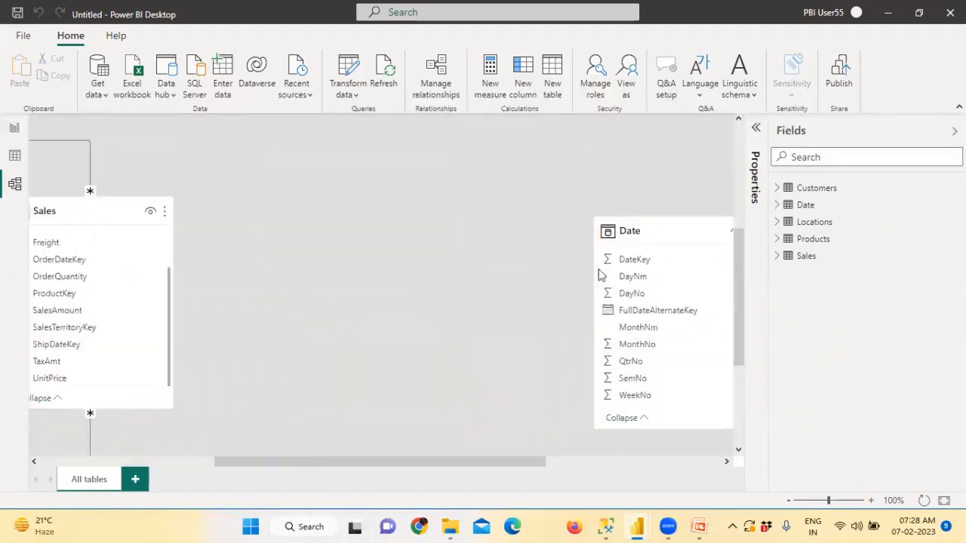
pyautogui.moveTo(630, 230); pyautogui.dragTo(488, 165)
pyautogui.scroll(-1, 518, 332)
pyautogui.scroll(1, 517, 332)
pyautogui.moveTo(235, 465); pyautogui.dragTo(149, 465)
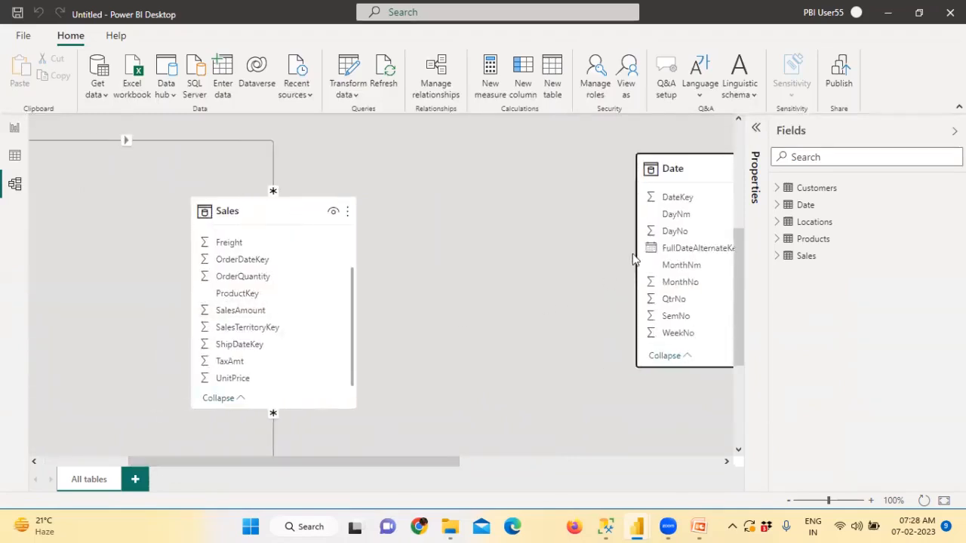
pyautogui.moveTo(656, 169); pyautogui.dragTo(547, 163)
pyautogui.moveTo(258, 260); pyautogui.dragTo(568, 193)
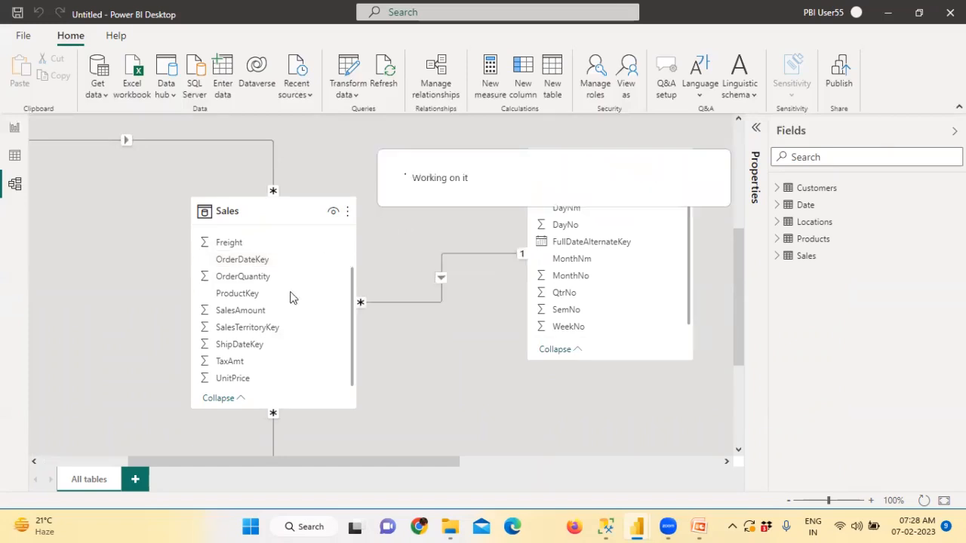
# Step: Relate Sales ShipDateKey and DueDateKey to Date DateKey as extra relationships
pyautogui.click(268, 345)
pyautogui.moveTo(269, 351); pyautogui.dragTo(574, 198)
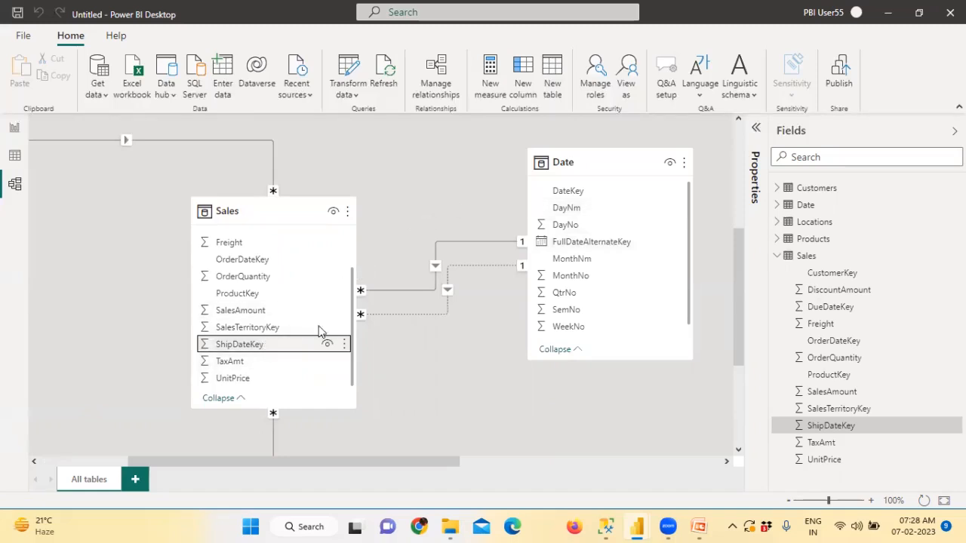
pyautogui.scroll(-1, 295, 361)
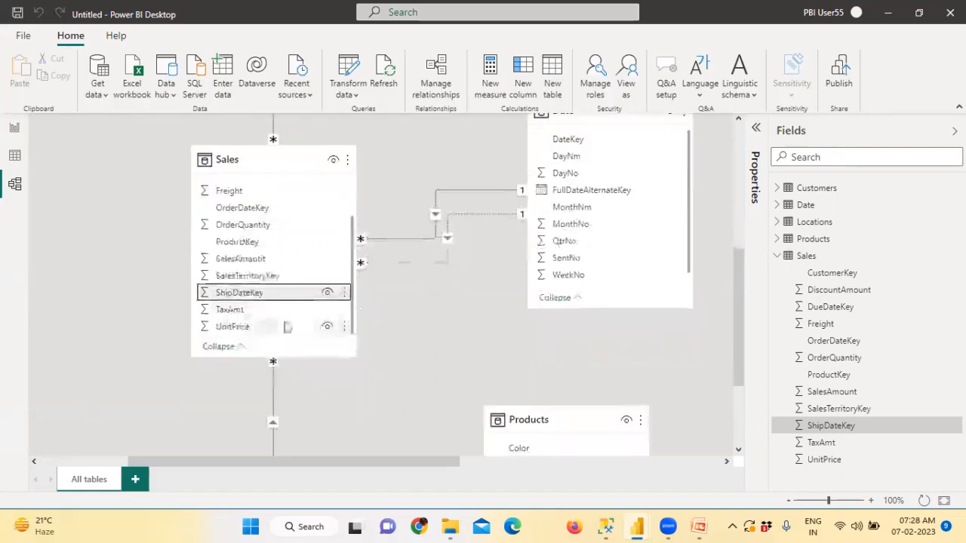
pyautogui.scroll(2, 308, 290)
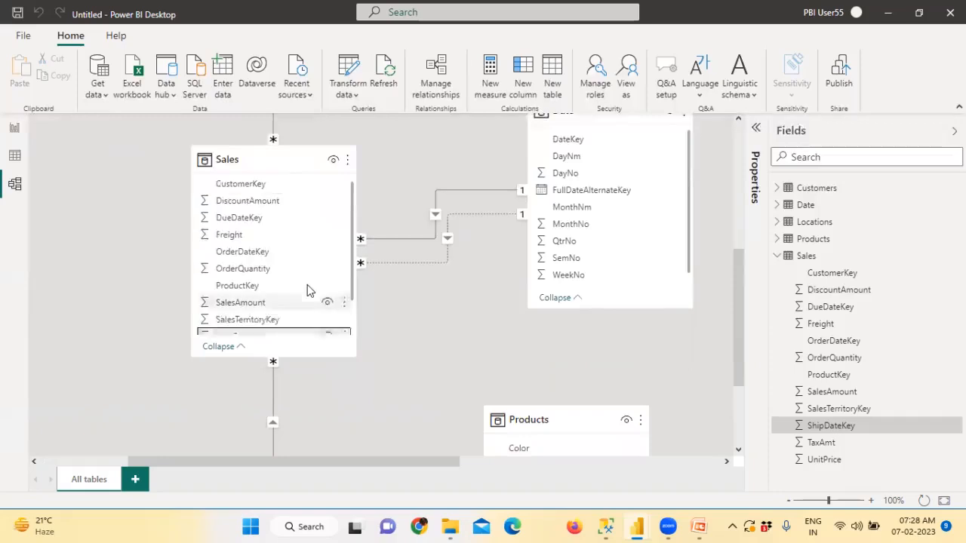
pyautogui.moveTo(257, 223); pyautogui.dragTo(593, 145)
# Step: Place the Locations table next to Sales and relate SalesTerritoryKey to Locations
pyautogui.scroll(1, 584, 226)
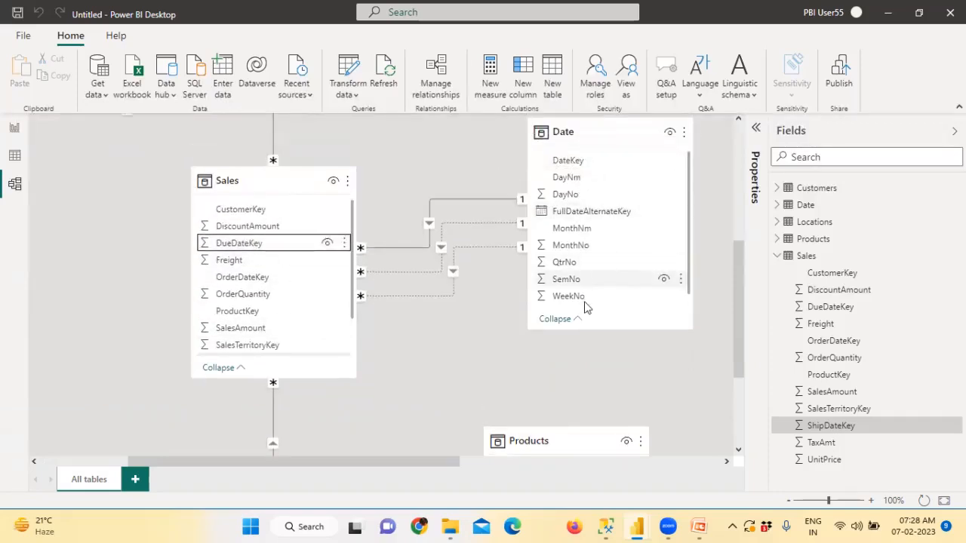
pyautogui.scroll(-3, 586, 321)
pyautogui.moveTo(448, 462); pyautogui.dragTo(662, 433)
pyautogui.scroll(2, 632, 406)
pyautogui.moveTo(619, 173); pyautogui.dragTo(458, 237)
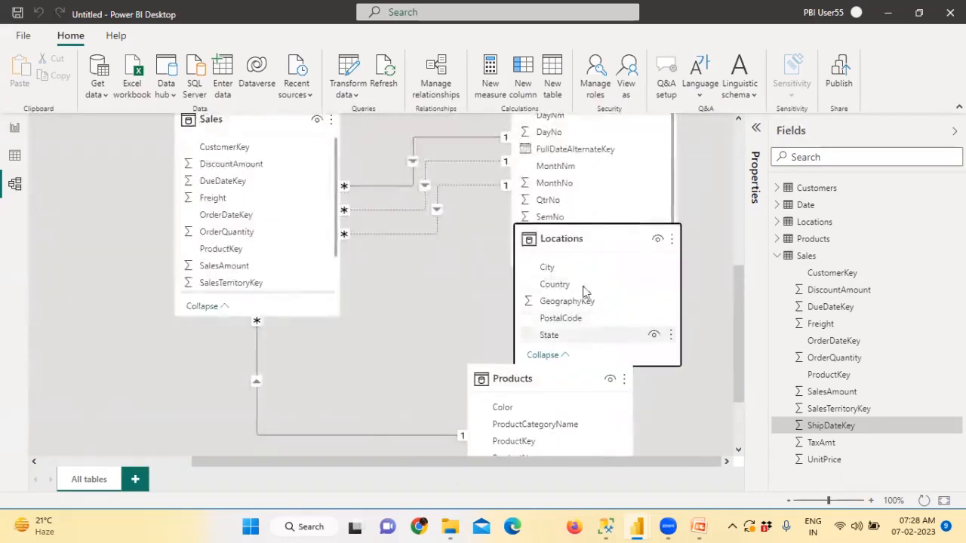
pyautogui.moveTo(601, 237); pyautogui.dragTo(289, 350)
pyautogui.scroll(1, 328, 366)
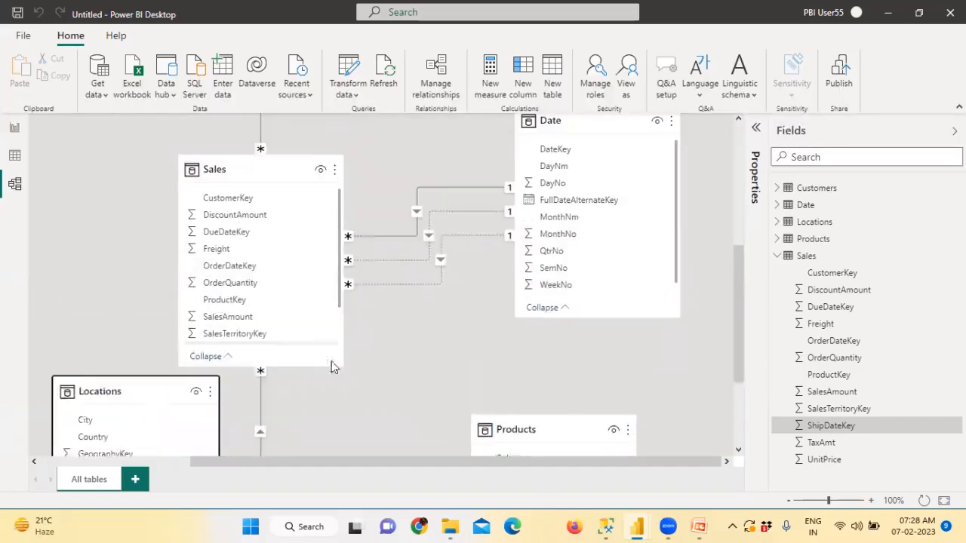
pyautogui.scroll(-2, 325, 381)
pyautogui.moveTo(168, 296); pyautogui.dragTo(164, 311)
pyautogui.moveTo(236, 234); pyautogui.dragTo(125, 377)
# Step: Scroll through the model diagram to bring the Customers table and its Sales link back into view
pyautogui.scroll(3, 231, 315)
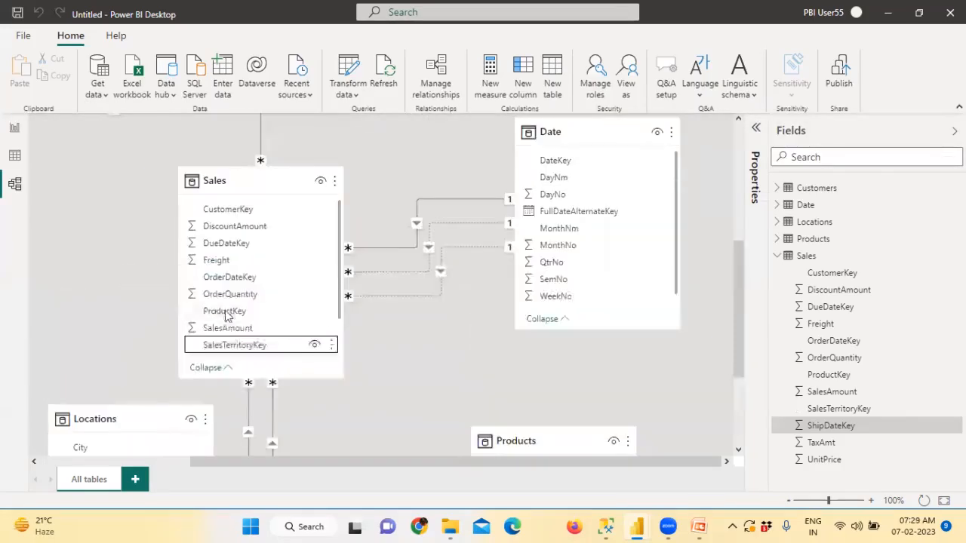
pyautogui.scroll(-3, 266, 383)
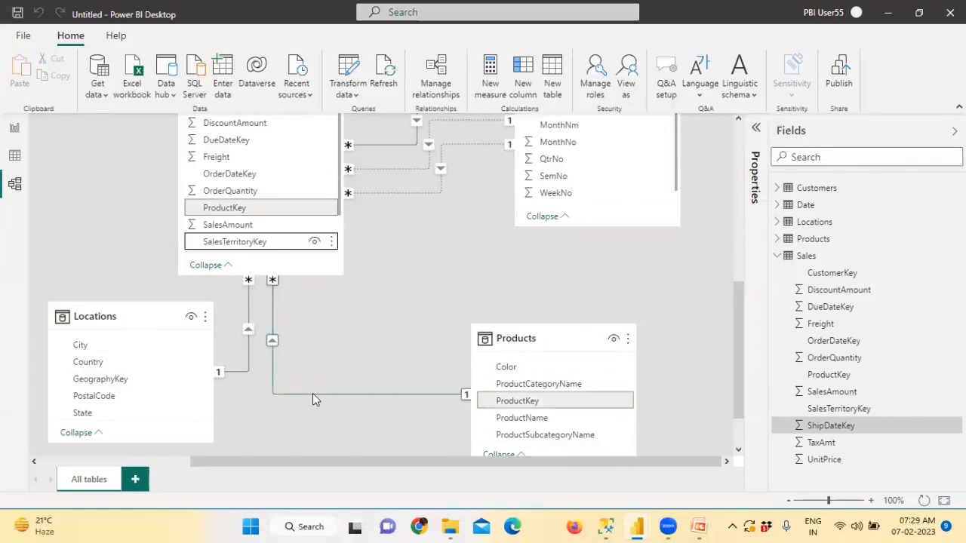
pyautogui.scroll(3, 312, 393)
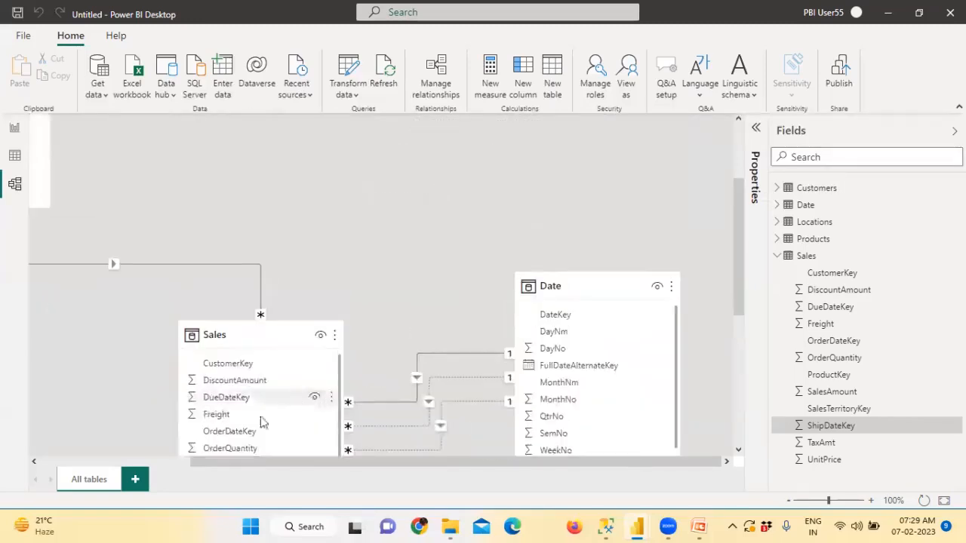
pyautogui.click(150, 461)
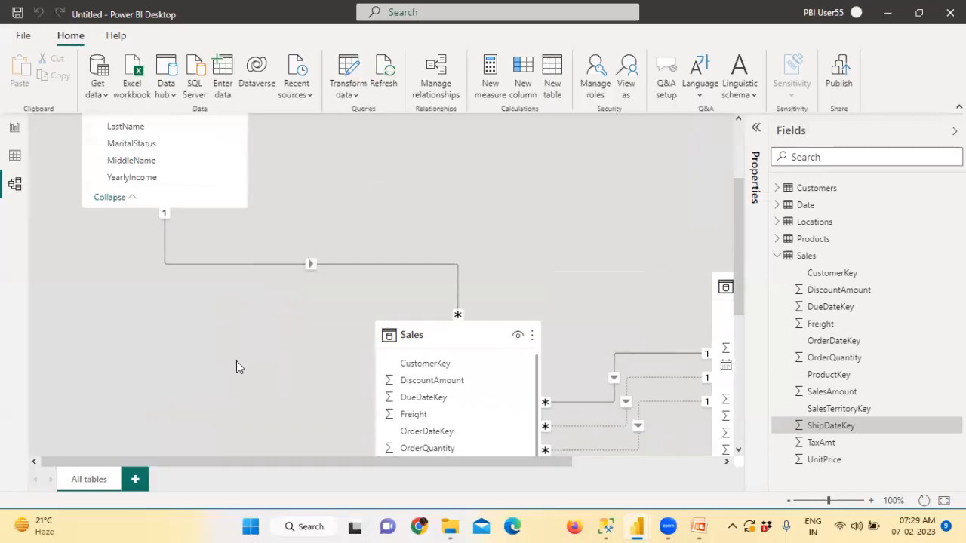
pyautogui.scroll(-2, 236, 364)
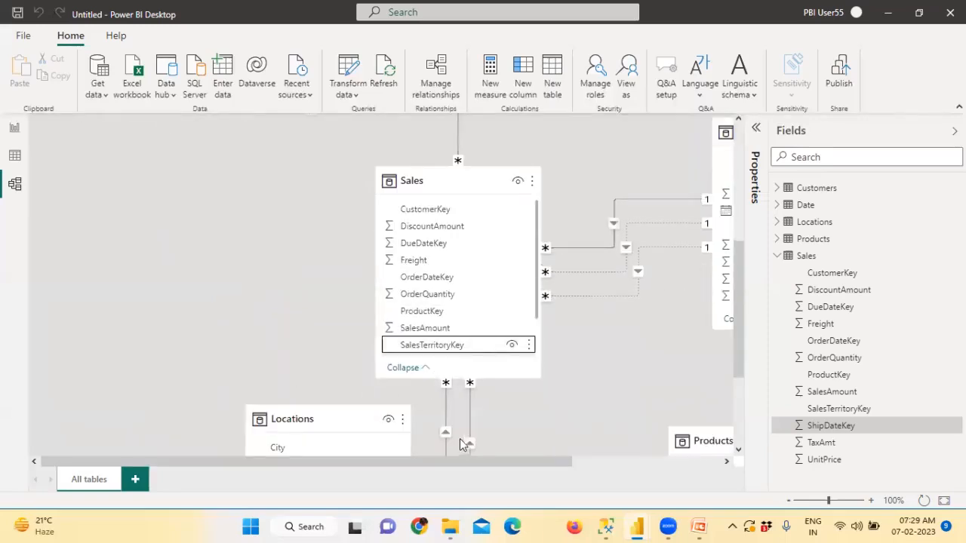
pyautogui.scroll(-2, 460, 438)
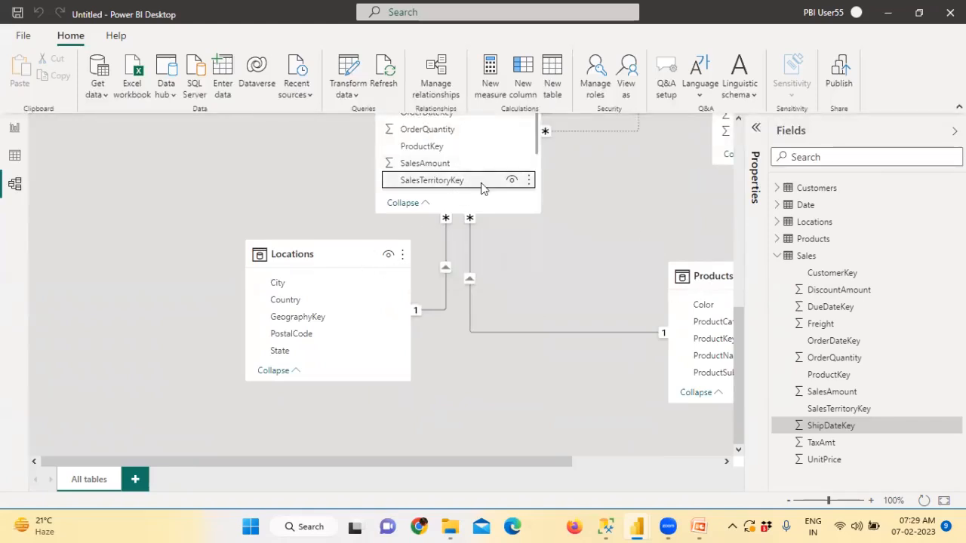
pyautogui.scroll(3, 579, 310)
pyautogui.scroll(2, 579, 309)
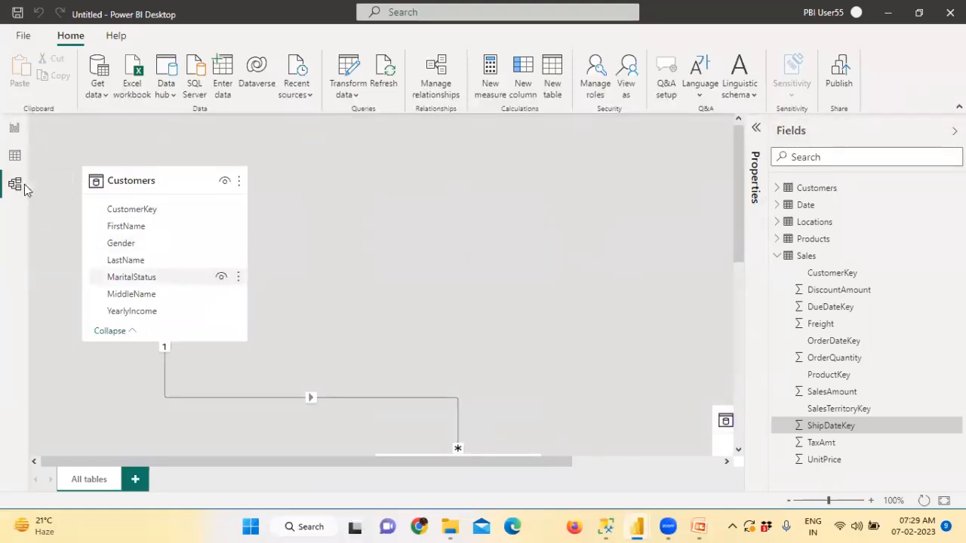
# Step: Open Data view and inspect the Customers table's rows and columns
pyautogui.click(13, 157)
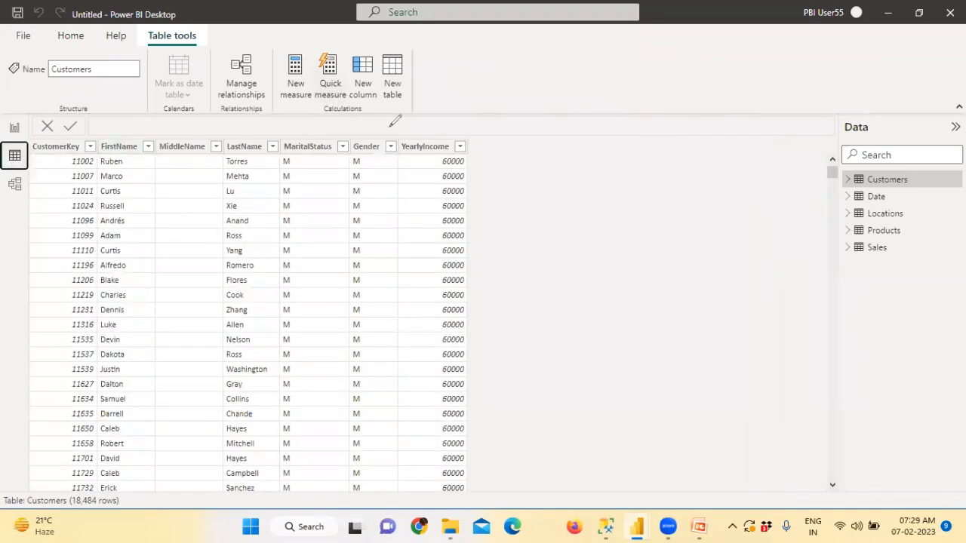
pyautogui.moveTo(381, 110)
pyautogui.mouseDown()
pyautogui.moveTo(313, 94)
pyautogui.moveTo(360, 121)
pyautogui.mouseUp()
pyautogui.moveTo(2, 194)
pyautogui.mouseDown()
pyautogui.moveTo(30, 200)
pyautogui.moveTo(9, 175)
pyautogui.moveTo(7, 198)
pyautogui.moveTo(71, 223)
pyautogui.moveTo(61, 232)
pyautogui.mouseUp()
pyautogui.moveTo(89, 232)
pyautogui.mouseDown()
pyautogui.moveTo(88, 218)
pyautogui.moveTo(130, 235)
pyautogui.mouseUp()
pyautogui.moveTo(8, 163)
pyautogui.mouseDown()
pyautogui.moveTo(57, 155)
pyautogui.moveTo(113, 172)
pyautogui.moveTo(141, 154)
pyautogui.moveTo(128, 155)
pyautogui.moveTo(142, 166)
pyautogui.mouseUp()
pyautogui.moveTo(142, 146); pyautogui.dragTo(171, 161)
pyautogui.moveTo(81, 197)
pyautogui.mouseDown()
pyautogui.moveTo(186, 191)
pyautogui.moveTo(126, 201)
pyautogui.mouseUp()
pyautogui.moveTo(166, 177)
pyautogui.mouseDown()
pyautogui.moveTo(209, 249)
pyautogui.moveTo(397, 263)
pyautogui.moveTo(399, 274)
pyautogui.moveTo(557, 229)
pyautogui.mouseUp()
pyautogui.moveTo(624, 214)
pyautogui.mouseDown()
pyautogui.moveTo(637, 209)
pyautogui.moveTo(636, 242)
pyautogui.moveTo(682, 242)
pyautogui.mouseUp()
pyautogui.moveTo(702, 185)
pyautogui.mouseDown()
pyautogui.moveTo(714, 256)
pyautogui.moveTo(731, 228)
pyautogui.mouseUp()
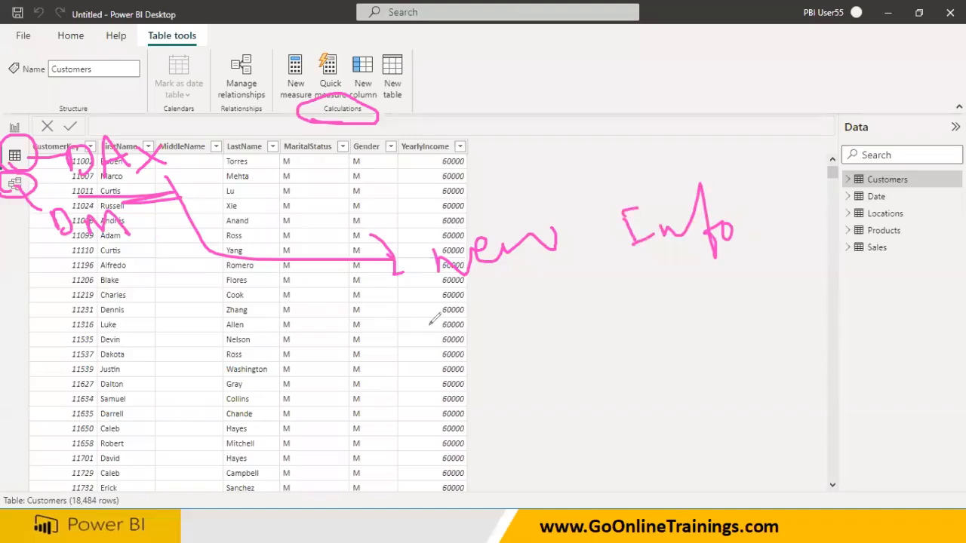
pyautogui.moveTo(428, 324); pyautogui.dragTo(640, 293)
pyautogui.moveTo(110, 181)
pyautogui.mouseDown()
pyautogui.moveTo(507, 162)
pyautogui.moveTo(46, 125)
pyautogui.moveTo(124, 192)
pyautogui.mouseUp()
pyautogui.moveTo(553, 277); pyautogui.dragTo(679, 273)
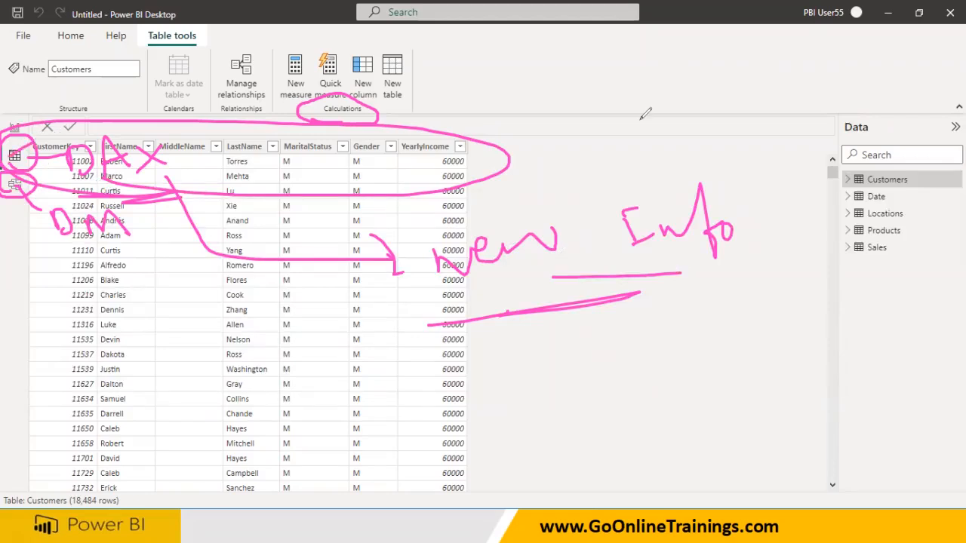
pyautogui.press('Escape')
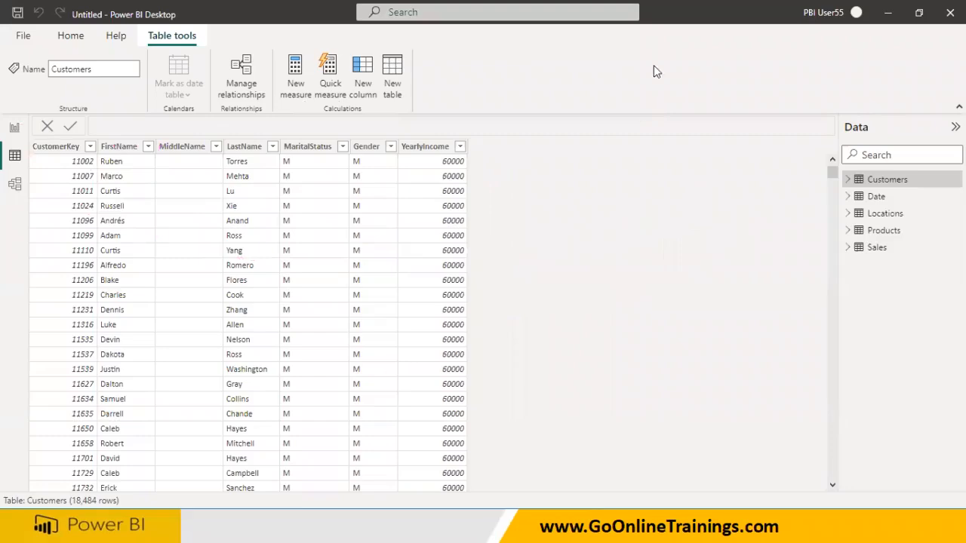
# Step: Cycle through Report, Data and Model views, ending on the empty report page
pyautogui.click(14, 128)
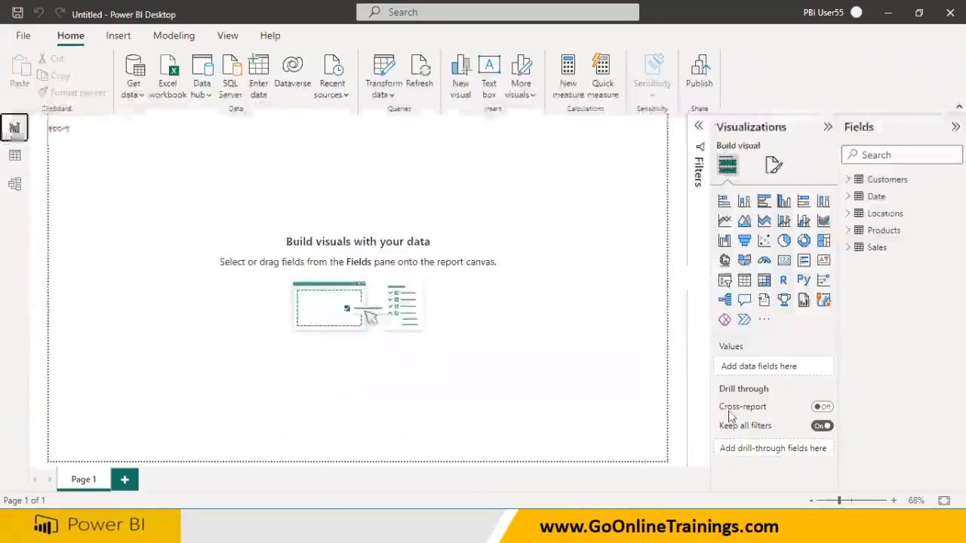
pyautogui.click(14, 155)
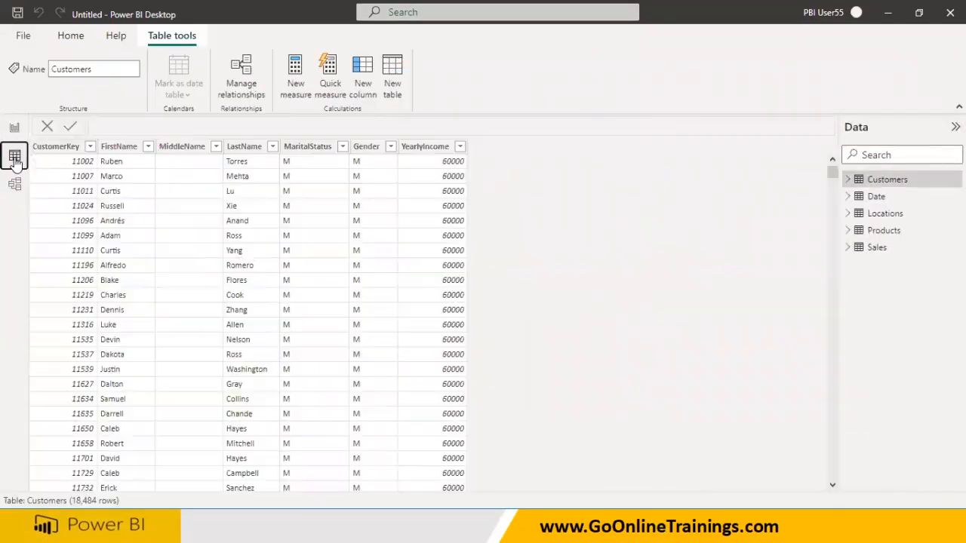
pyautogui.click(15, 186)
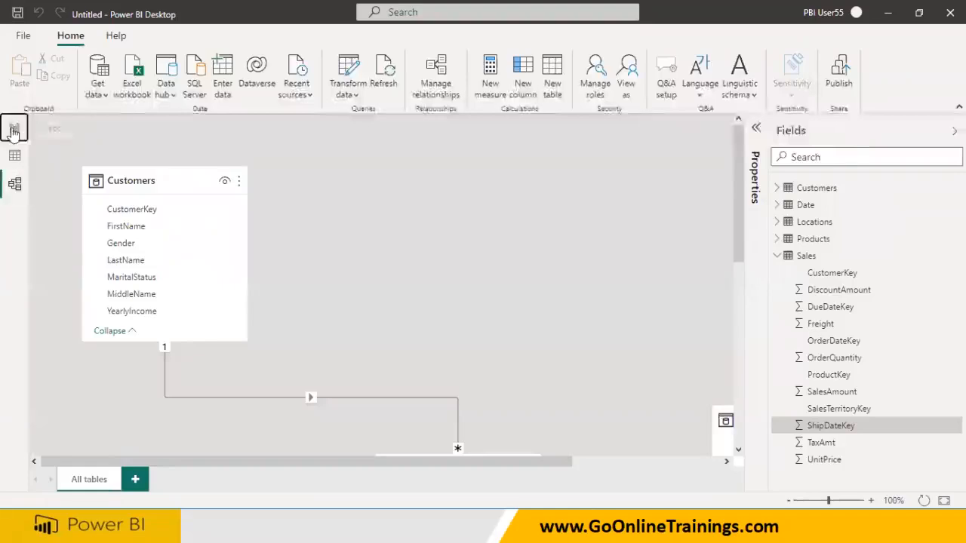
pyautogui.click(15, 128)
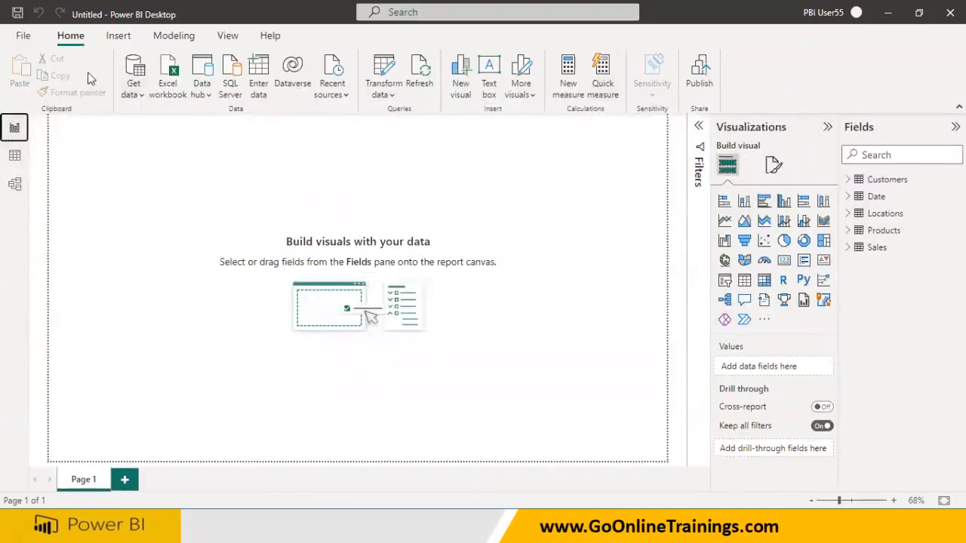
# Step: Open Save As and fill the file name from the existing dataset file name
pyautogui.click(20, 39)
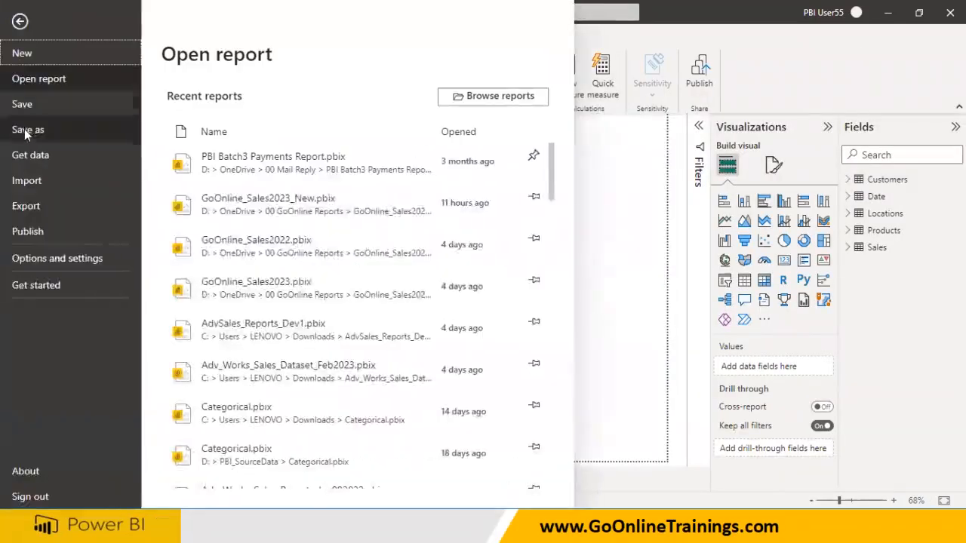
pyautogui.click(27, 132)
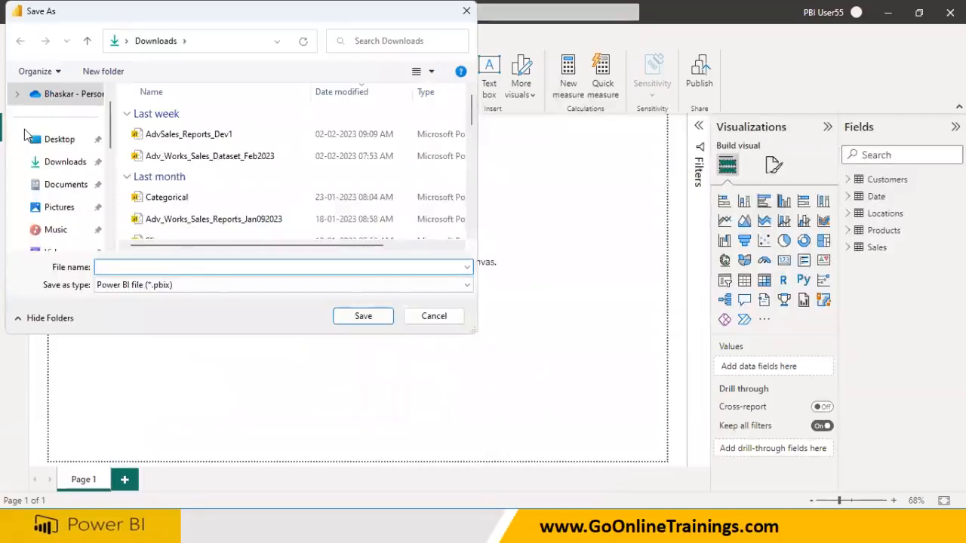
pyautogui.write('Adv')
pyautogui.press('BackSpace')
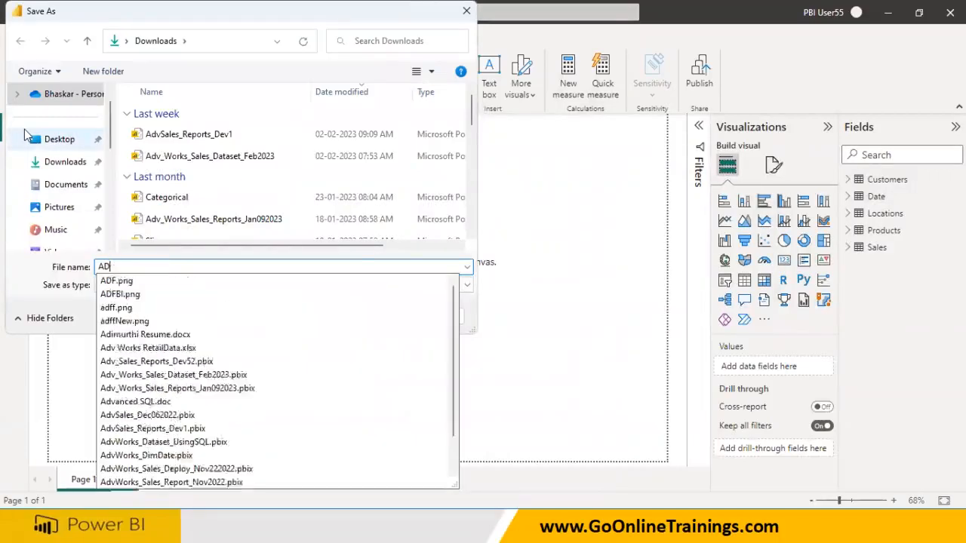
pyautogui.write('v')
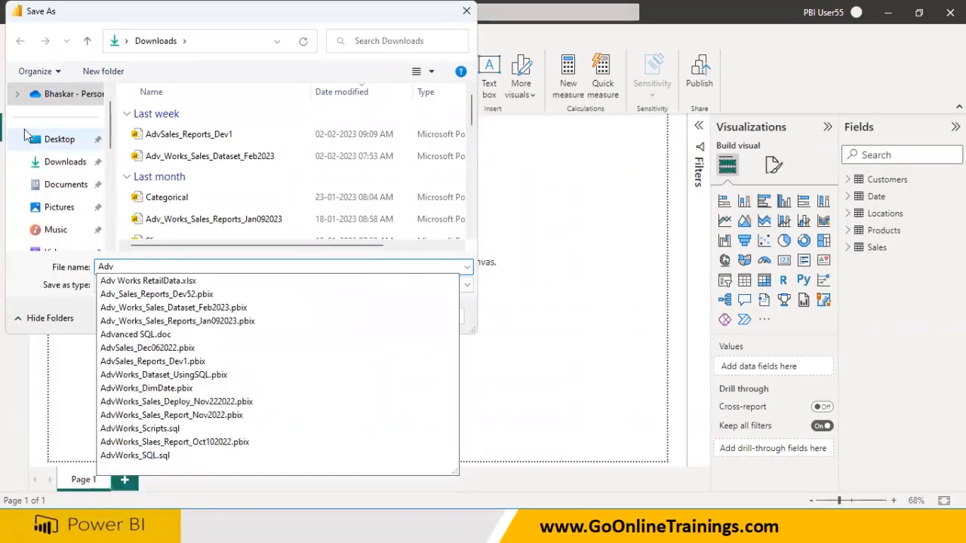
pyautogui.write('_Works')
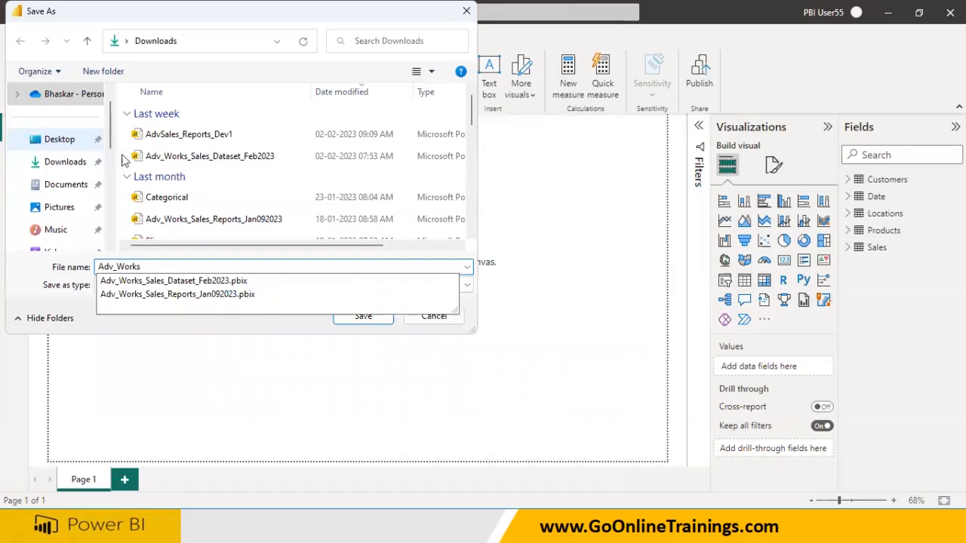
pyautogui.click(194, 282)
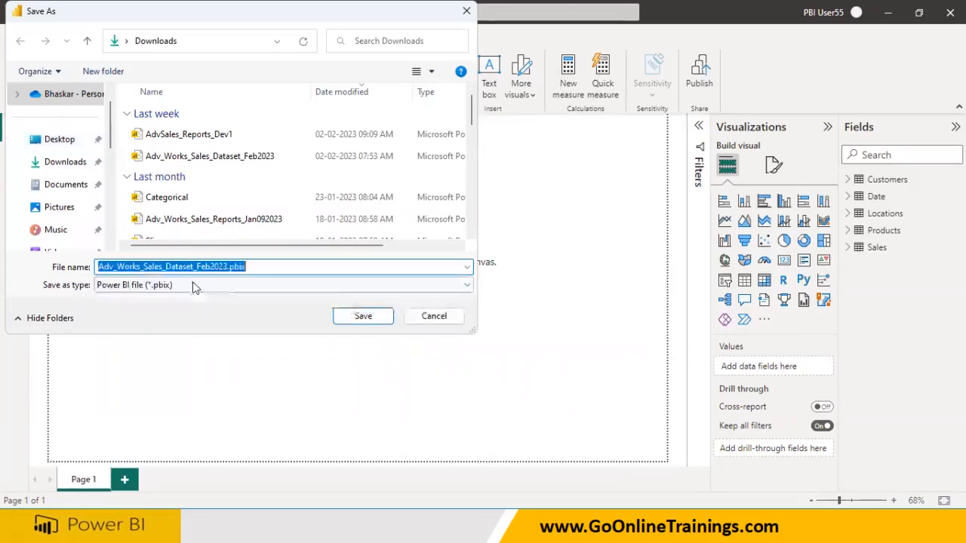
pyautogui.click(194, 285)
pyautogui.click(198, 265)
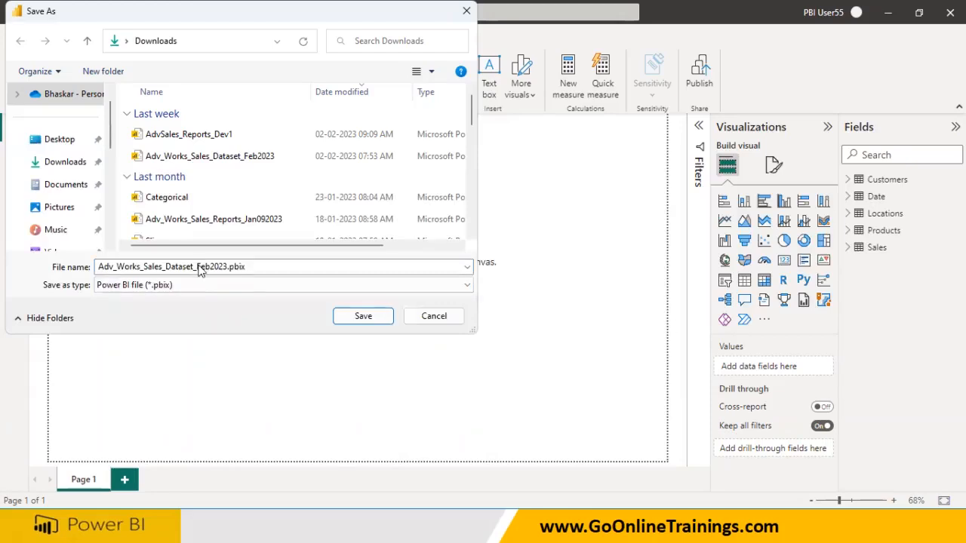
# Step: Edit the name to Adv_Works_Sales_SQL_Dataset_Feb072023 by inserting '07' and 'SQL_'
pyautogui.press('super')
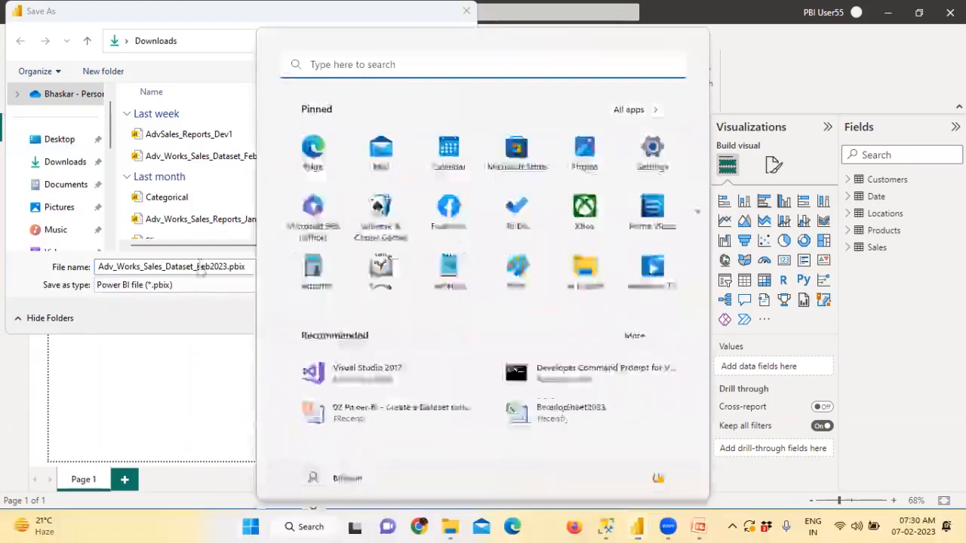
pyautogui.press('super')
pyautogui.press('super')
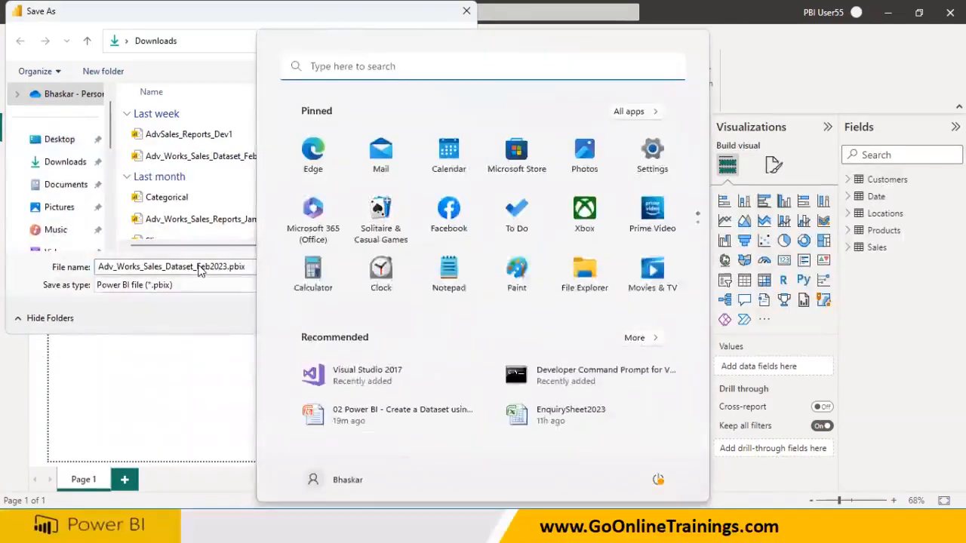
pyautogui.press('super')
pyautogui.doubleClick(200, 267)
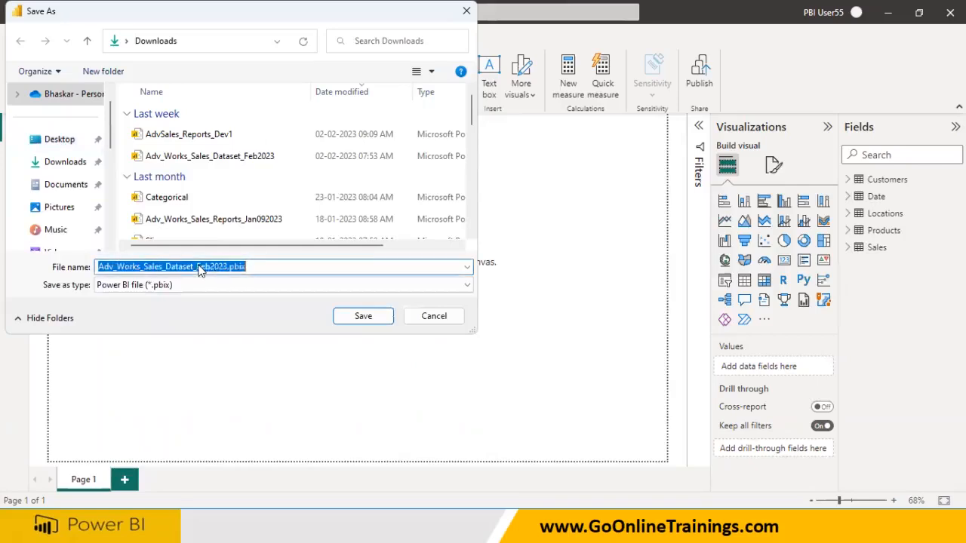
pyautogui.click(209, 266)
pyautogui.write('07')
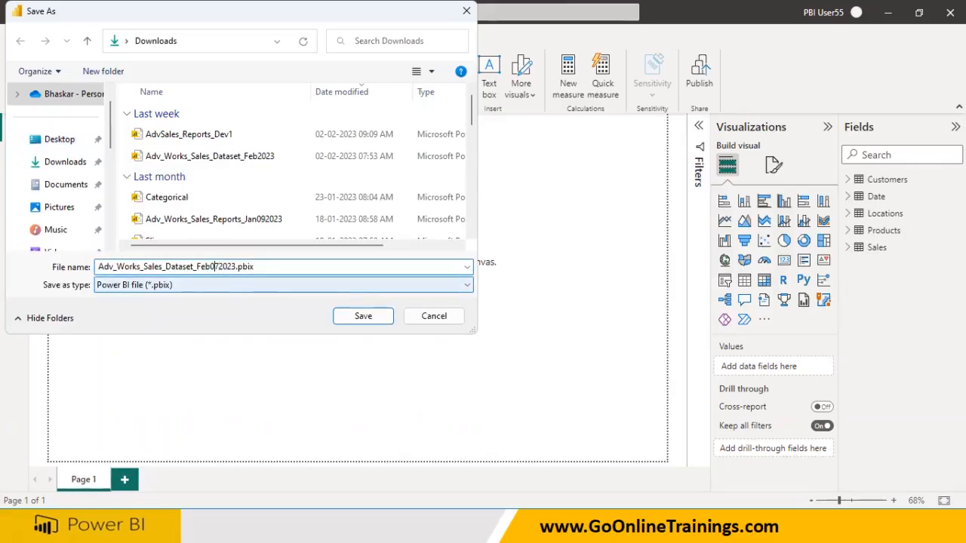
pyautogui.press('Left')
pyautogui.press('Left')
pyautogui.press('Left')
pyautogui.press('Left')
pyautogui.press('Left')
pyautogui.press('Left')
pyautogui.press('Left')
pyautogui.press('Left')
pyautogui.write('SQL_')
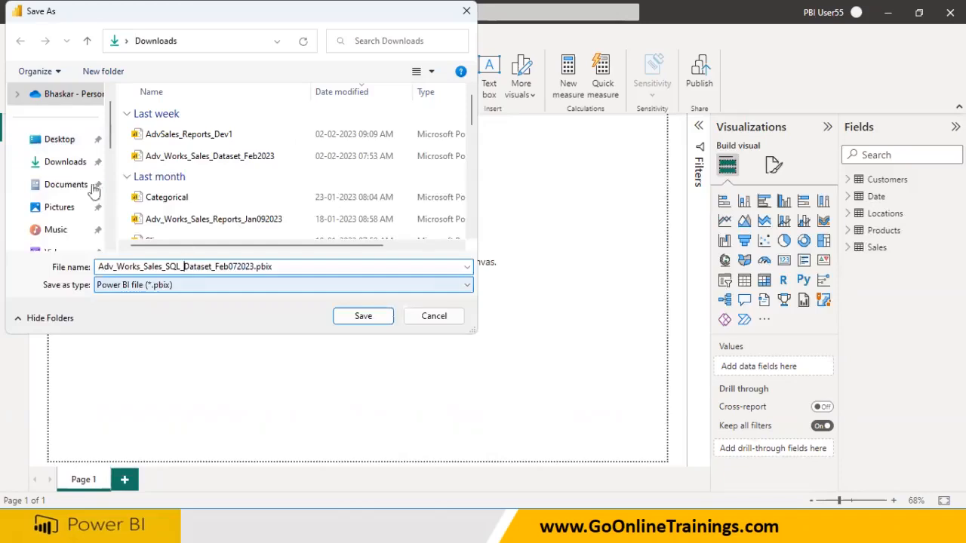
# Step: Save the report as Adv_Works_Sales_SQL_Dataset_Feb072023.pbix in Downloads
pyautogui.click(66, 164)
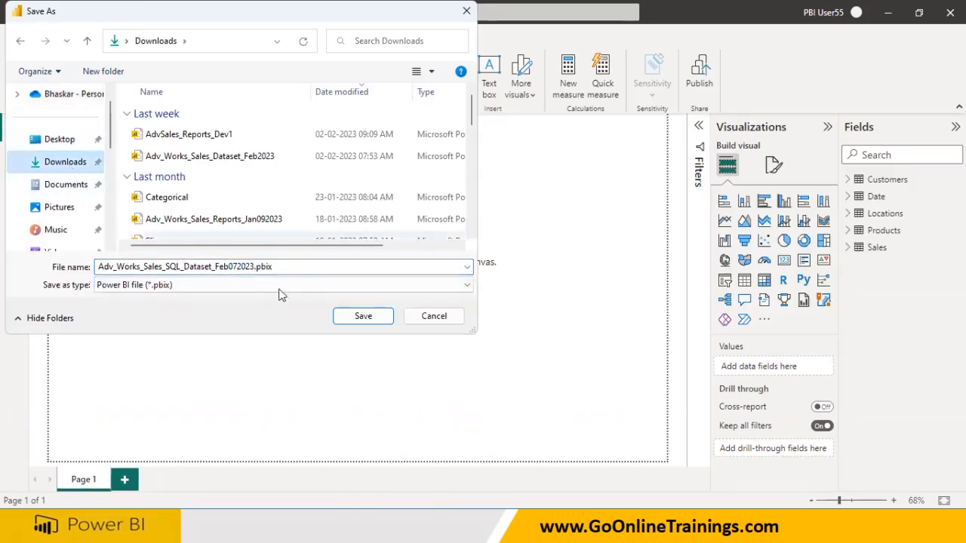
pyautogui.click(364, 317)
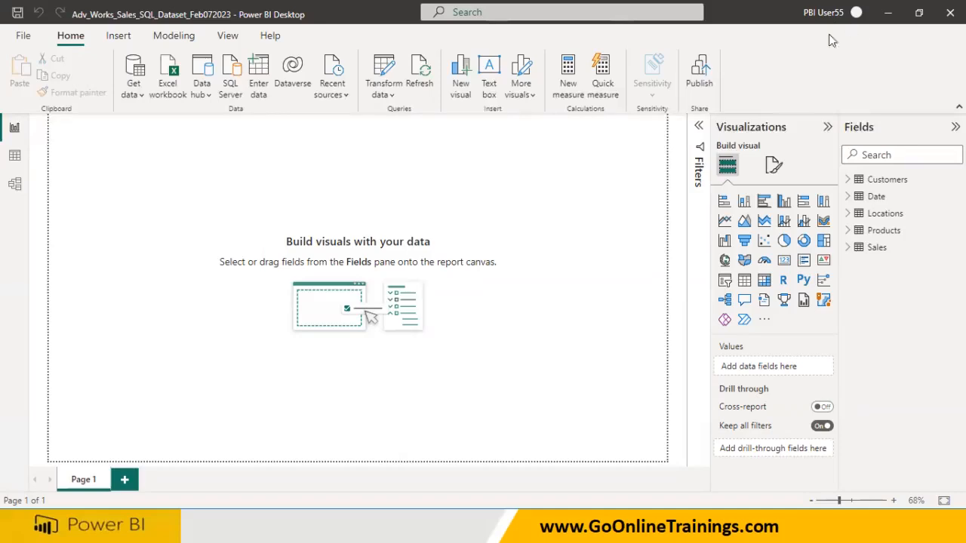
pyautogui.press('super')
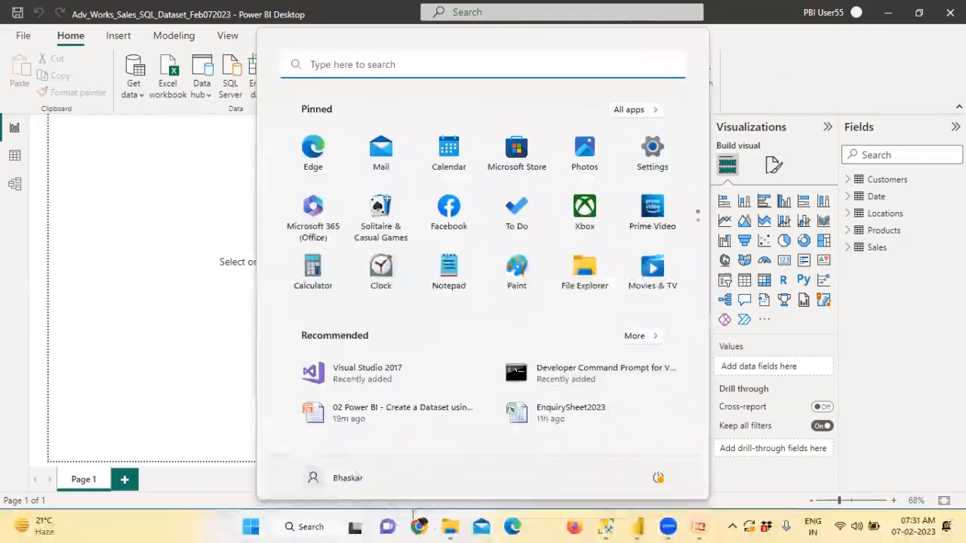
# Step: Launch Chrome and reach the Power BI Sign in page via a Google search for app.powerbi login
pyautogui.click(421, 532)
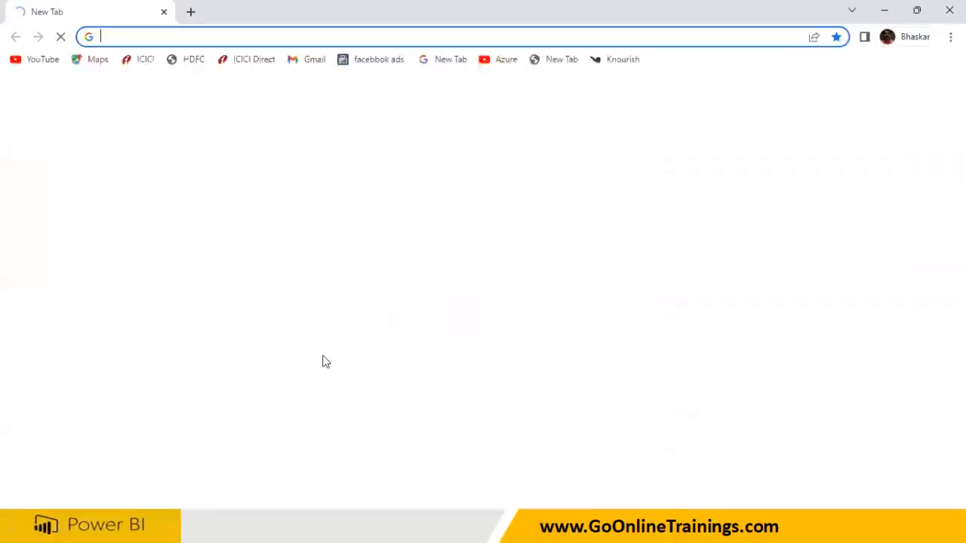
pyautogui.write('app')
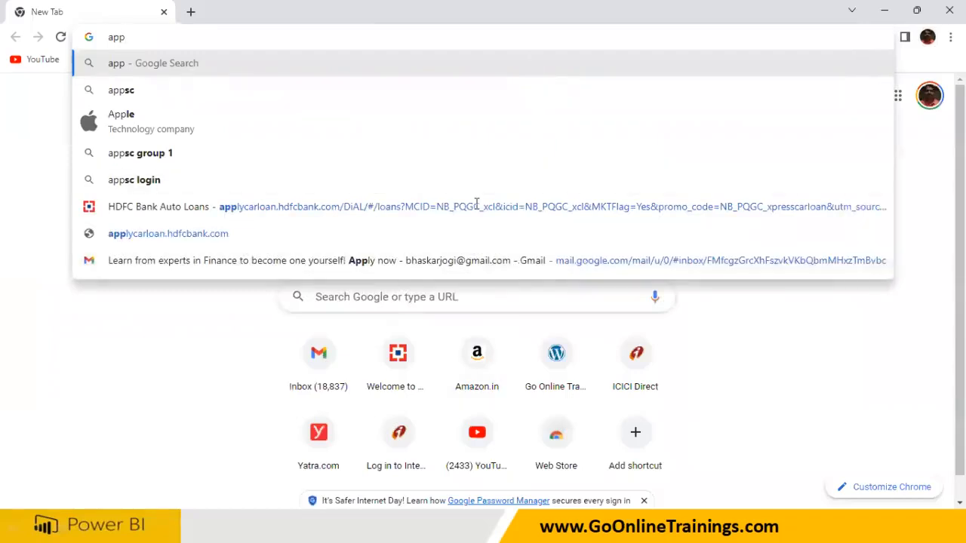
pyautogui.click(136, 37)
pyautogui.write('.po')
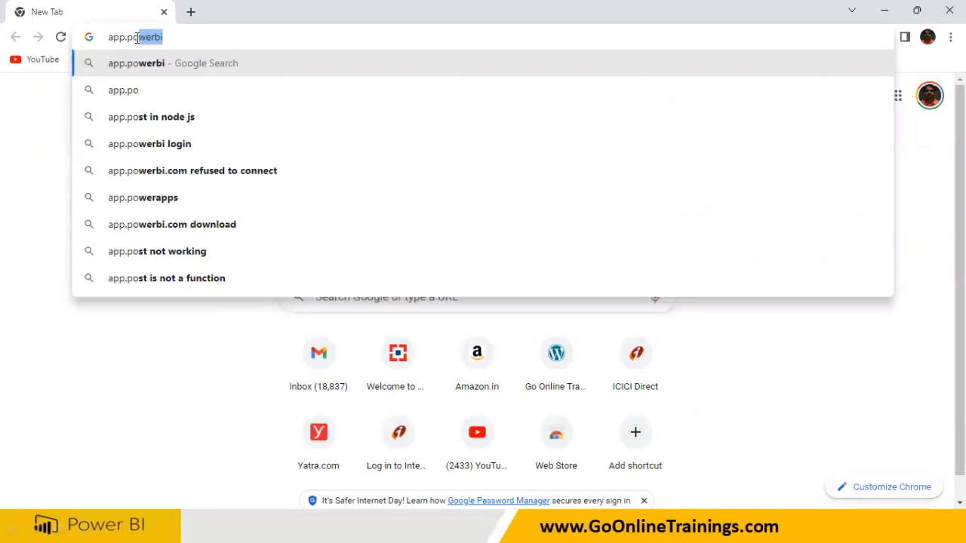
pyautogui.click(143, 147)
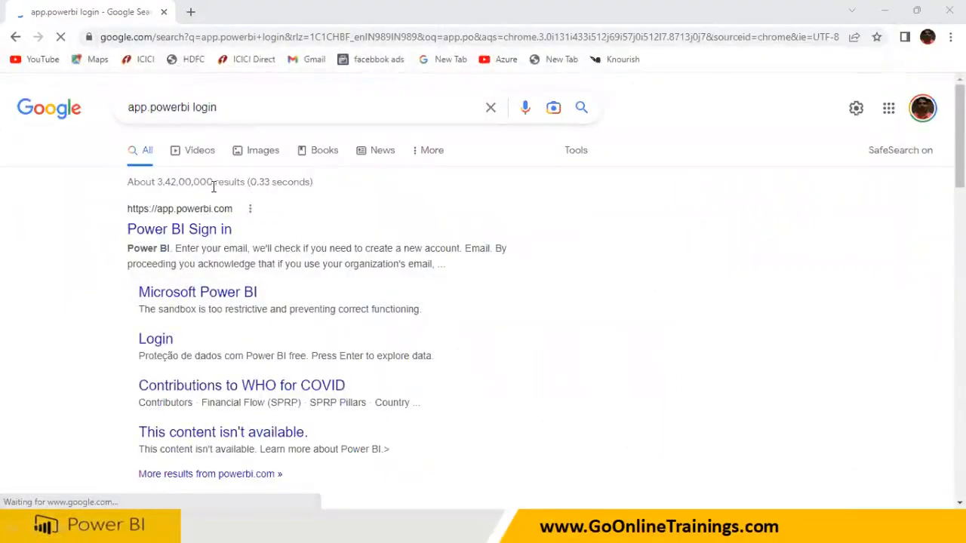
pyautogui.click(202, 235)
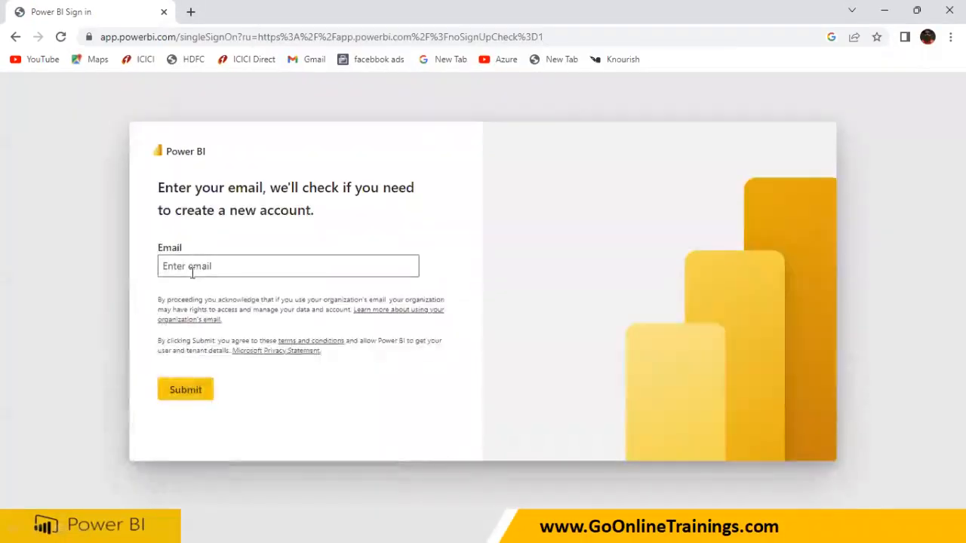
# Step: Sign in with the work account's email and password to reach the Power BI Home page
pyautogui.click(193, 270)
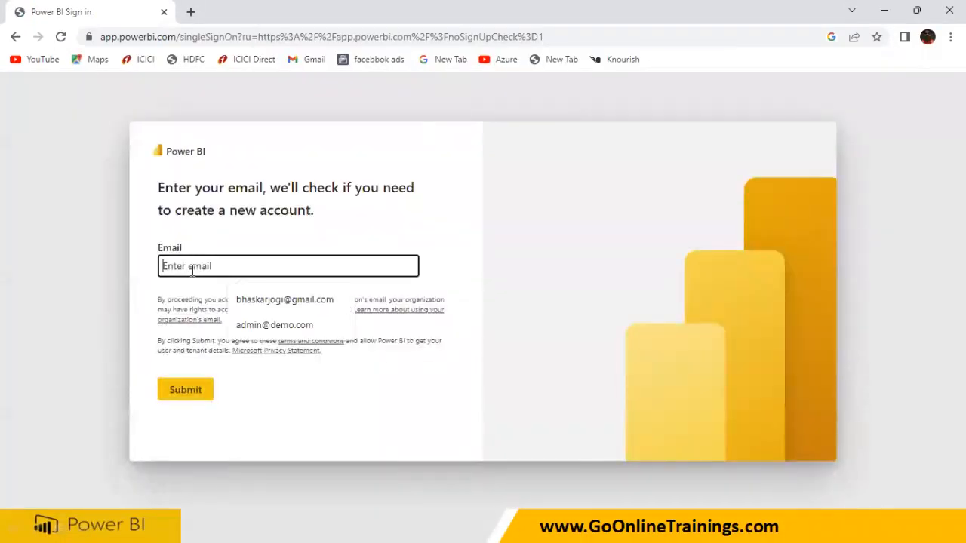
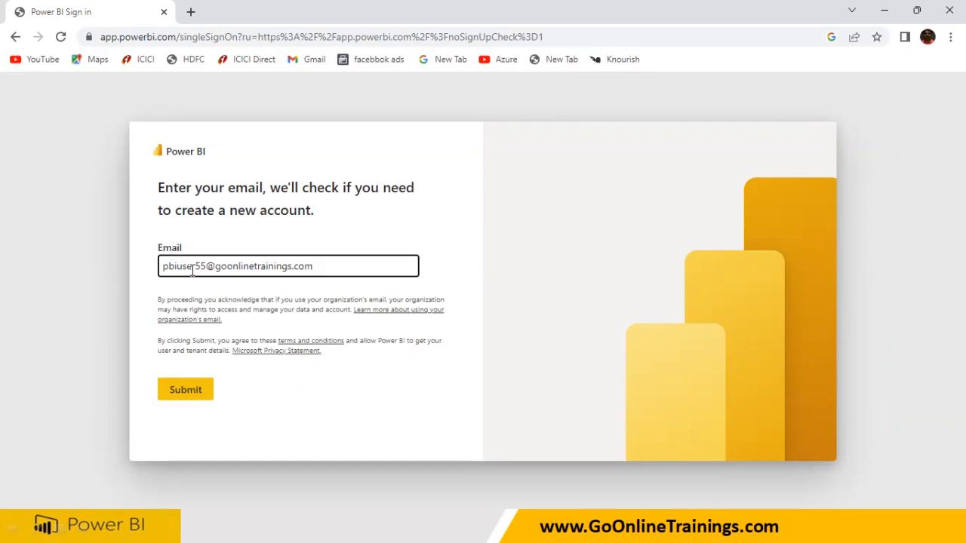
pyautogui.click(186, 399)
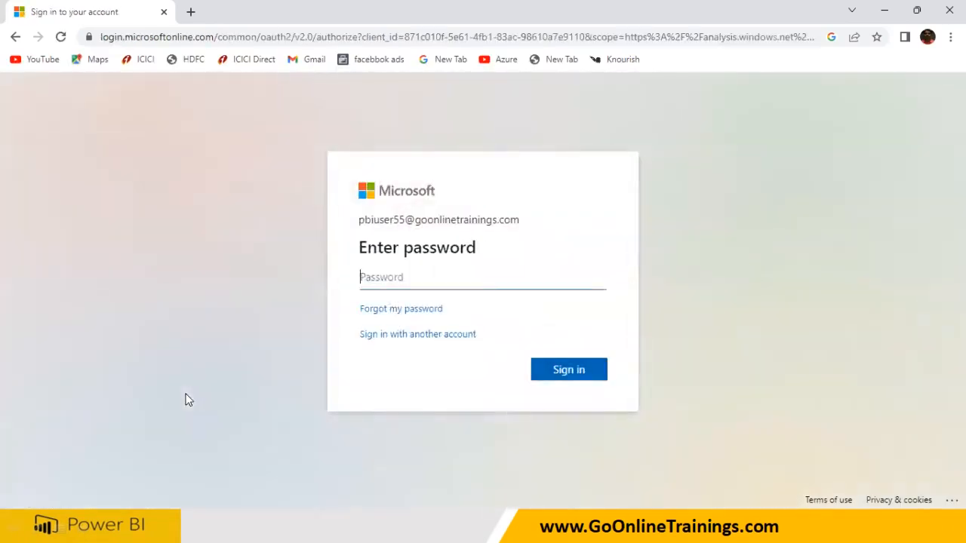
pyautogui.write('••••••••')
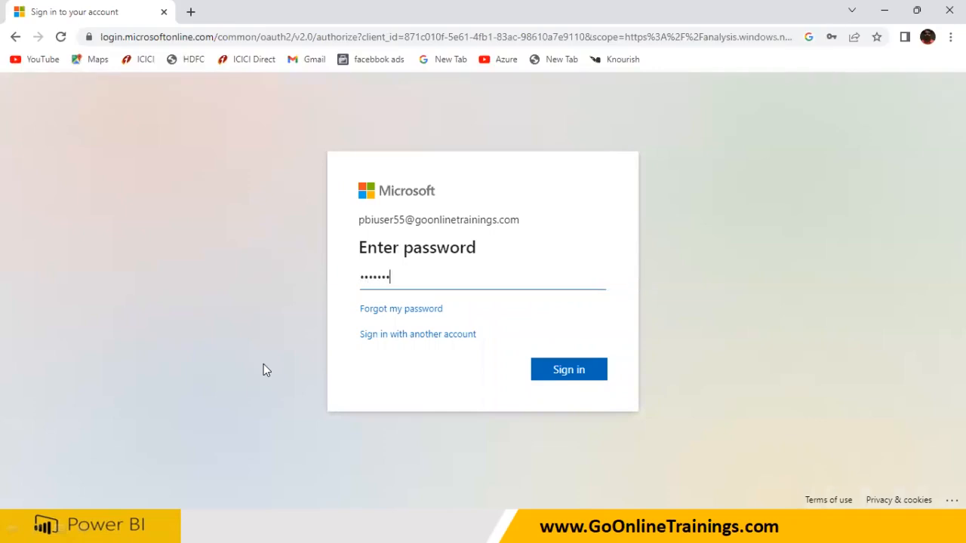
pyautogui.click(574, 372)
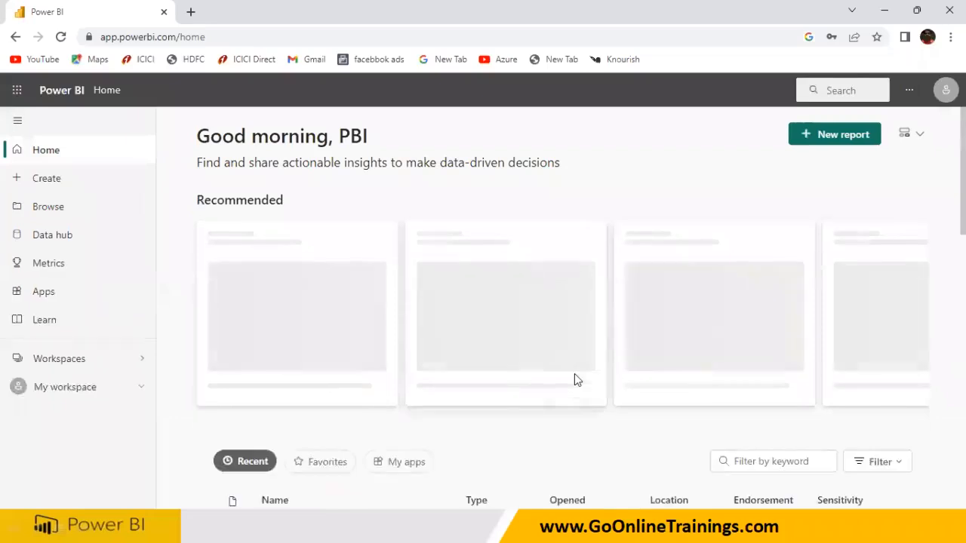
# Step: Try creating a workspace and dismiss the Pro upgrade prompt that blocks it
pyautogui.click(64, 364)
pyautogui.click(221, 489)
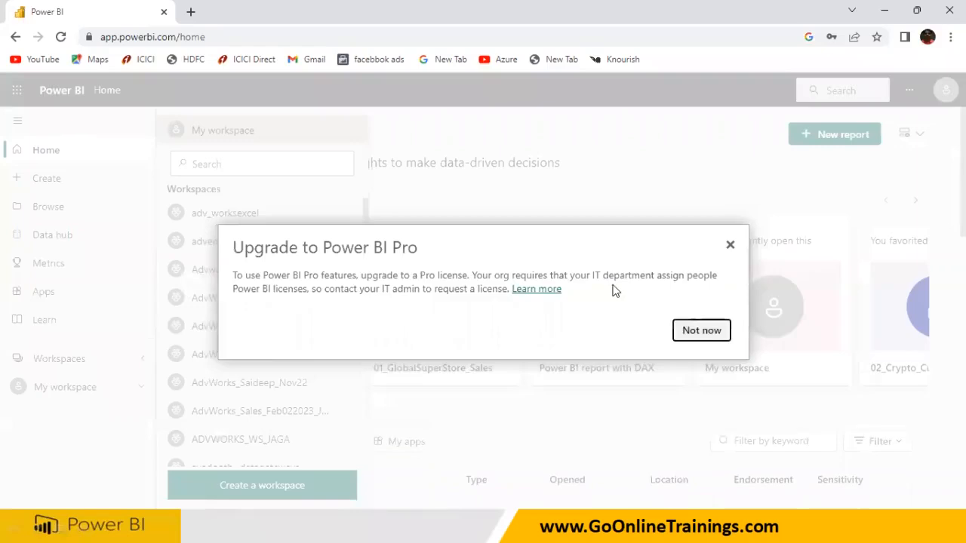
pyautogui.click(729, 246)
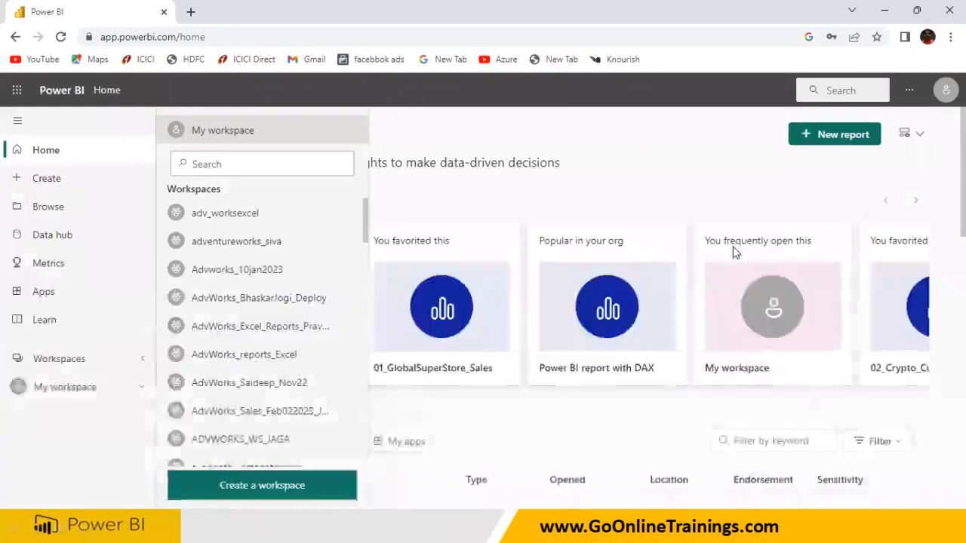
# Step: Browse the settings menu and notifications, then show the account panel with the Free account license
pyautogui.click(909, 92)
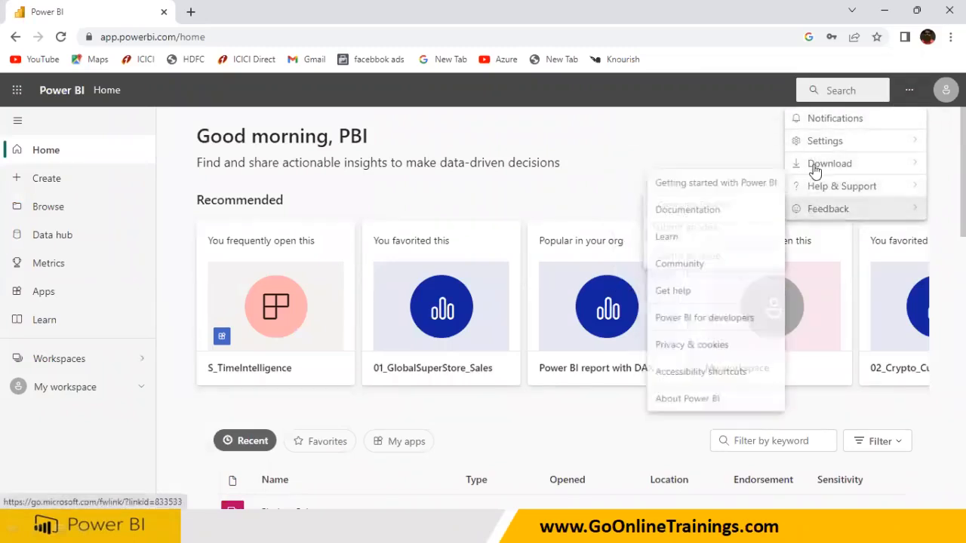
pyautogui.moveTo(815, 169)
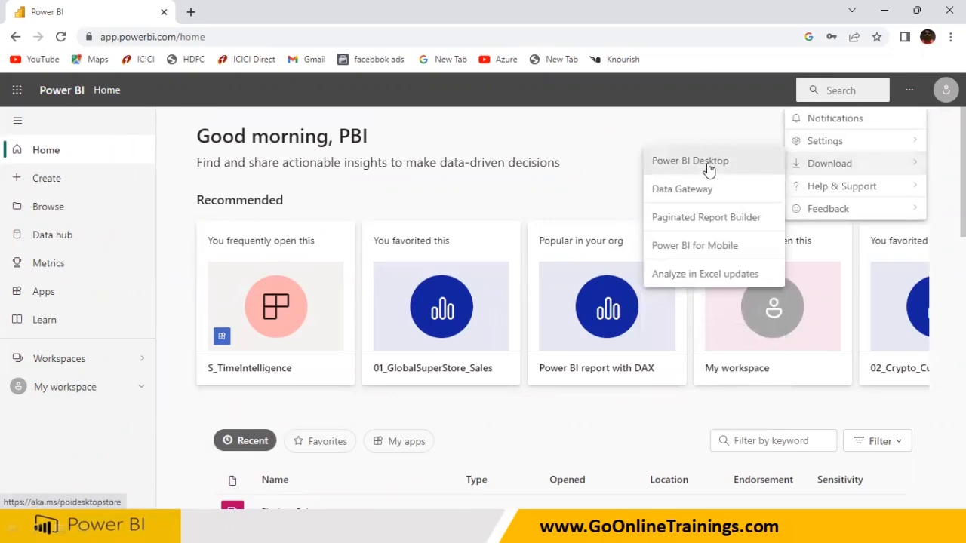
pyautogui.click(826, 123)
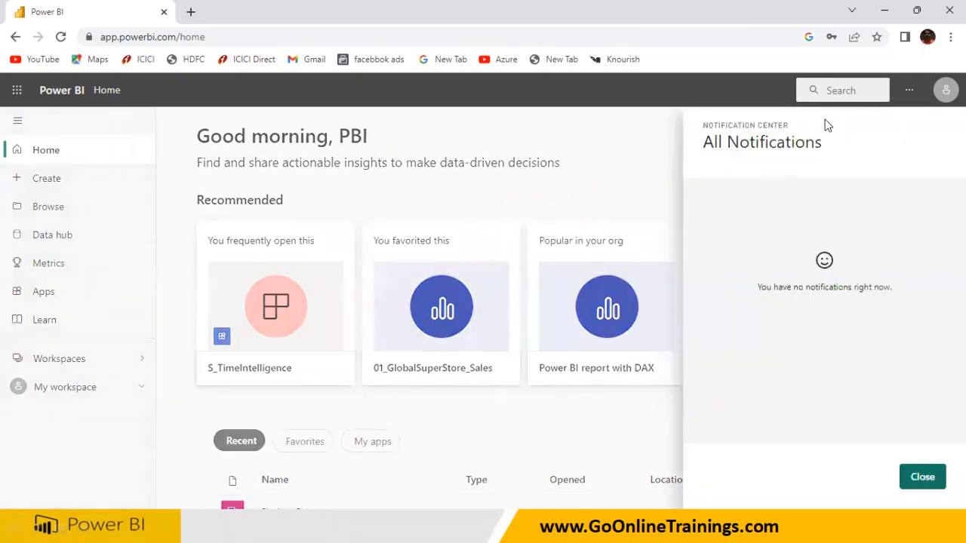
pyautogui.click(922, 479)
pyautogui.click(945, 97)
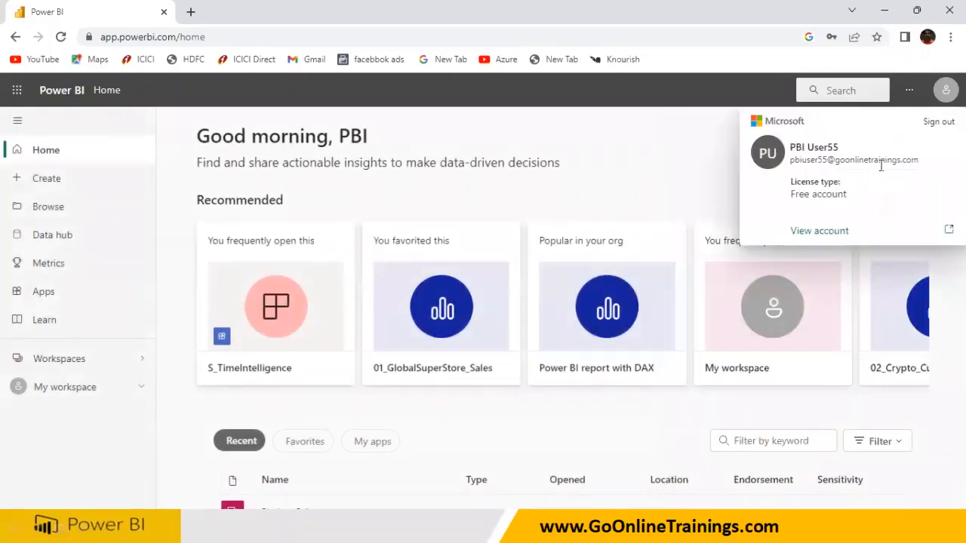
# Step: Open the full account page, then return to the Power BI home page and close the leftover sign-in tab
pyautogui.click(817, 232)
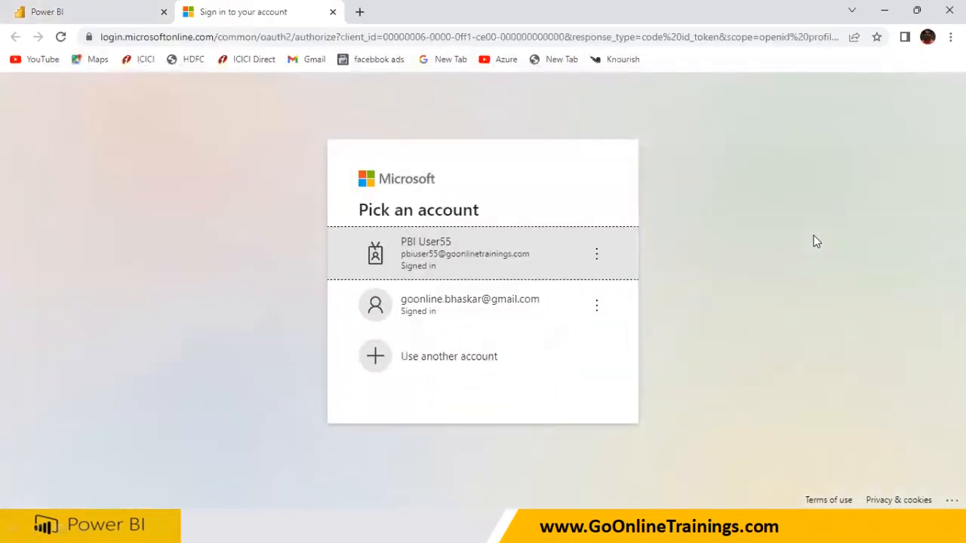
pyautogui.click(498, 257)
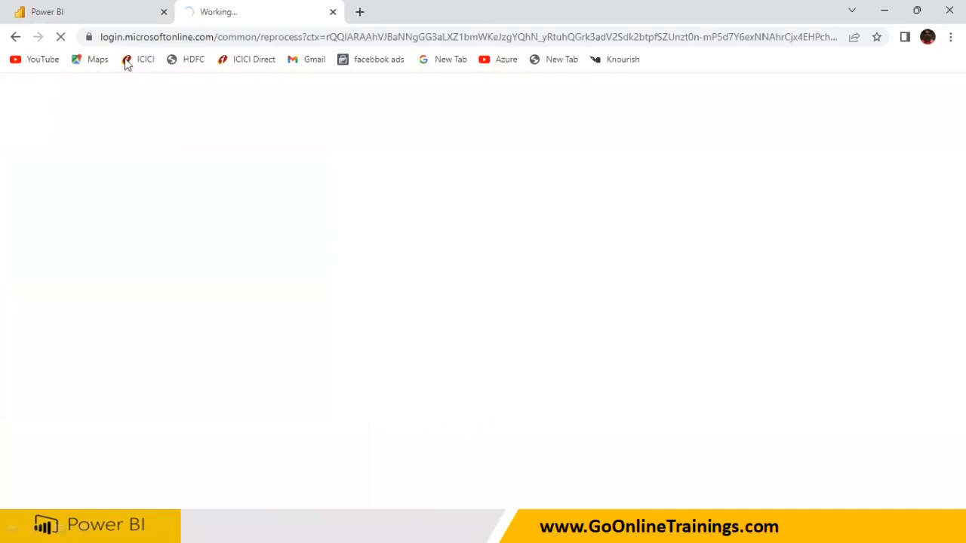
pyautogui.click(115, 13)
pyautogui.click(333, 13)
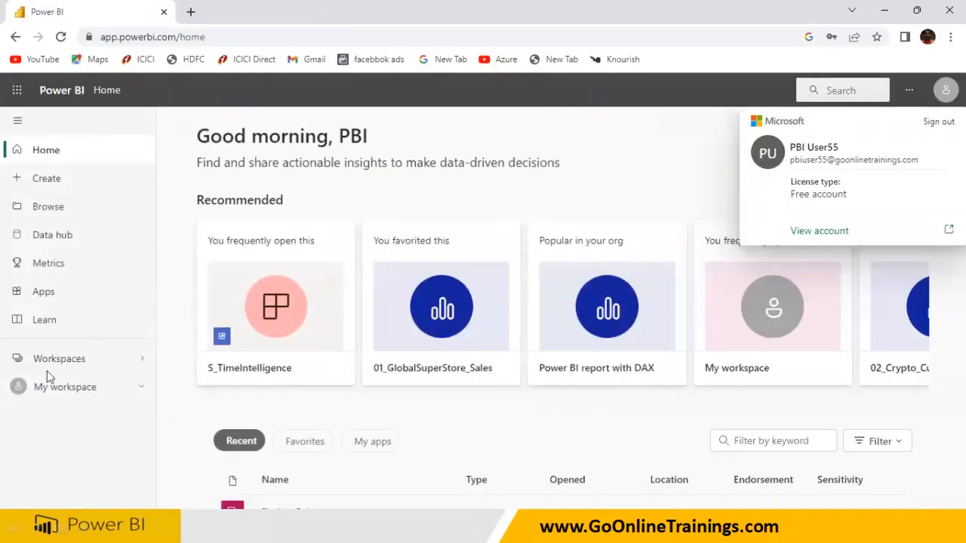
# Step: Retry creating a workspace twice, dismiss both Pro upgrade prompts, then sign out
pyautogui.click(74, 362)
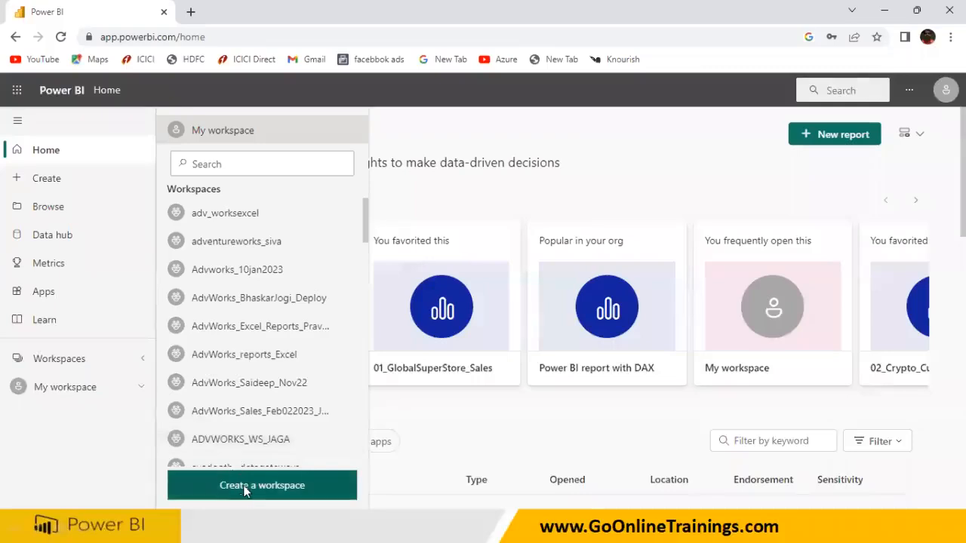
pyautogui.click(244, 488)
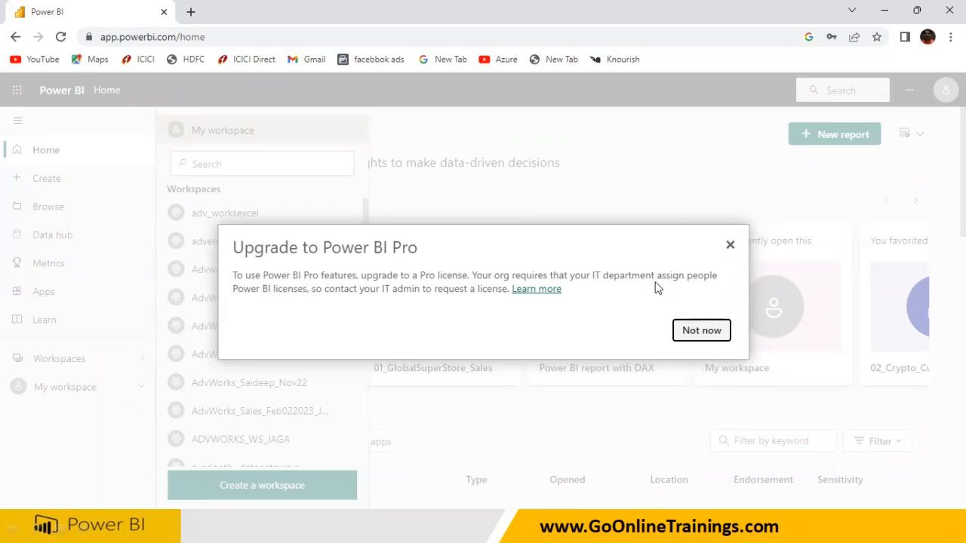
pyautogui.click(700, 332)
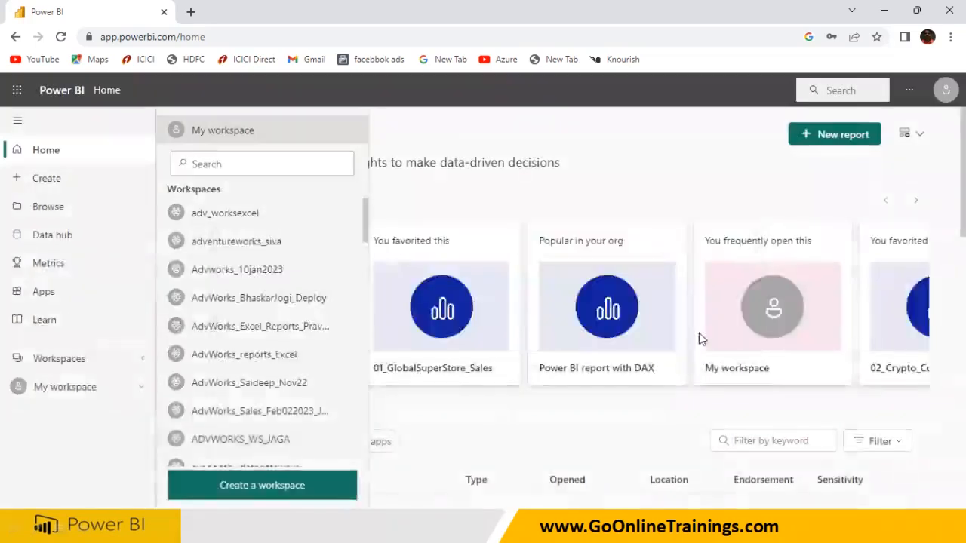
pyautogui.click(305, 485)
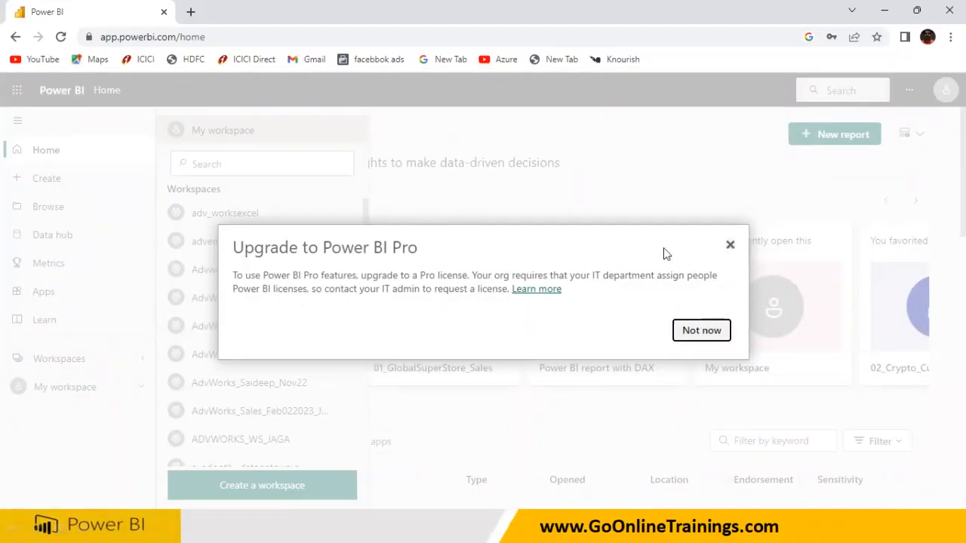
pyautogui.click(729, 247)
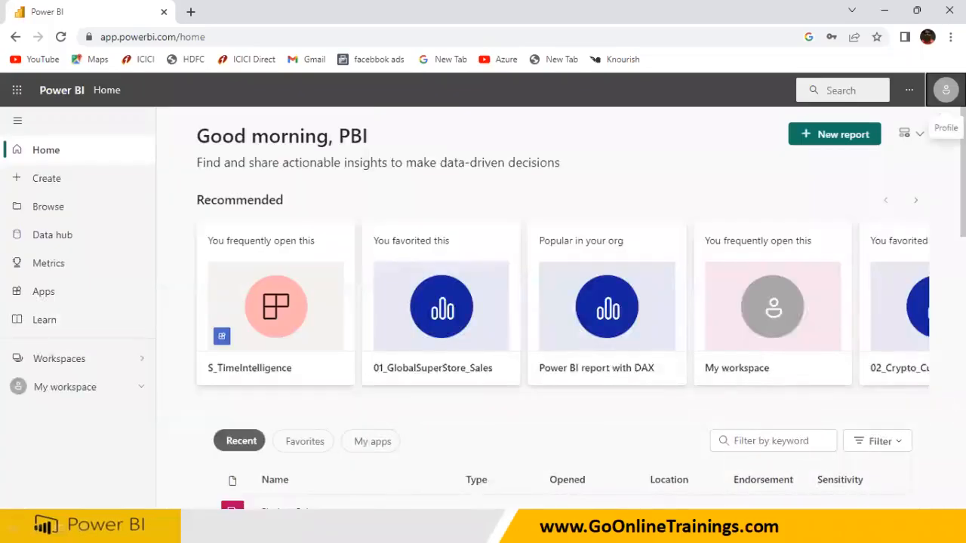
pyautogui.click(945, 90)
pyautogui.click(936, 129)
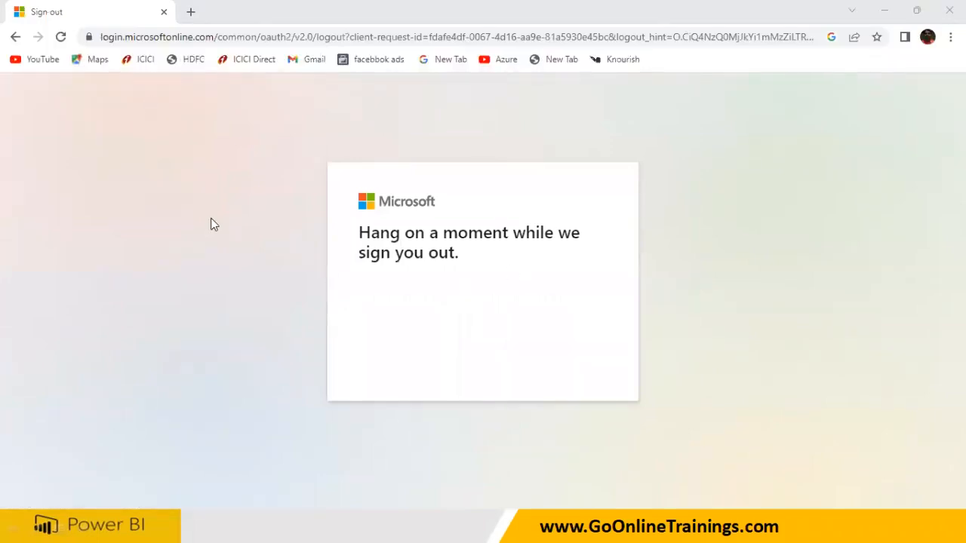
# Step: Return to the Power BI sign-in page through the app.powerbi login search
pyautogui.click(88, 37)
pyautogui.click(101, 39)
pyautogui.write('app.powerbi login')
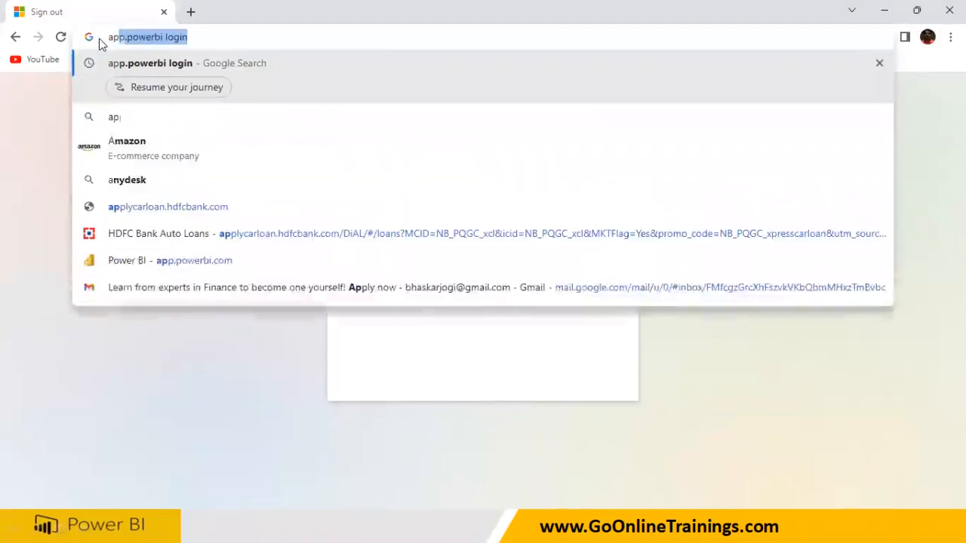
pyautogui.press('Return')
pyautogui.click(178, 232)
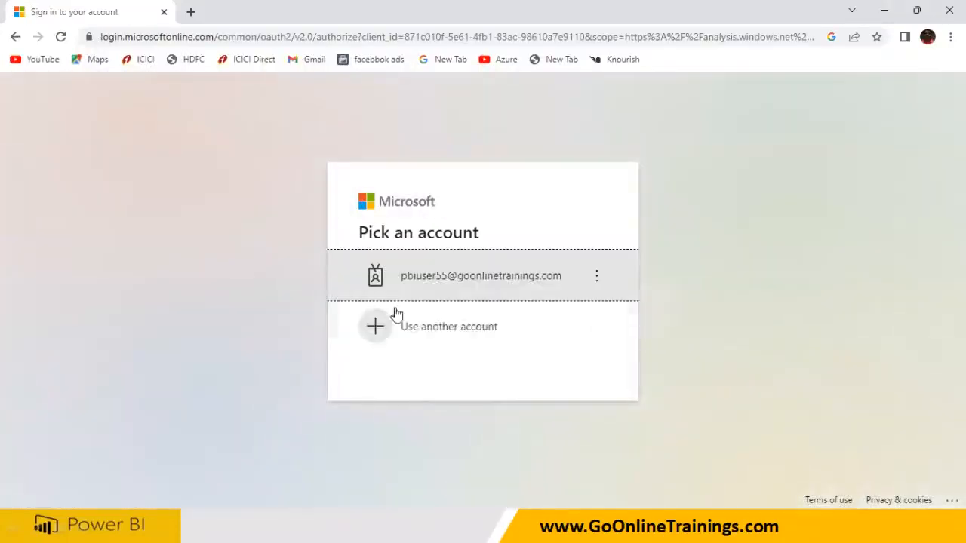
# Step: Sign in with a different trial account's email and password
pyautogui.click(421, 333)
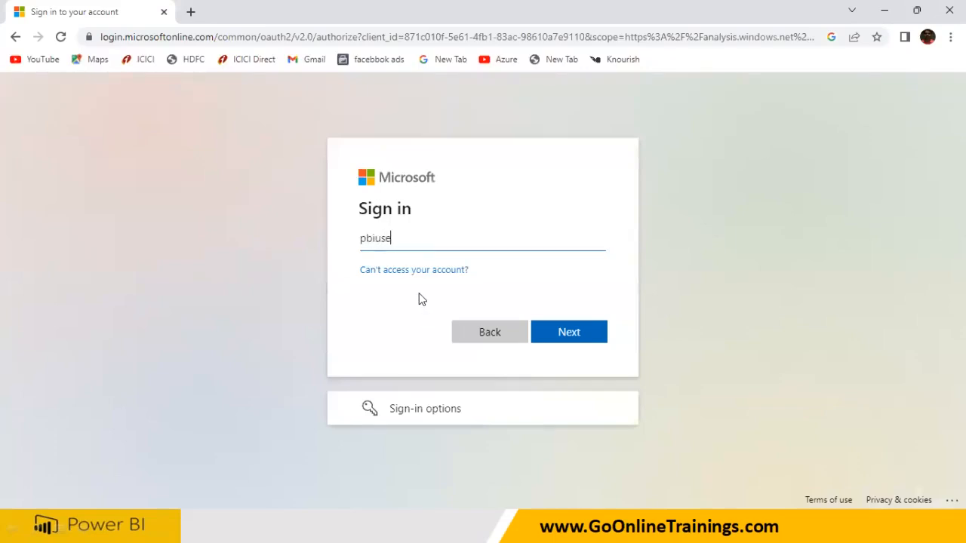
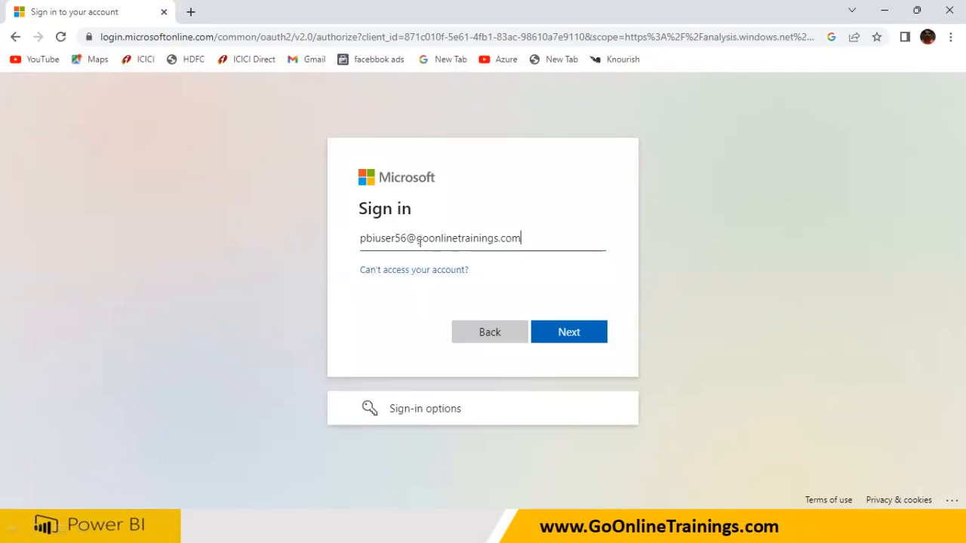
pyautogui.click(559, 336)
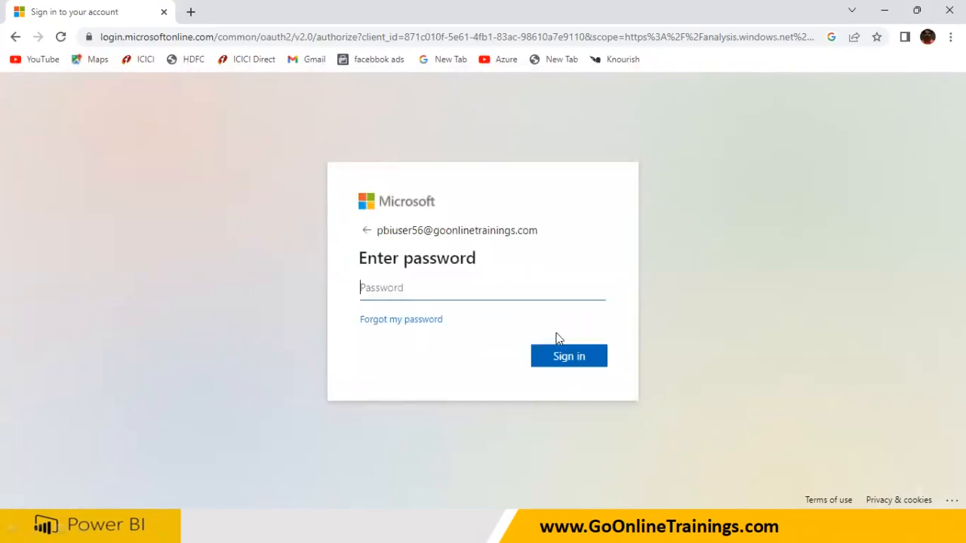
pyautogui.write('••••••••')
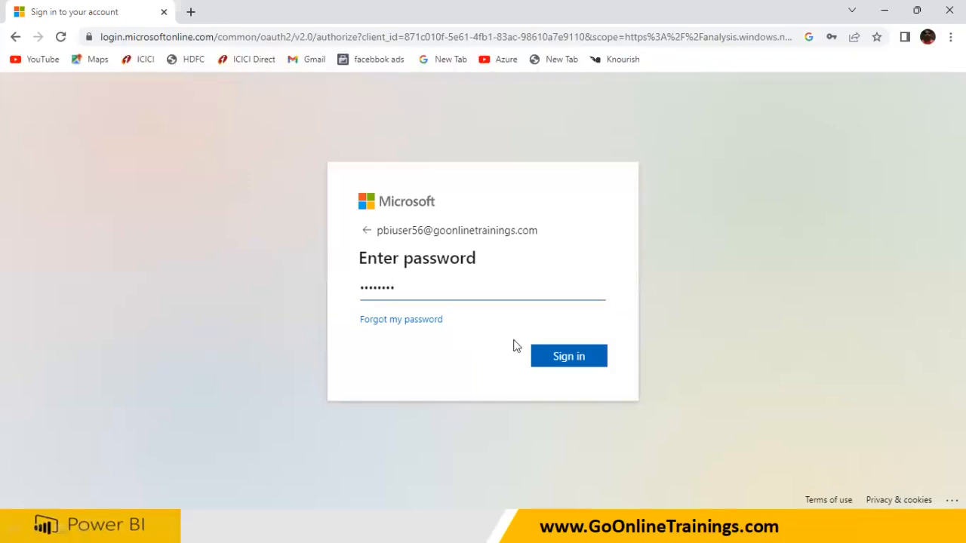
pyautogui.click(560, 356)
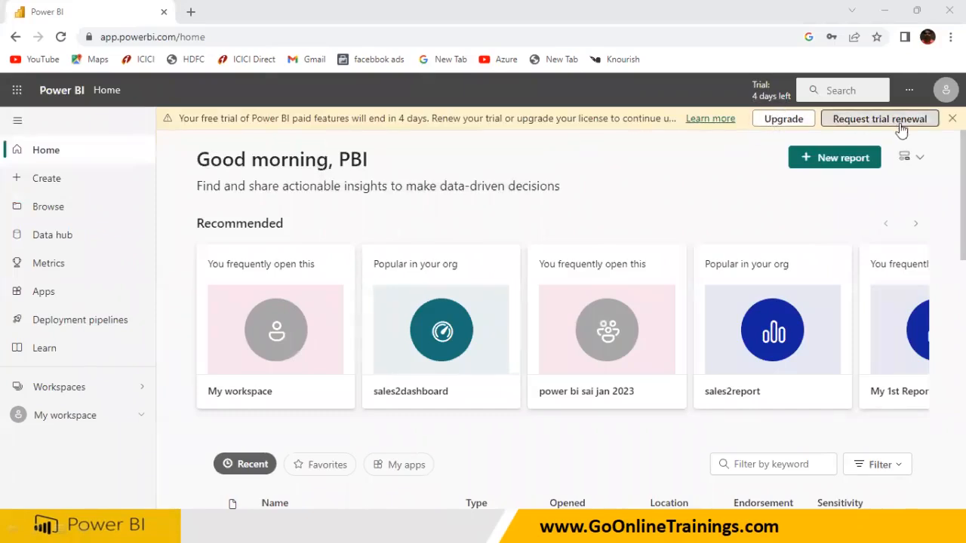
# Step: Dismiss the trial expiry notice and start a new workspace from Workspaces
pyautogui.click(952, 119)
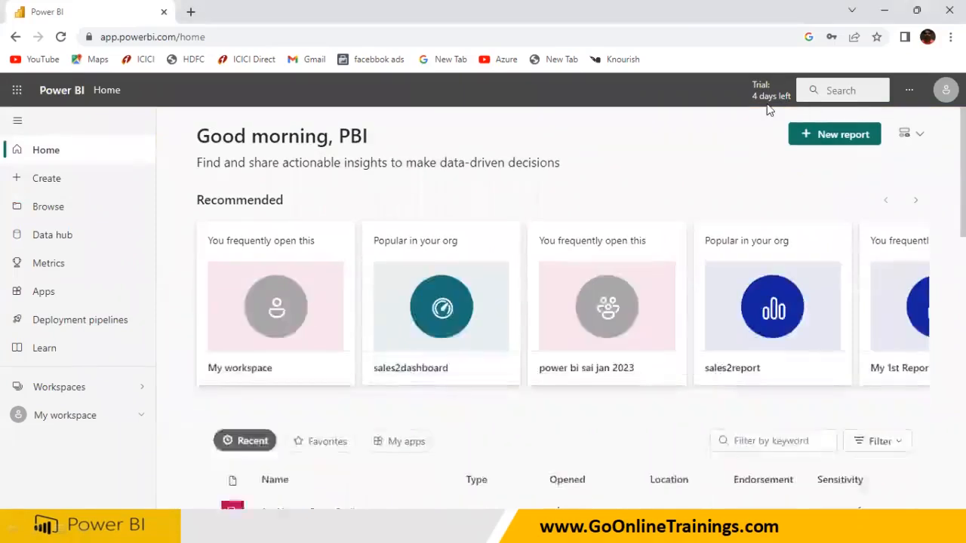
pyautogui.click(55, 389)
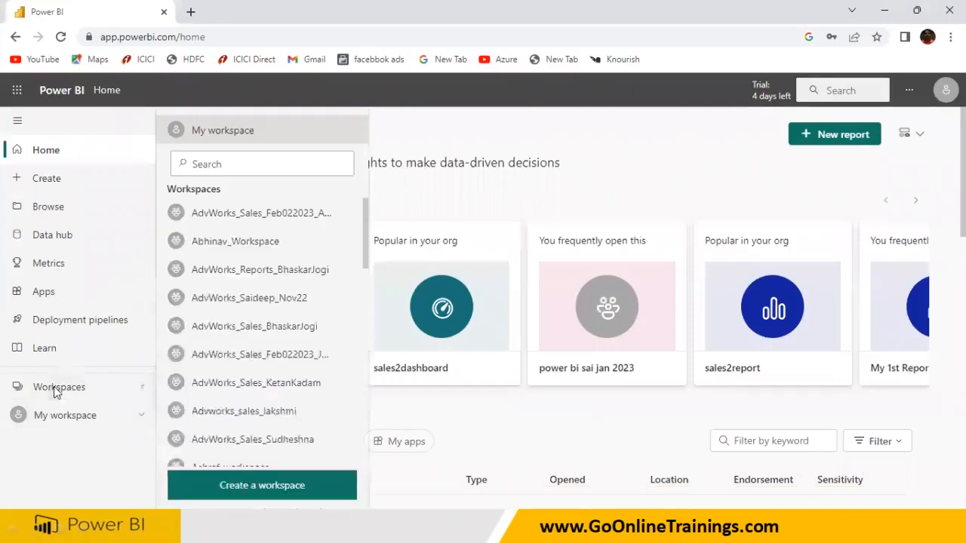
pyautogui.click(242, 487)
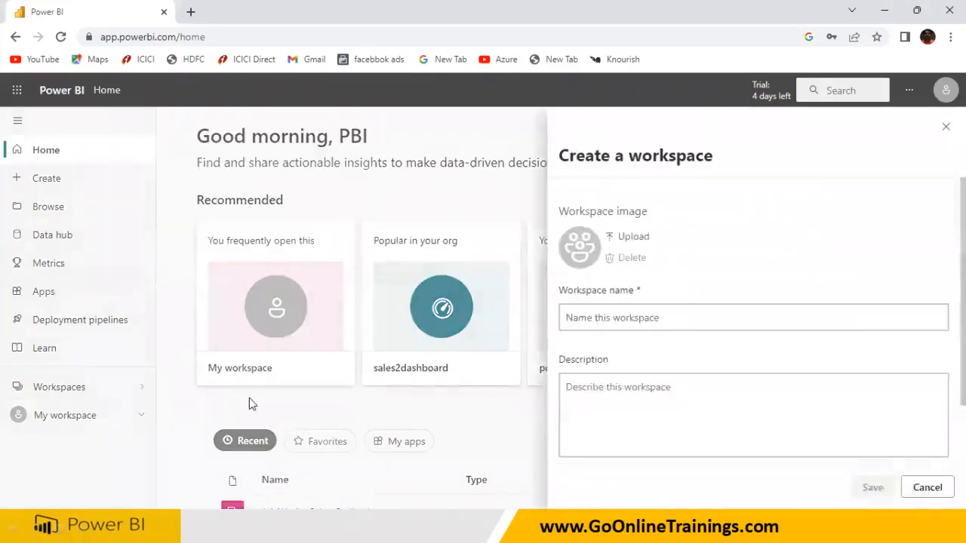
# Step: Name the new workspace Adv_Wrks_Dataset_SQL_Jogi_Feb072023 and save it
pyautogui.click(610, 317)
pyautogui.write('Adv')
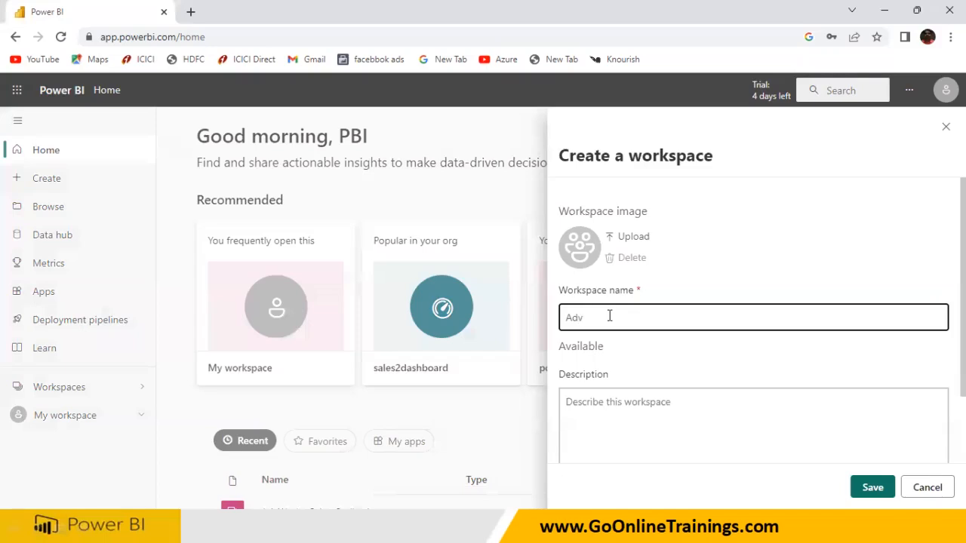
pyautogui.write('_Wrks')
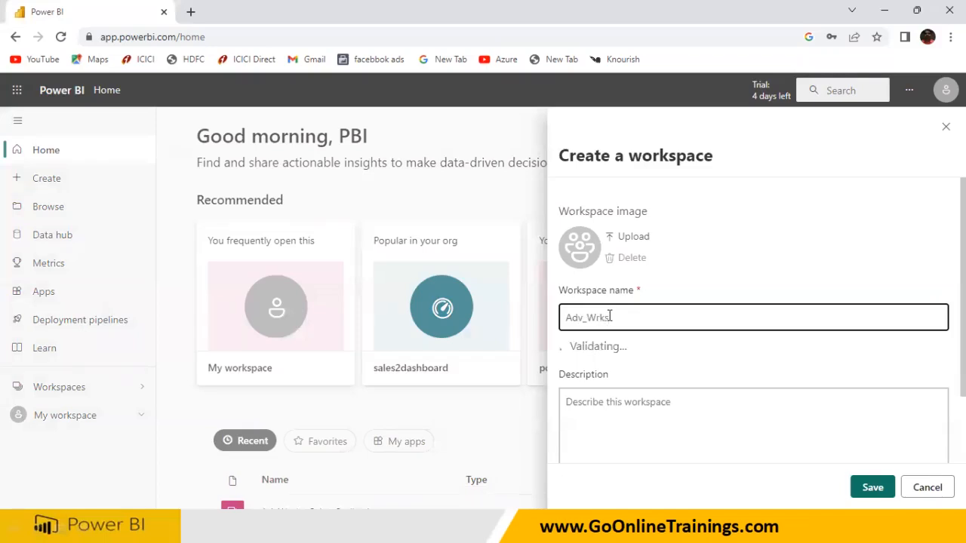
pyautogui.write('_Data')
pyautogui.write('00')
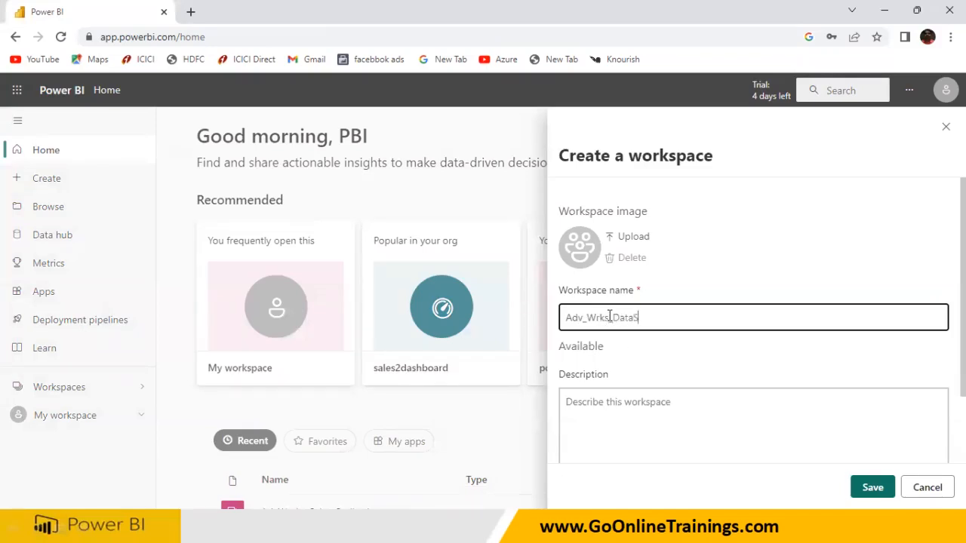
pyautogui.press('BackSpace')
pyautogui.press('BackSpace')
pyautogui.write('set_SQL_Jogi_Feb072023')
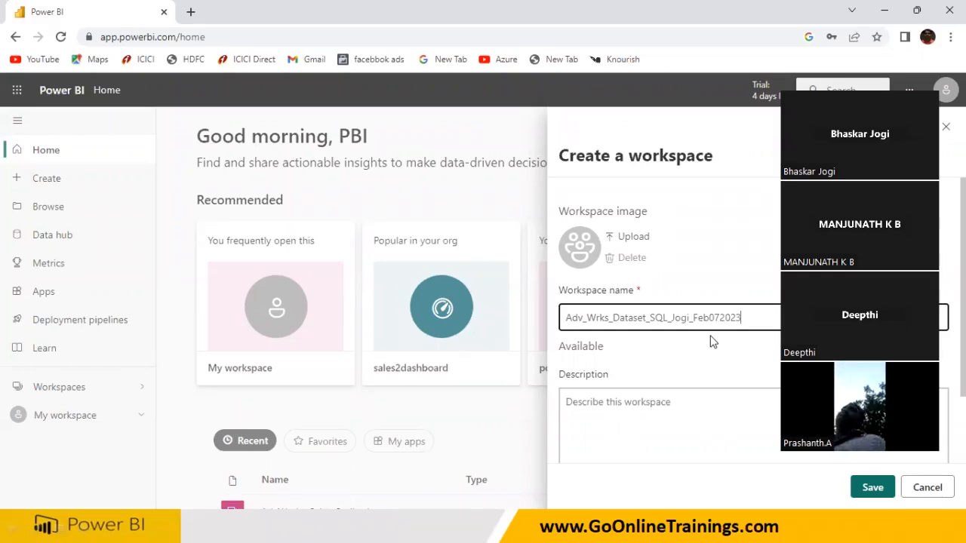
pyautogui.moveTo(753, 319); pyautogui.dragTo(534, 331)
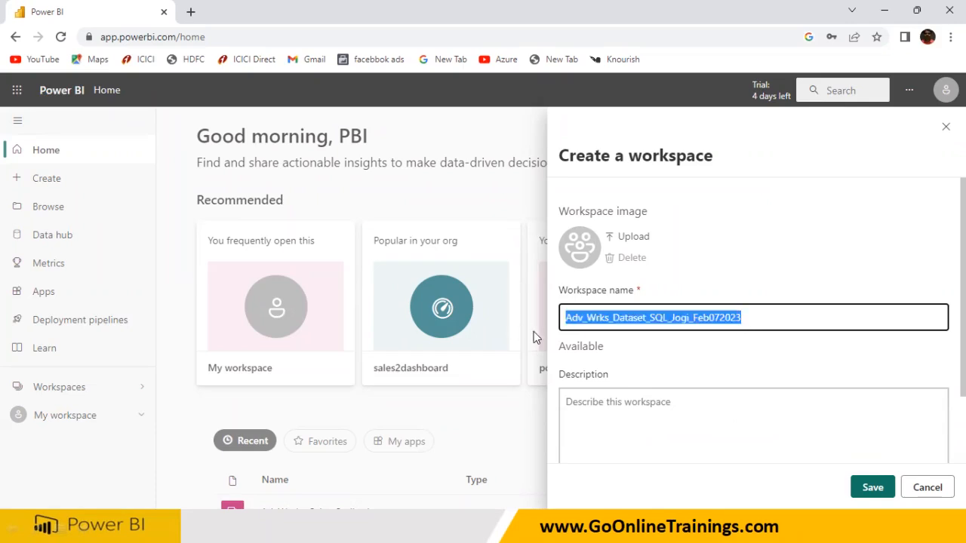
pyautogui.click(871, 488)
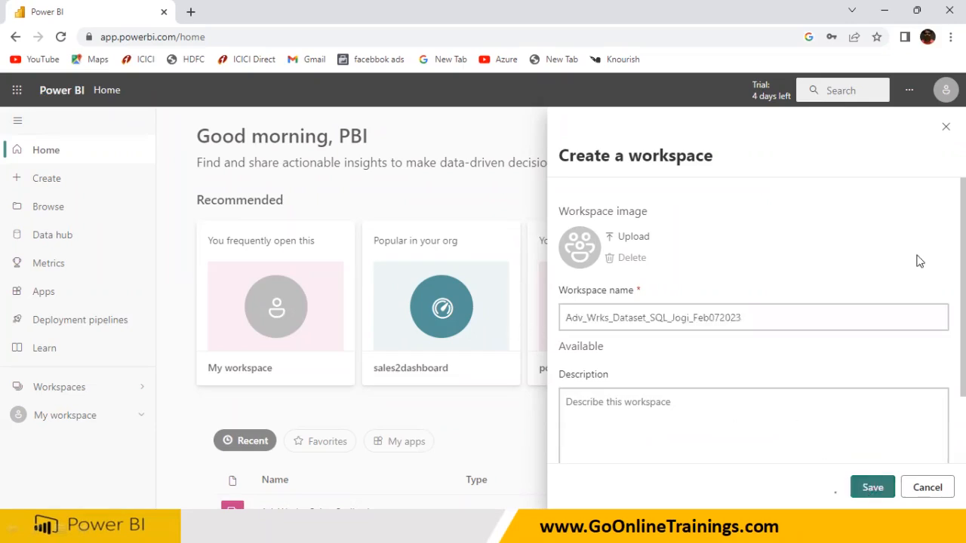
# Step: Check the signed-in profile, then return to the PowerPoint Agenda slide
pyautogui.click(945, 90)
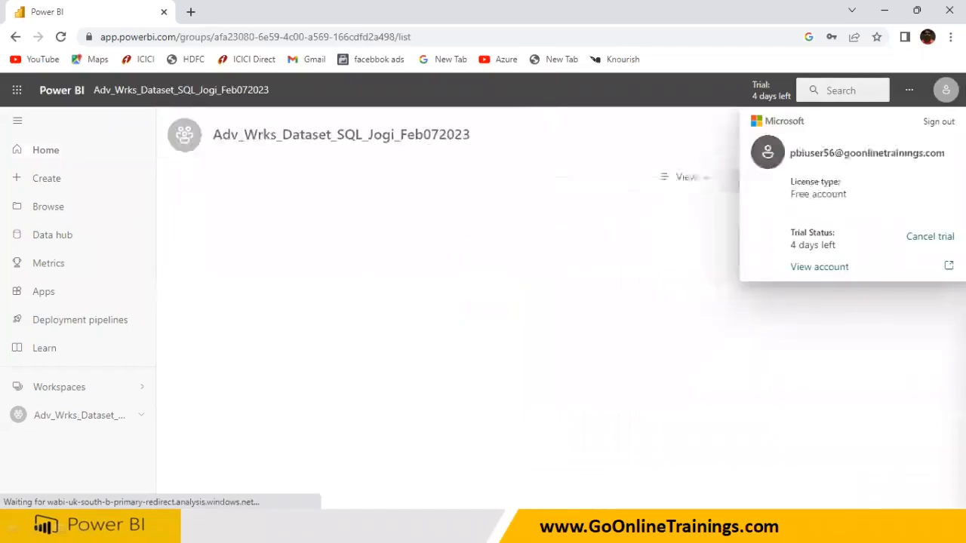
pyautogui.click(335, 285)
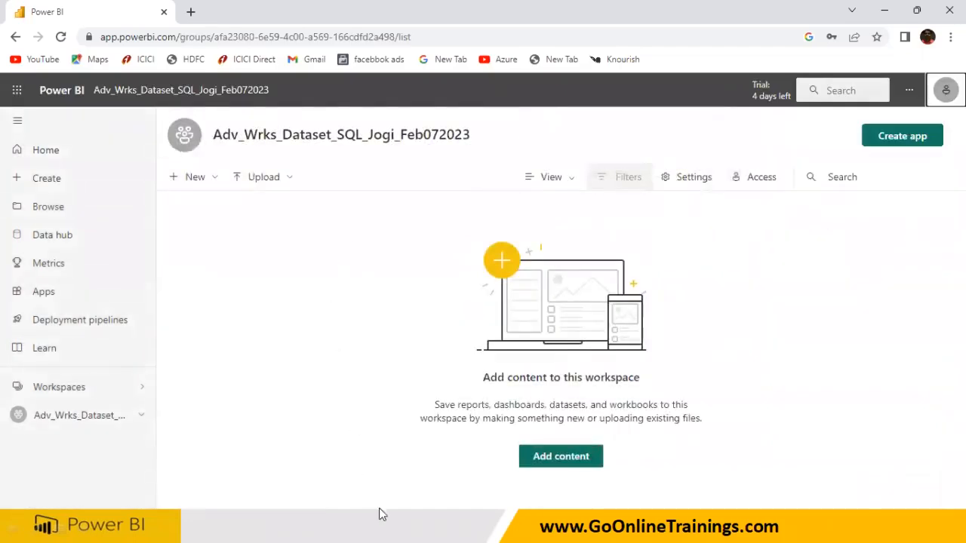
pyautogui.click(389, 526)
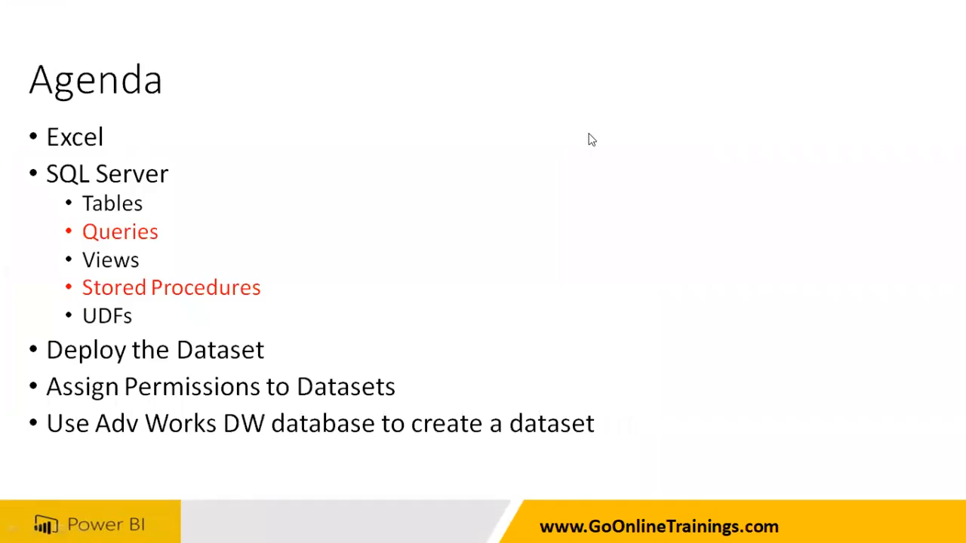
# Step: Bring the Power BI Desktop dataset file forward and sign out of the current account
pyautogui.press('super')
pyautogui.moveTo(637, 526)
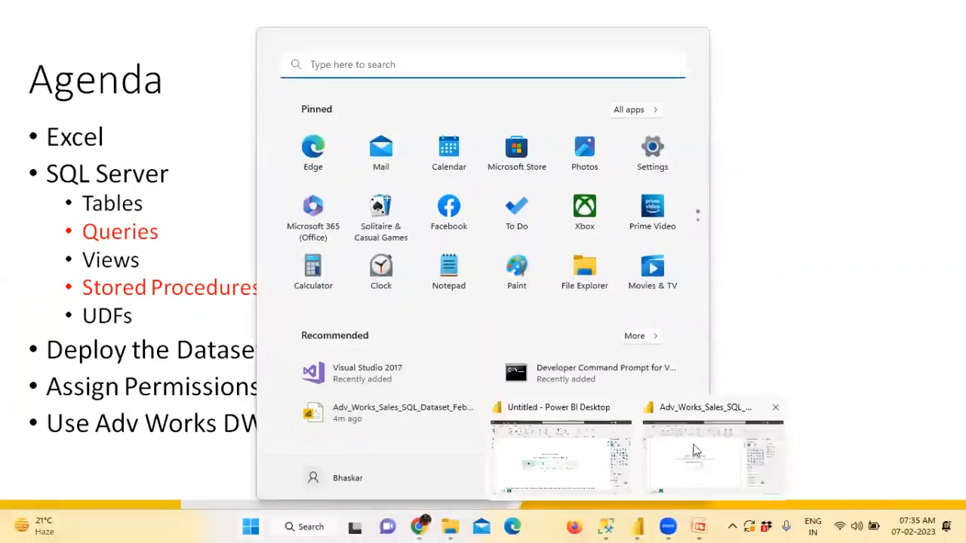
pyautogui.click(689, 446)
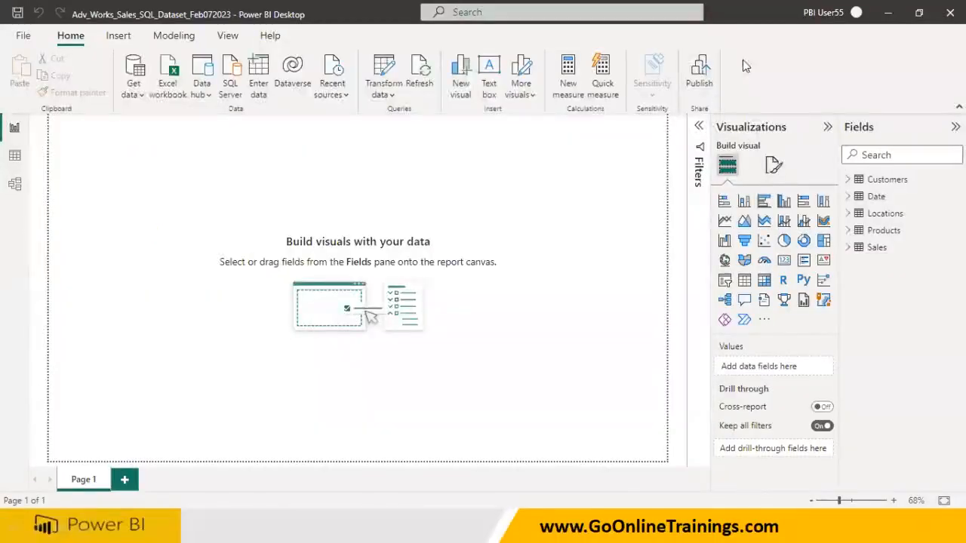
pyautogui.click(856, 13)
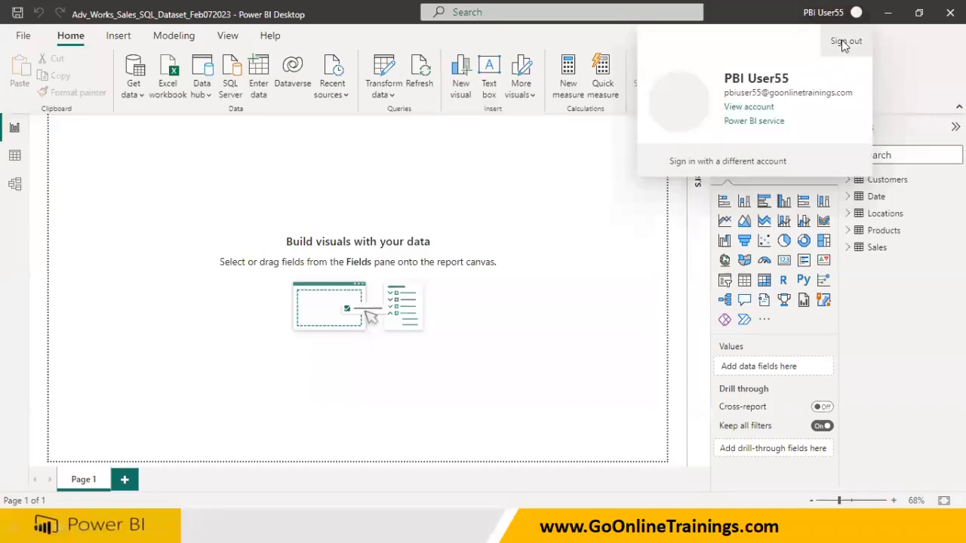
pyautogui.click(843, 41)
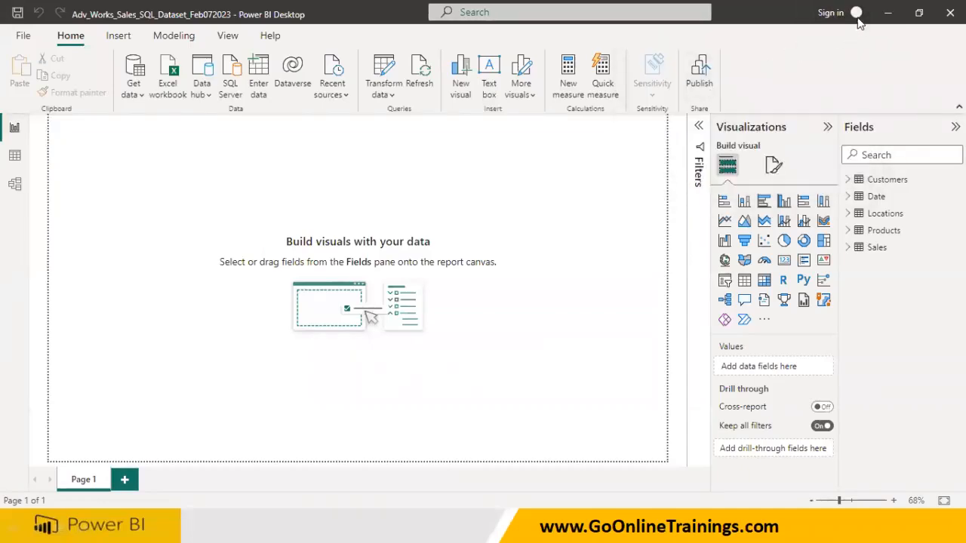
# Step: Sign in with the second training account's e-mail address and password
pyautogui.click(841, 14)
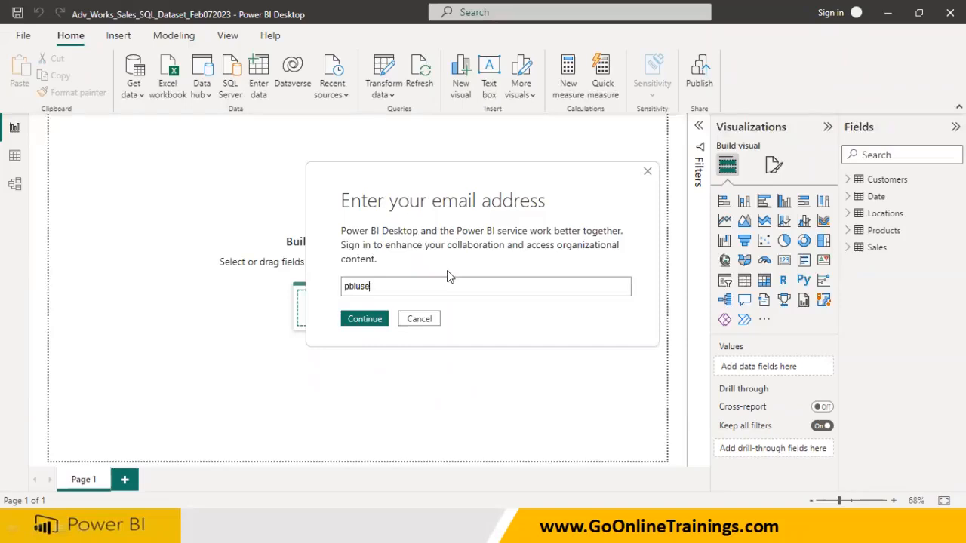
pyautogui.press('Left')
pyautogui.press('Left')
pyautogui.press('Left')
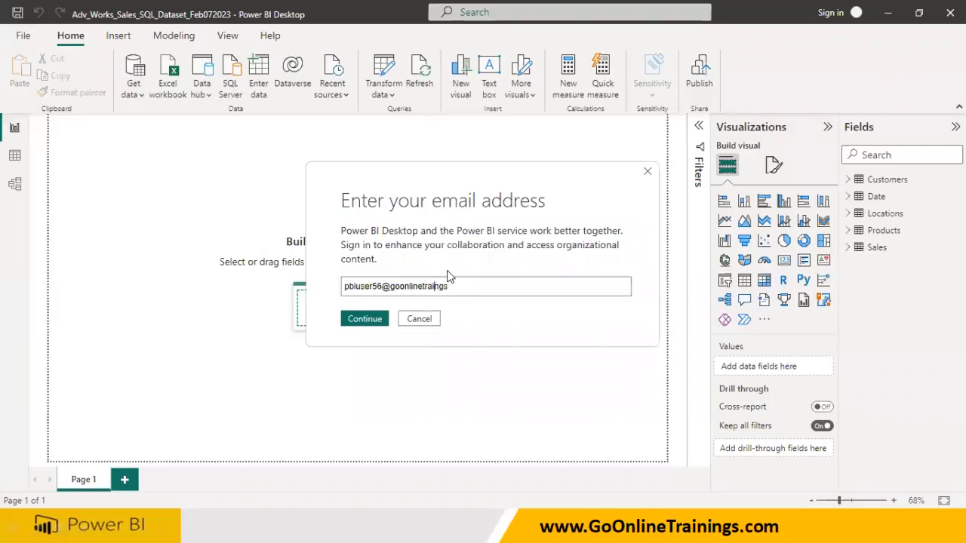
pyautogui.moveTo(492, 286); pyautogui.dragTo(249, 293)
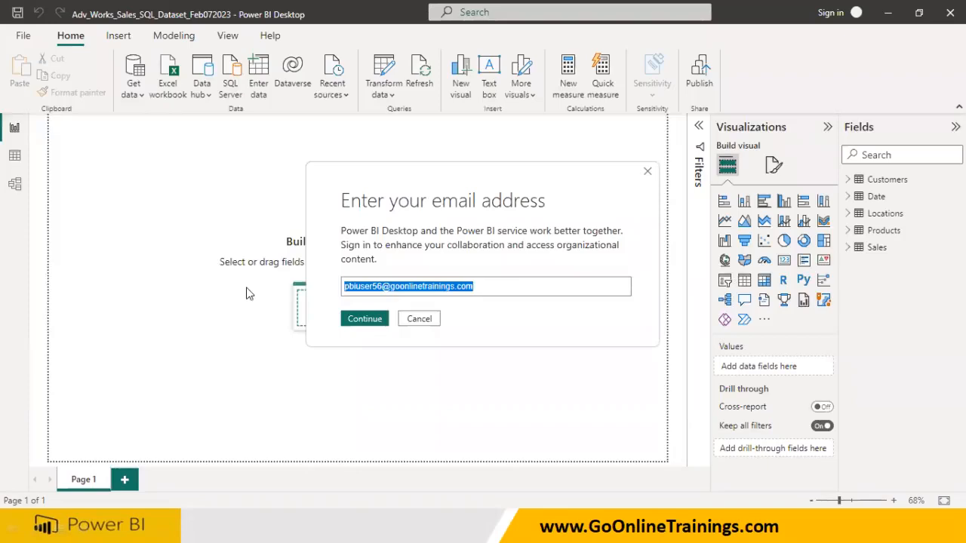
pyautogui.click(367, 319)
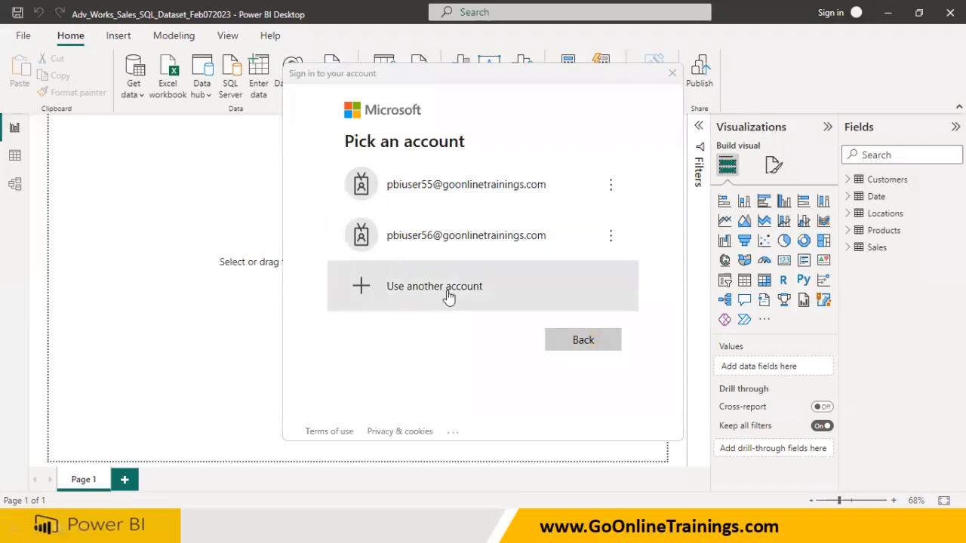
pyautogui.click(487, 241)
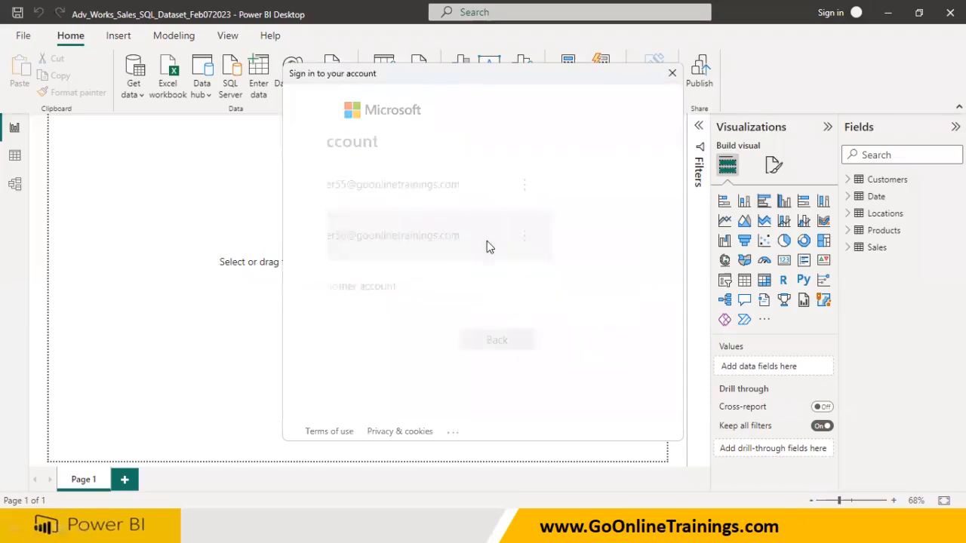
pyautogui.write('••••••')
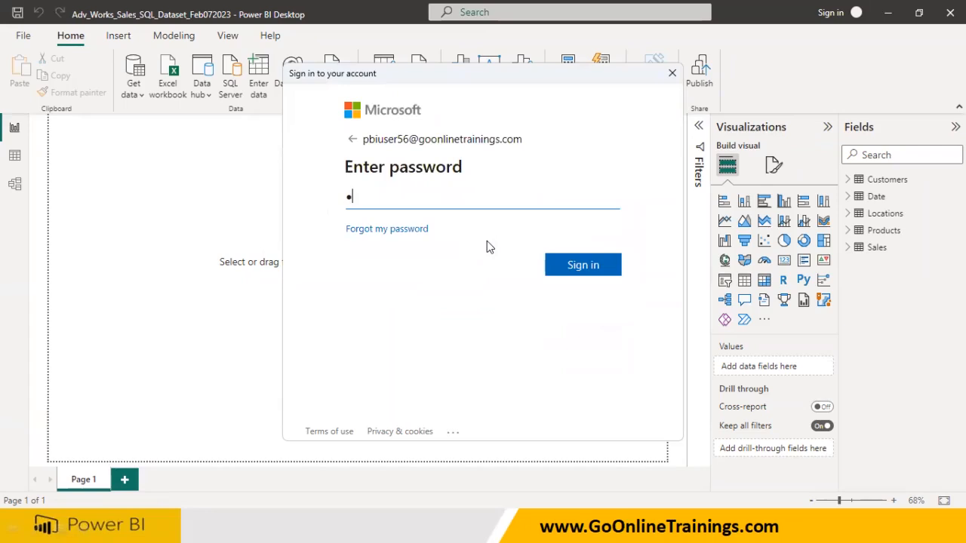
pyautogui.write('••')
pyautogui.click(577, 260)
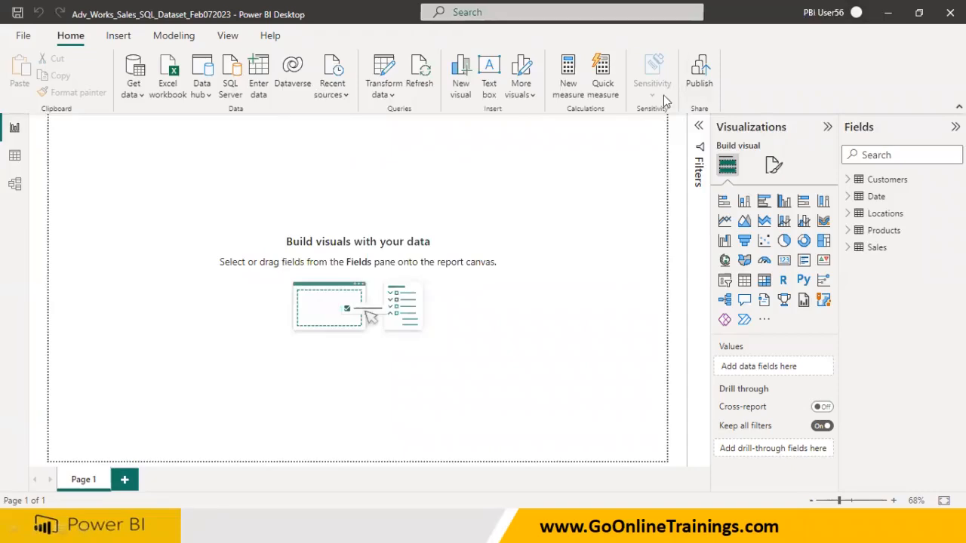
# Step: Save and publish the file to the Adv_Wrks_Dataset_SQL_Jogi_Feb072023 workspace, found by searching 'jo'
pyautogui.click(705, 81)
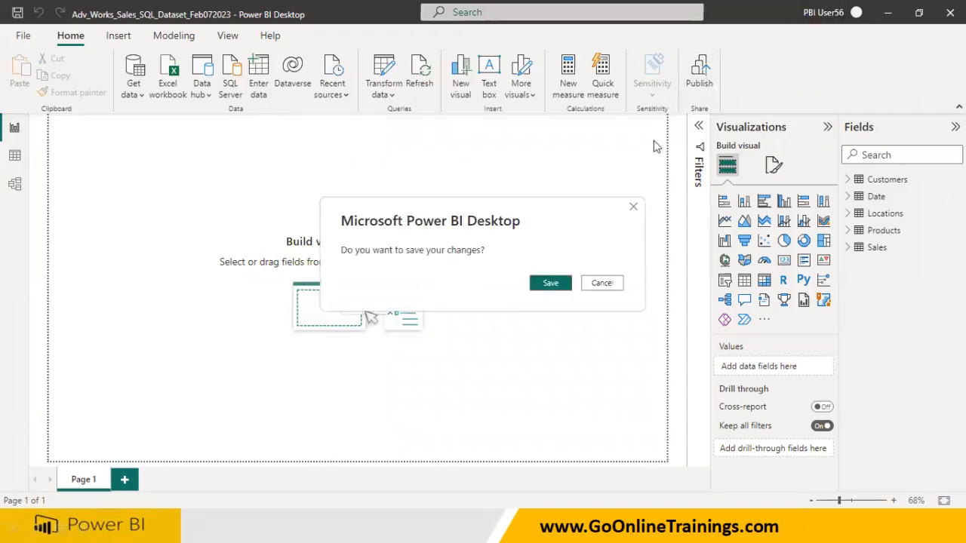
pyautogui.click(550, 283)
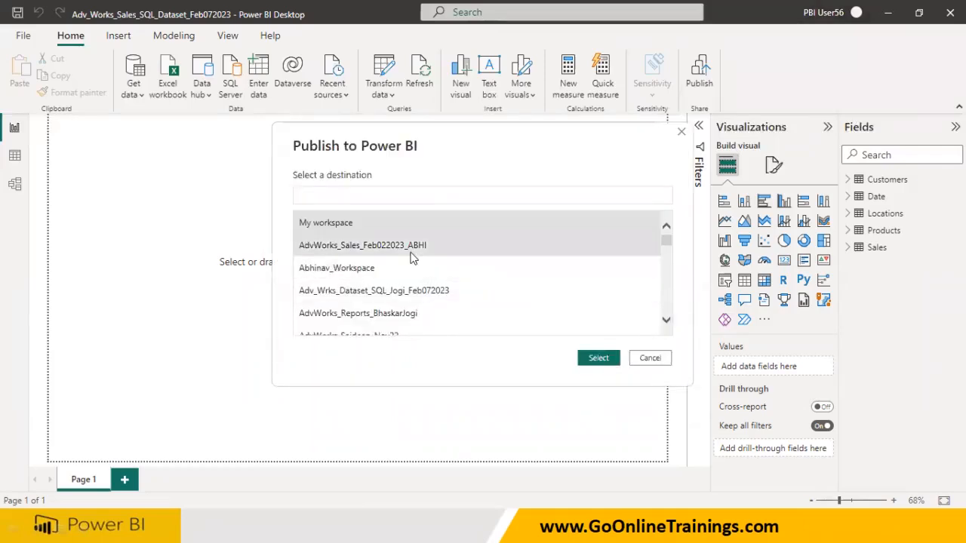
pyautogui.write('jogi')
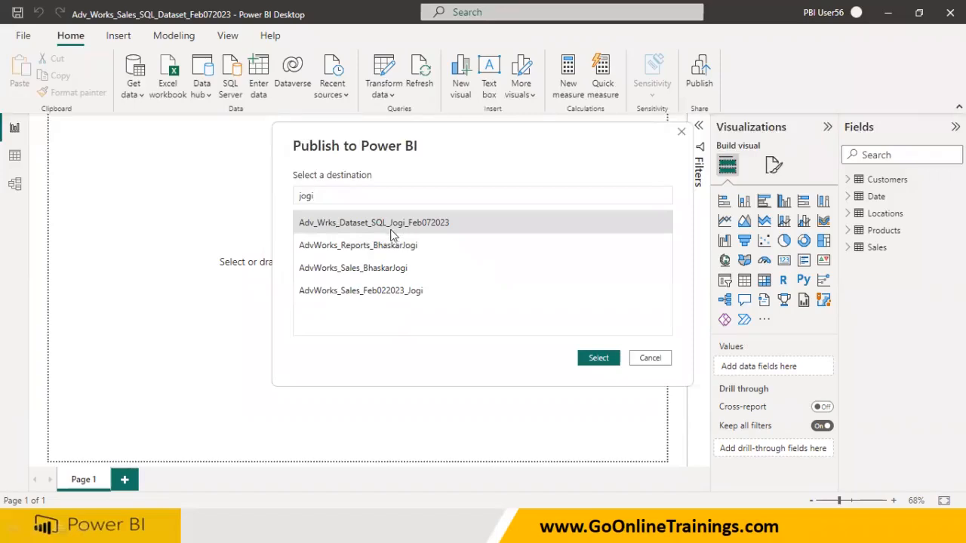
pyautogui.doubleClick(397, 225)
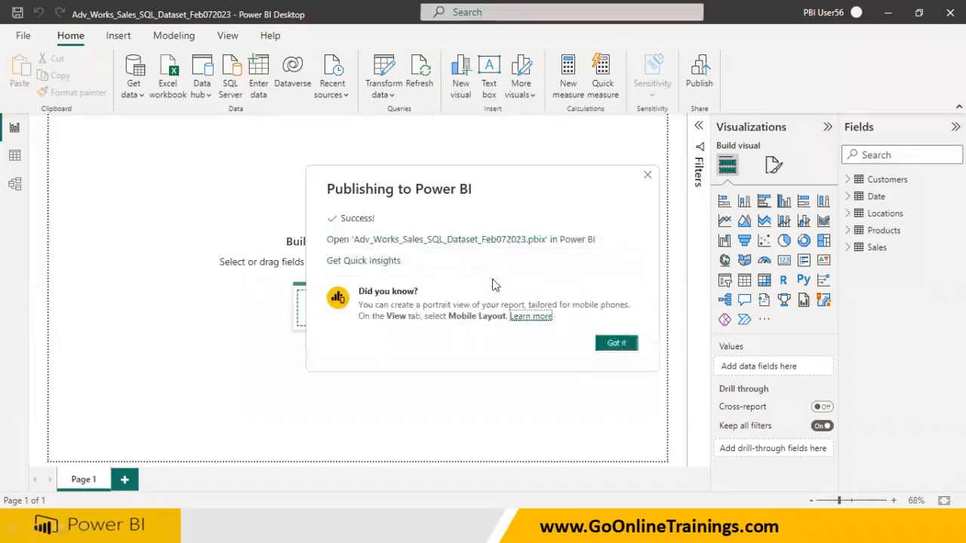
pyautogui.click(613, 344)
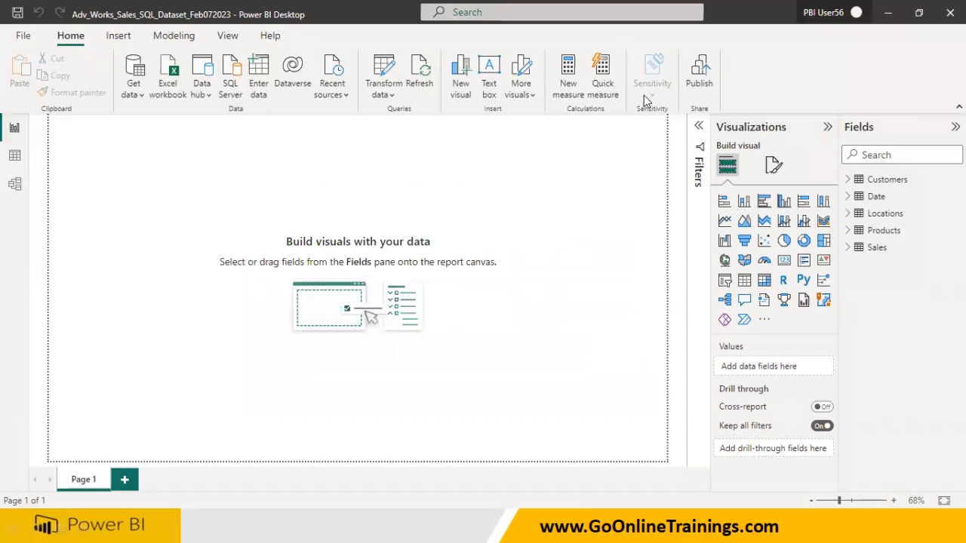
# Step: Annotate the screen with pen notes for pbix and DS, crossing out the Mp note
pyautogui.moveTo(381, 175)
pyautogui.mouseDown()
pyautogui.moveTo(415, 194)
pyautogui.moveTo(438, 161)
pyautogui.moveTo(468, 180)
pyautogui.moveTo(451, 198)
pyautogui.mouseUp()
pyautogui.moveTo(471, 139)
pyautogui.mouseDown()
pyautogui.moveTo(499, 230)
pyautogui.moveTo(468, 143)
pyautogui.mouseUp()
pyautogui.moveTo(606, 152)
pyautogui.mouseDown()
pyautogui.moveTo(485, 223)
pyautogui.moveTo(608, 293)
pyautogui.mouseUp()
pyautogui.moveTo(638, 145); pyautogui.dragTo(641, 172)
pyautogui.moveTo(671, 139)
pyautogui.mouseDown()
pyautogui.moveTo(679, 139)
pyautogui.moveTo(660, 169)
pyautogui.mouseUp()
pyautogui.moveTo(676, 120); pyautogui.dragTo(683, 121)
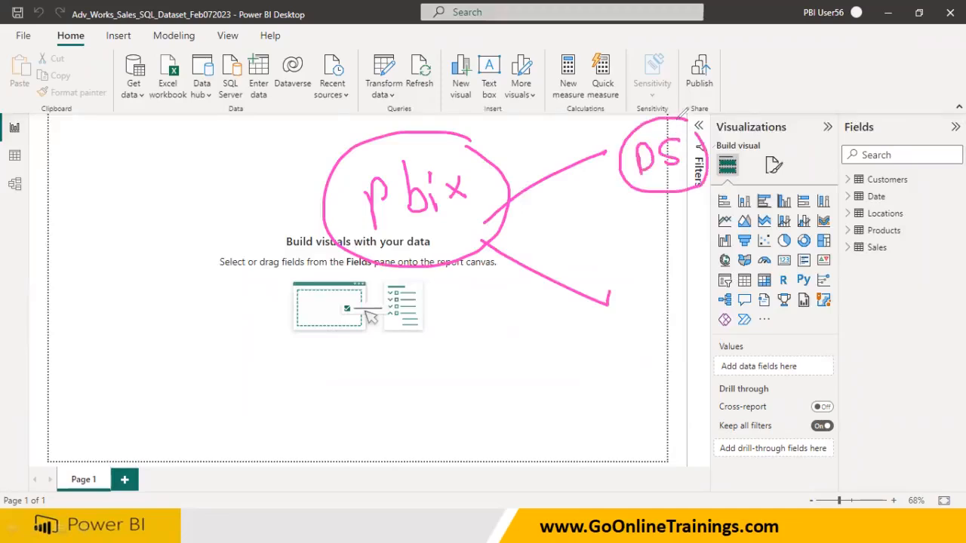
pyautogui.moveTo(636, 271)
pyautogui.mouseDown()
pyautogui.moveTo(638, 305)
pyautogui.moveTo(667, 327)
pyautogui.moveTo(664, 246)
pyautogui.moveTo(709, 301)
pyautogui.moveTo(673, 244)
pyautogui.mouseUp()
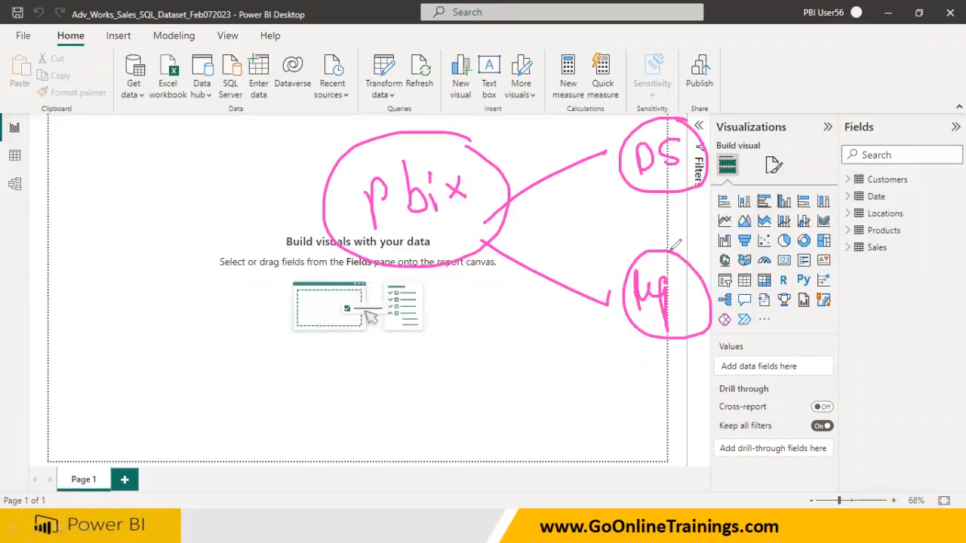
pyautogui.moveTo(608, 276); pyautogui.dragTo(621, 292)
pyautogui.moveTo(638, 301); pyautogui.dragTo(725, 338)
pyautogui.moveTo(639, 345); pyautogui.dragTo(712, 254)
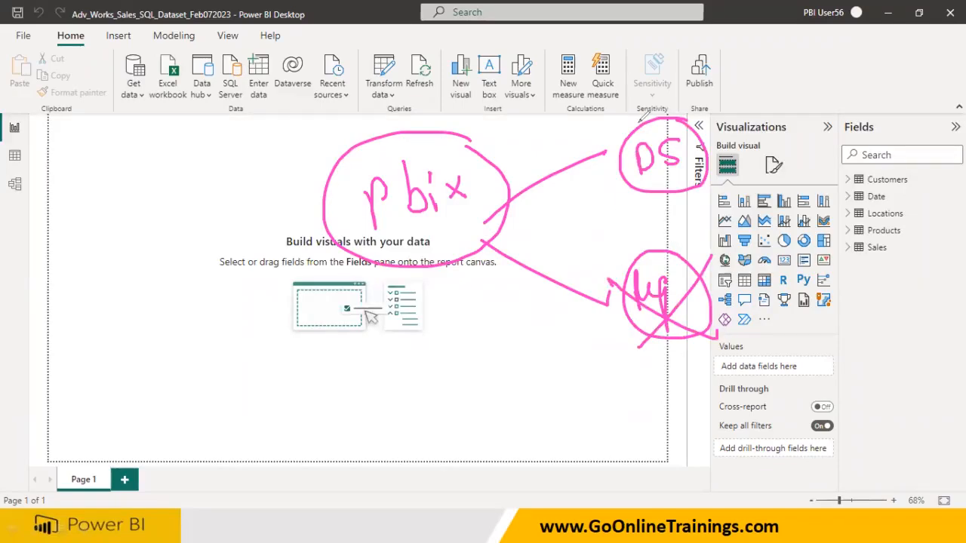
# Step: Erase the pen notes, view the published report in the browser, then delete it
pyautogui.press('e')
pyautogui.press('super')
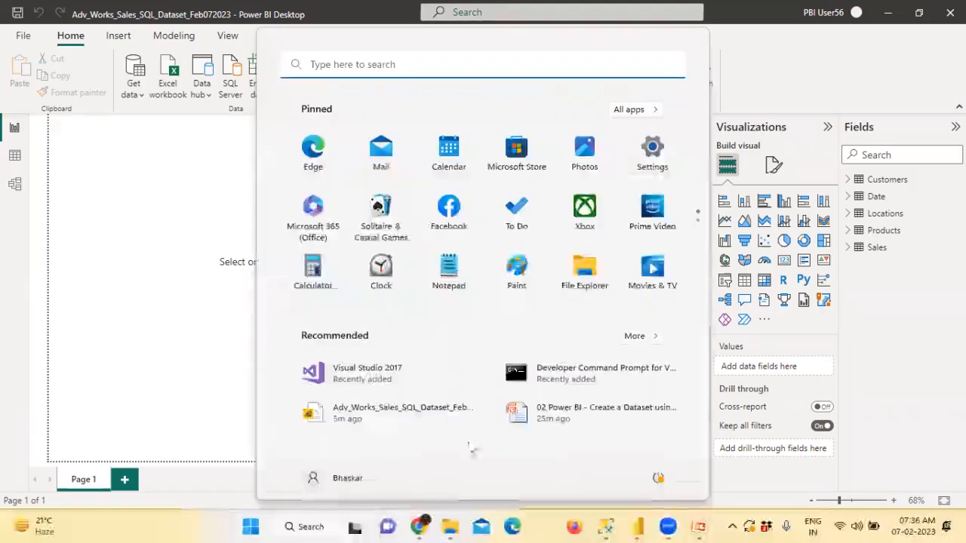
pyautogui.click(425, 524)
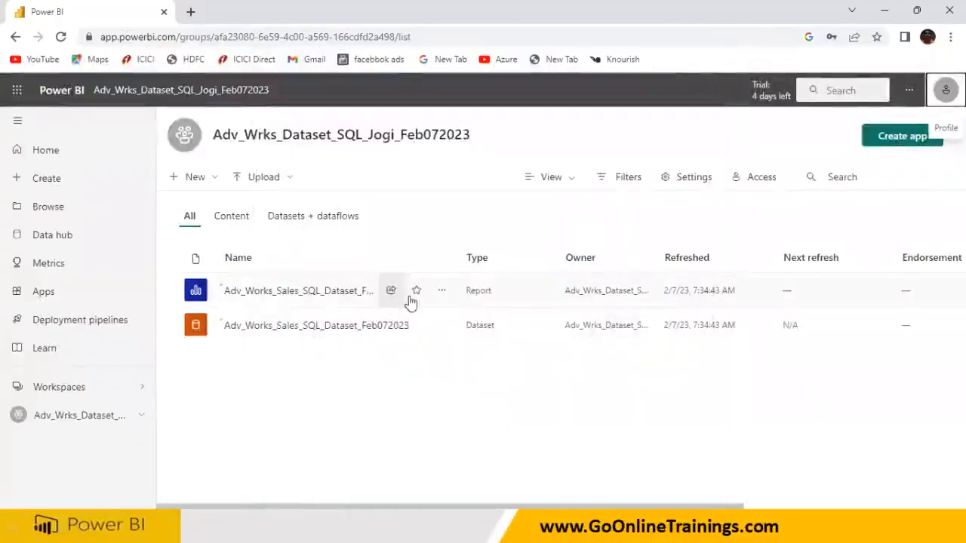
pyautogui.click(332, 293)
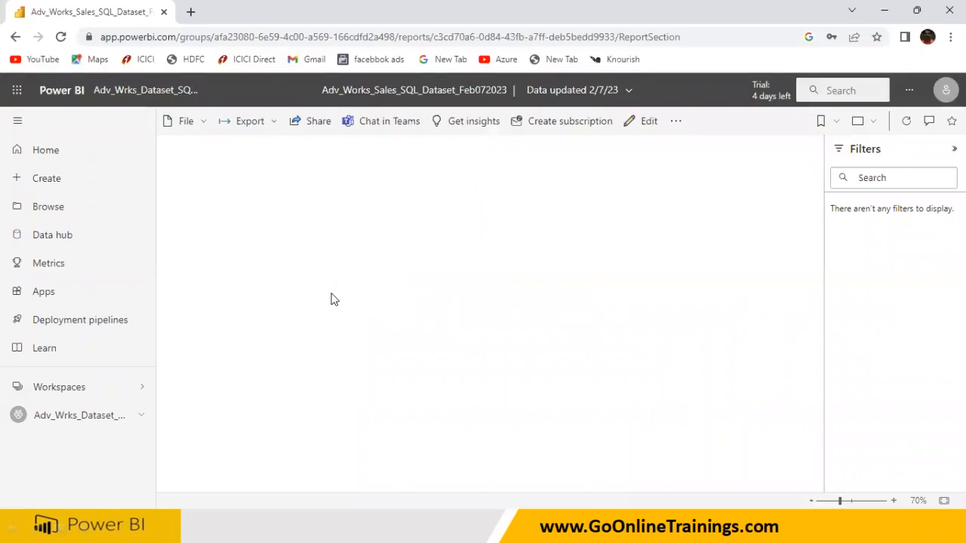
pyautogui.click(142, 92)
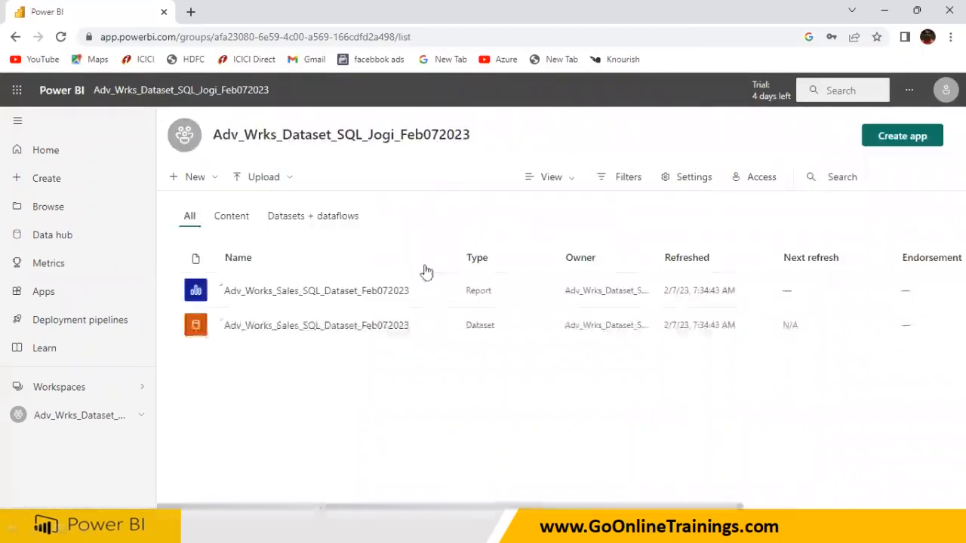
pyautogui.click(441, 293)
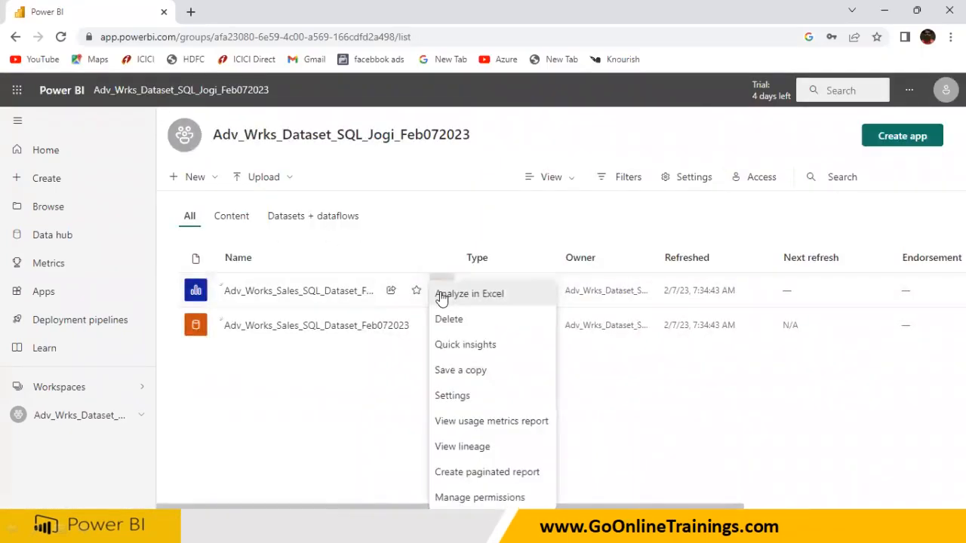
pyautogui.click(453, 321)
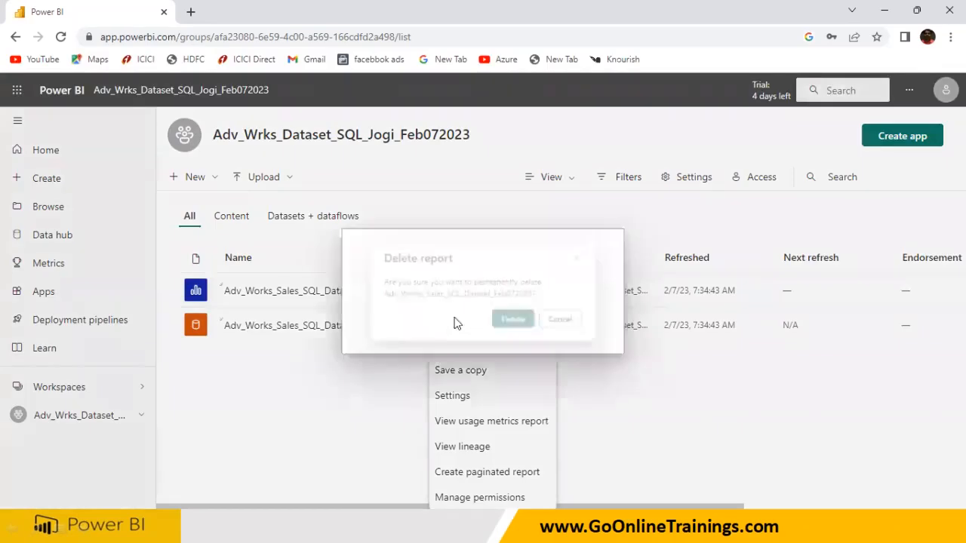
pyautogui.click(516, 327)
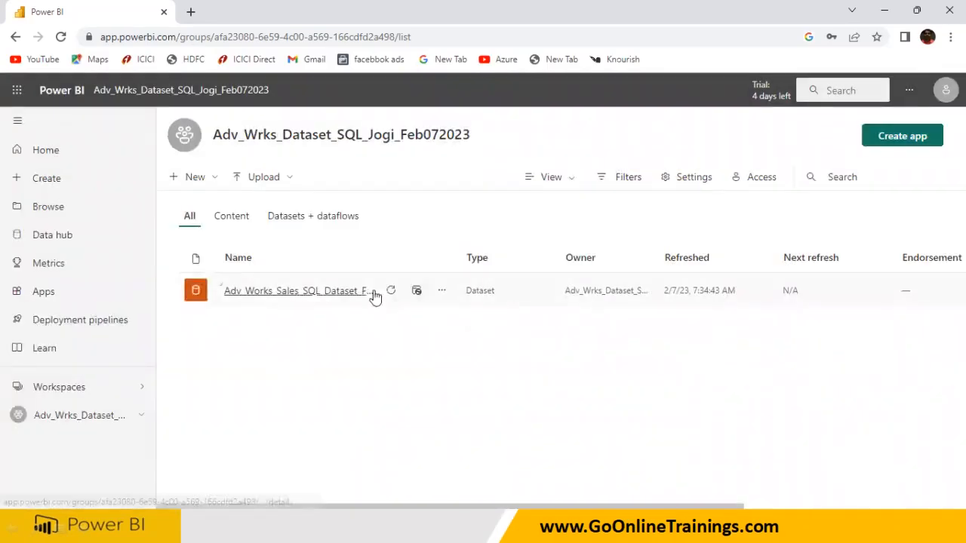
# Step: Check the Content, Datasets + dataflows and All views of the workspace list
pyautogui.click(232, 222)
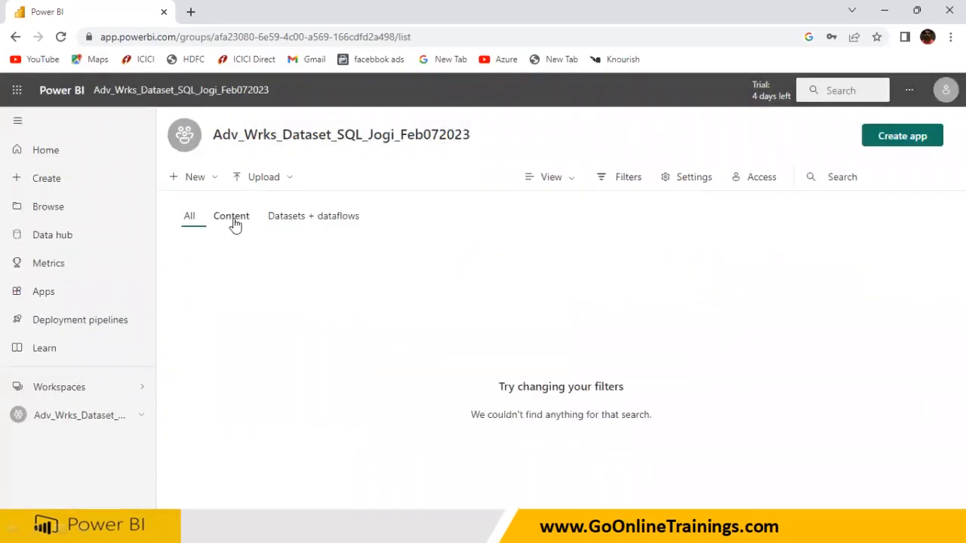
pyautogui.click(282, 218)
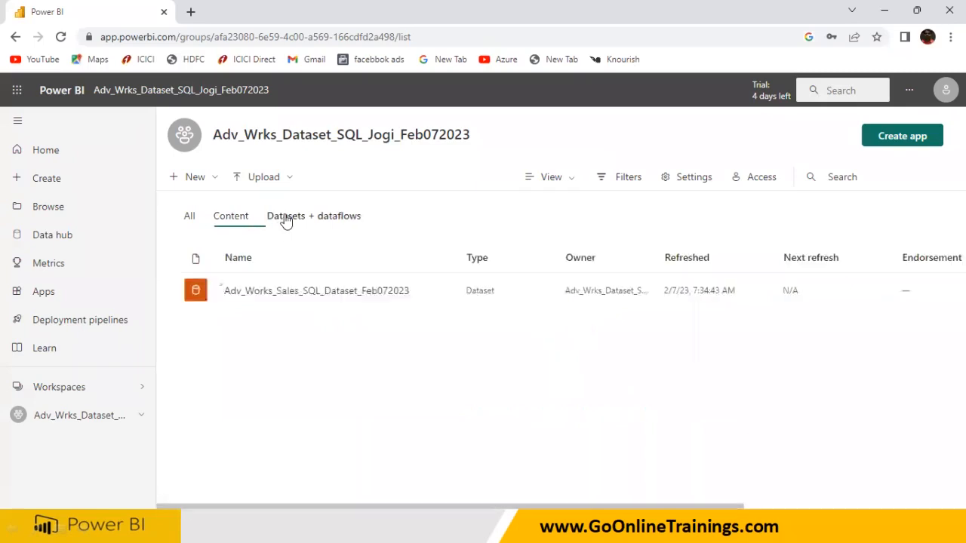
pyautogui.click(191, 220)
pyautogui.click(274, 223)
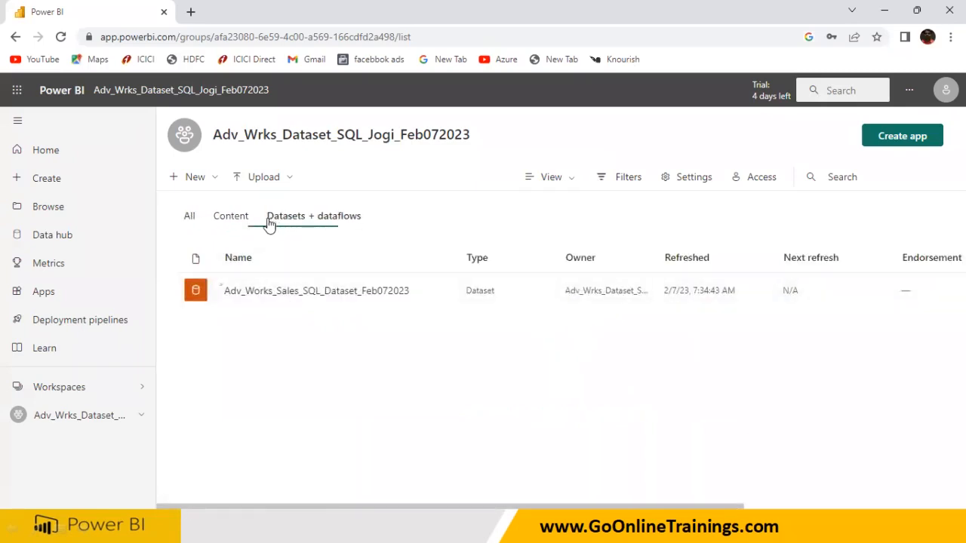
pyautogui.click(234, 222)
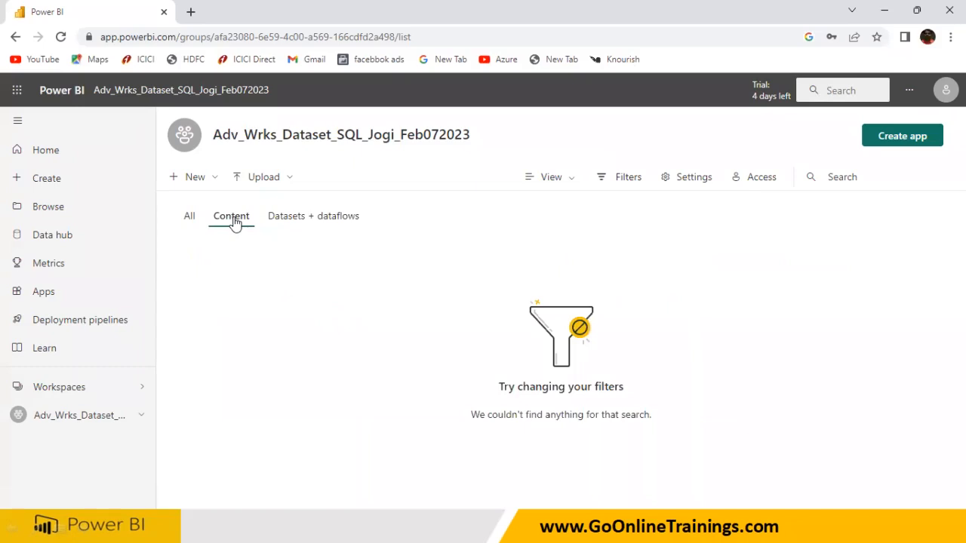
pyautogui.click(188, 219)
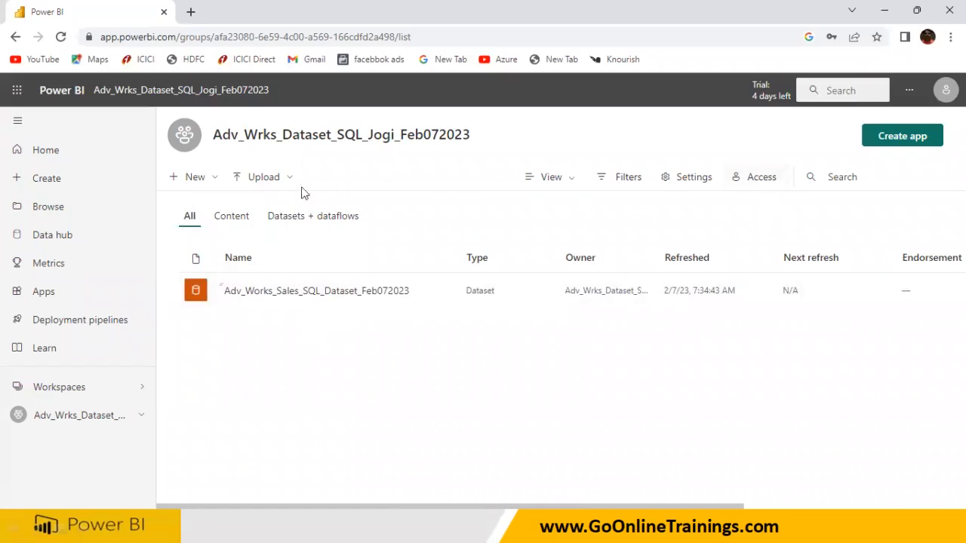
pyautogui.click(764, 184)
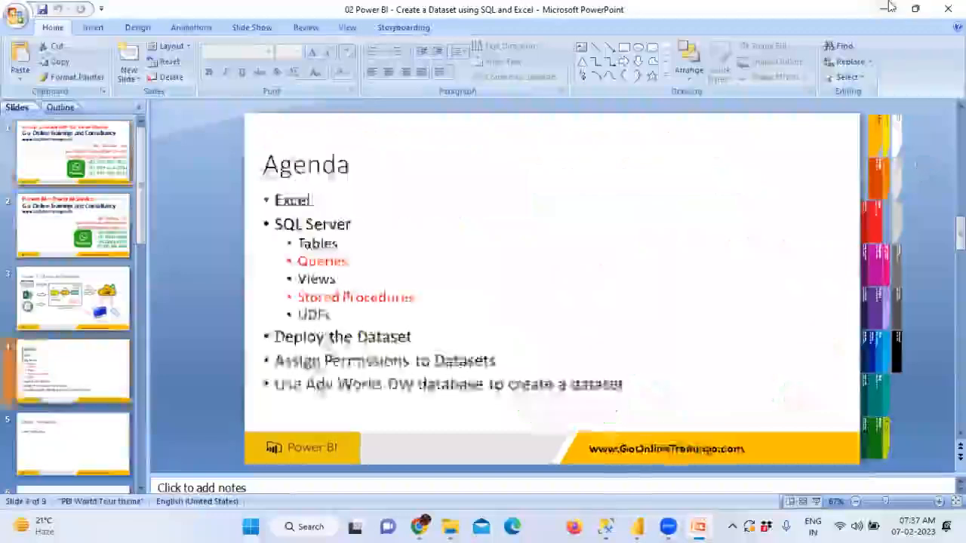
# Step: Minimize all windows and open the PBI Email IDS note maximized in Notepad
pyautogui.click(883, 7)
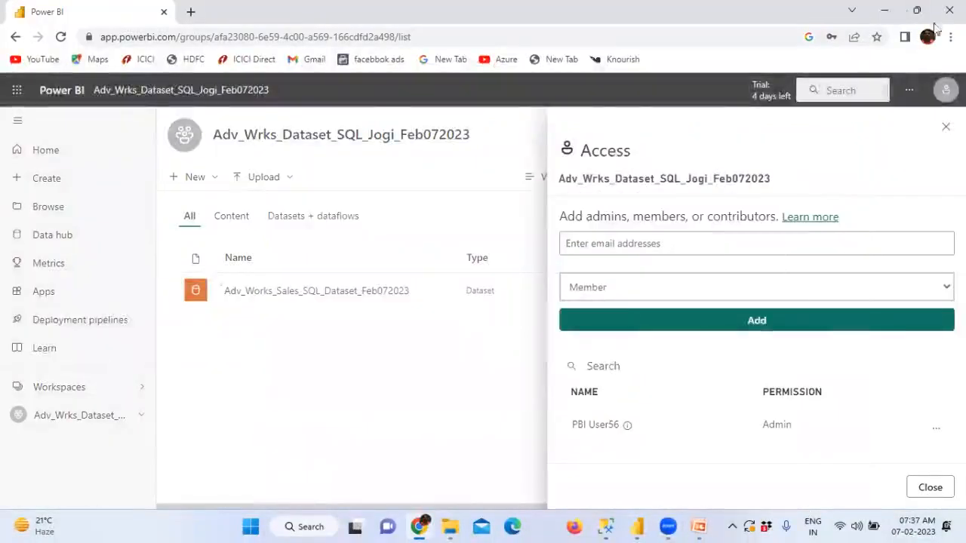
pyautogui.click(884, 11)
pyautogui.click(888, 12)
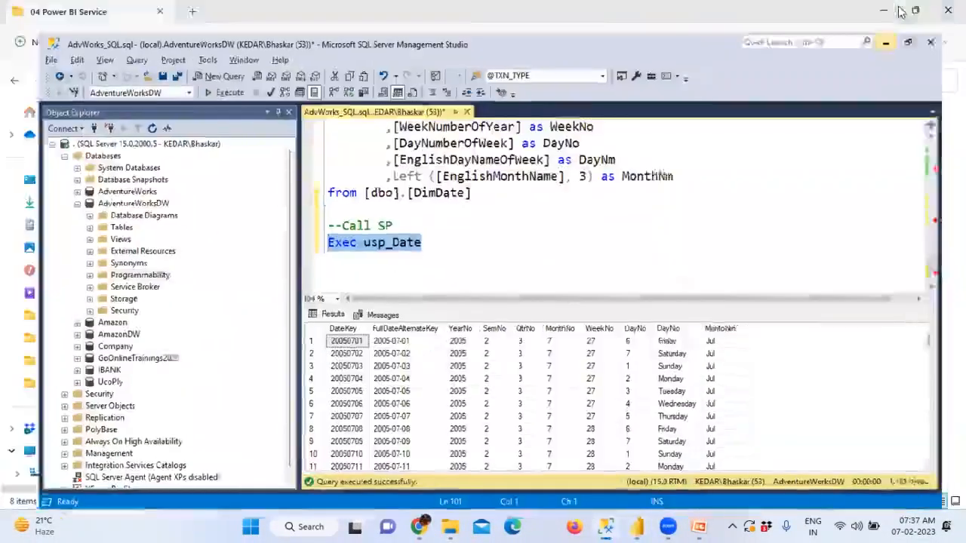
pyautogui.click(899, 11)
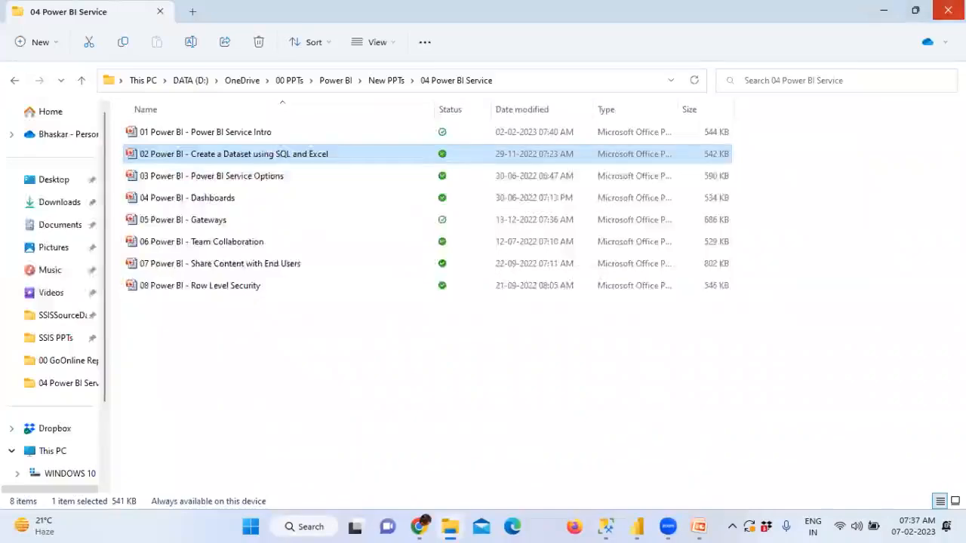
pyautogui.click(885, 11)
pyautogui.doubleClick(828, 54)
pyautogui.click(827, 100)
# Step: Scroll to the Jan 2023 accounts and select and copy the first user's address
pyautogui.scroll(-7, 597, 301)
pyautogui.scroll(-3, 596, 302)
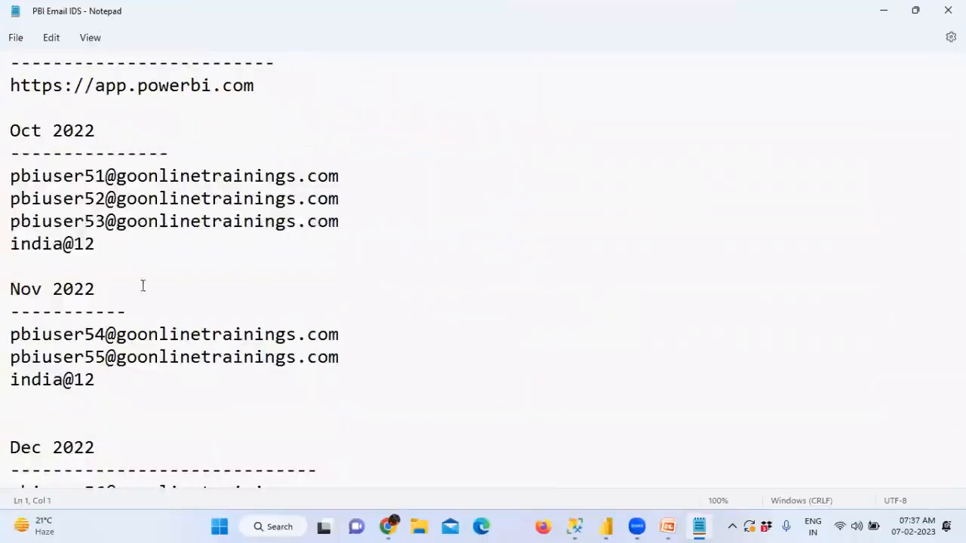
pyautogui.moveTo(93, 335); pyautogui.dragTo(114, 369)
pyautogui.scroll(-2, 114, 369)
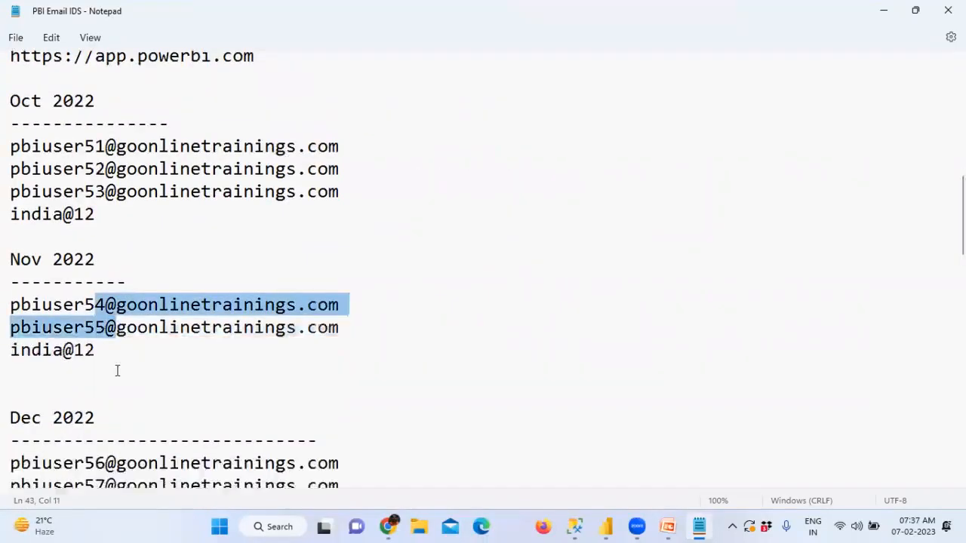
pyautogui.moveTo(84, 357); pyautogui.dragTo(126, 404)
pyautogui.scroll(-2, 127, 404)
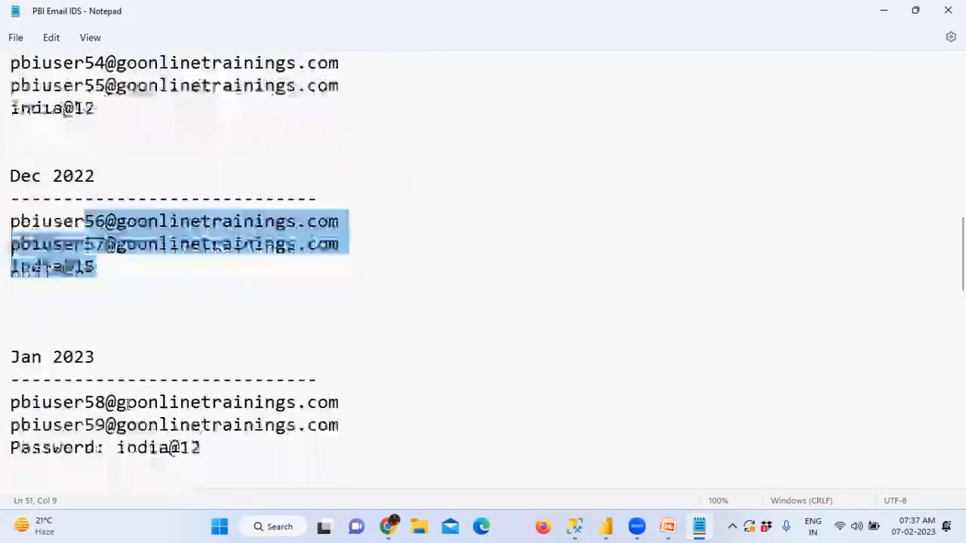
pyautogui.moveTo(10, 405); pyautogui.dragTo(11, 445)
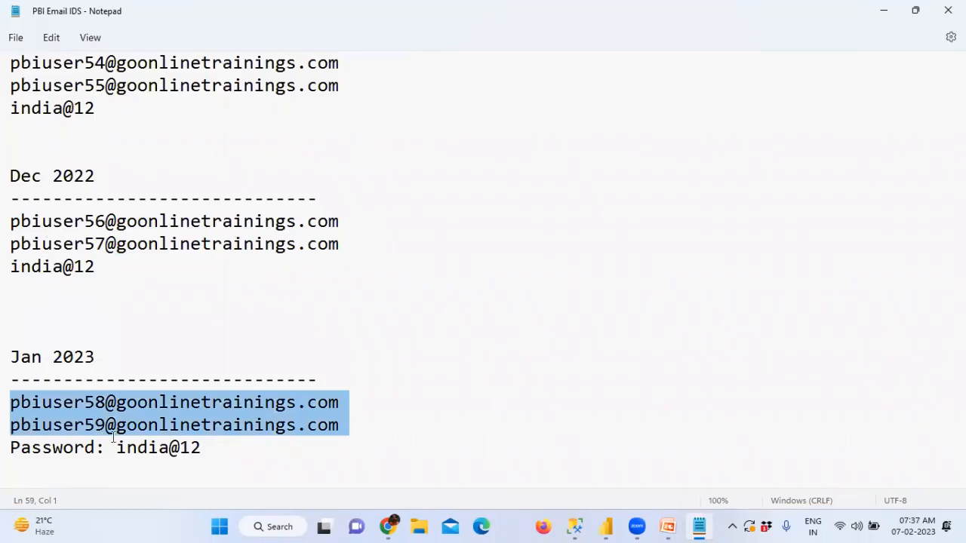
pyautogui.moveTo(201, 447); pyautogui.dragTo(17, 397)
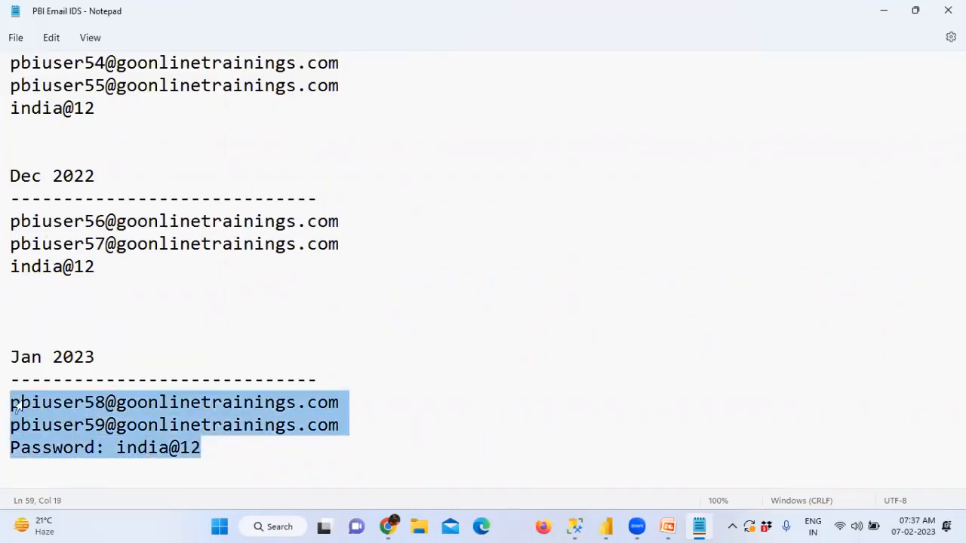
pyautogui.scroll(-2, 231, 423)
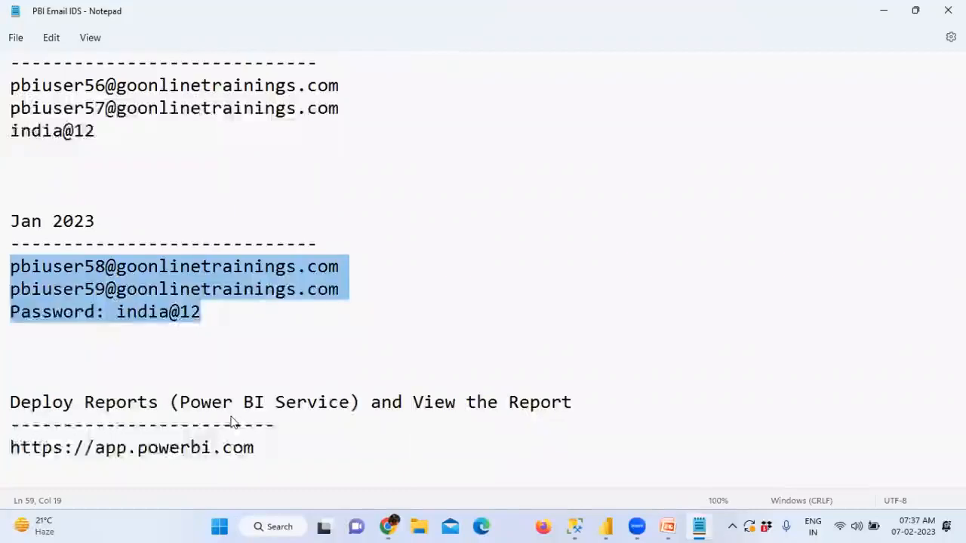
pyautogui.click(129, 342)
pyautogui.keyDown('shift'); pyautogui.click(7, 264); pyautogui.keyUp('shift')
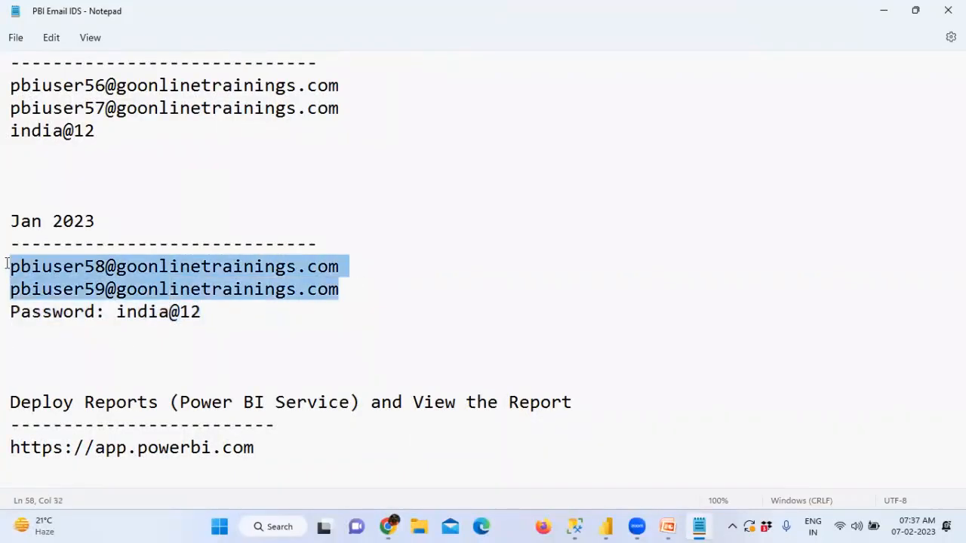
pyautogui.moveTo(348, 268); pyautogui.dragTo(6, 267)
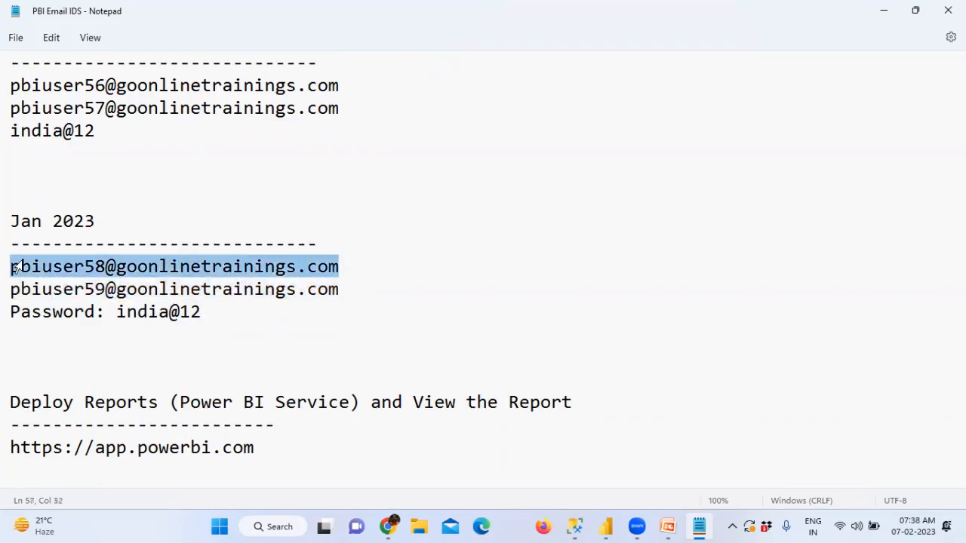
pyautogui.press('super')
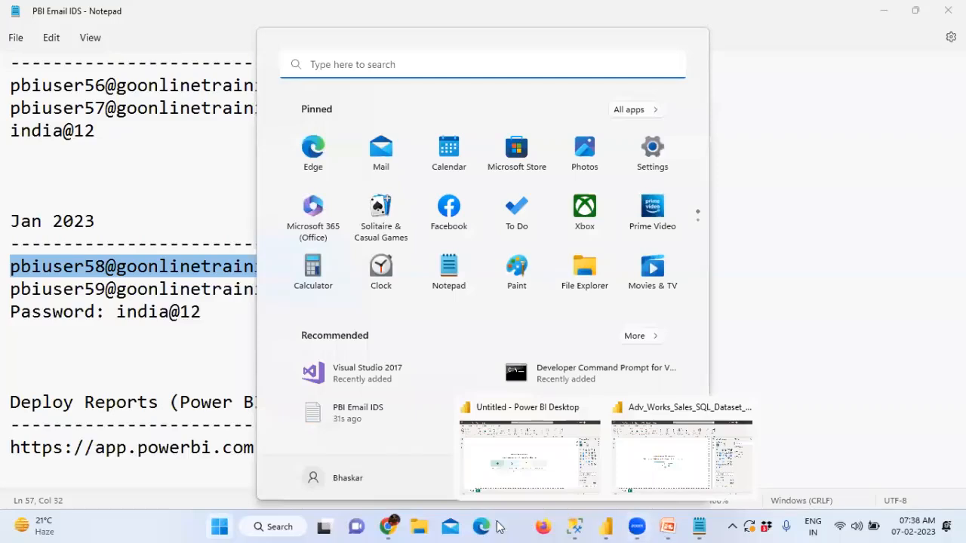
# Step: Paste the two Jan 2023 users' e-mail addresses into the workspace Access box
pyautogui.click(393, 526)
pyautogui.click(647, 239)
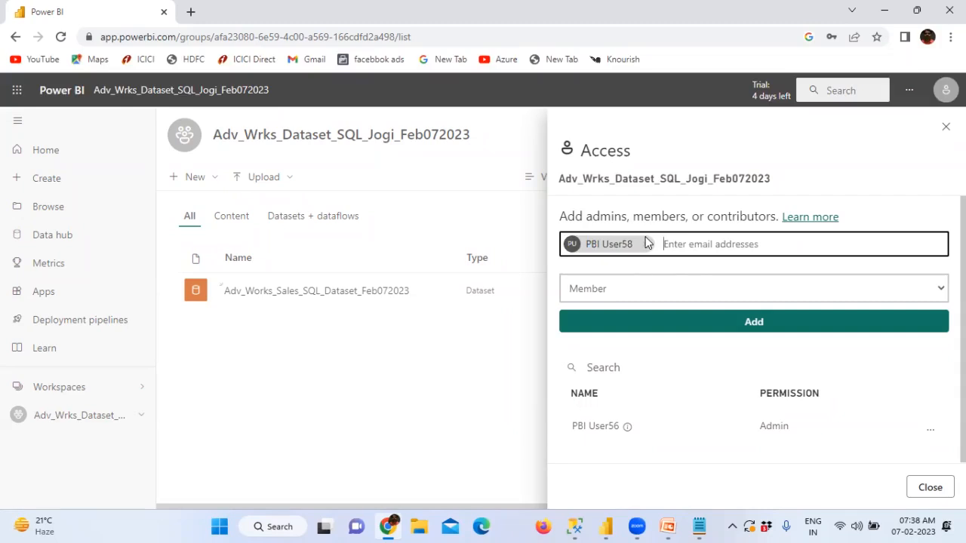
pyautogui.press('super')
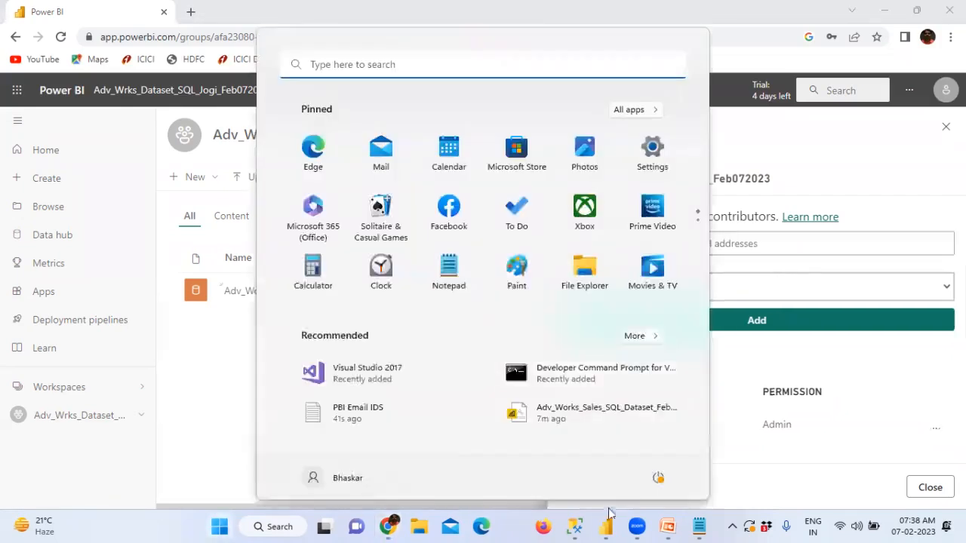
pyautogui.click(699, 526)
pyautogui.press('Down')
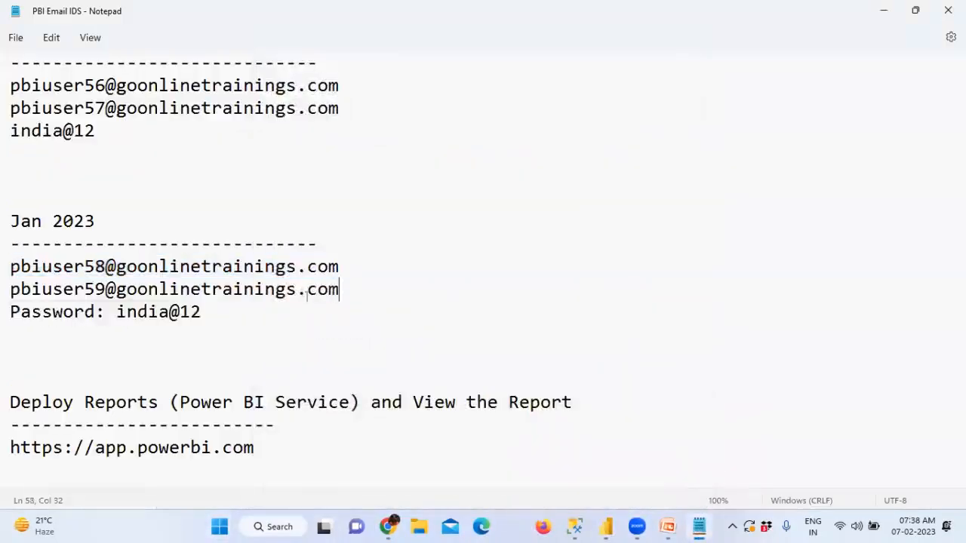
pyautogui.moveTo(339, 289); pyautogui.dragTo(6, 293)
pyautogui.hotkey('ctrl', 'c')
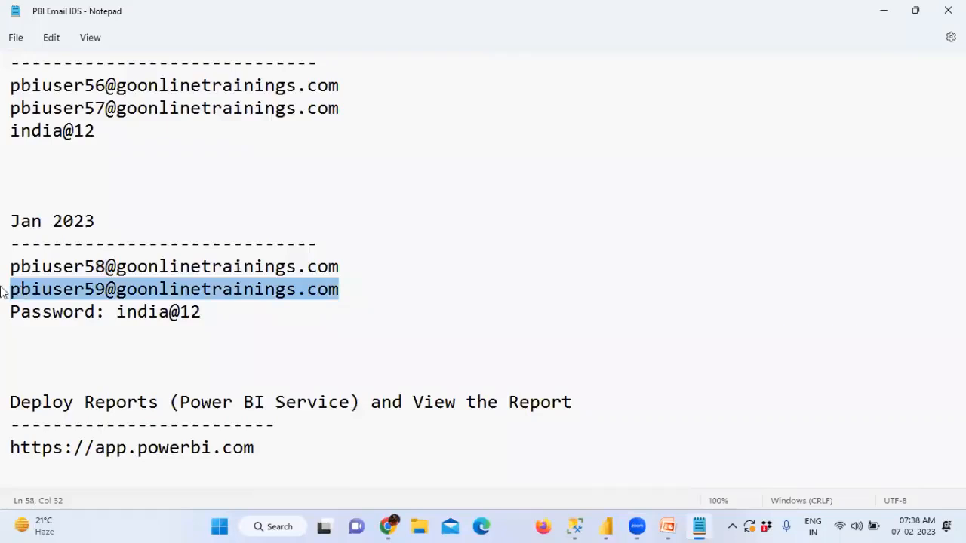
pyautogui.hotkey('alt', 'Tab')
pyautogui.hotkey('ctrl', 'v')
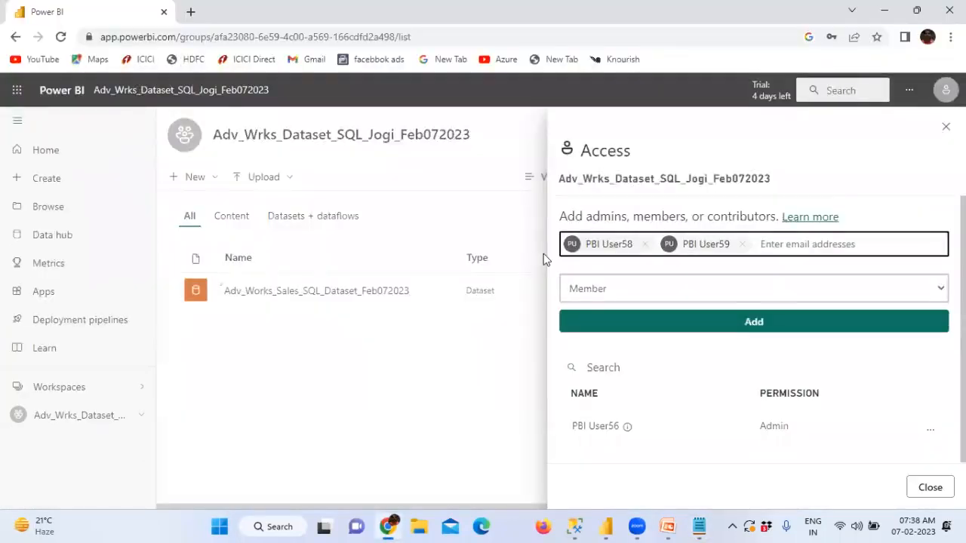
# Step: Add both users with the Member role and close the Access panel
pyautogui.click(651, 288)
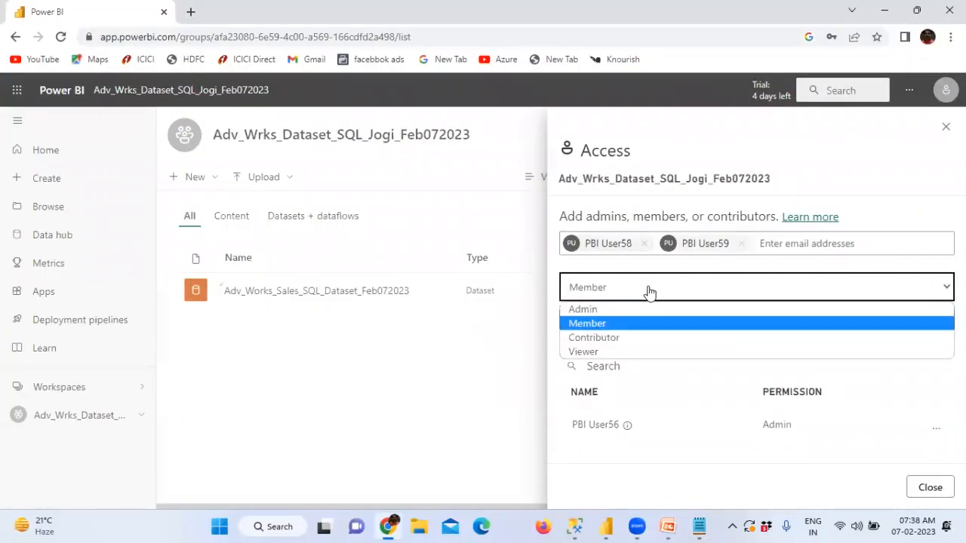
pyautogui.click(588, 325)
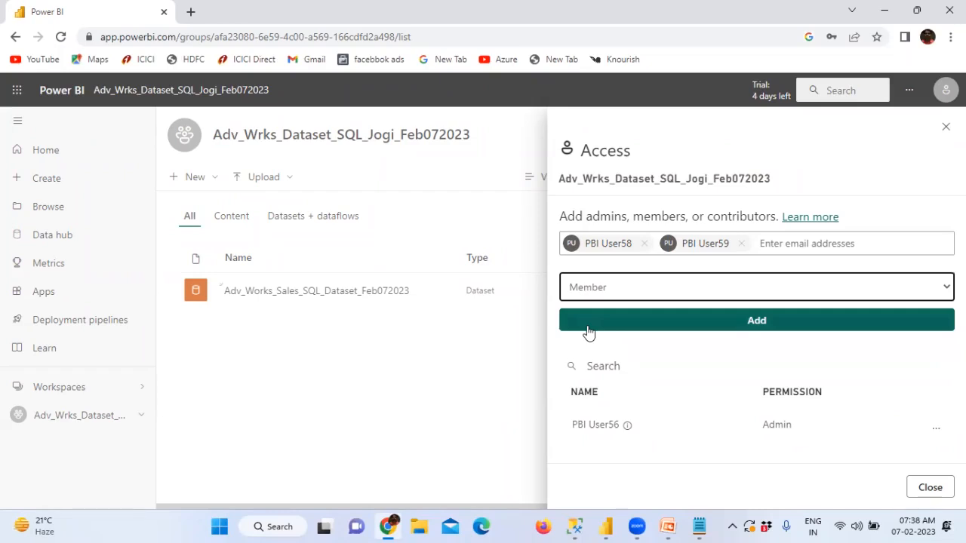
pyautogui.click(750, 326)
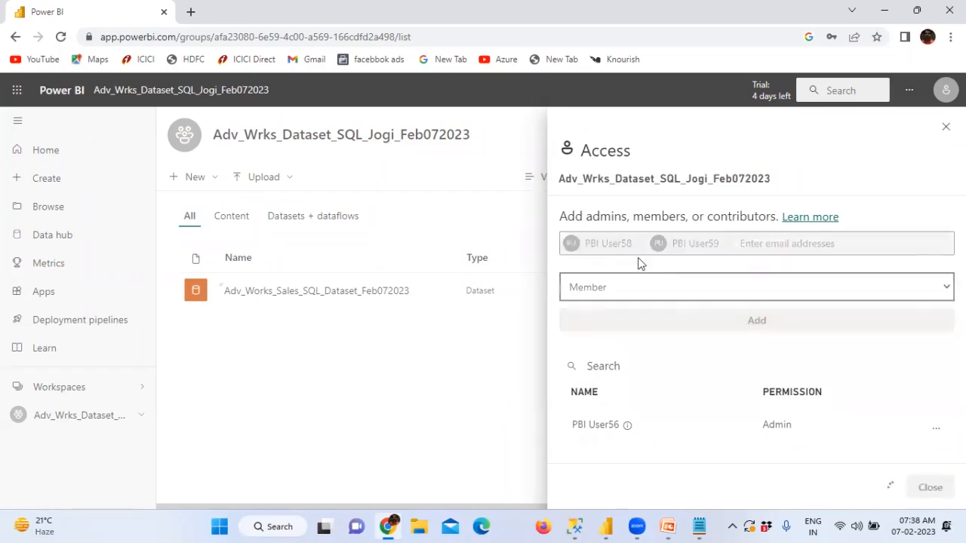
pyautogui.scroll(-1, 725, 415)
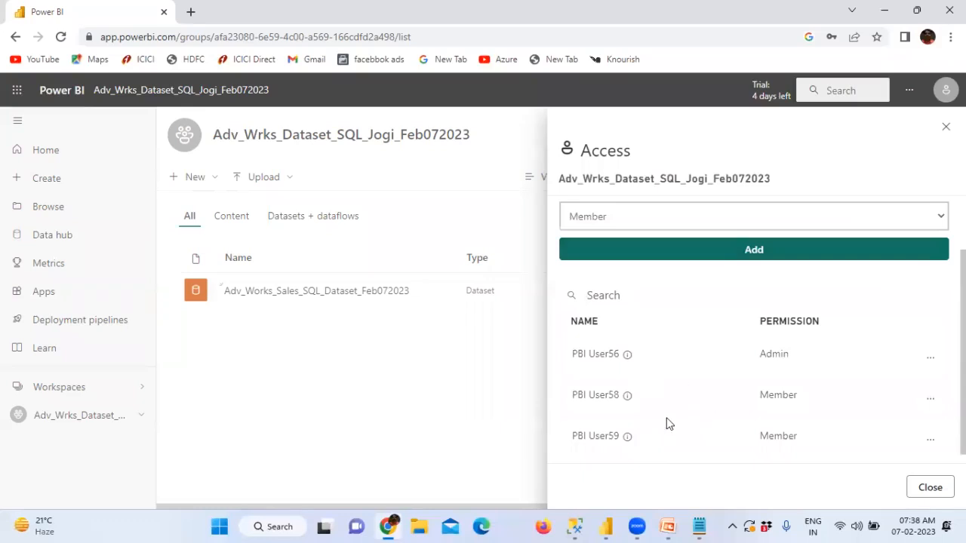
pyautogui.click(929, 489)
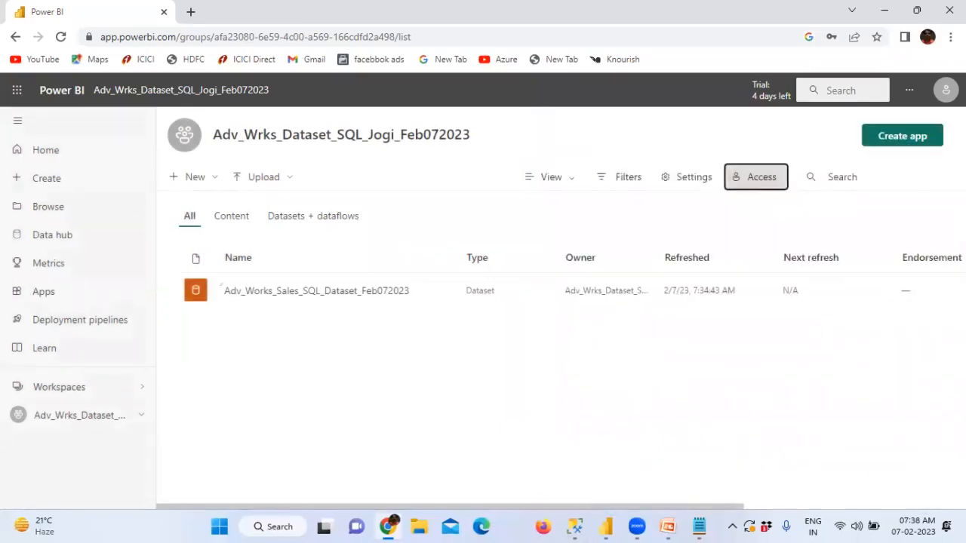
# Step: Sign out of Power BI Service and close the Adv_Works Power BI Desktop dataset window
pyautogui.click(945, 89)
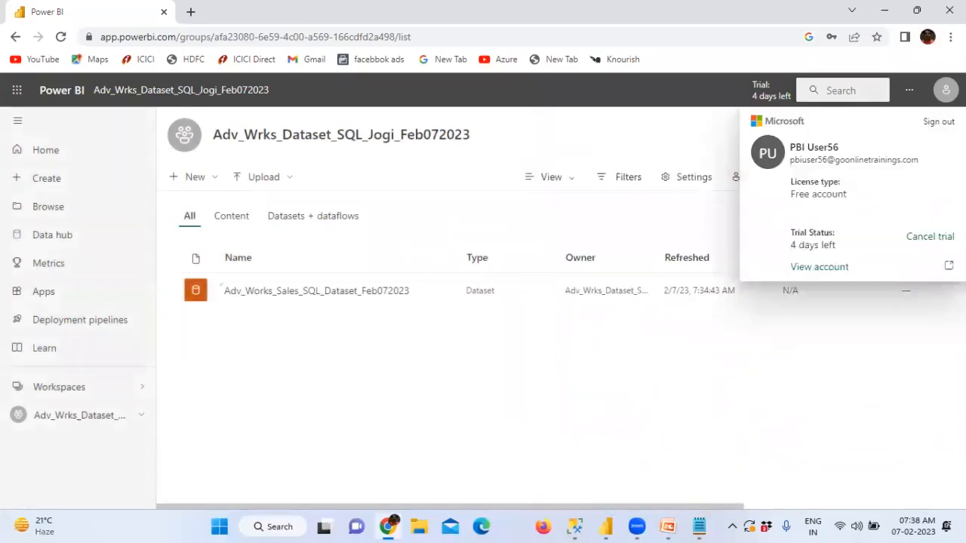
pyautogui.click(943, 127)
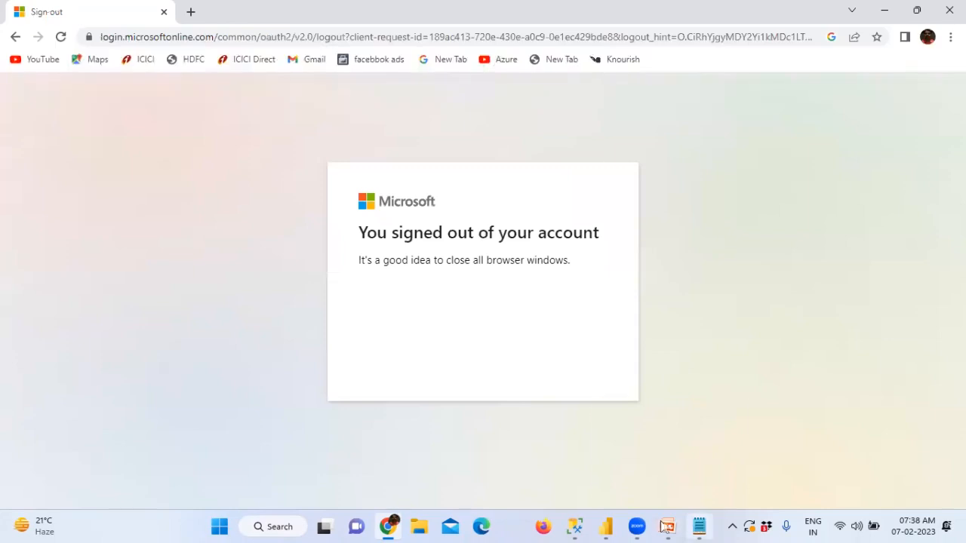
pyautogui.moveTo(606, 525)
pyautogui.click(687, 451)
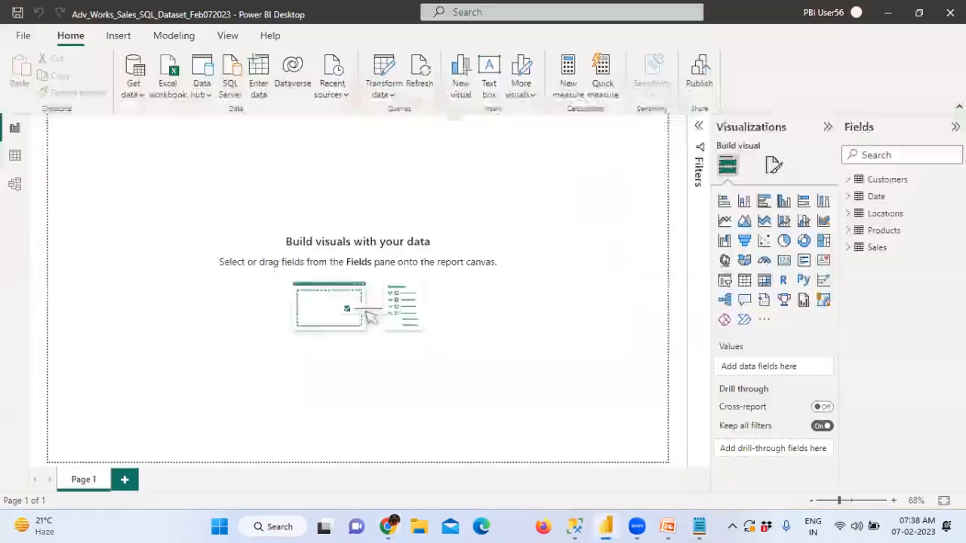
pyautogui.click(950, 12)
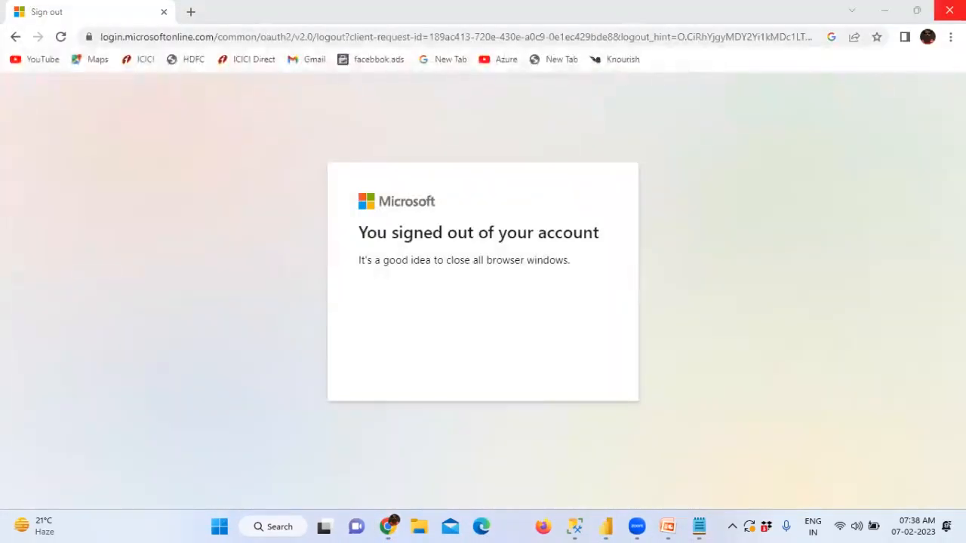
# Step: Launch Power BI Desktop via a 'power' Start search, skip the welcome screen, view account options
pyautogui.click(219, 527)
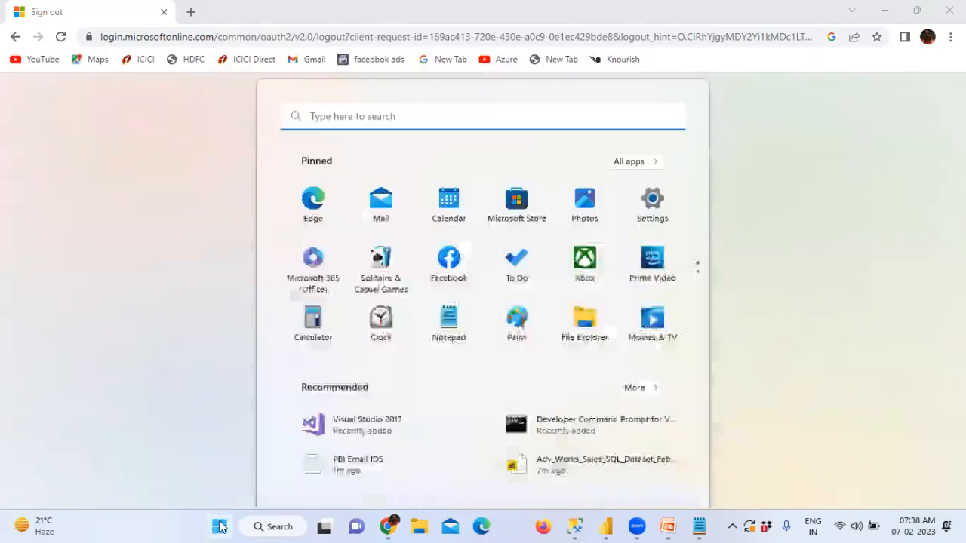
pyautogui.write('power')
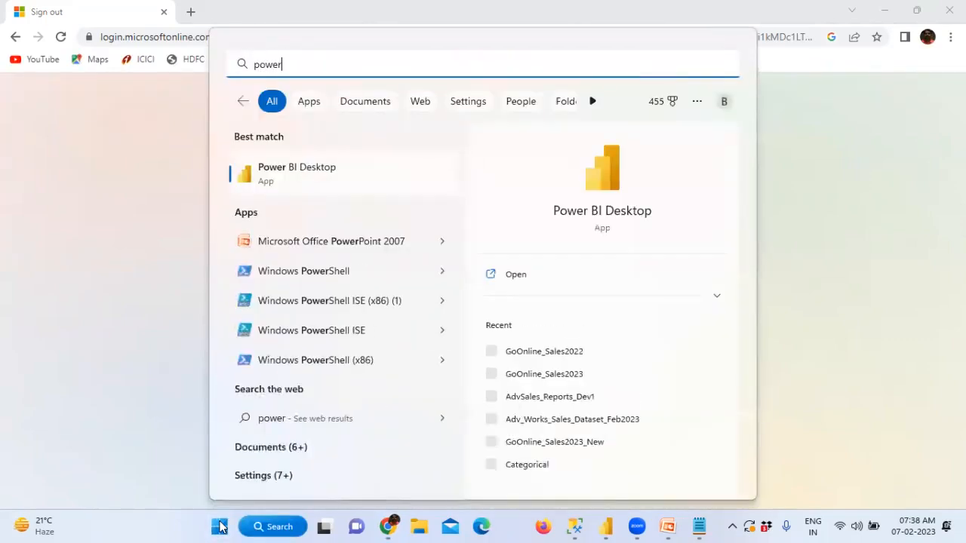
pyautogui.click(346, 175)
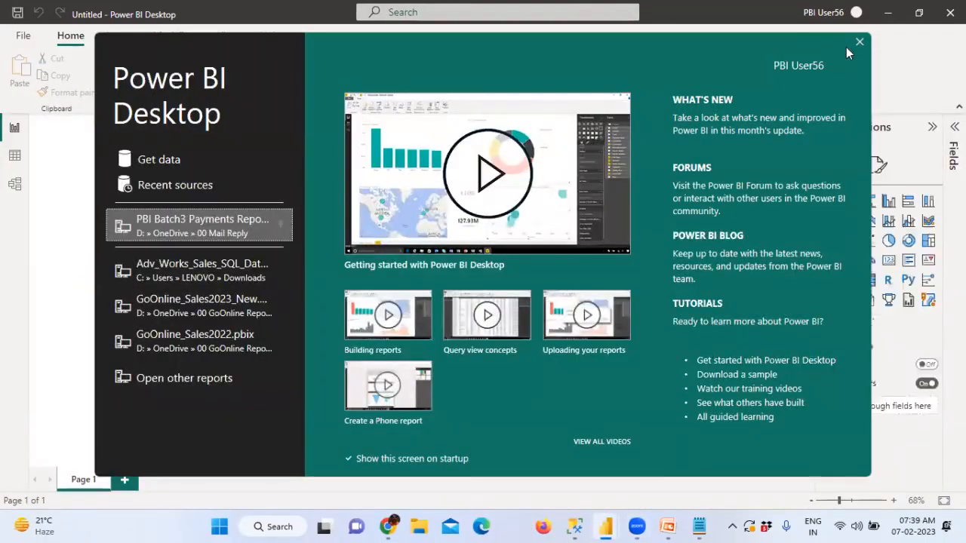
pyautogui.click(859, 42)
pyautogui.click(854, 13)
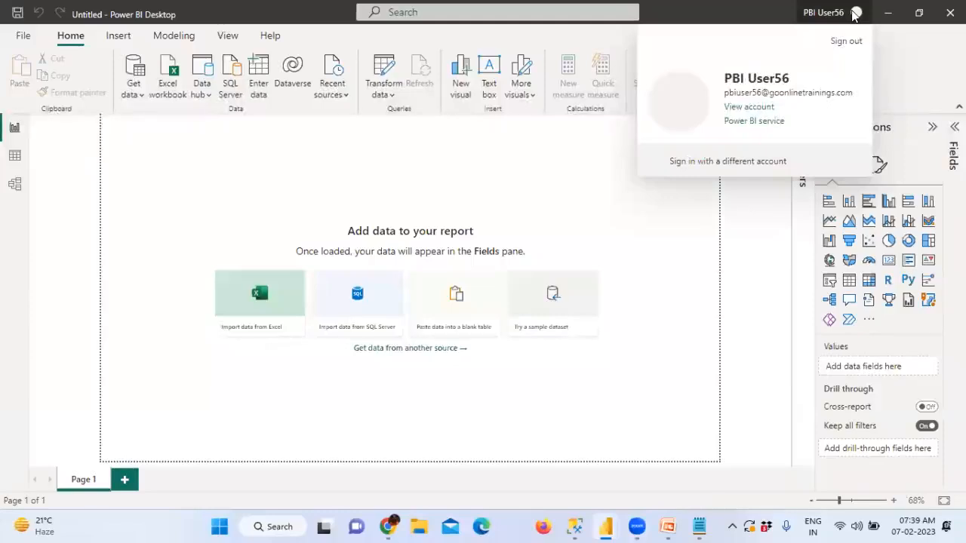
# Step: Sign out, then sign back in with the pasted work e-mail and its password
pyautogui.click(848, 39)
pyautogui.click(857, 13)
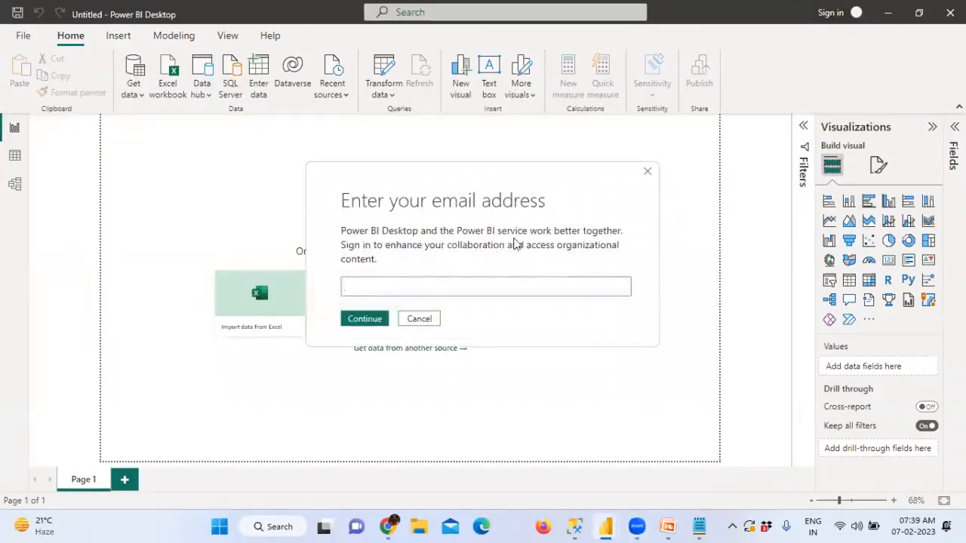
pyautogui.hotkey('ctrl', 'v')
pyautogui.click(366, 320)
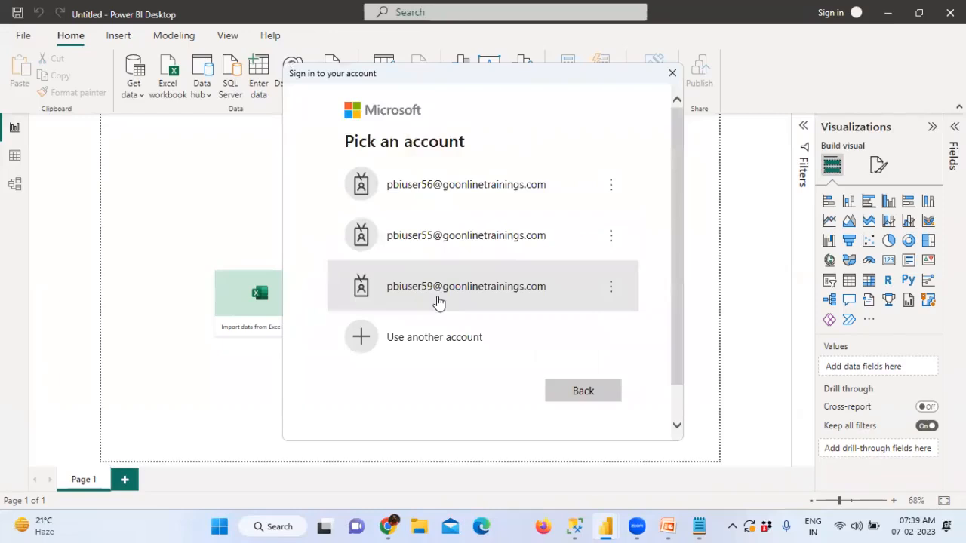
pyautogui.click(438, 302)
pyautogui.write('••••')
pyautogui.write('•••')
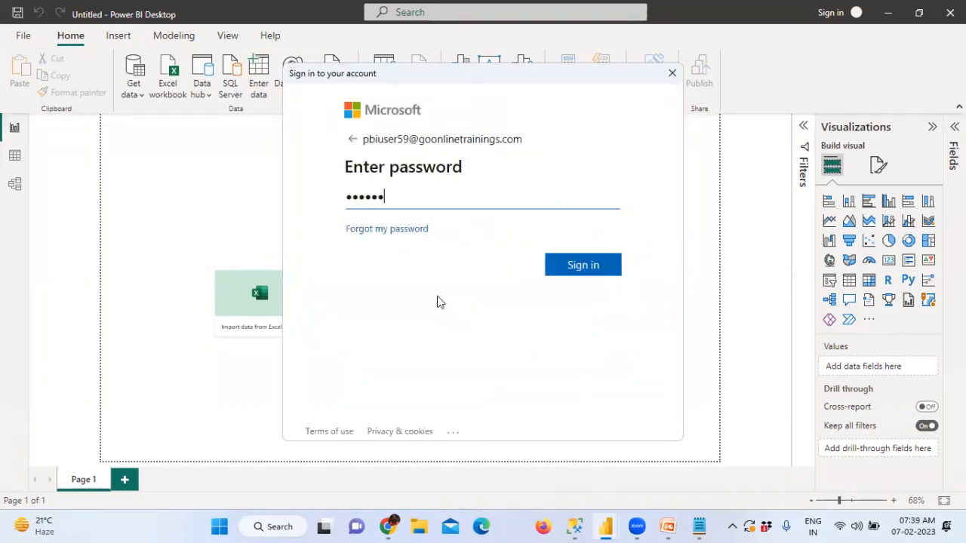
pyautogui.click(589, 275)
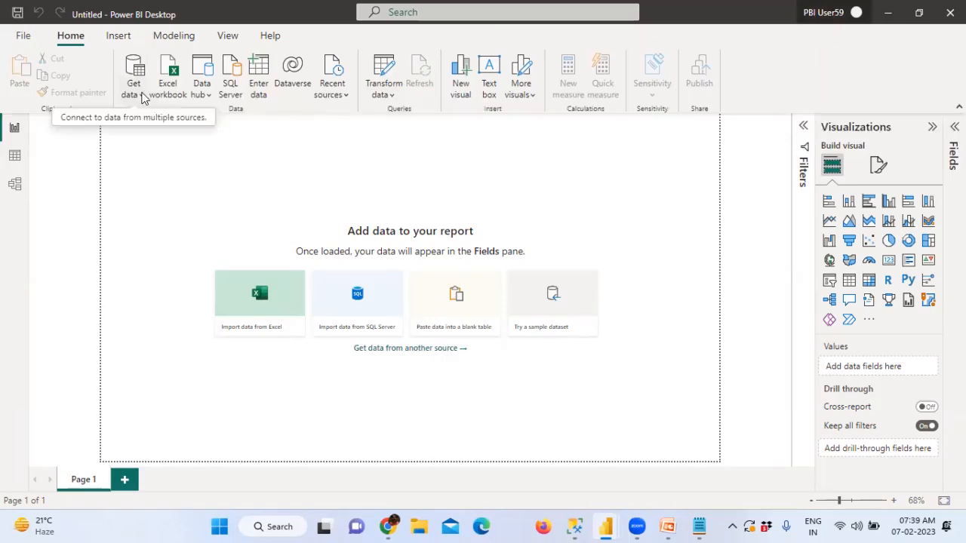
# Step: Open Power Query Editor, browse Power Platform, Azure, File and Database connectors, then cancel
pyautogui.click(383, 94)
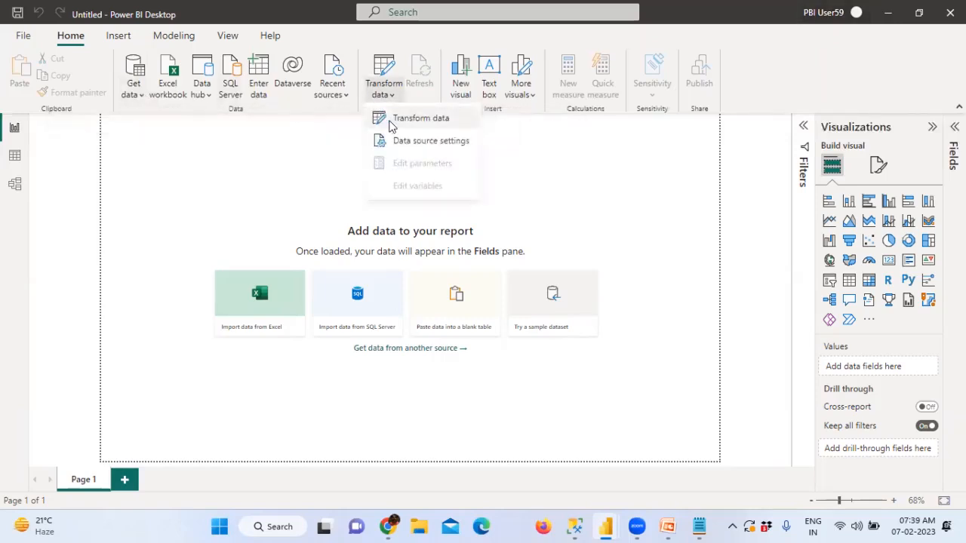
pyautogui.click(419, 118)
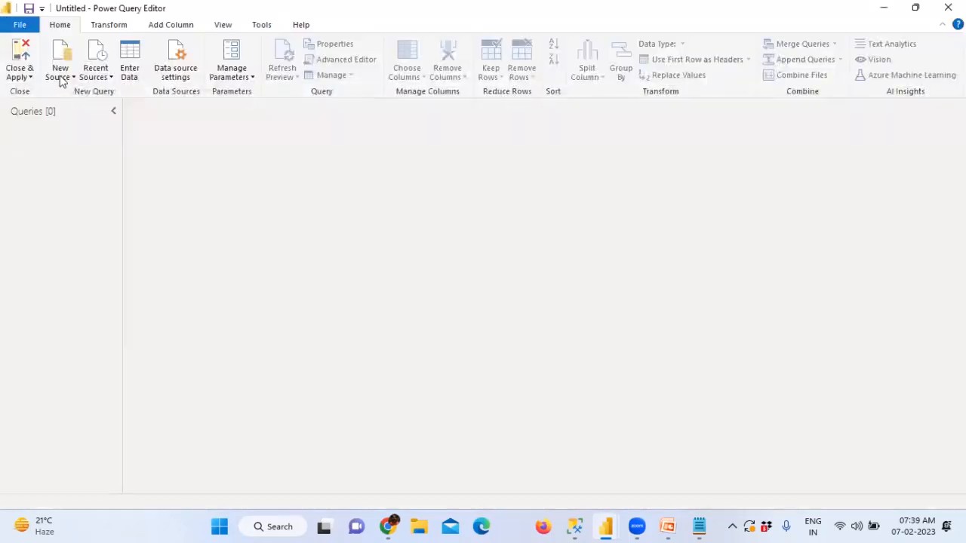
pyautogui.click(61, 78)
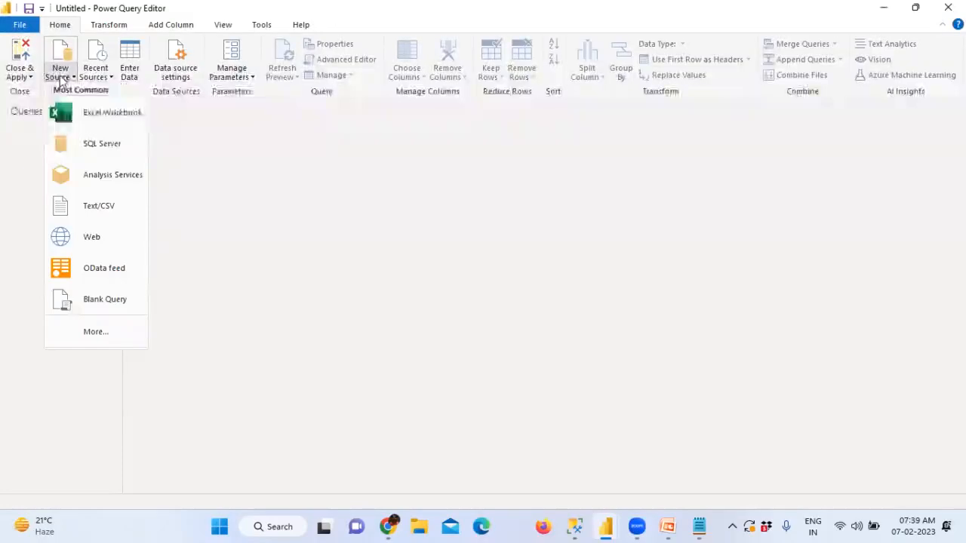
pyautogui.click(101, 330)
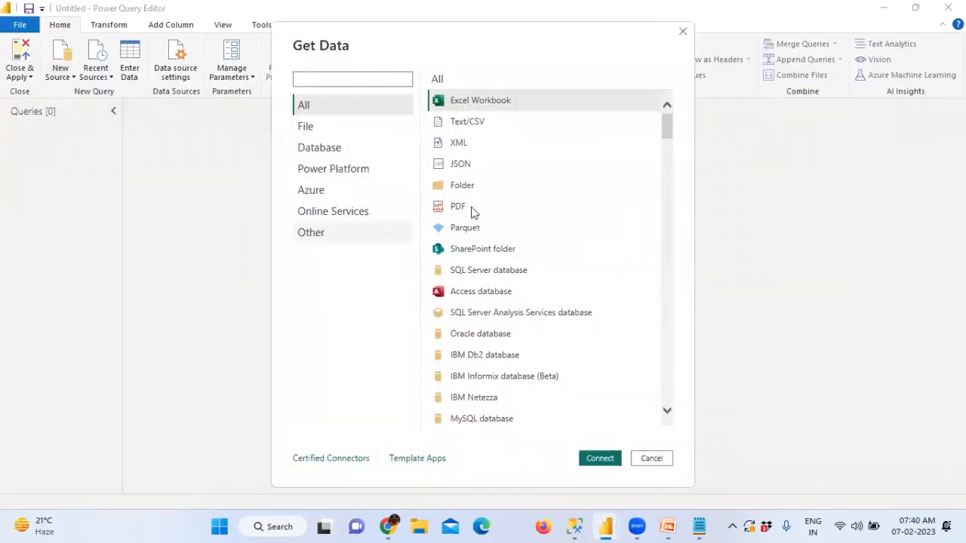
pyautogui.click(334, 175)
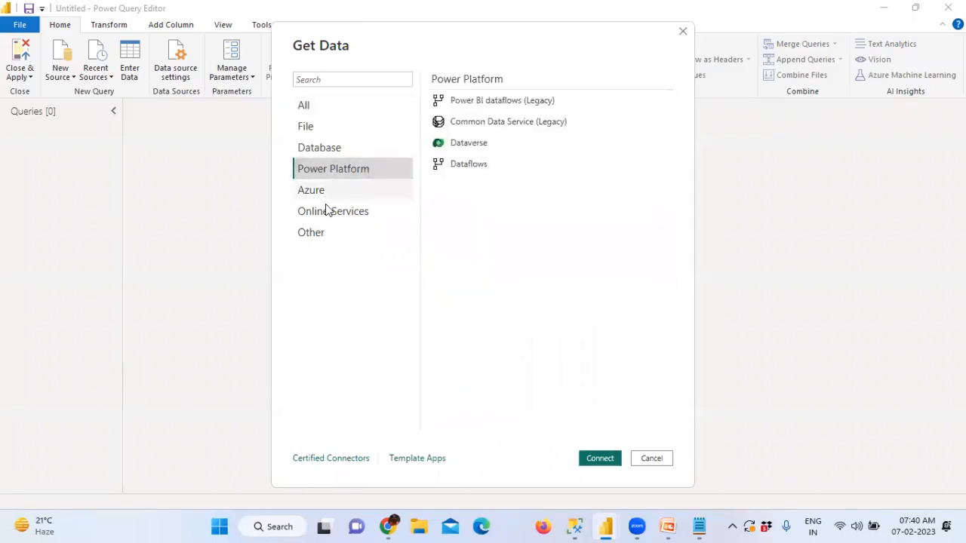
pyautogui.click(330, 193)
pyautogui.click(305, 126)
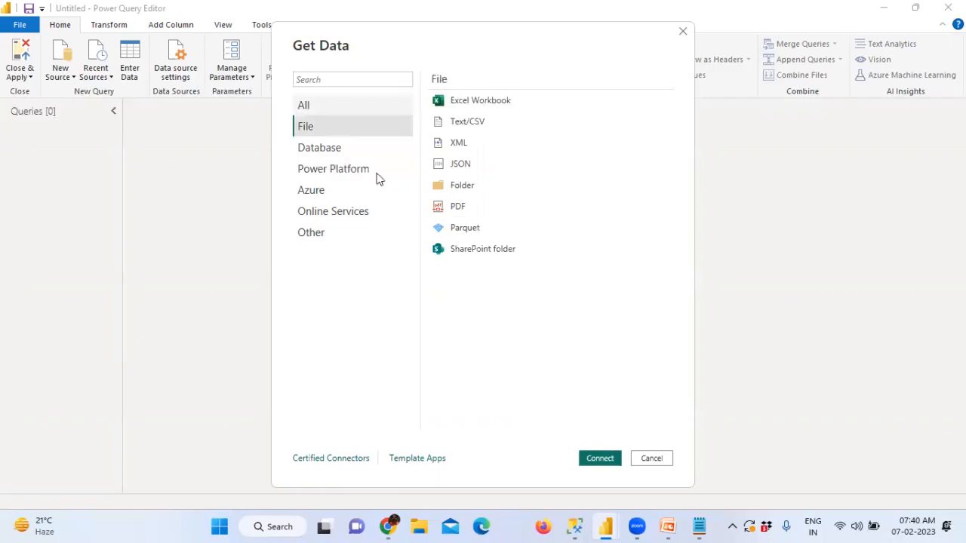
pyautogui.click(328, 149)
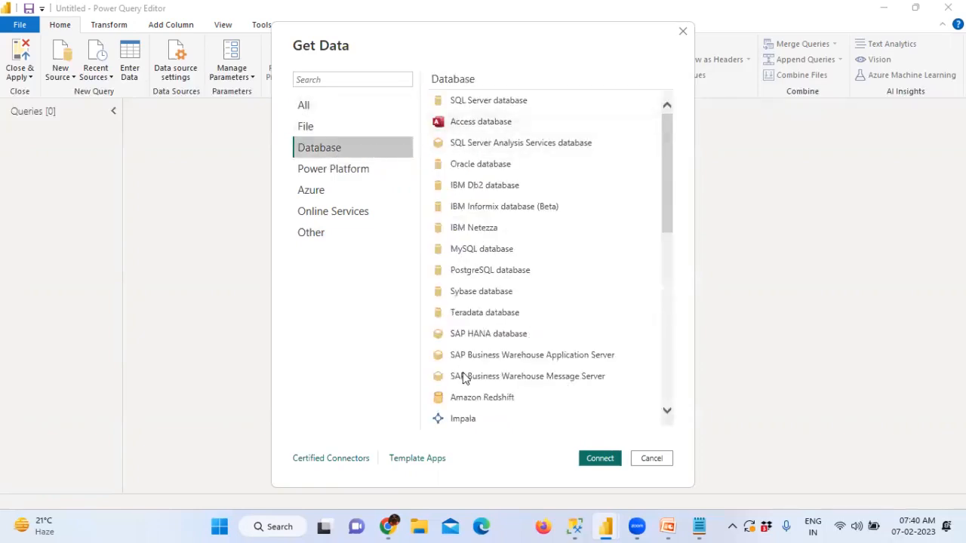
pyautogui.scroll(-5, 477, 369)
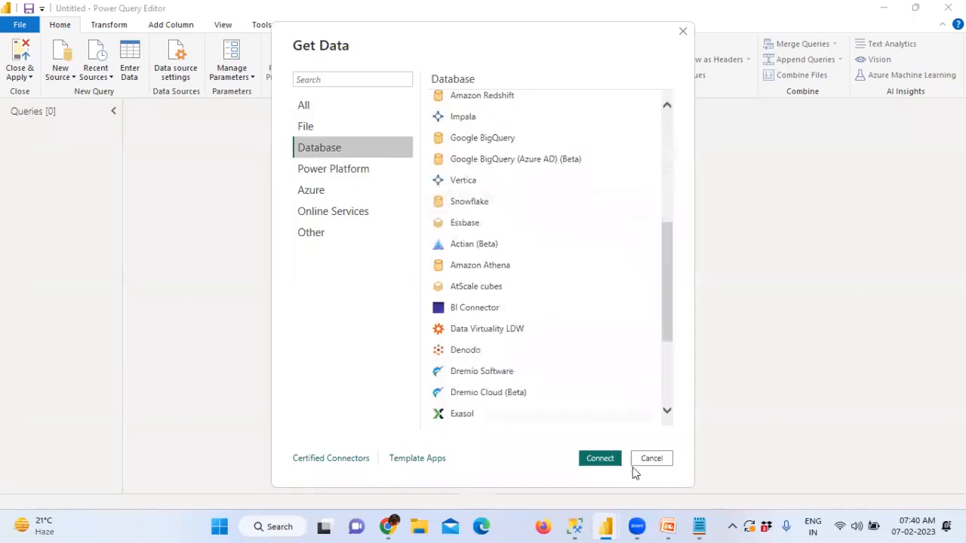
pyautogui.click(649, 459)
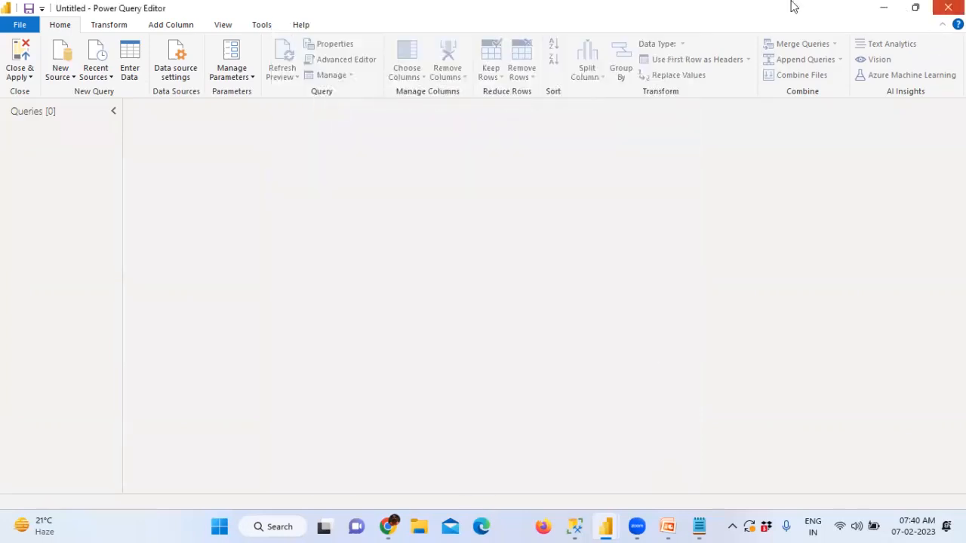
# Step: Connect live to the Adv_Works_Sales_SQL_Dataset_Feb072023 dataset through Get data > Power BI datasets
pyautogui.click(135, 93)
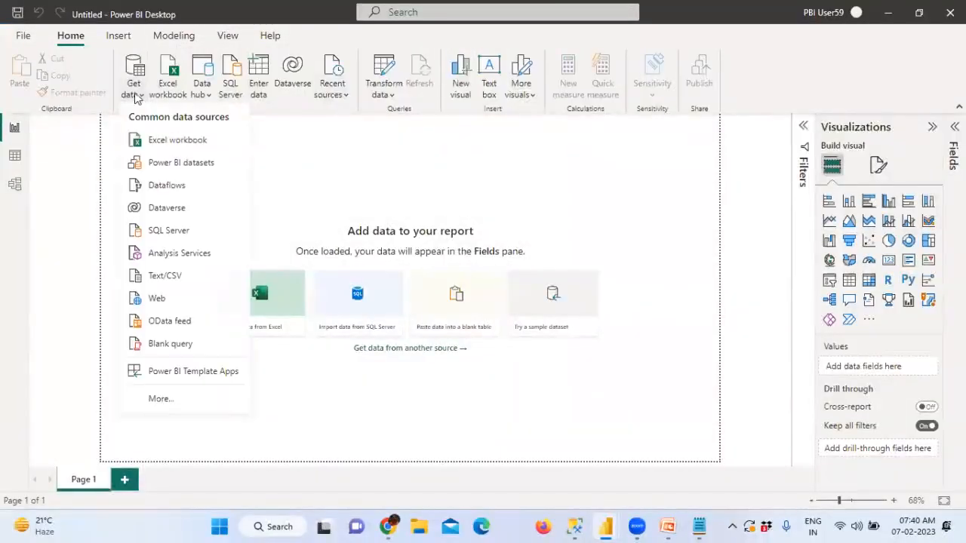
pyautogui.click(189, 169)
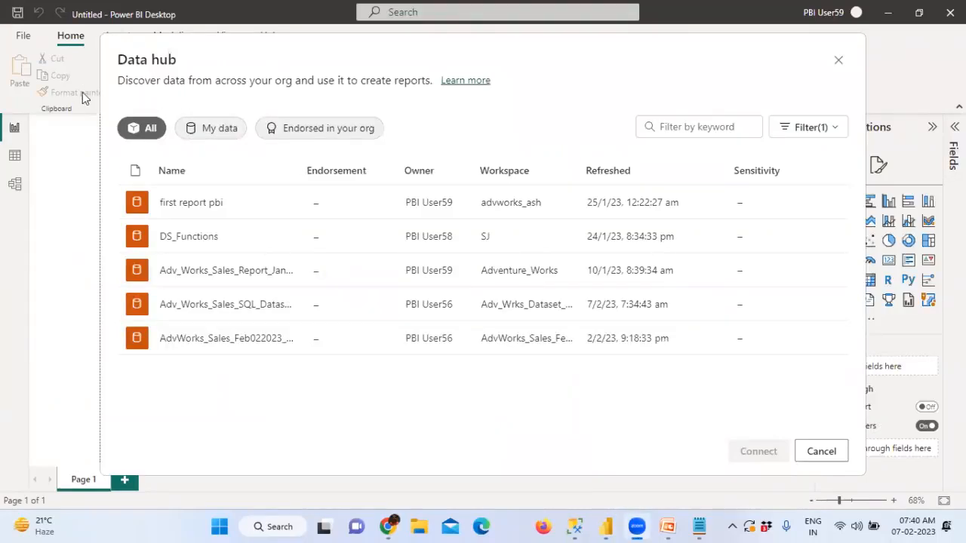
pyautogui.click(243, 310)
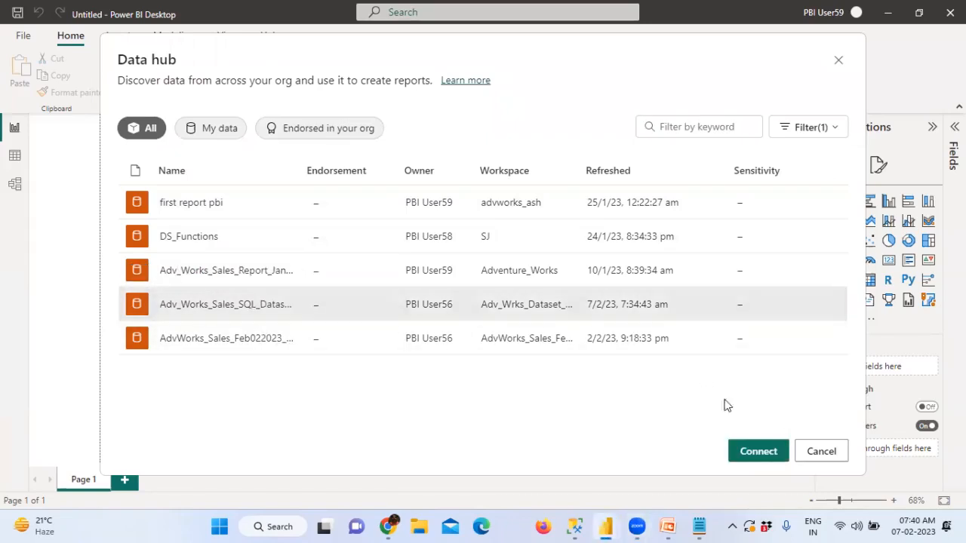
pyautogui.click(758, 451)
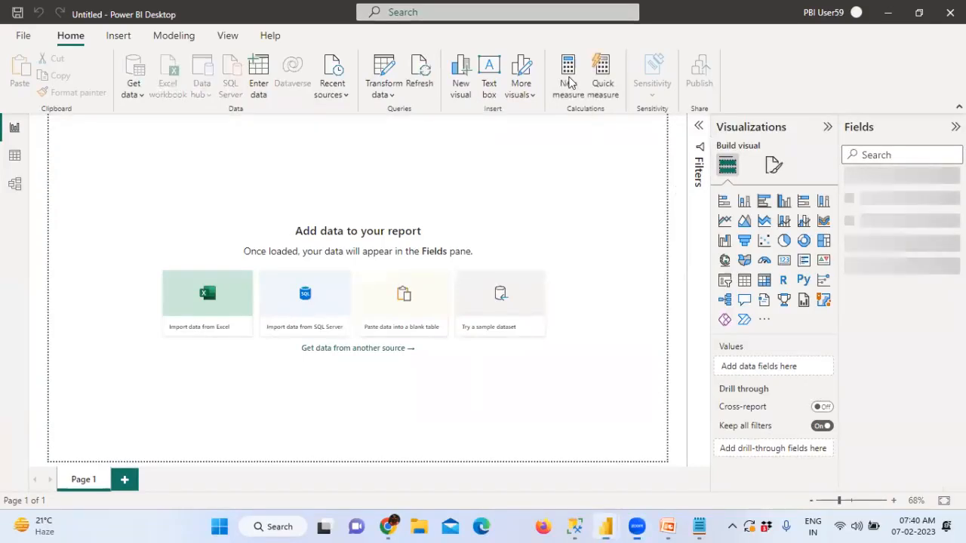
pyautogui.moveTo(314, 201)
pyautogui.mouseDown()
pyautogui.moveTo(315, 155)
pyautogui.moveTo(342, 172)
pyautogui.moveTo(306, 218)
pyautogui.moveTo(378, 255)
pyautogui.moveTo(344, 241)
pyautogui.mouseUp()
pyautogui.moveTo(367, 182)
pyautogui.mouseDown()
pyautogui.moveTo(646, 191)
pyautogui.moveTo(789, 337)
pyautogui.moveTo(791, 181)
pyautogui.moveTo(620, 172)
pyautogui.mouseUp()
pyautogui.moveTo(676, 196); pyautogui.dragTo(712, 153)
pyautogui.moveTo(759, 113)
pyautogui.mouseDown()
pyautogui.moveTo(777, 125)
pyautogui.moveTo(804, 122)
pyautogui.moveTo(830, 147)
pyautogui.mouseUp()
pyautogui.moveTo(689, 200)
pyautogui.mouseDown()
pyautogui.moveTo(678, 287)
pyautogui.moveTo(734, 213)
pyautogui.moveTo(679, 201)
pyautogui.mouseUp()
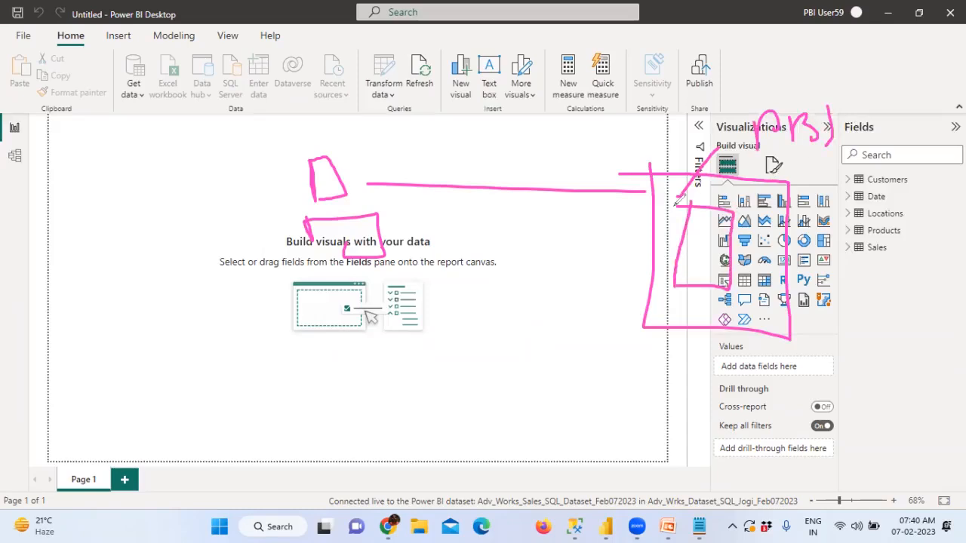
pyautogui.moveTo(693, 255); pyautogui.dragTo(716, 262)
pyautogui.moveTo(700, 294)
pyautogui.mouseDown()
pyautogui.moveTo(701, 315)
pyautogui.moveTo(723, 317)
pyautogui.moveTo(786, 281)
pyautogui.mouseUp()
pyautogui.moveTo(347, 345)
pyautogui.mouseDown()
pyautogui.moveTo(351, 377)
pyautogui.moveTo(391, 352)
pyautogui.moveTo(349, 376)
pyautogui.mouseUp()
pyautogui.moveTo(356, 406)
pyautogui.mouseDown()
pyautogui.moveTo(359, 427)
pyautogui.moveTo(368, 403)
pyautogui.moveTo(388, 413)
pyautogui.mouseUp()
pyautogui.moveTo(691, 285)
pyautogui.mouseDown()
pyautogui.moveTo(394, 324)
pyautogui.moveTo(387, 341)
pyautogui.moveTo(404, 352)
pyautogui.moveTo(528, 329)
pyautogui.moveTo(549, 336)
pyautogui.moveTo(584, 323)
pyautogui.moveTo(601, 343)
pyautogui.mouseUp()
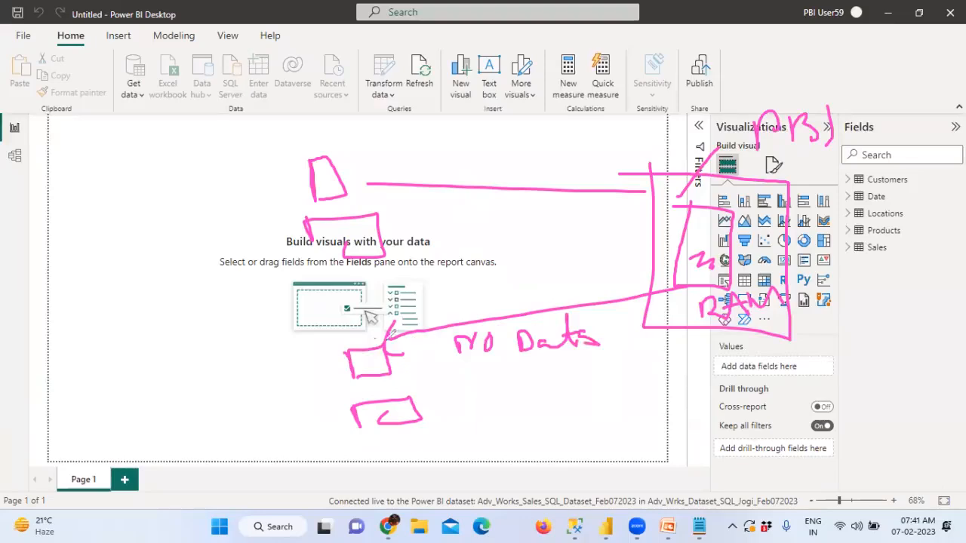
pyautogui.moveTo(359, 507)
pyautogui.mouseDown()
pyautogui.moveTo(403, 504)
pyautogui.moveTo(400, 482)
pyautogui.moveTo(353, 494)
pyautogui.moveTo(379, 511)
pyautogui.mouseUp()
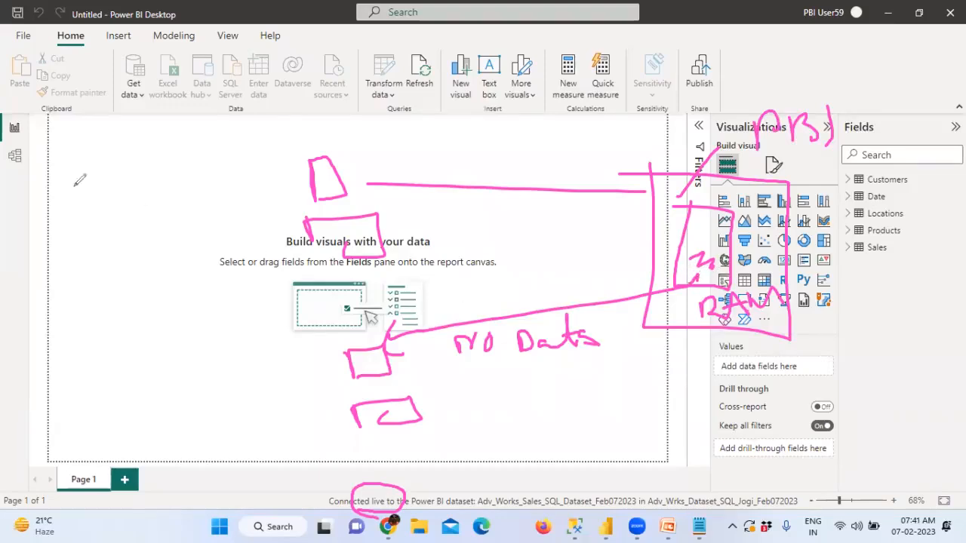
pyautogui.moveTo(2, 140)
pyautogui.mouseDown()
pyautogui.moveTo(64, 143)
pyautogui.moveTo(15, 130)
pyautogui.moveTo(23, 145)
pyautogui.moveTo(66, 139)
pyautogui.mouseUp()
pyautogui.moveTo(74, 208)
pyautogui.mouseDown()
pyautogui.moveTo(105, 218)
pyautogui.moveTo(85, 241)
pyautogui.moveTo(119, 240)
pyautogui.moveTo(122, 250)
pyautogui.mouseUp()
pyautogui.moveTo(70, 132)
pyautogui.mouseDown()
pyautogui.moveTo(96, 150)
pyautogui.moveTo(114, 121)
pyautogui.moveTo(97, 150)
pyautogui.mouseUp()
pyautogui.moveTo(98, 276)
pyautogui.mouseDown()
pyautogui.moveTo(113, 300)
pyautogui.moveTo(125, 266)
pyautogui.moveTo(150, 276)
pyautogui.mouseUp()
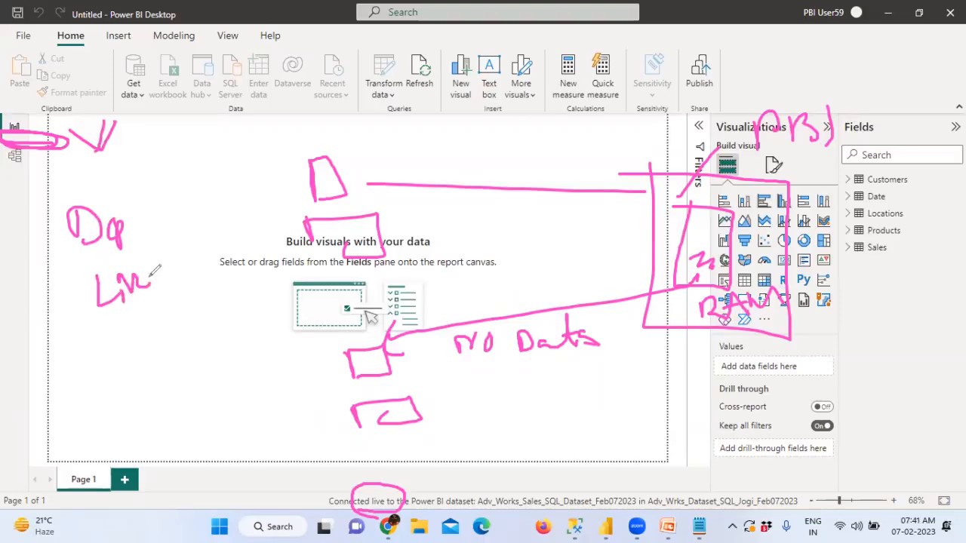
pyautogui.moveTo(90, 133); pyautogui.dragTo(110, 167)
pyautogui.moveTo(109, 141); pyautogui.dragTo(90, 167)
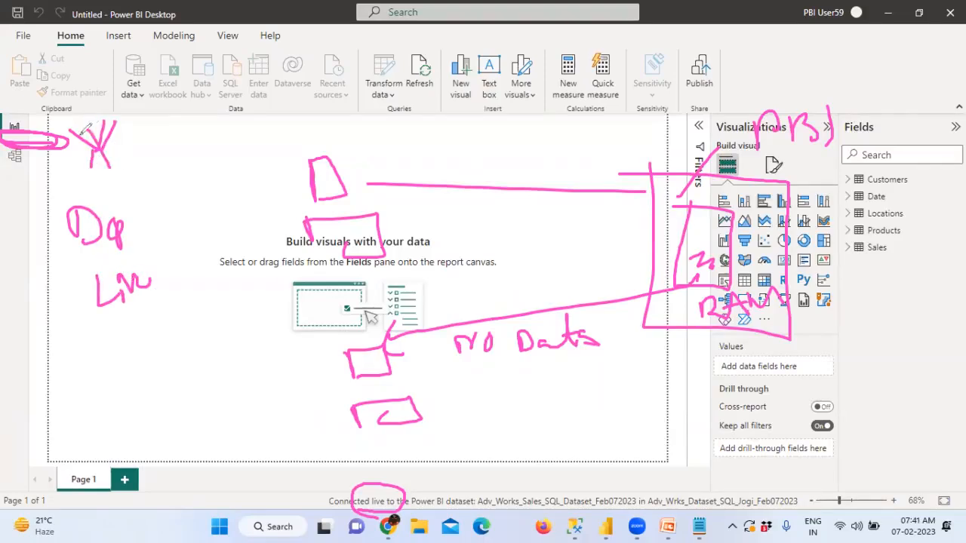
pyautogui.moveTo(114, 239); pyautogui.dragTo(61, 257)
pyautogui.moveTo(61, 257); pyautogui.dragTo(127, 237)
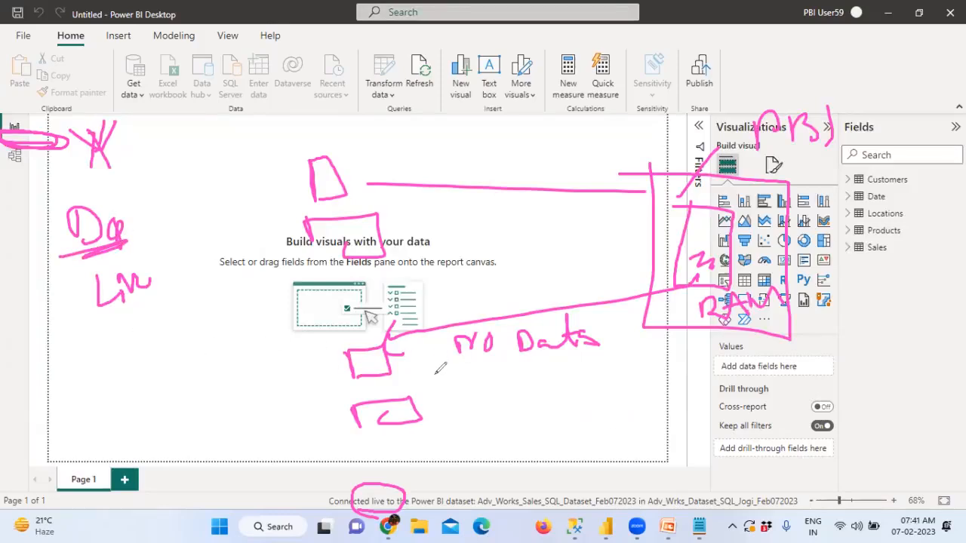
pyautogui.moveTo(445, 370)
pyautogui.mouseDown()
pyautogui.moveTo(446, 404)
pyautogui.moveTo(510, 395)
pyautogui.mouseUp()
pyautogui.moveTo(441, 398)
pyautogui.mouseDown()
pyautogui.moveTo(510, 395)
pyautogui.moveTo(486, 431)
pyautogui.mouseUp()
pyautogui.moveTo(485, 414)
pyautogui.mouseDown()
pyautogui.moveTo(528, 424)
pyautogui.moveTo(567, 403)
pyautogui.mouseUp()
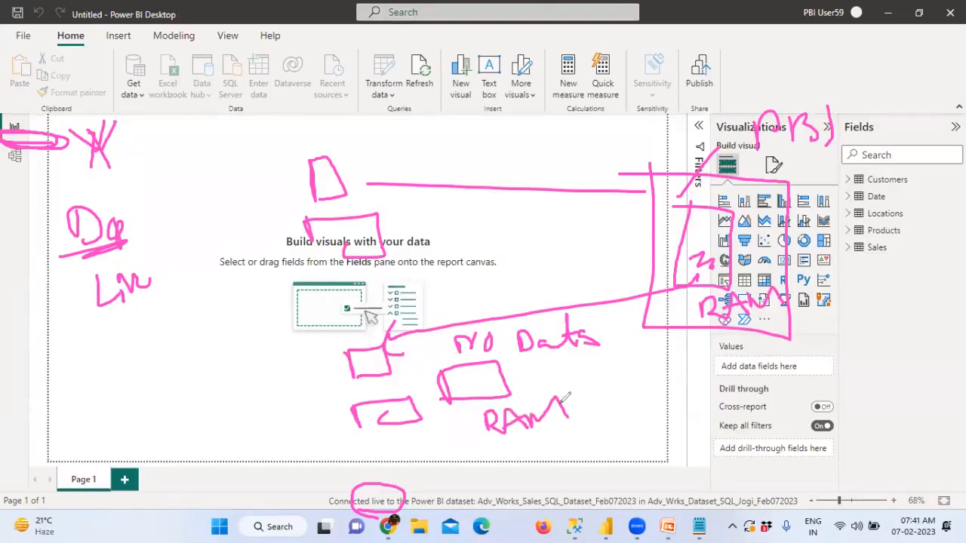
pyautogui.moveTo(110, 204)
pyautogui.mouseDown()
pyautogui.moveTo(76, 260)
pyautogui.moveTo(132, 219)
pyautogui.moveTo(174, 212)
pyautogui.mouseUp()
pyautogui.moveTo(160, 263)
pyautogui.mouseDown()
pyautogui.moveTo(102, 255)
pyautogui.moveTo(144, 321)
pyautogui.moveTo(156, 270)
pyautogui.mouseUp()
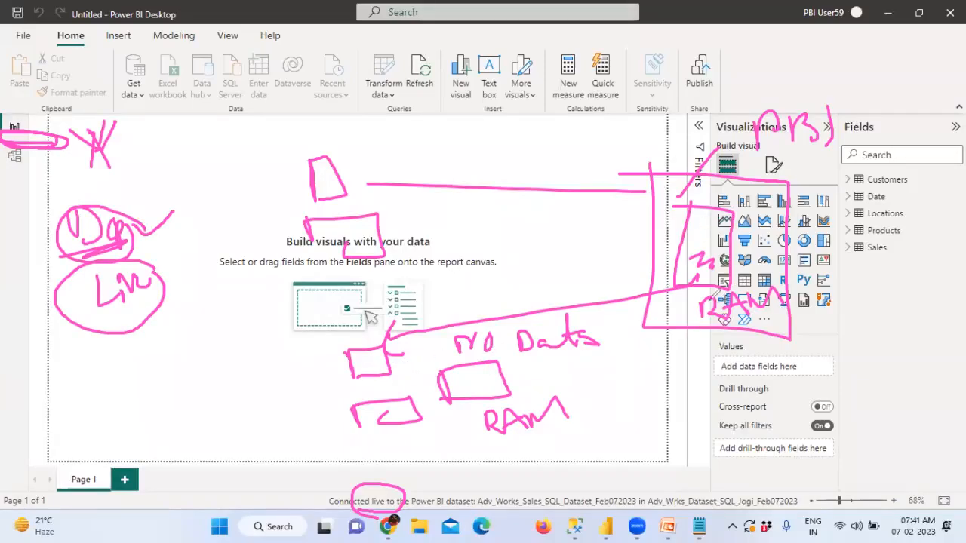
pyautogui.moveTo(816, 150)
pyautogui.mouseDown()
pyautogui.moveTo(826, 181)
pyautogui.moveTo(867, 162)
pyautogui.moveTo(879, 178)
pyautogui.mouseUp()
pyautogui.moveTo(839, 206)
pyautogui.mouseDown()
pyautogui.moveTo(847, 341)
pyautogui.moveTo(854, 338)
pyautogui.mouseUp()
pyautogui.moveTo(834, 366)
pyautogui.mouseDown()
pyautogui.moveTo(837, 377)
pyautogui.moveTo(864, 386)
pyautogui.moveTo(879, 377)
pyautogui.moveTo(899, 385)
pyautogui.moveTo(902, 403)
pyautogui.moveTo(839, 412)
pyautogui.mouseUp()
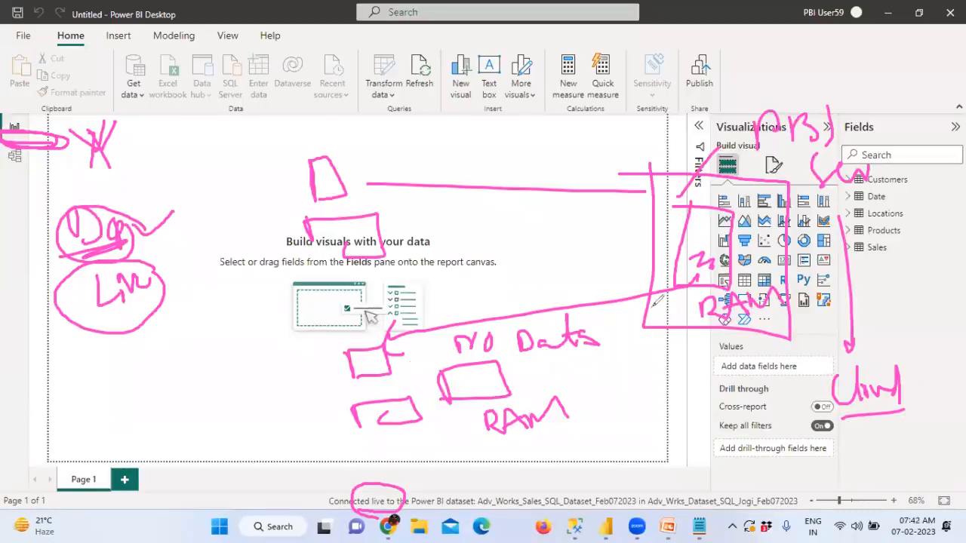
pyautogui.moveTo(176, 152); pyautogui.dragTo(184, 182)
pyautogui.press('Escape')
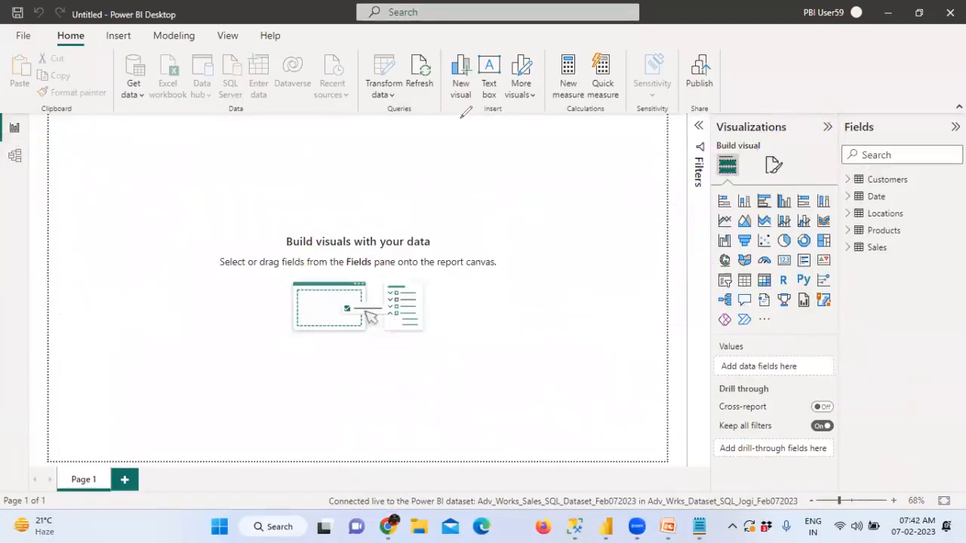
# Step: Add an enlarged card visual showing Sum of SalesAmount (₹29.36M) from the Sales table
pyautogui.click(783, 260)
pyautogui.moveTo(139, 206); pyautogui.dragTo(286, 264)
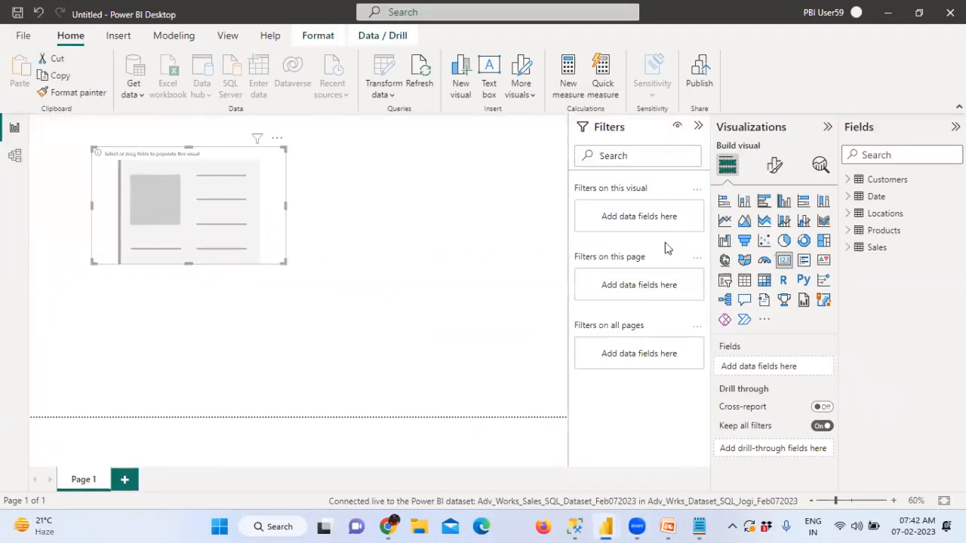
pyautogui.click(850, 249)
pyautogui.moveTo(894, 383); pyautogui.dragTo(219, 219)
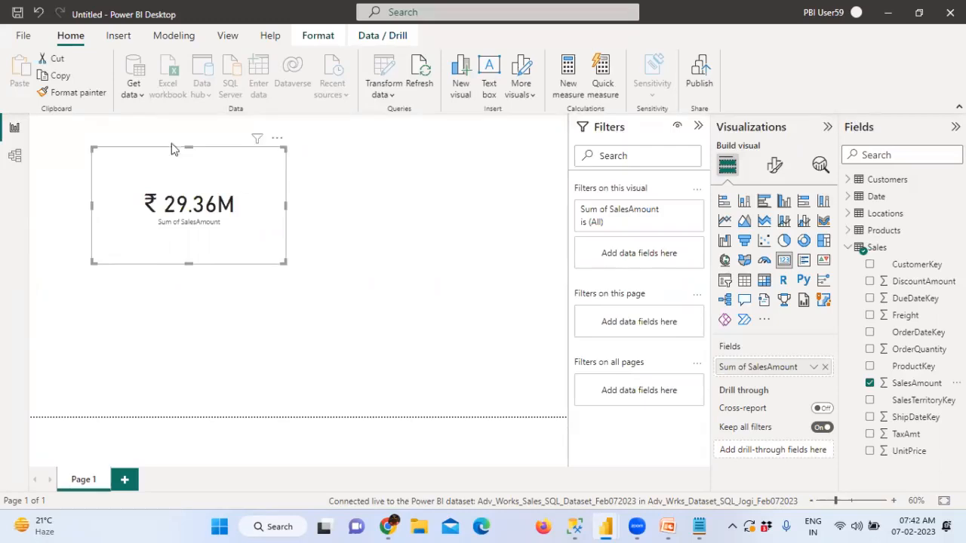
pyautogui.click(777, 169)
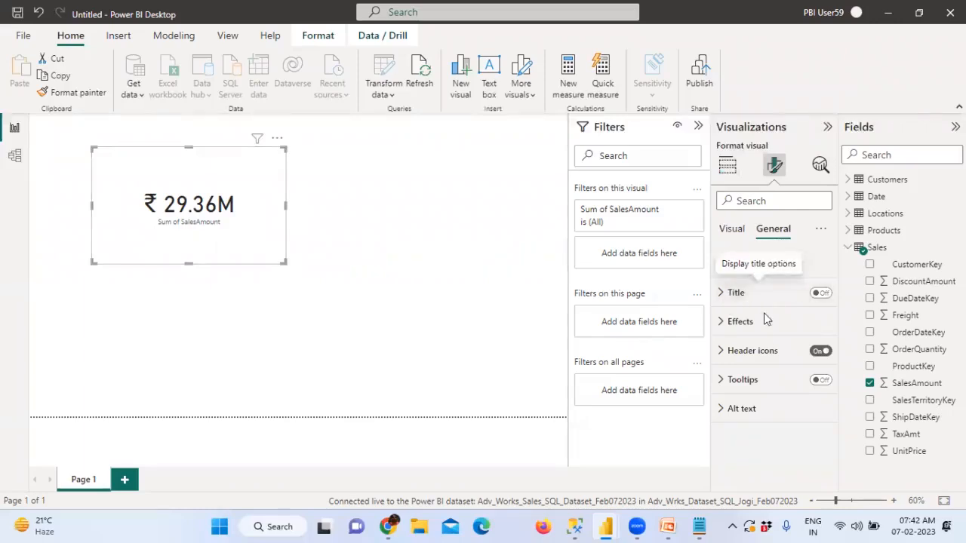
# Step: Turn on the card's visual border and shadow, and nudge it slightly left
pyautogui.click(721, 322)
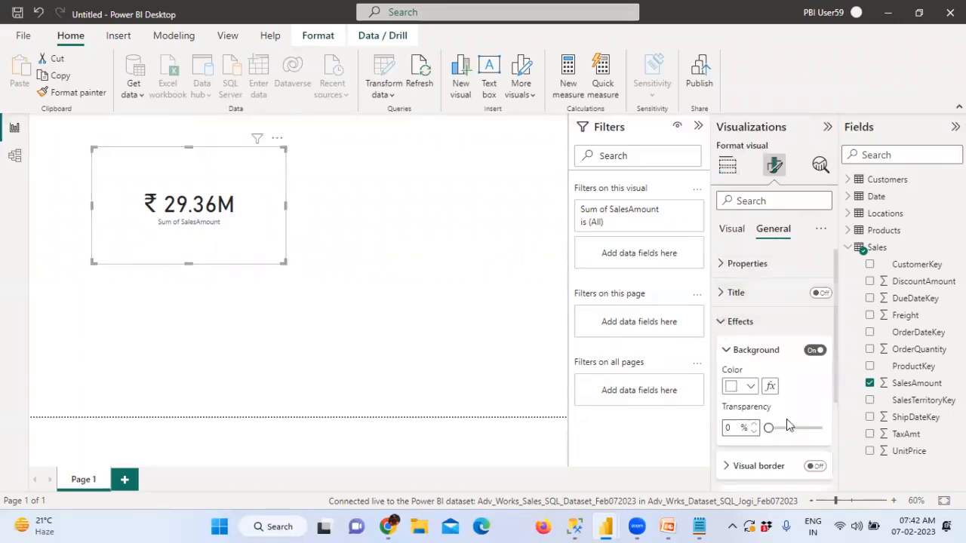
pyautogui.click(814, 465)
pyautogui.scroll(-2, 817, 453)
pyautogui.click(815, 391)
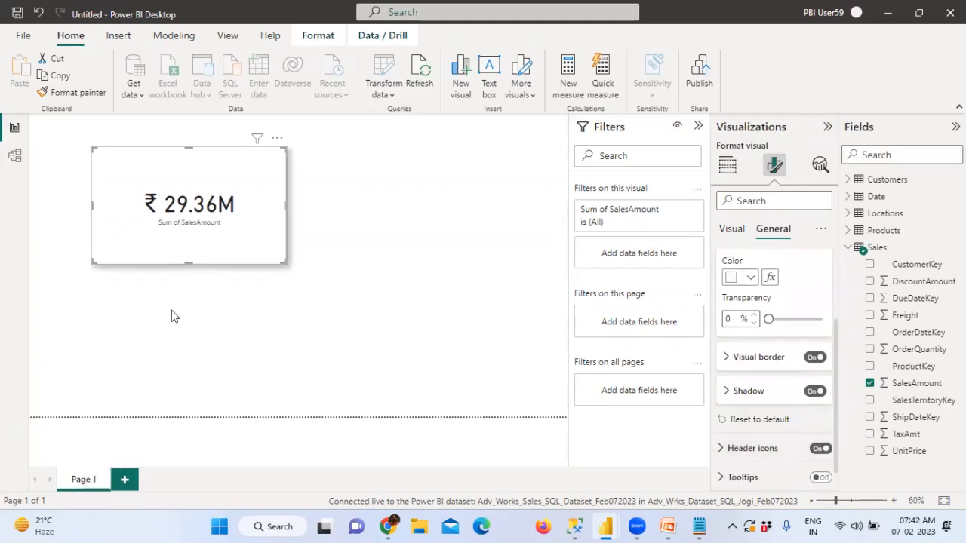
pyautogui.moveTo(205, 242); pyautogui.dragTo(160, 240)
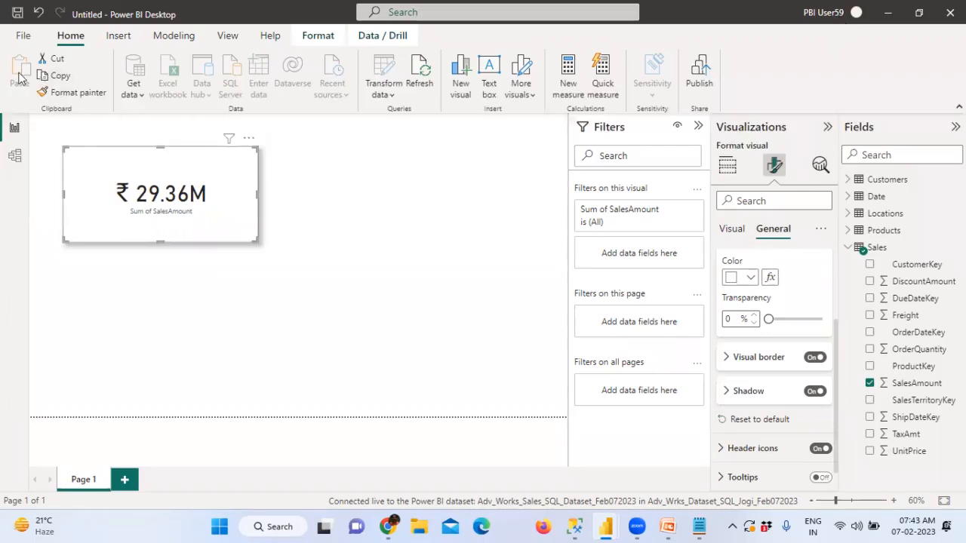
# Step: Save the report as SalesReports_DEV1
pyautogui.click(22, 35)
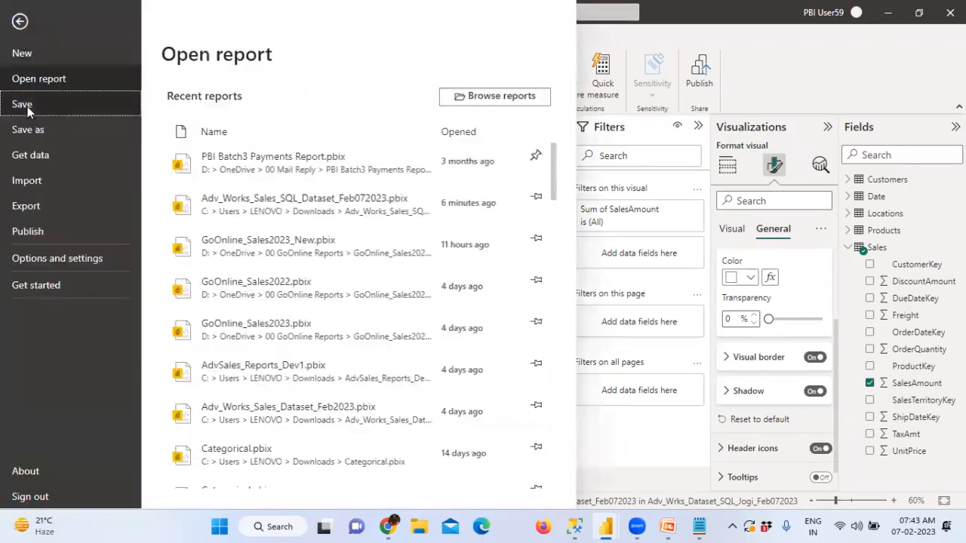
pyautogui.click(27, 107)
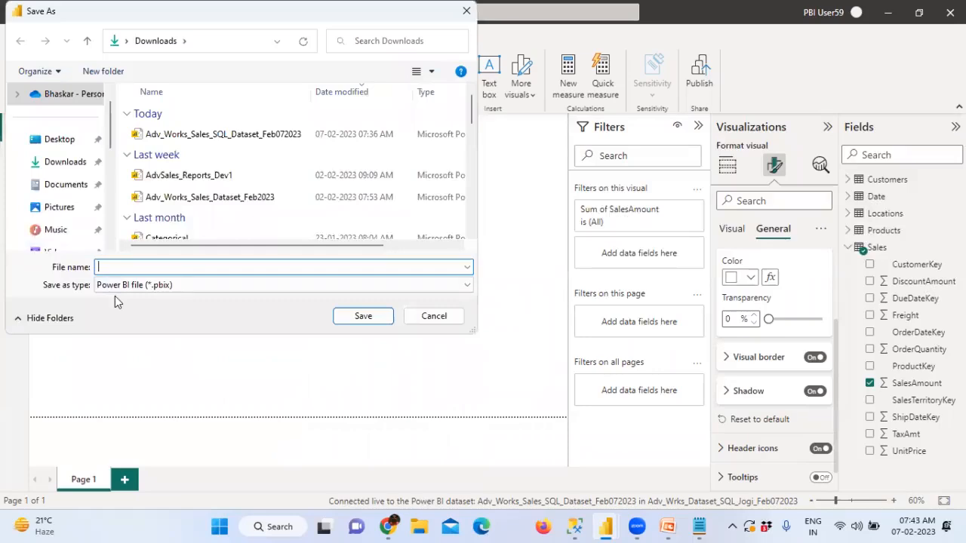
pyautogui.write('Sales')
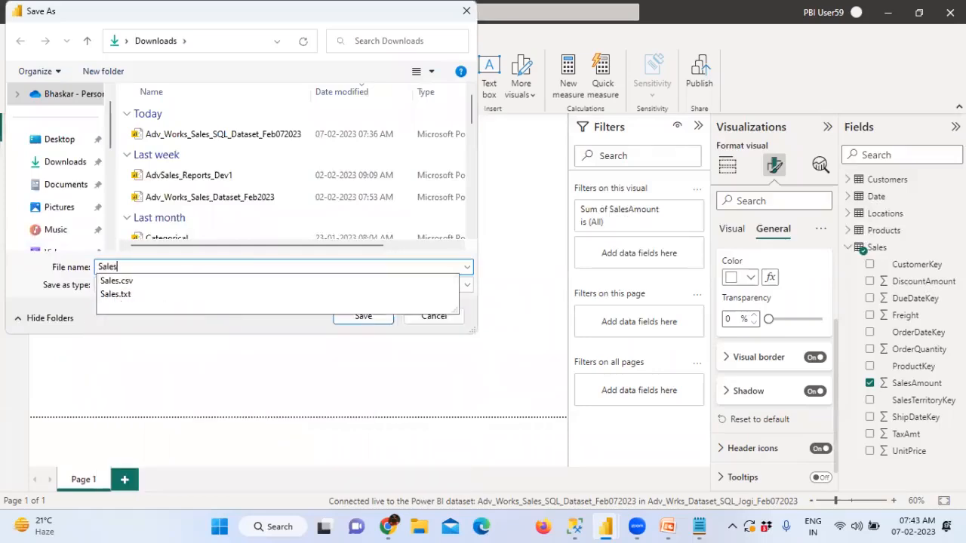
pyautogui.write('Reports')
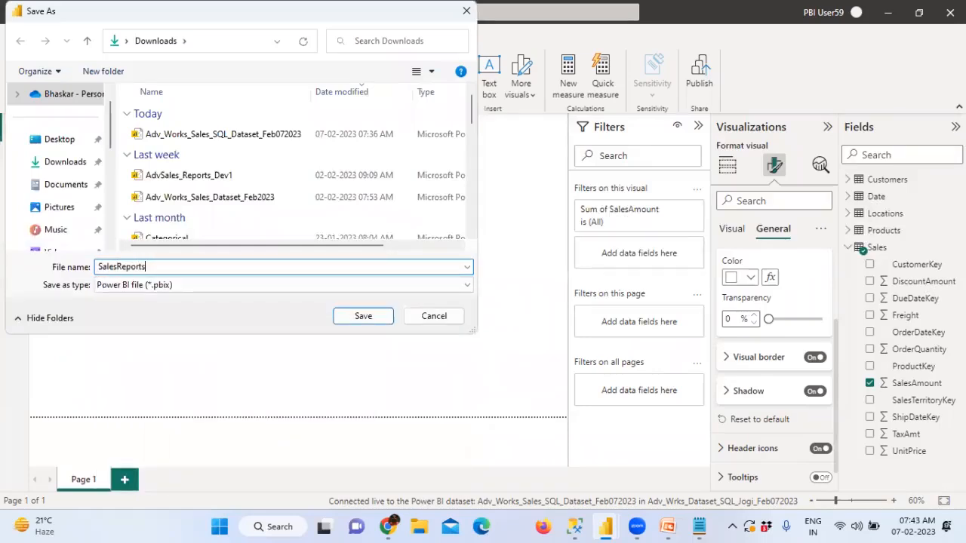
pyautogui.write('_DEV1')
pyautogui.click(359, 321)
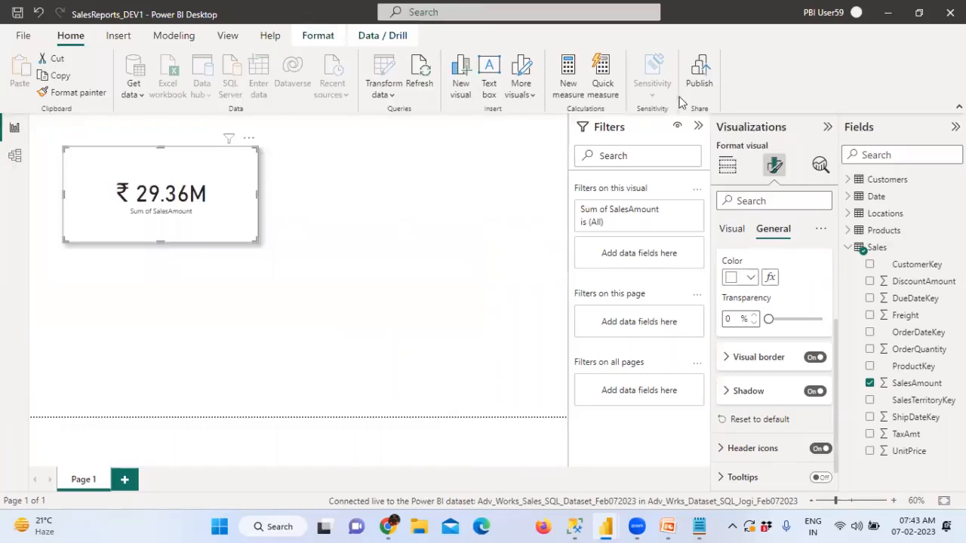
# Step: Publish SalesReports_DEV1 to the Adv_Wrks_Dataset_SQL_Jogi_Feb072023 workspace and bring Chrome forward
pyautogui.click(698, 80)
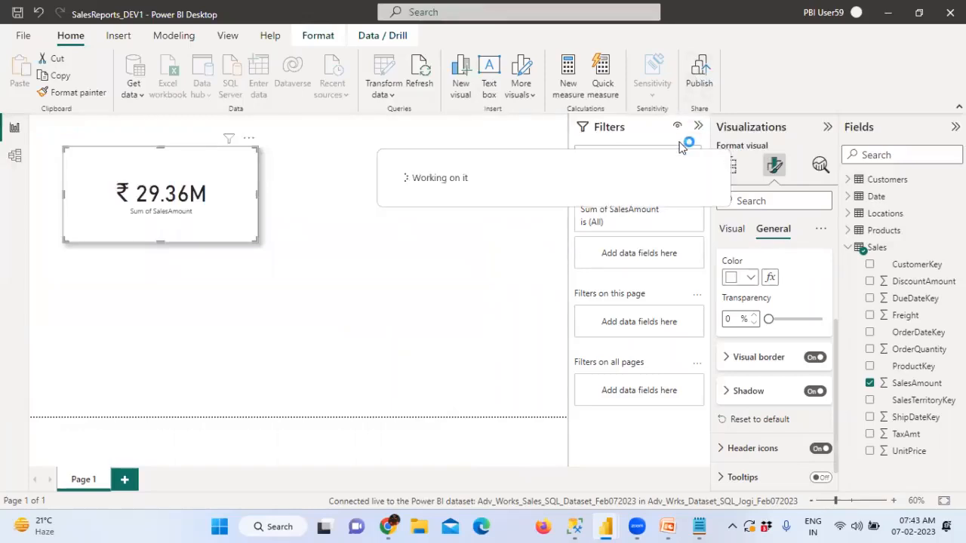
pyautogui.click(395, 271)
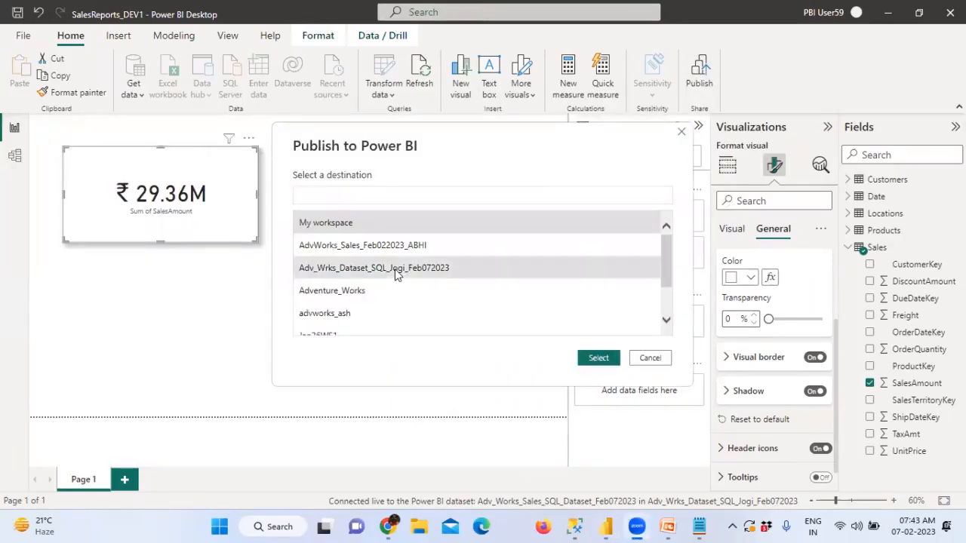
pyautogui.click(599, 358)
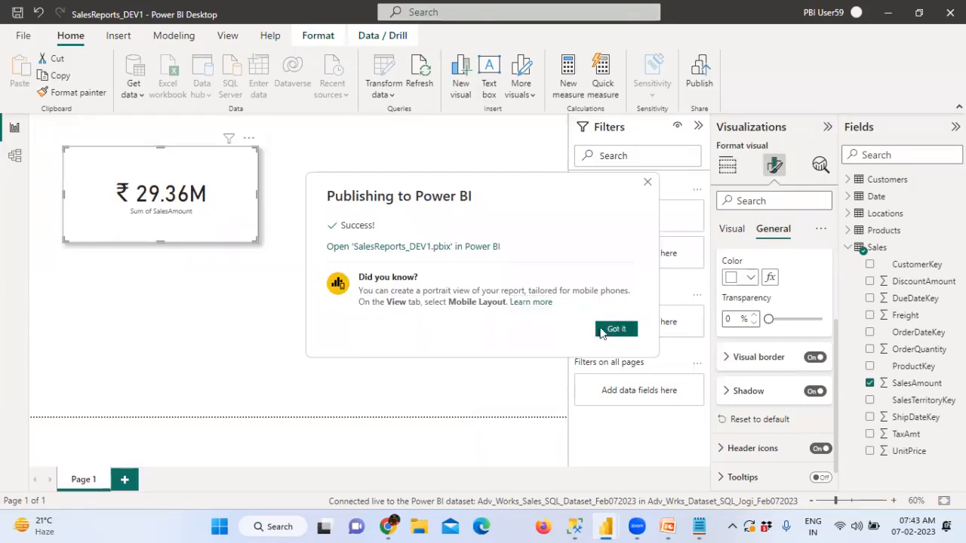
pyautogui.click(620, 329)
pyautogui.click(392, 518)
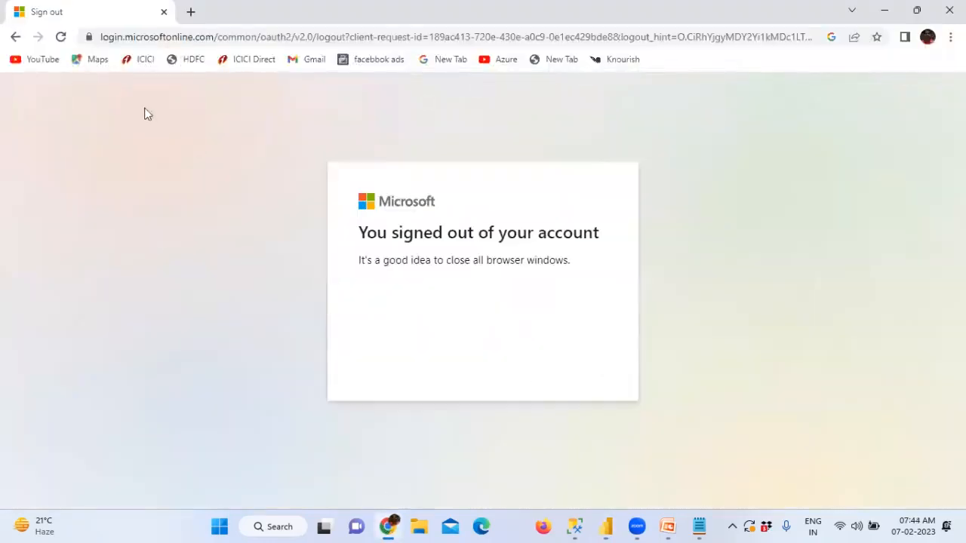
# Step: Search for the Power BI login and go to its sign-in page
pyautogui.hotkey('ctrl', 'l')
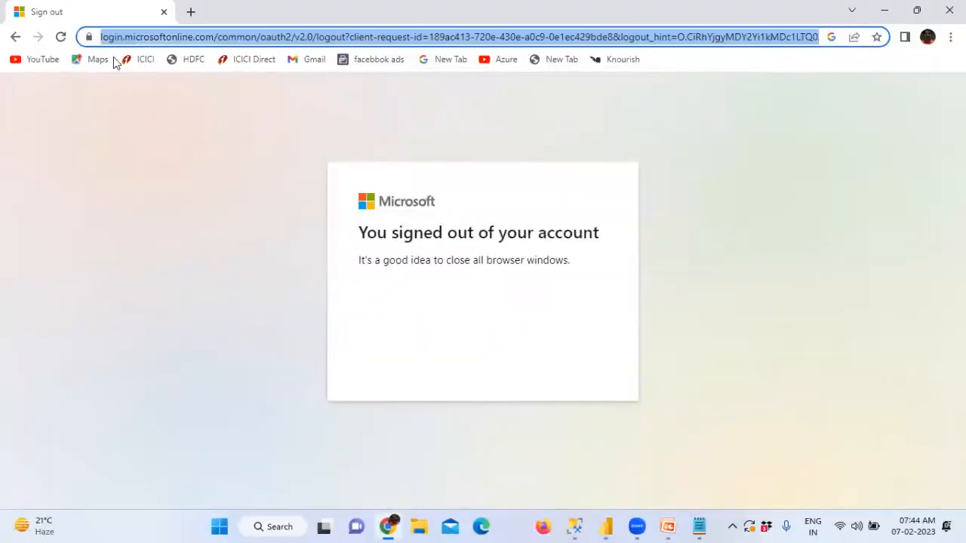
pyautogui.write('app.powerbi login')
pyautogui.press('Return')
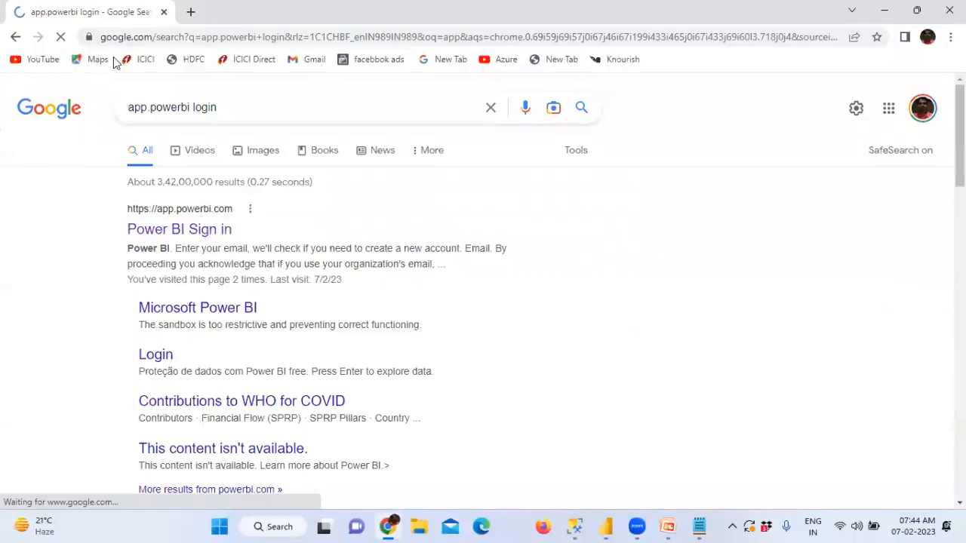
pyautogui.click(188, 230)
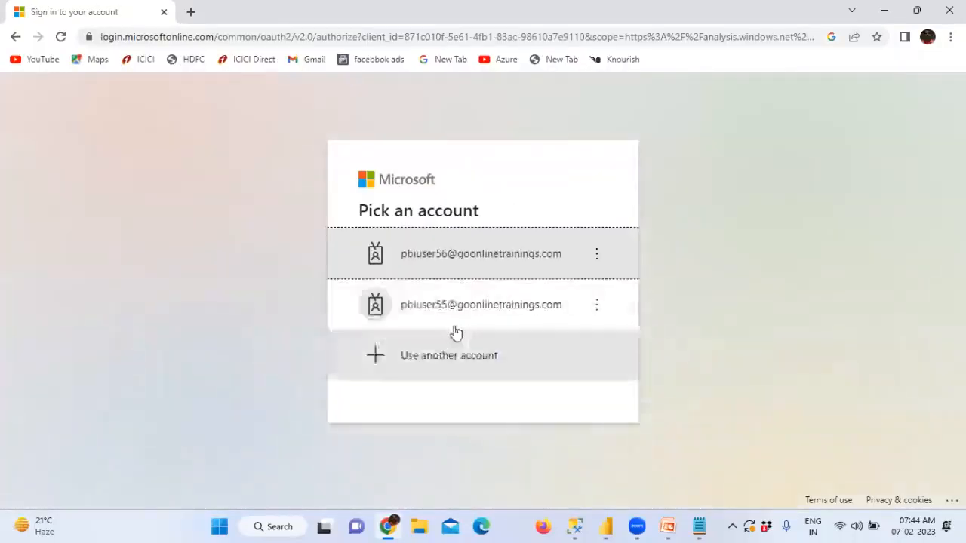
# Step: Copy the other team member's e-mail address from the notes file
pyautogui.click(698, 528)
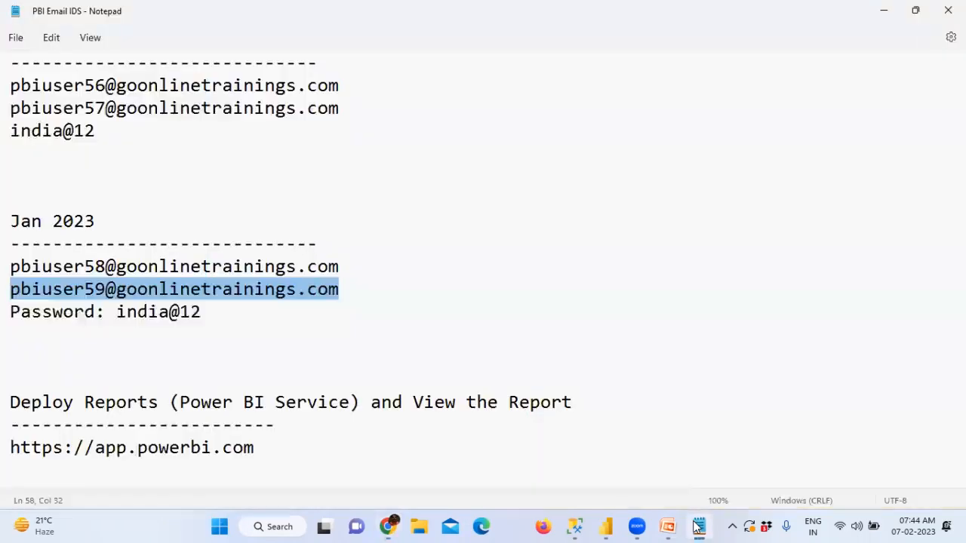
pyautogui.click(332, 266)
pyautogui.moveTo(358, 263); pyautogui.dragTo(15, 271)
pyautogui.hotkey('ctrl', 'c')
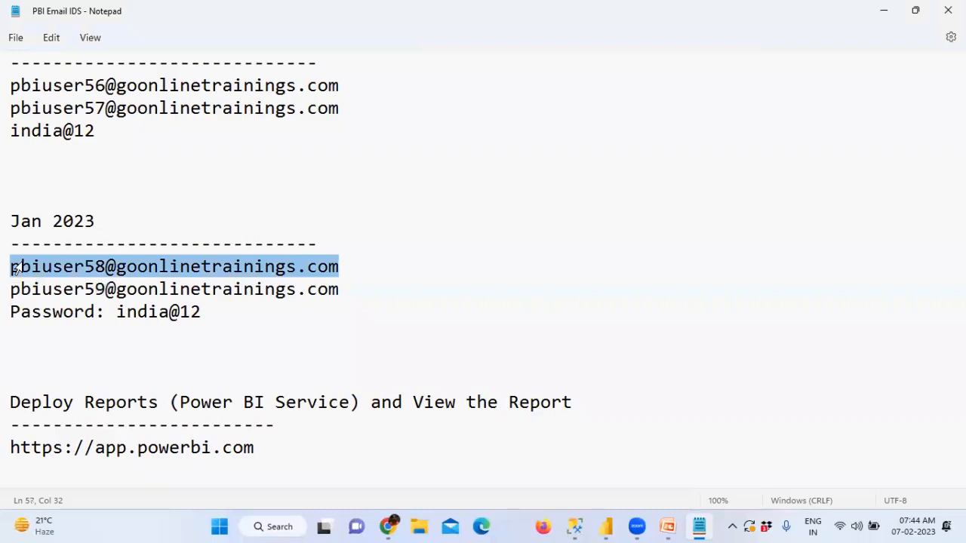
pyautogui.hotkey('alt', 'Tab')
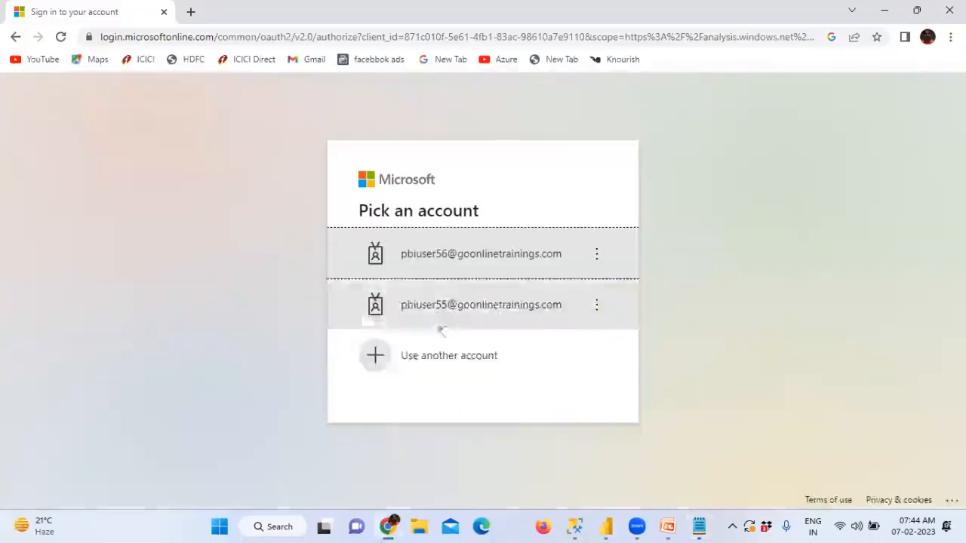
# Step: Sign in as a different account with the copied e-mail and its password
pyautogui.click(457, 373)
pyautogui.hotkey('ctrl', 'v')
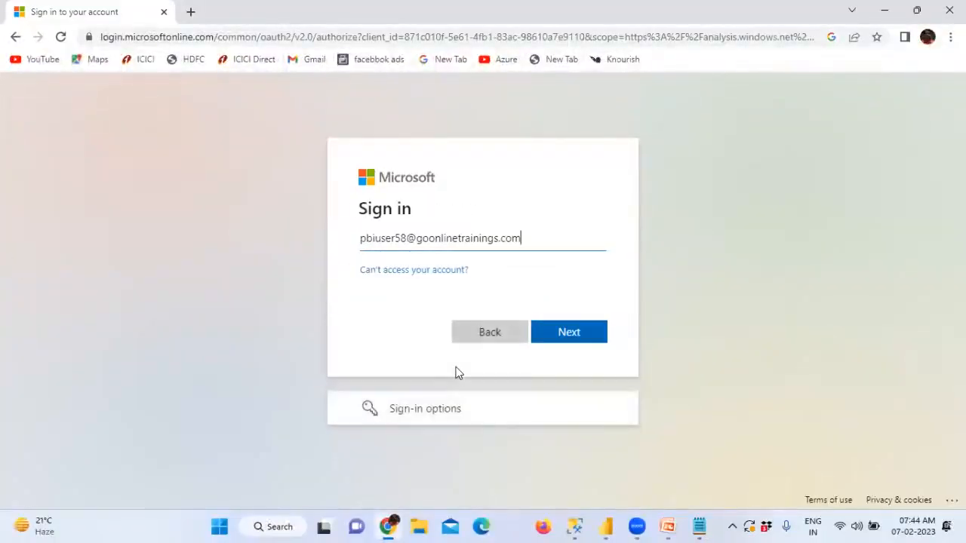
pyautogui.click(555, 332)
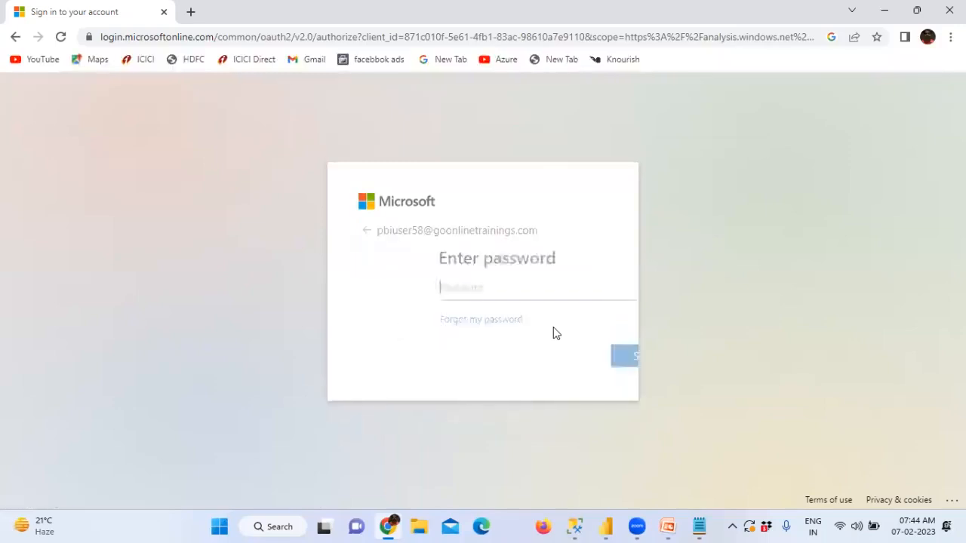
pyautogui.write('••••')
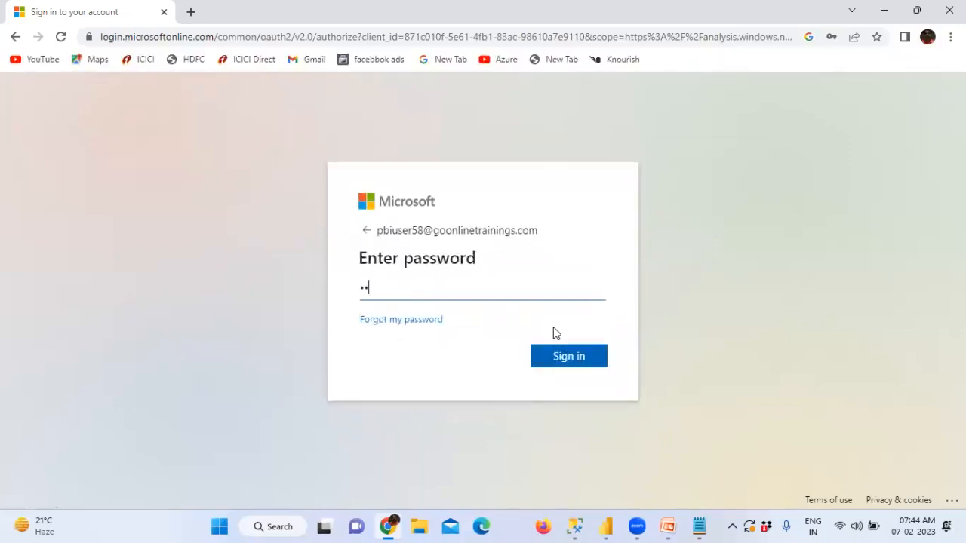
pyautogui.write('••••')
pyautogui.click(567, 356)
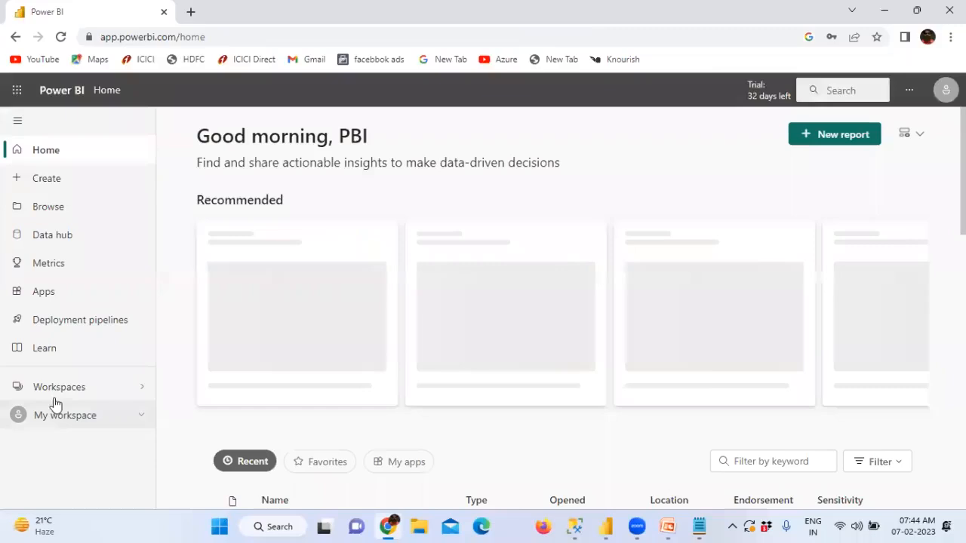
# Step: Open SalesReports_DEV1 in the Adv_Wrks_Dataset_SQL_Jogi_Feb072023 workspace to check its ₹29.36M card, then return
pyautogui.click(58, 387)
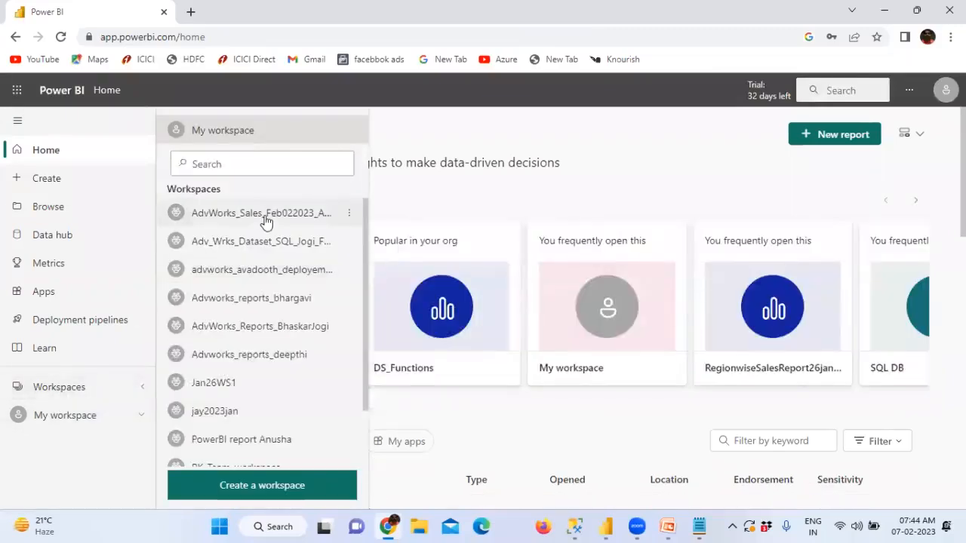
pyautogui.click(282, 249)
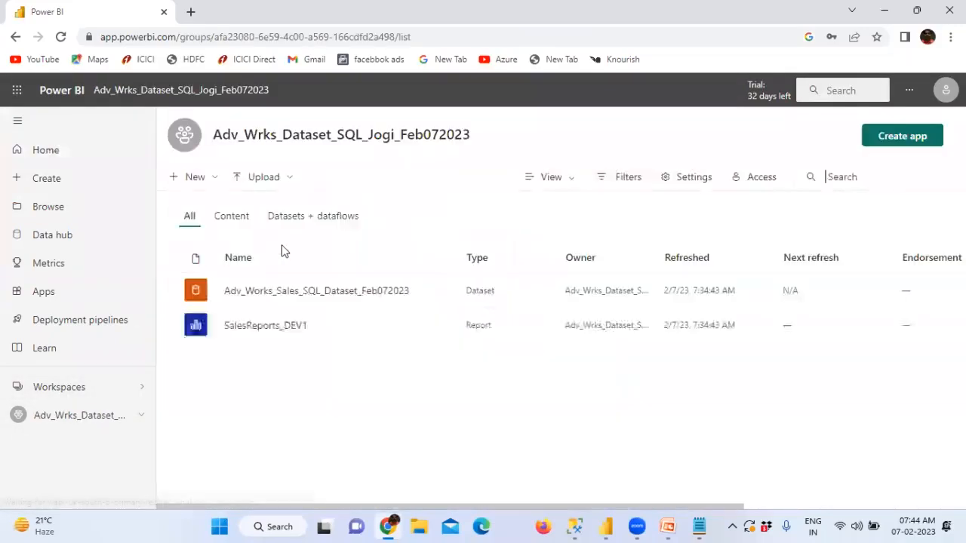
pyautogui.click(296, 327)
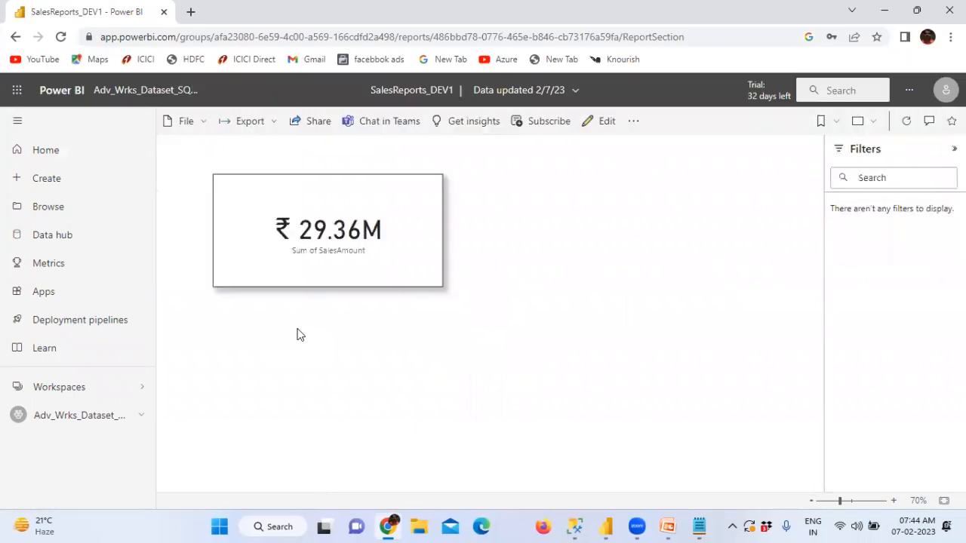
pyautogui.click(160, 94)
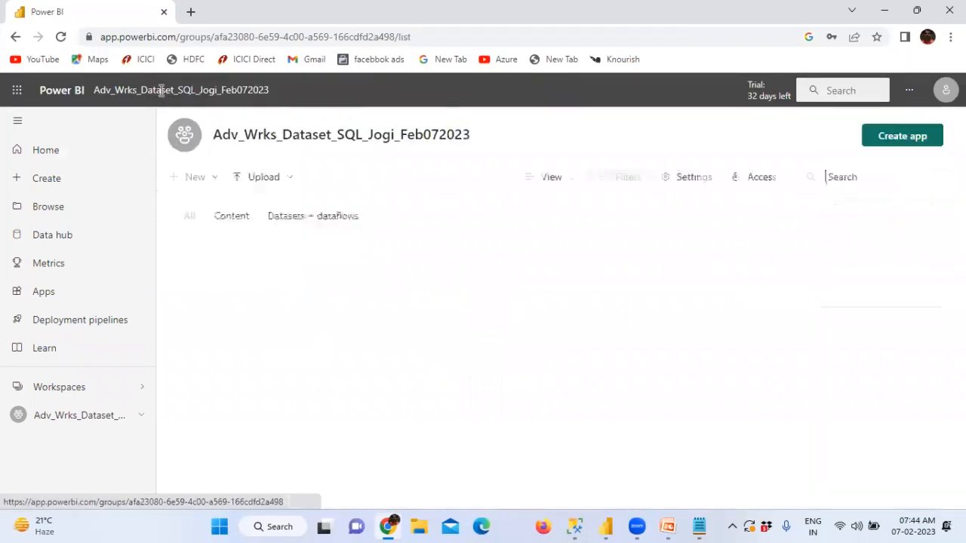
# Step: Review the workspace access list (one Admin, two Members) and close Chrome
pyautogui.click(752, 181)
pyautogui.scroll(-2, 636, 414)
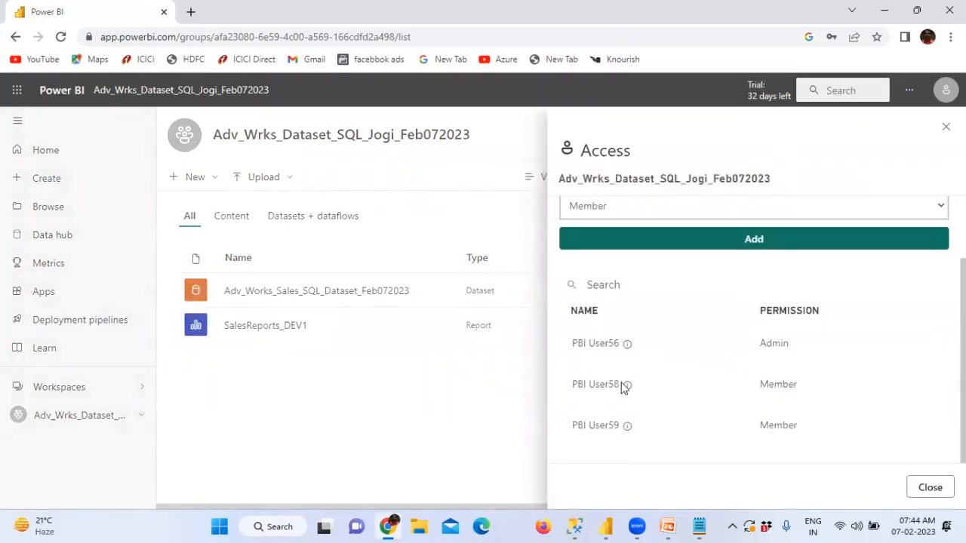
pyautogui.moveTo(627, 425)
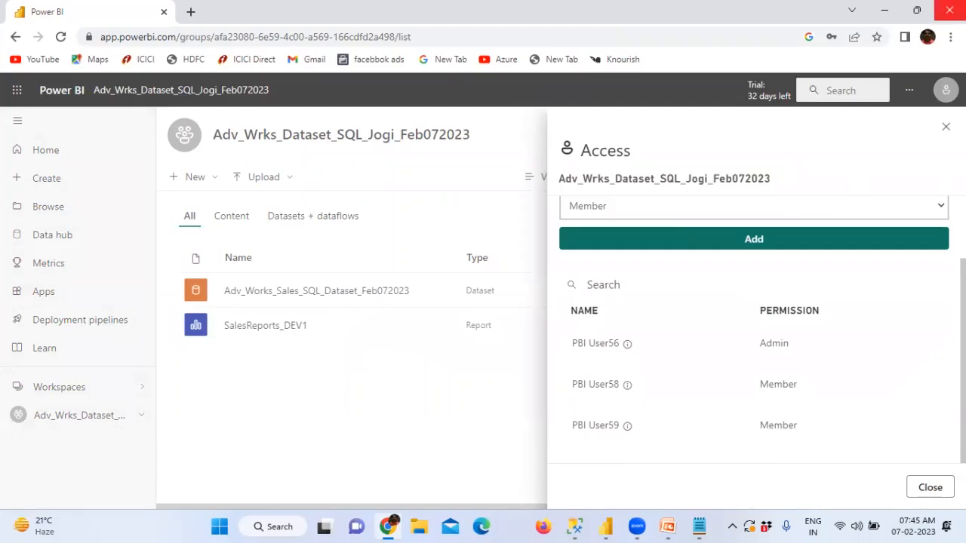
pyautogui.click(949, 10)
pyautogui.click(635, 212)
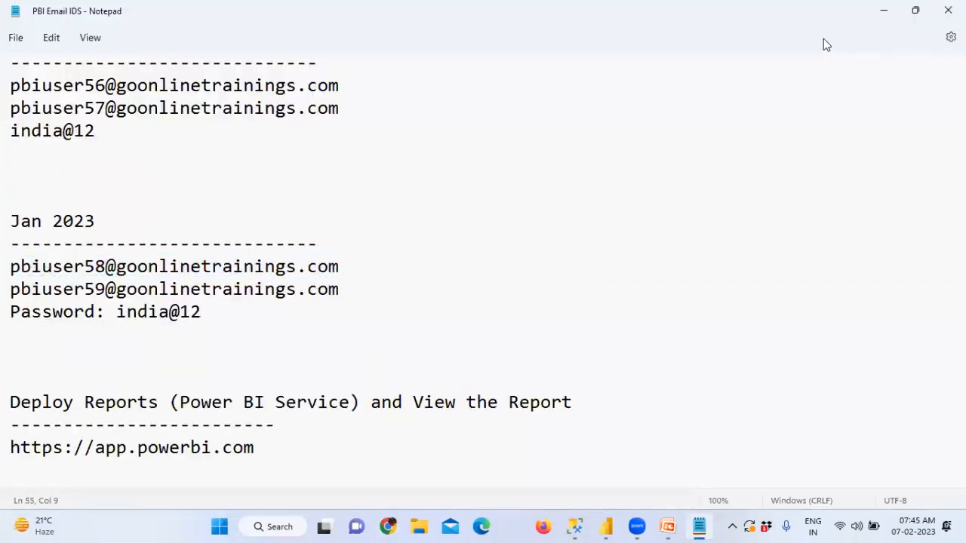